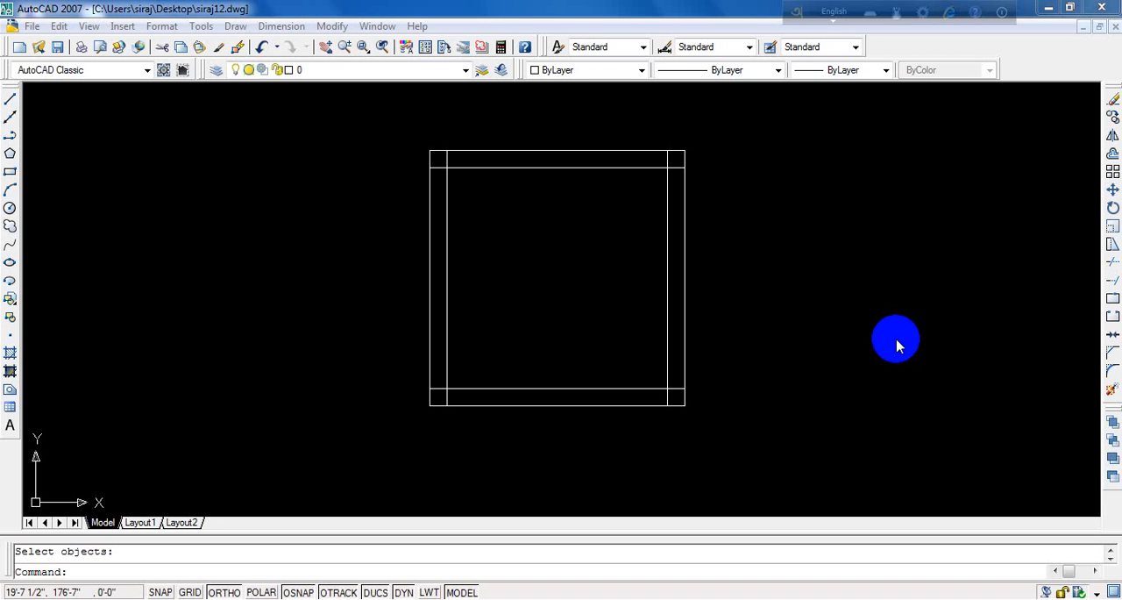
- Erase the four inner lines of the square, leaving only its outer outline
{"action": "scroll", "coordinate": [656, 209], "scroll_direction": "up", "scroll_amount": 3}
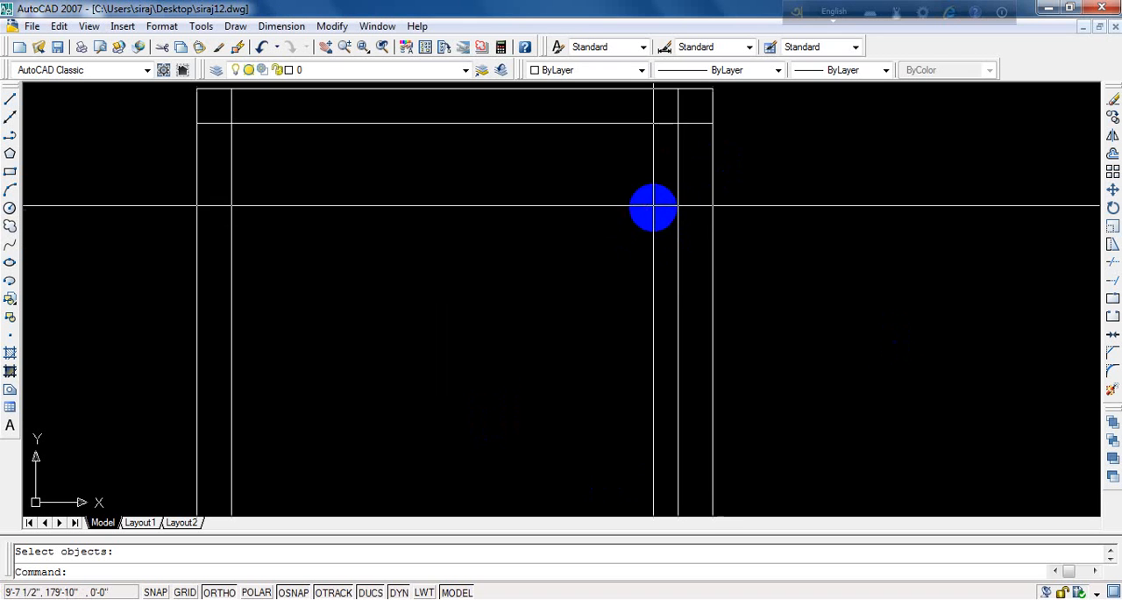
{"action": "left_click", "coordinate": [674, 201]}
{"action": "left_click", "coordinate": [529, 122]}
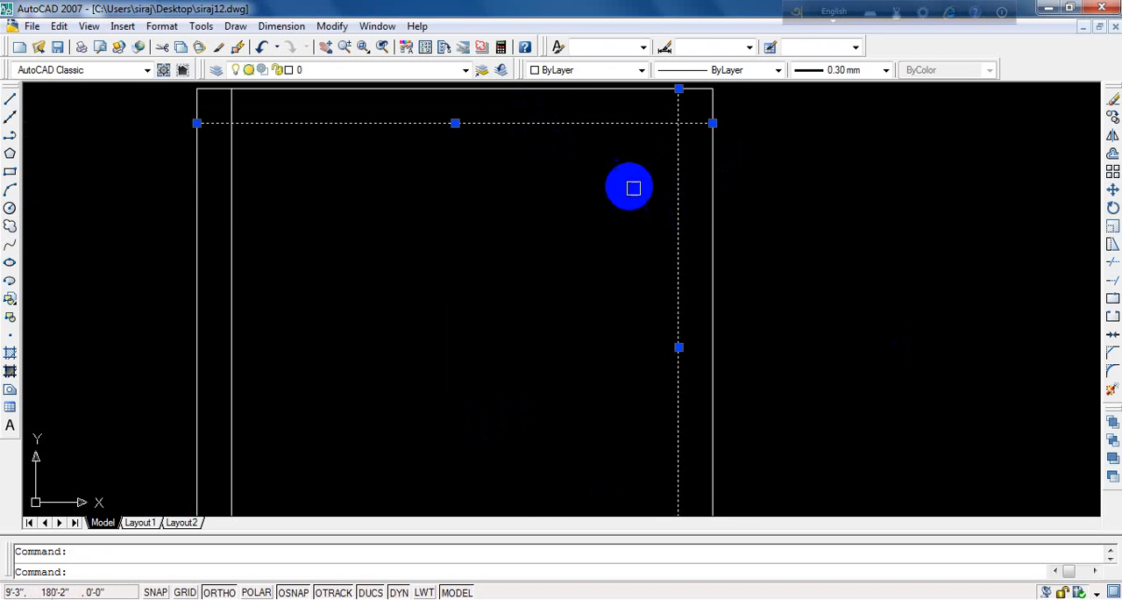
{"action": "scroll", "coordinate": [633, 187], "scroll_direction": "down", "scroll_amount": 4}
{"action": "left_click", "coordinate": [478, 260]}
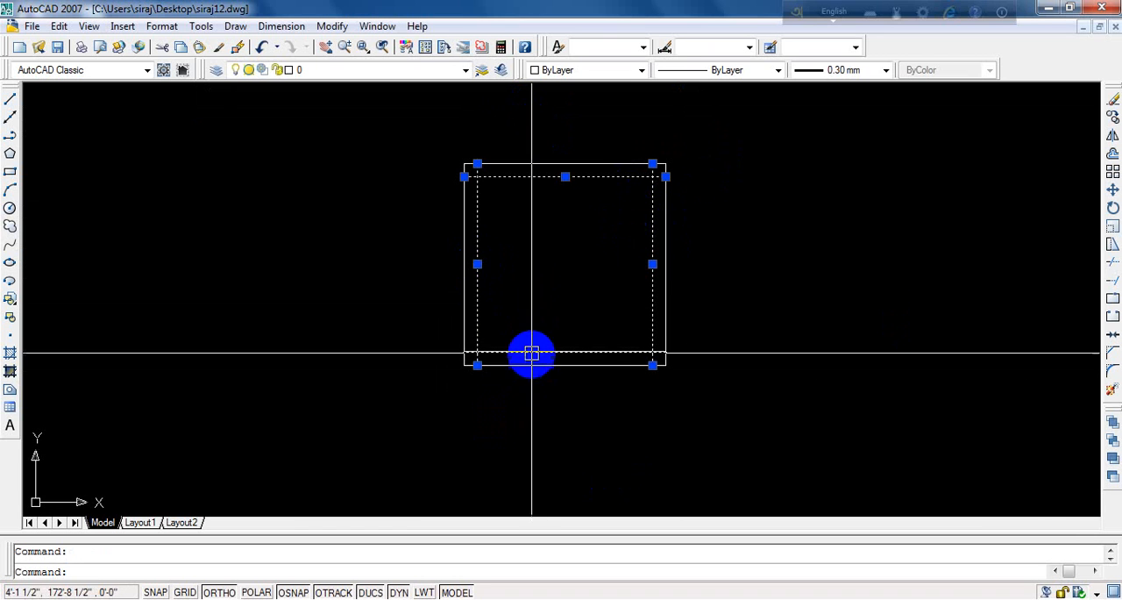
{"action": "left_click", "coordinate": [532, 354]}
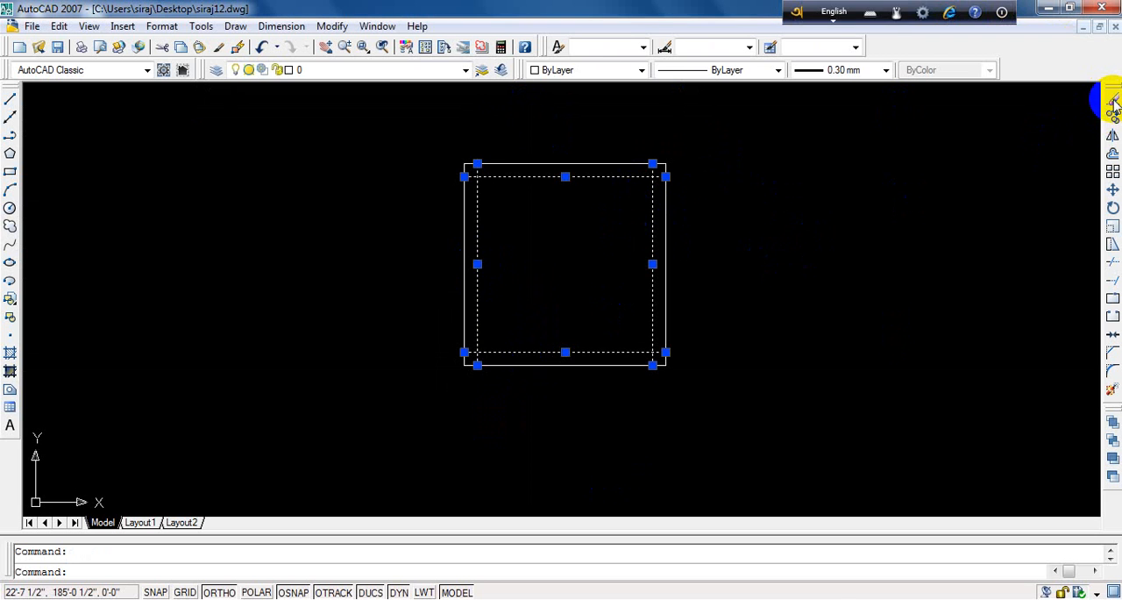
{"action": "left_click", "coordinate": [1114, 103]}
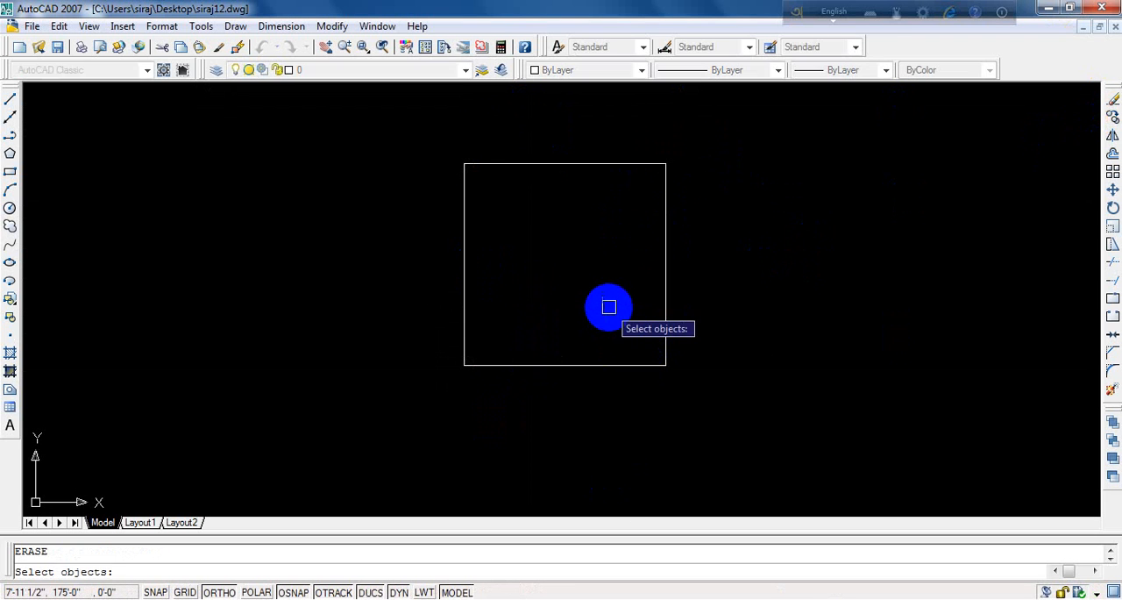
{"action": "key", "text": "Return"}
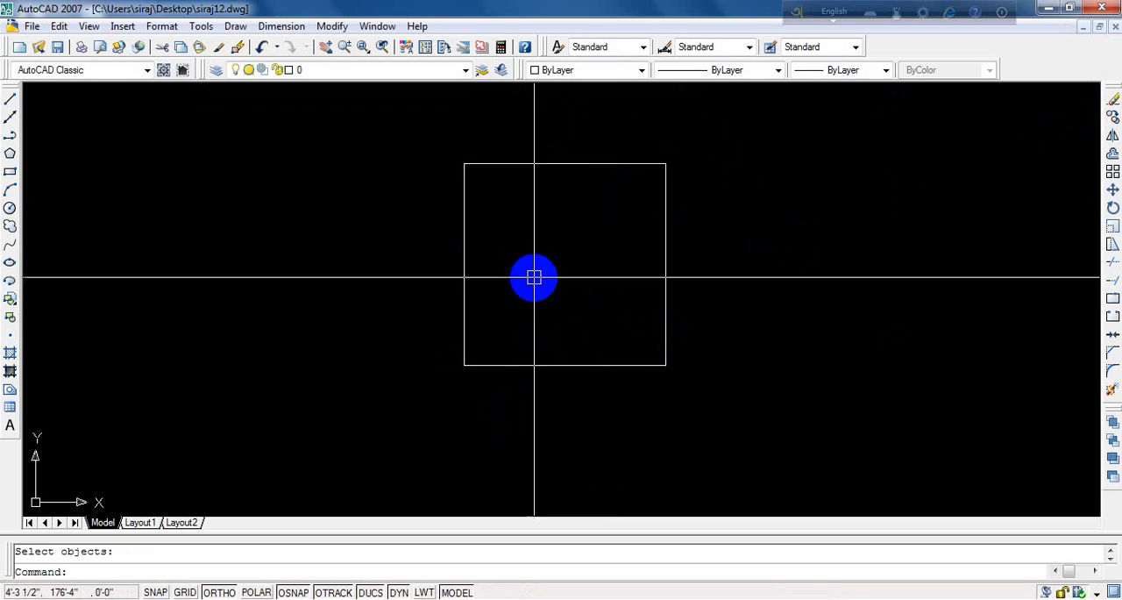
- Erase the four lines of the remaining outer square
{"action": "scroll", "coordinate": [532, 280], "scroll_direction": "down", "scroll_amount": 3}
{"action": "scroll", "coordinate": [529, 286], "scroll_direction": "up", "scroll_amount": 5}
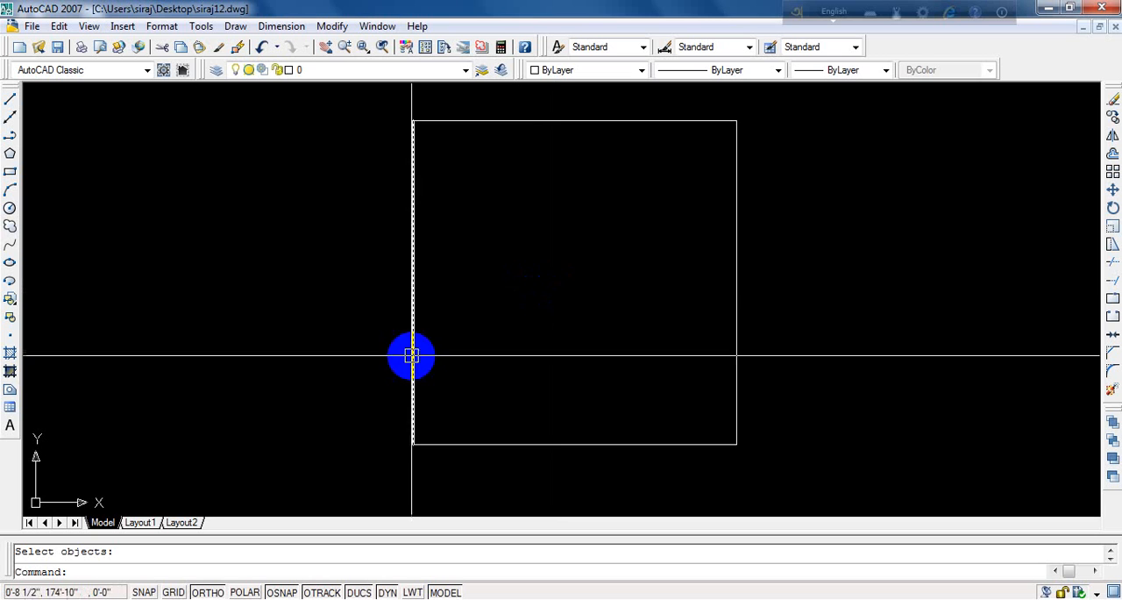
{"action": "scroll", "coordinate": [498, 311], "scroll_direction": "down", "scroll_amount": 3}
{"action": "scroll", "coordinate": [500, 305], "scroll_direction": "up", "scroll_amount": 3}
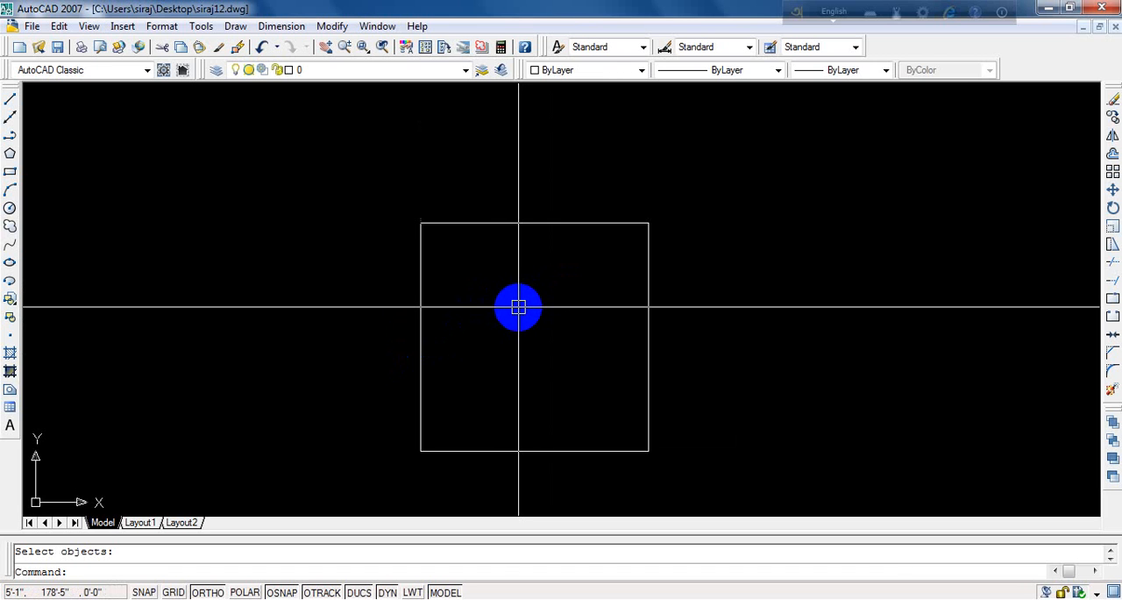
{"action": "scroll", "coordinate": [498, 222], "scroll_direction": "down", "scroll_amount": 8}
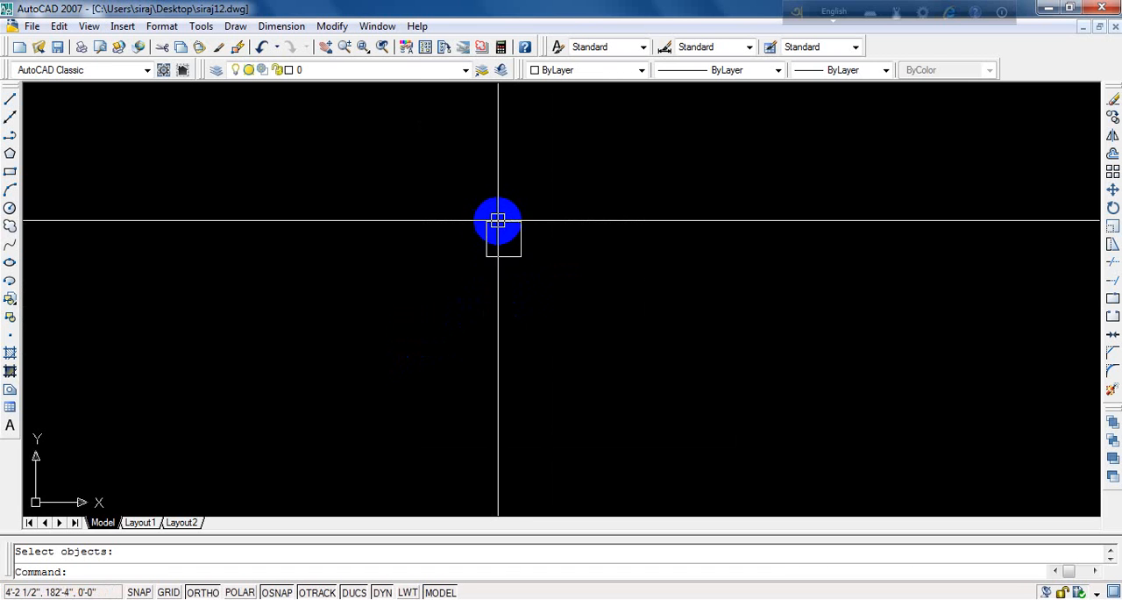
{"action": "left_click", "coordinate": [617, 161]}
{"action": "left_click", "coordinate": [394, 387]}
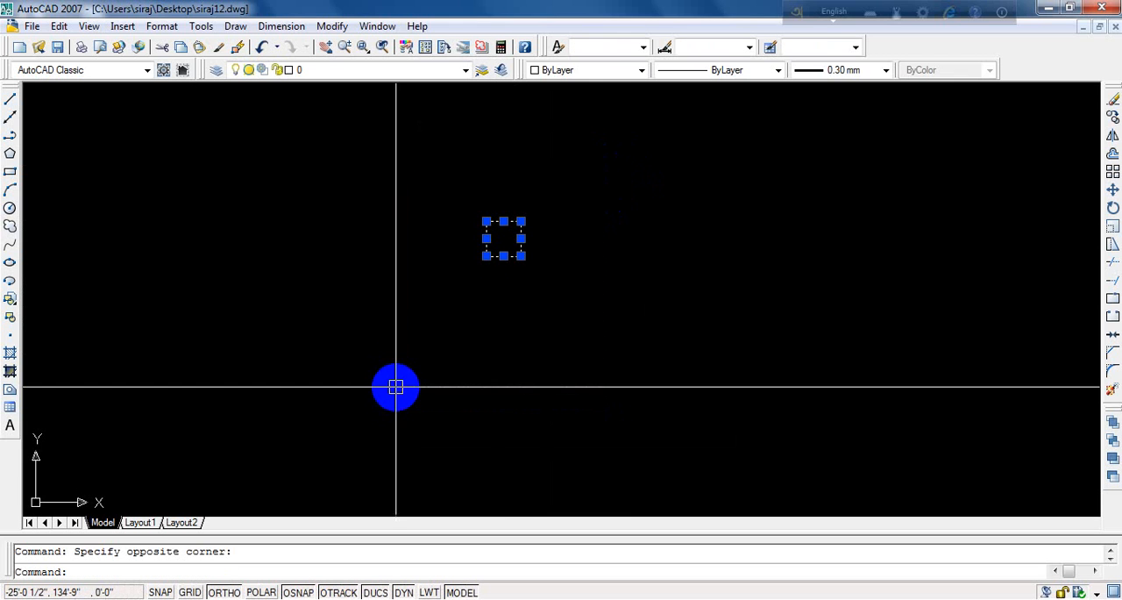
{"action": "type", "text": "e"}
{"action": "key", "text": "Return"}
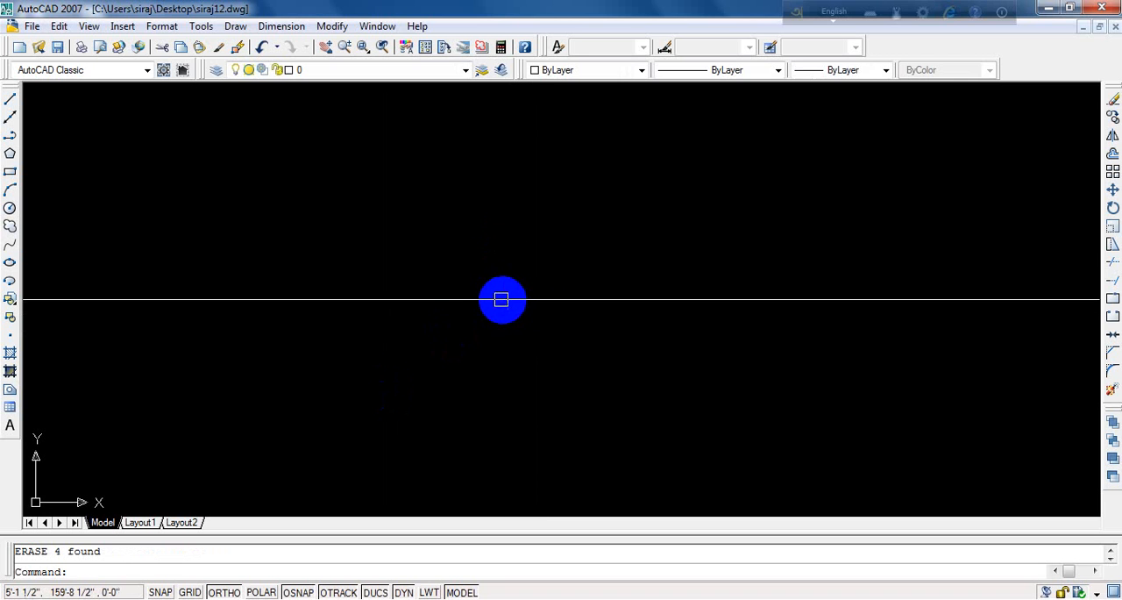
- Draw a horizontal line about 112' long in the empty drawing area
{"action": "type", "text": "l"}
{"action": "key", "text": "Return"}
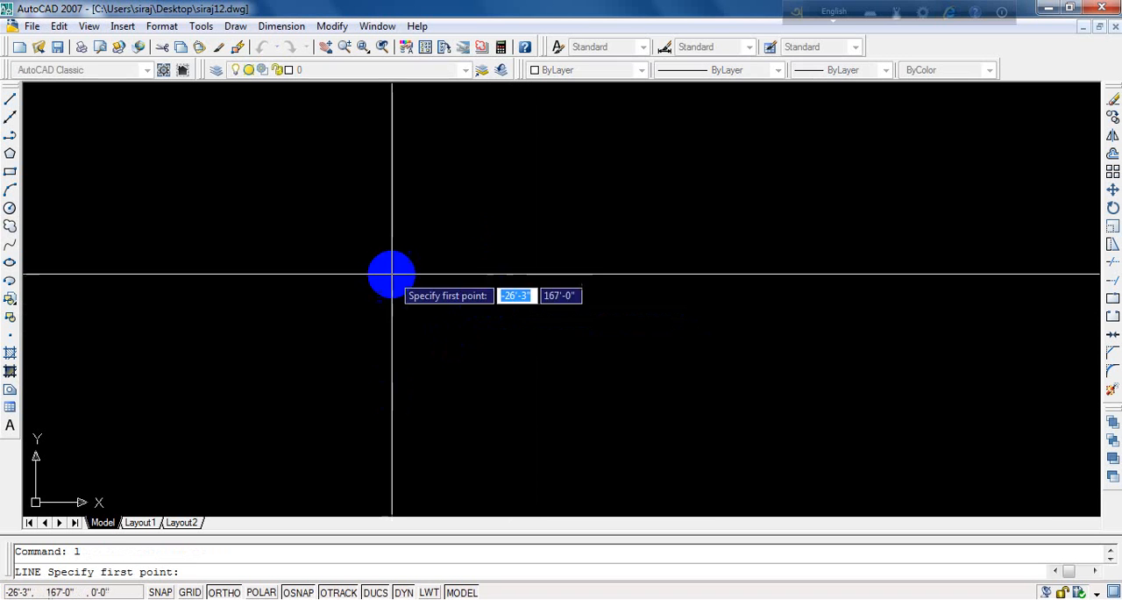
{"action": "left_click", "coordinate": [280, 249]}
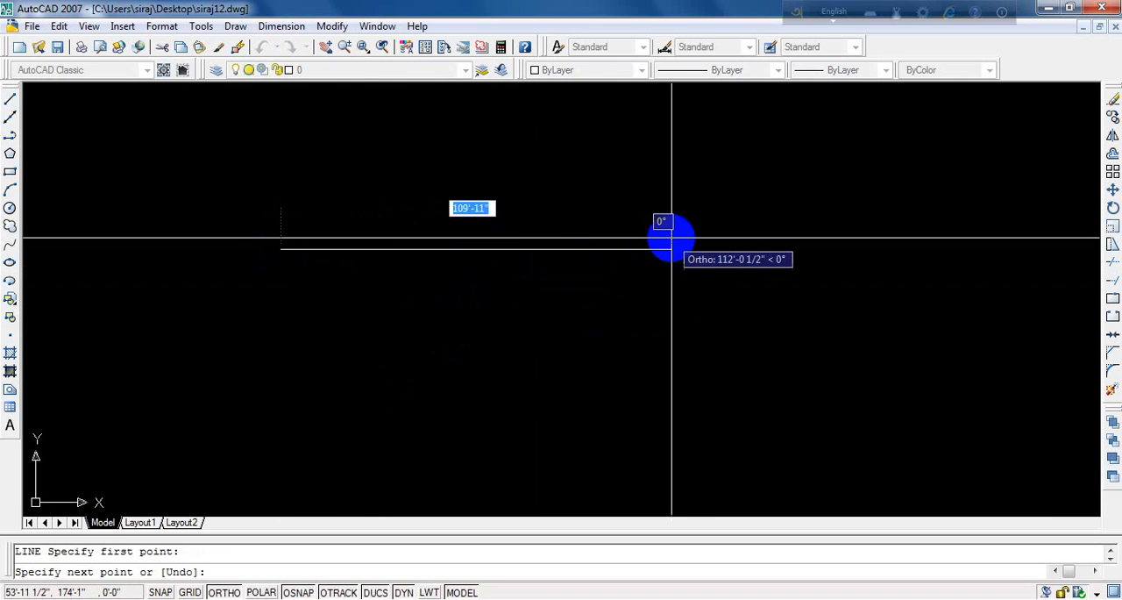
{"action": "left_click", "coordinate": [675, 249]}
{"action": "key", "text": "Return"}
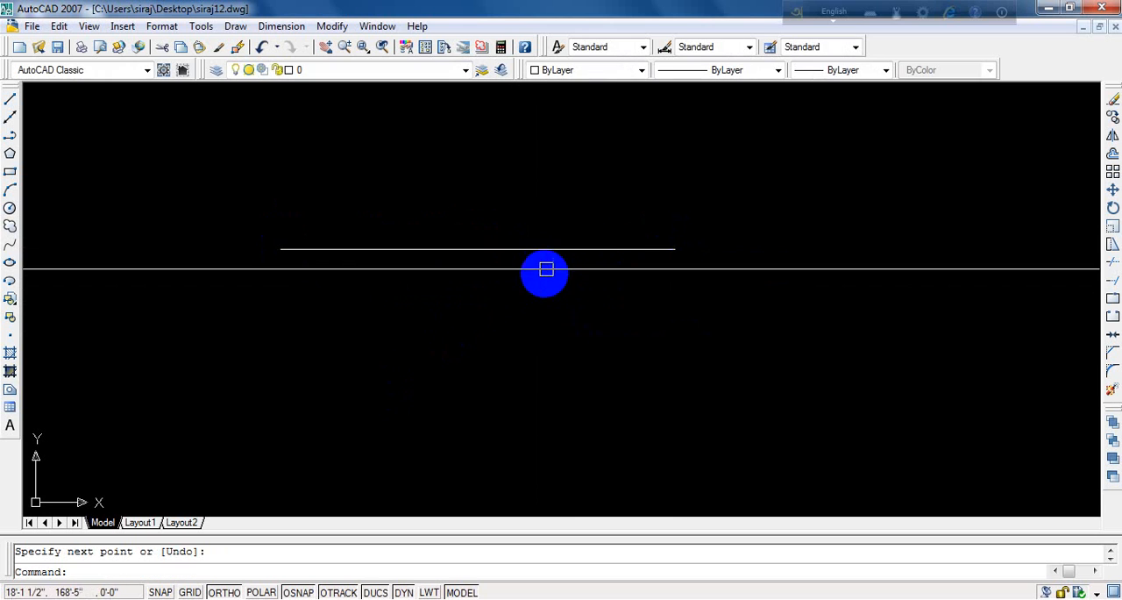
- Set the horizontal line's lineweight to 0.30 mm and turn on lineweight display
{"action": "left_click", "coordinate": [554, 251]}
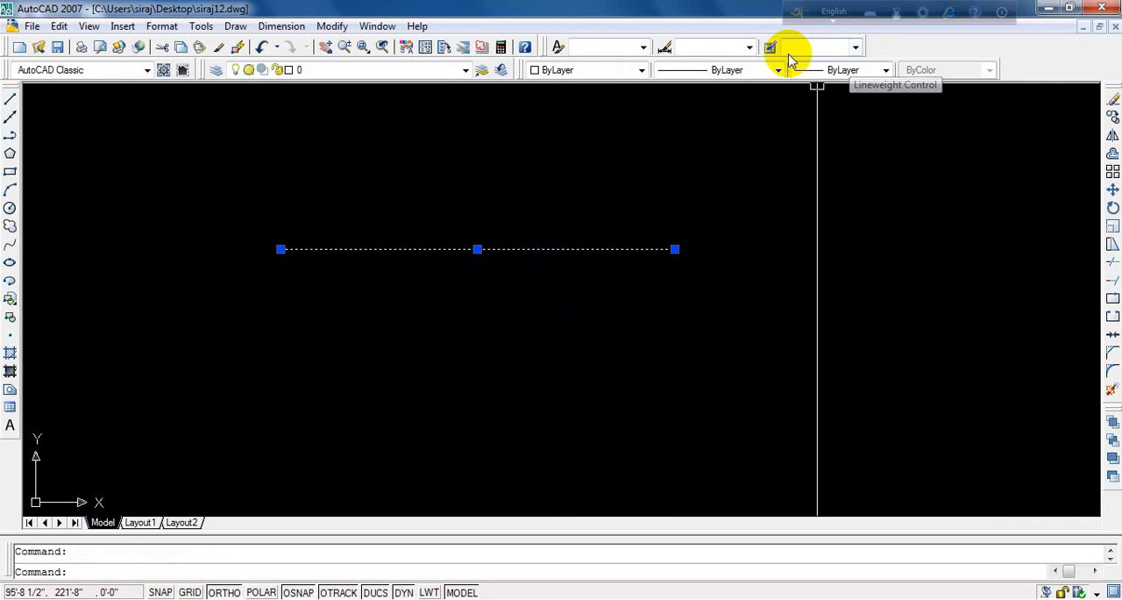
{"action": "left_click", "coordinate": [884, 70]}
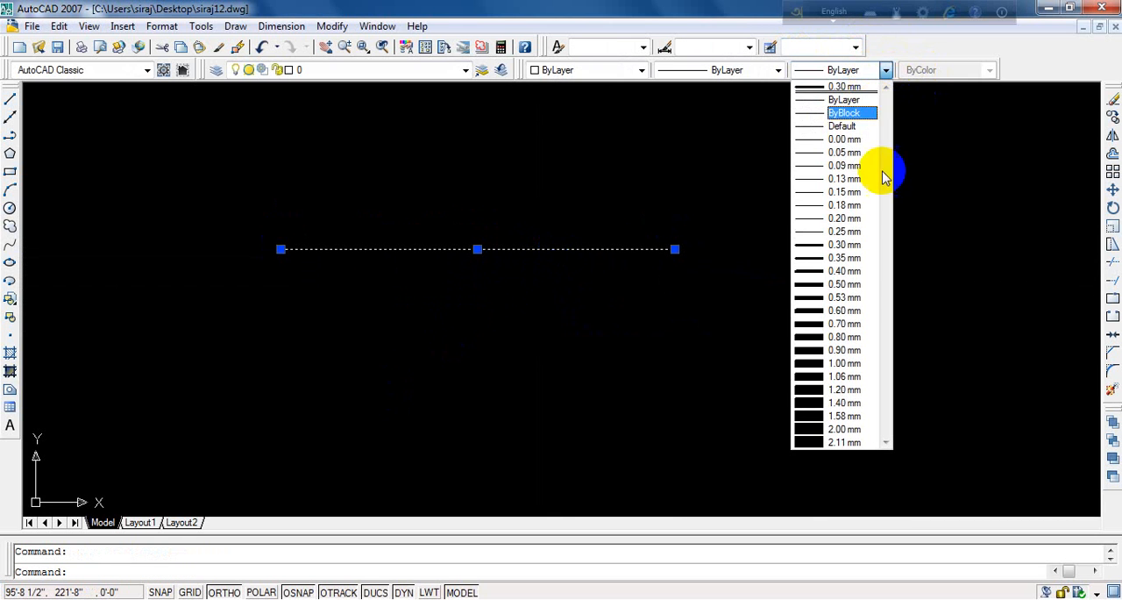
{"action": "left_click", "coordinate": [839, 245]}
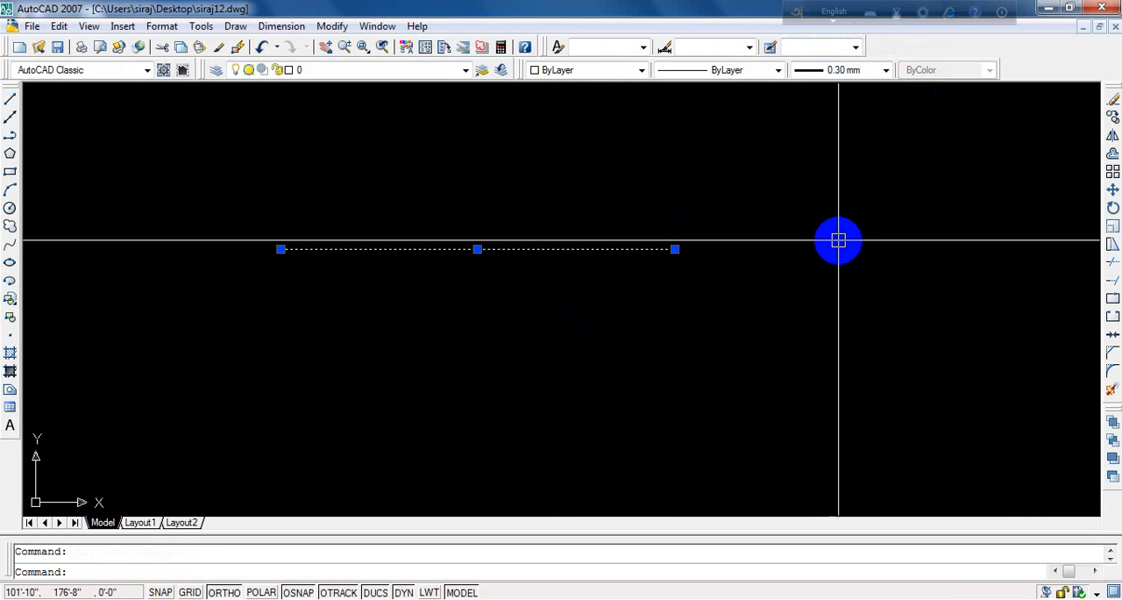
{"action": "left_click", "coordinate": [430, 591]}
{"action": "key", "text": "Return"}
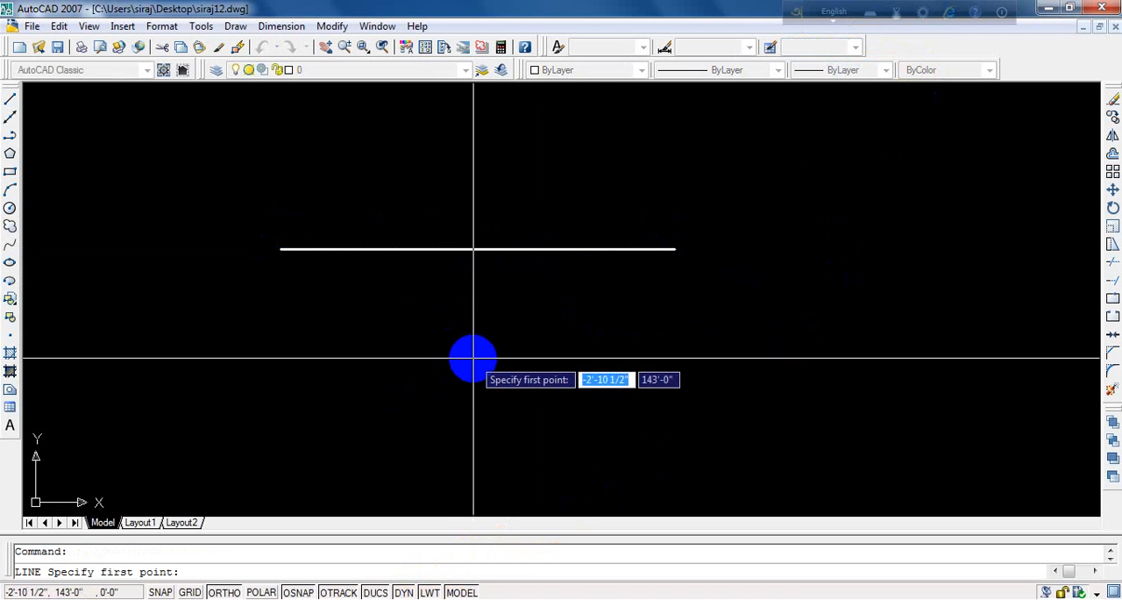
{"action": "key", "text": "Escape"}
{"action": "scroll", "coordinate": [512, 254], "scroll_direction": "up", "scroll_amount": 4}
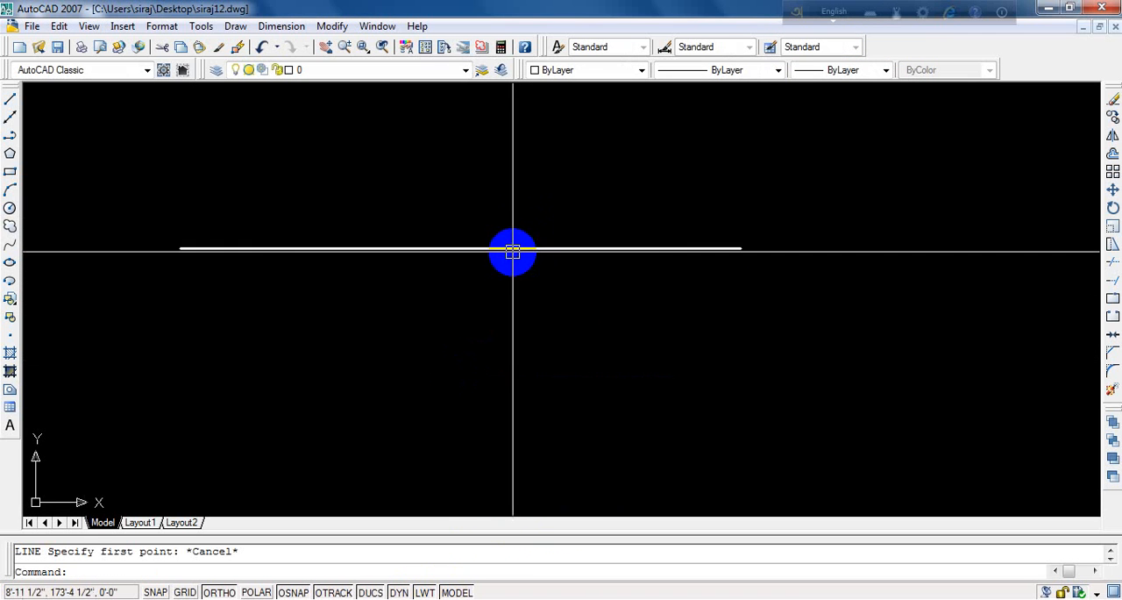
{"action": "scroll", "coordinate": [576, 291], "scroll_direction": "down", "scroll_amount": 4}
{"action": "scroll", "coordinate": [499, 329], "scroll_direction": "up", "scroll_amount": 2}
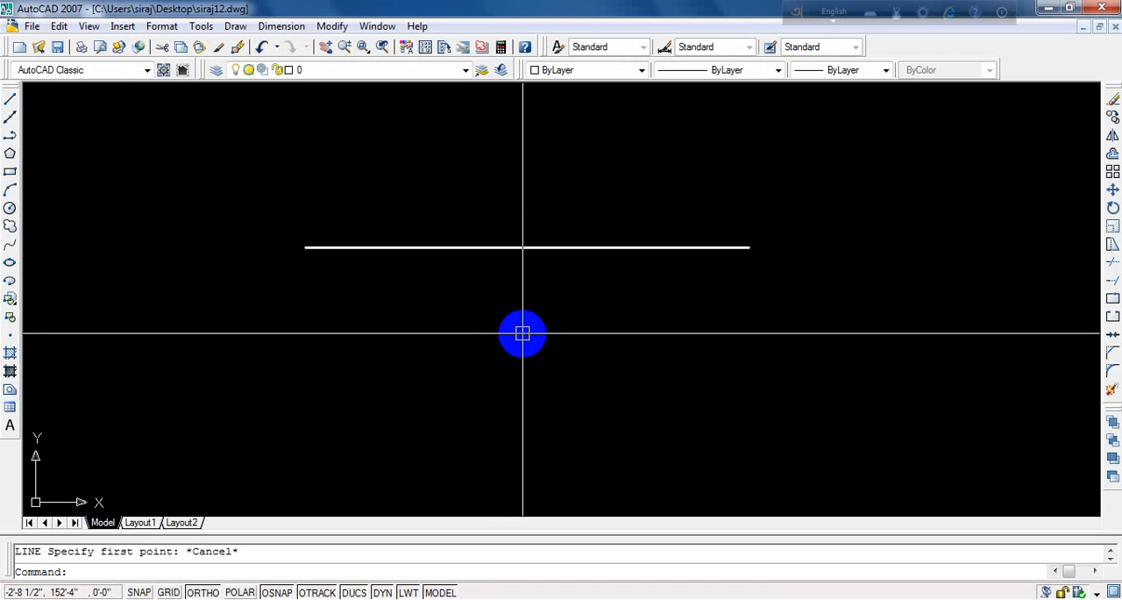
{"action": "type", "text": "o"}
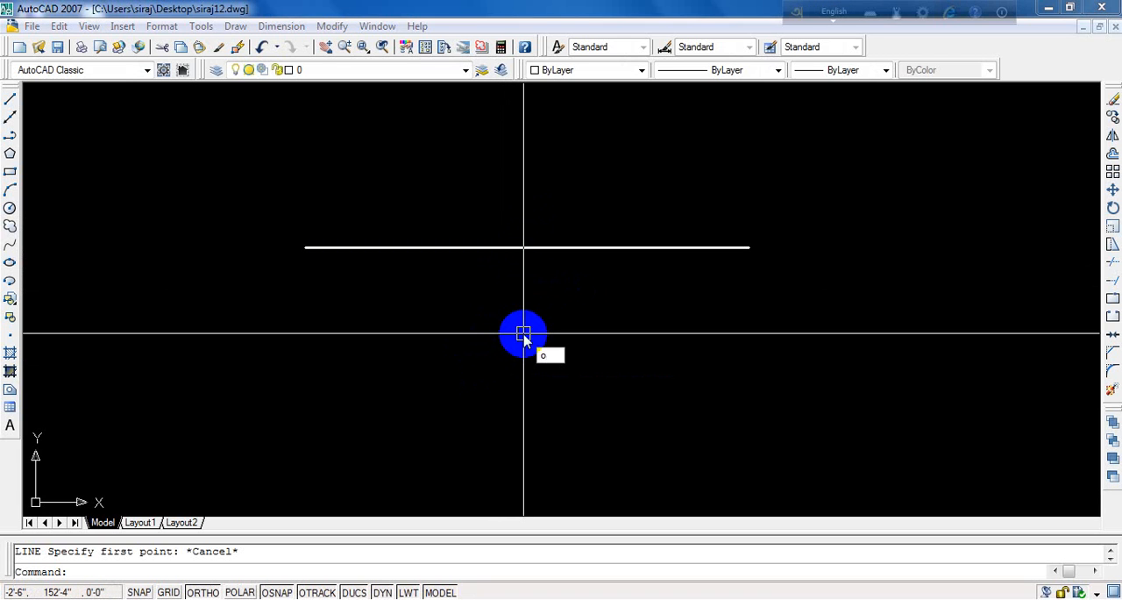
{"action": "key", "text": "Return"}
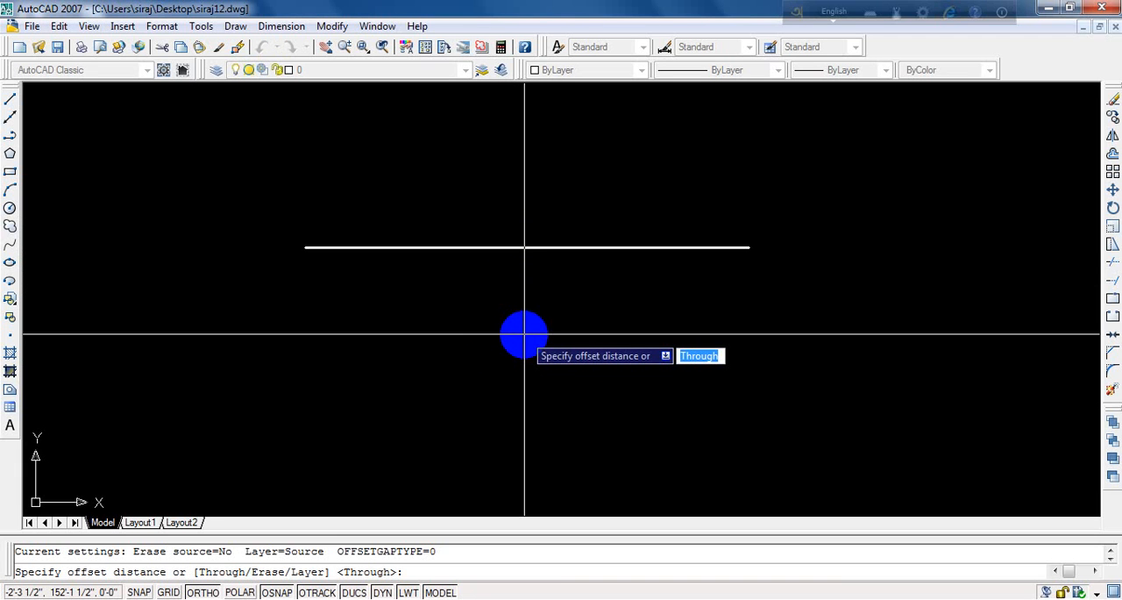
{"action": "key", "text": "Escape"}
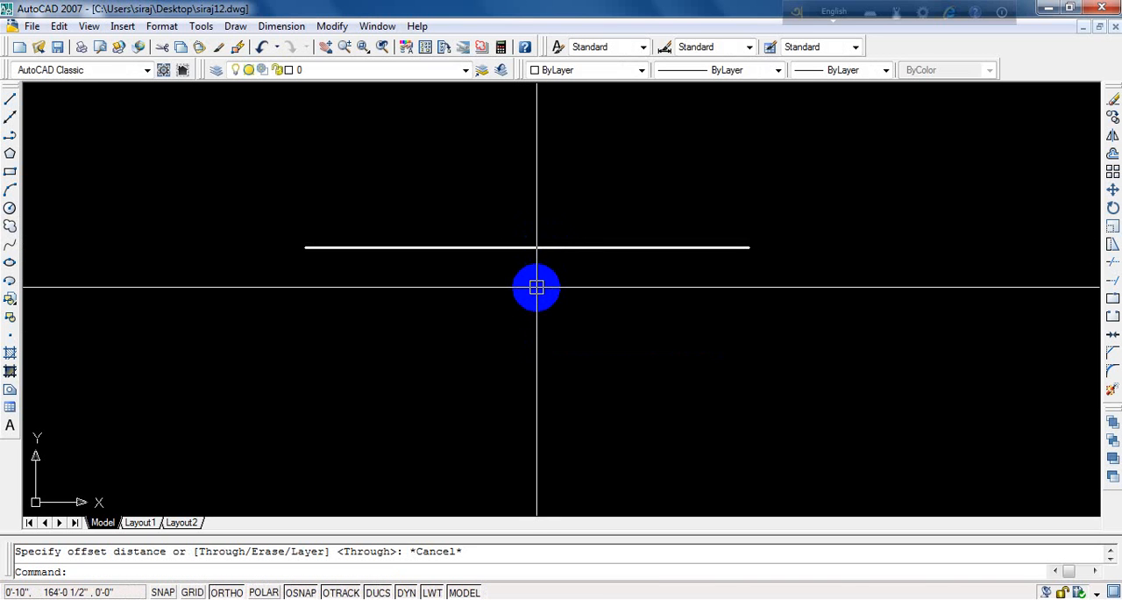
- Offset the horizontal line downward by a distance of 5
{"action": "type", "text": "o"}
{"action": "key", "text": "Return"}
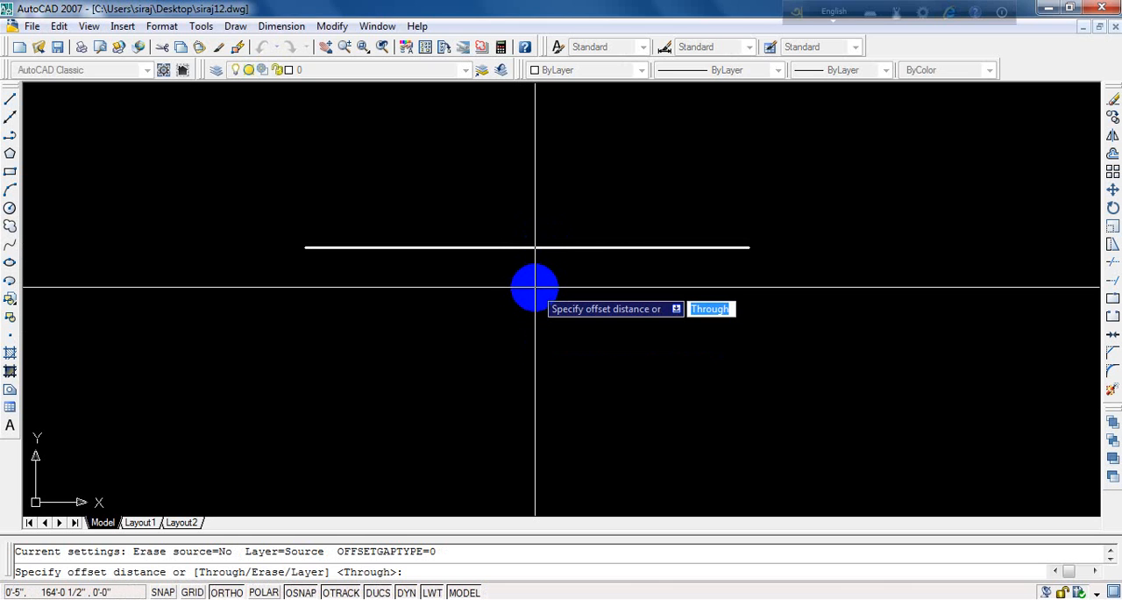
{"action": "type", "text": "5"}
{"action": "key", "text": "Return"}
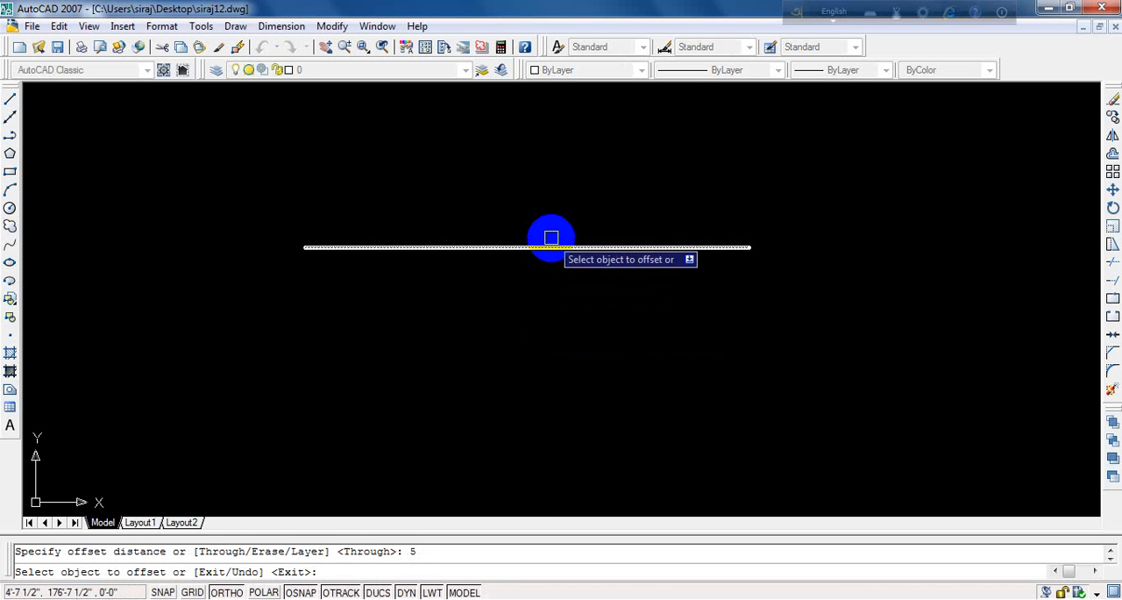
{"action": "left_click", "coordinate": [549, 248]}
{"action": "left_click", "coordinate": [550, 369]}
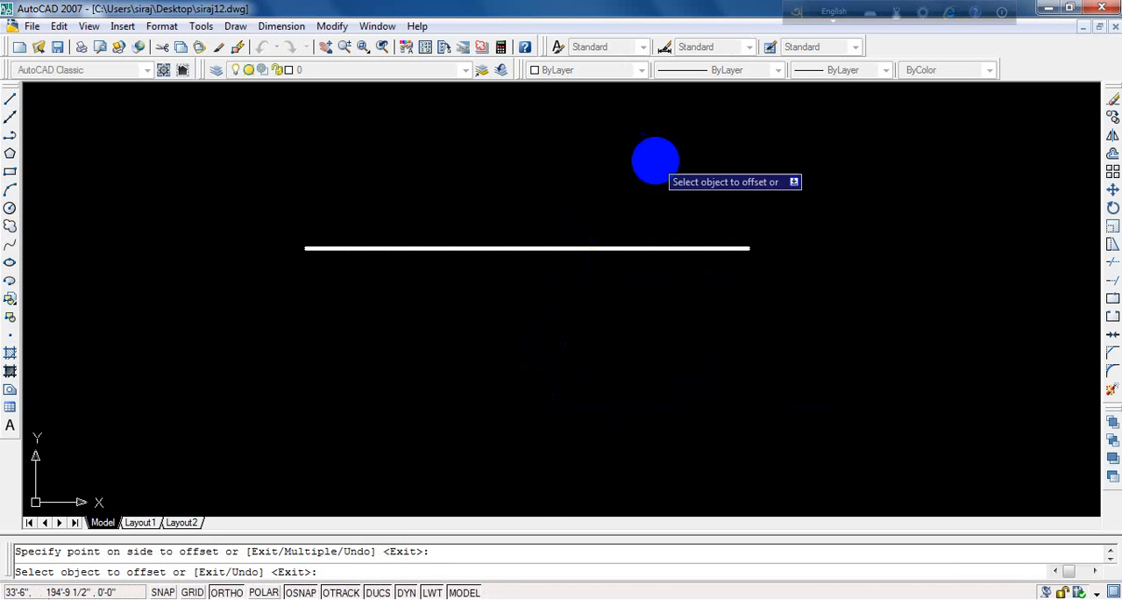
{"action": "scroll", "coordinate": [656, 158], "scroll_direction": "up", "scroll_amount": 3}
{"action": "scroll", "coordinate": [596, 381], "scroll_direction": "up", "scroll_amount": 3}
{"action": "scroll", "coordinate": [581, 231], "scroll_direction": "up", "scroll_amount": 3}
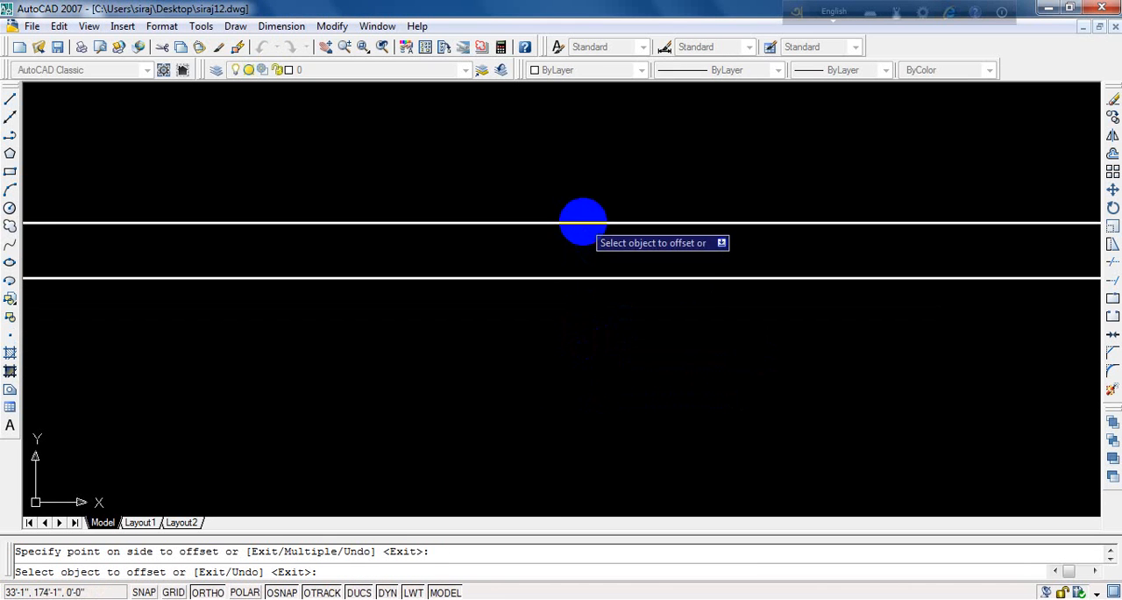
{"action": "scroll", "coordinate": [561, 278], "scroll_direction": "down", "scroll_amount": 4}
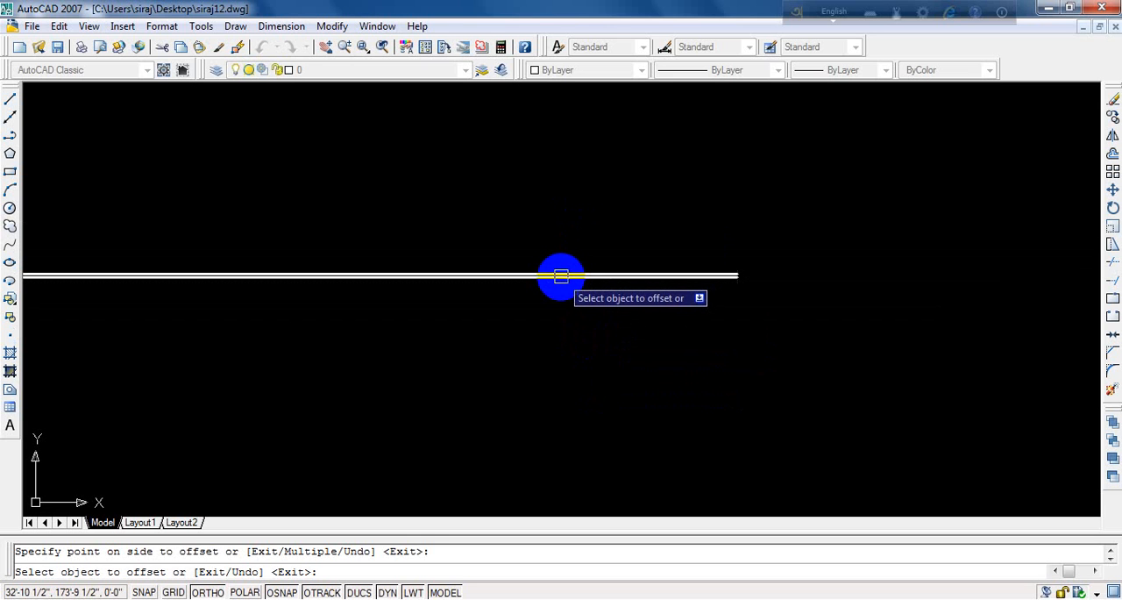
{"action": "key", "text": "Return"}
- Erase the horizontal line together with its parallel offset copy
{"action": "left_click", "coordinate": [680, 226]}
{"action": "left_click", "coordinate": [588, 298]}
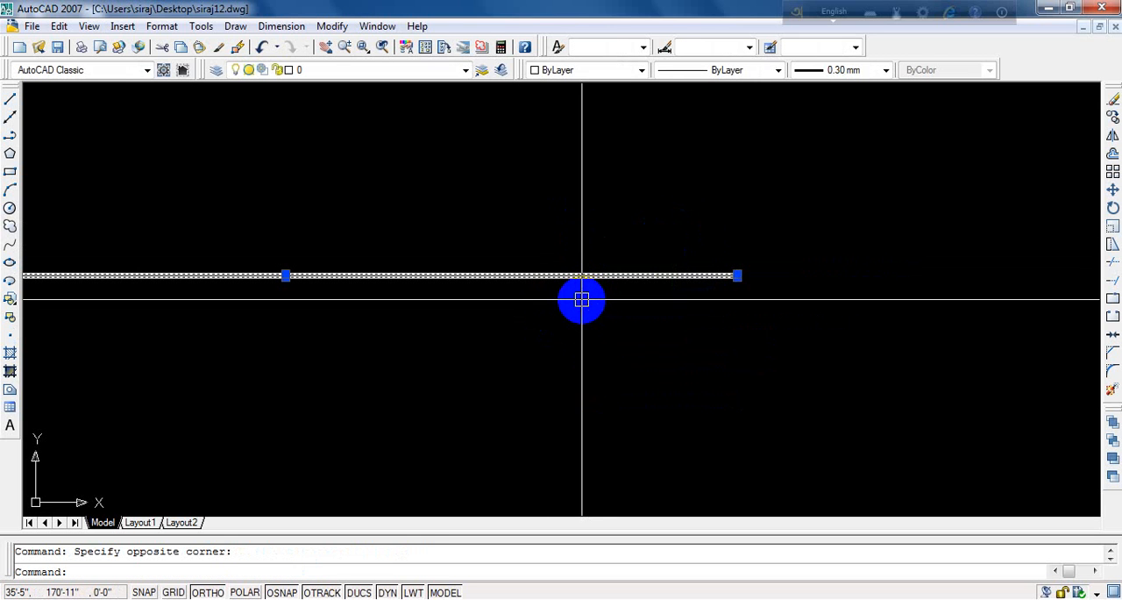
{"action": "type", "text": "e3"}
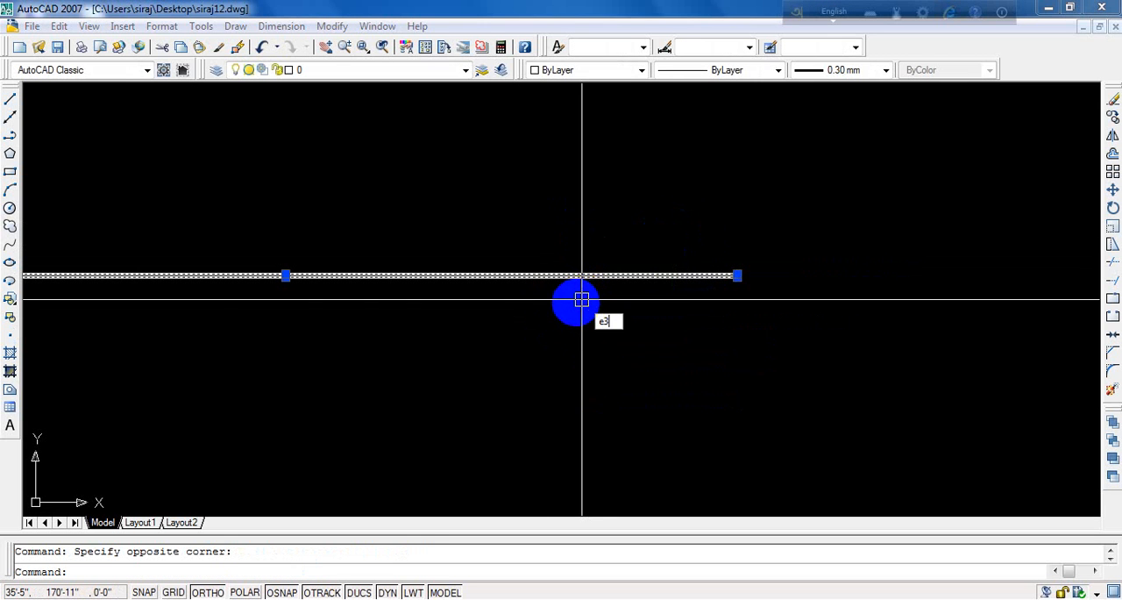
{"action": "key", "text": "Escape"}
{"action": "left_click", "coordinate": [644, 213]}
{"action": "left_click", "coordinate": [614, 295]}
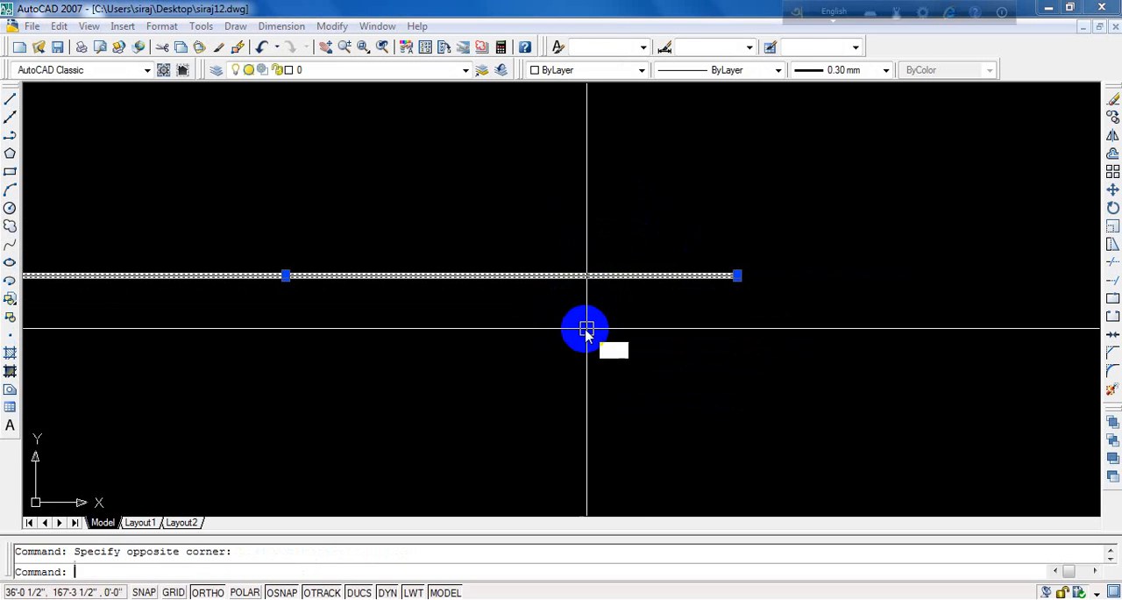
{"action": "type", "text": "e"}
{"action": "key", "text": "Return"}
- Draw a new horizontal line 12' long, running to the right from its start point
{"action": "type", "text": "l"}
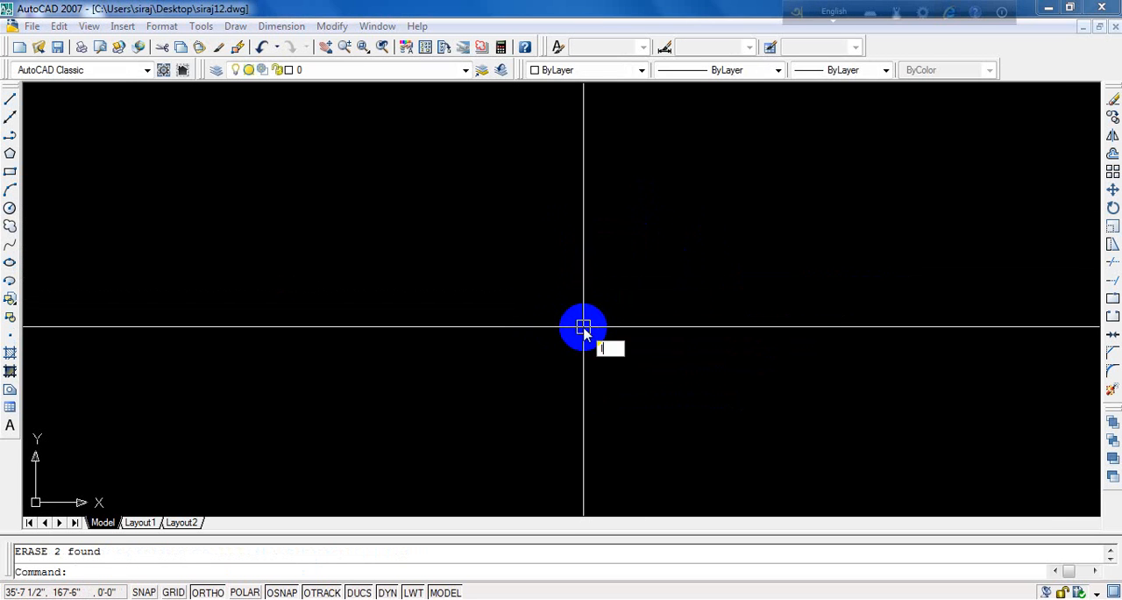
{"action": "key", "text": "Return"}
{"action": "left_click", "coordinate": [438, 271]}
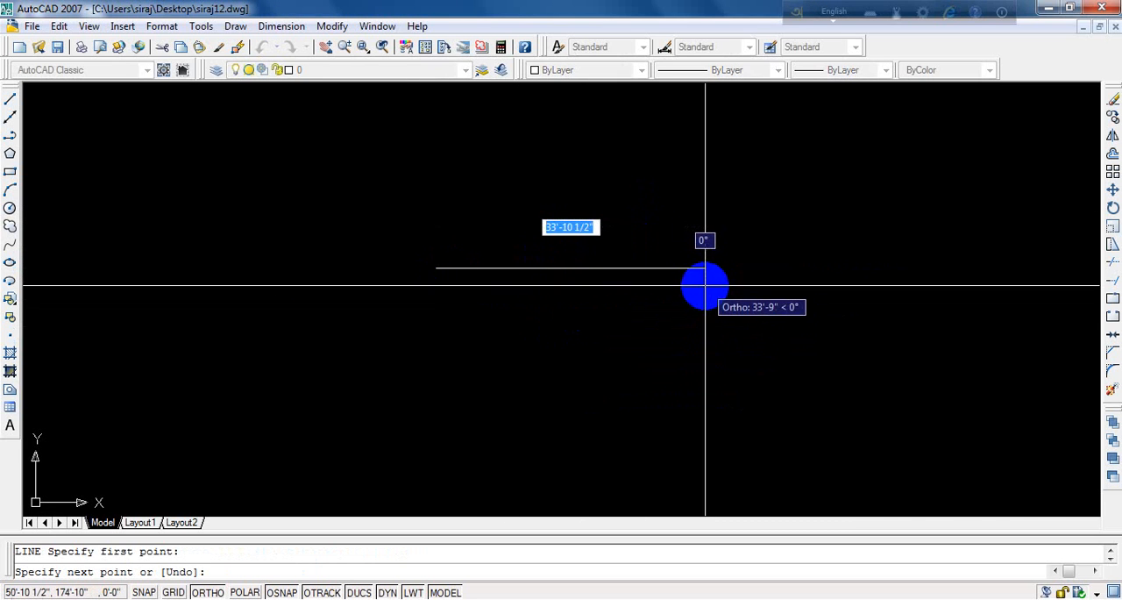
{"action": "type", "text": "12"}
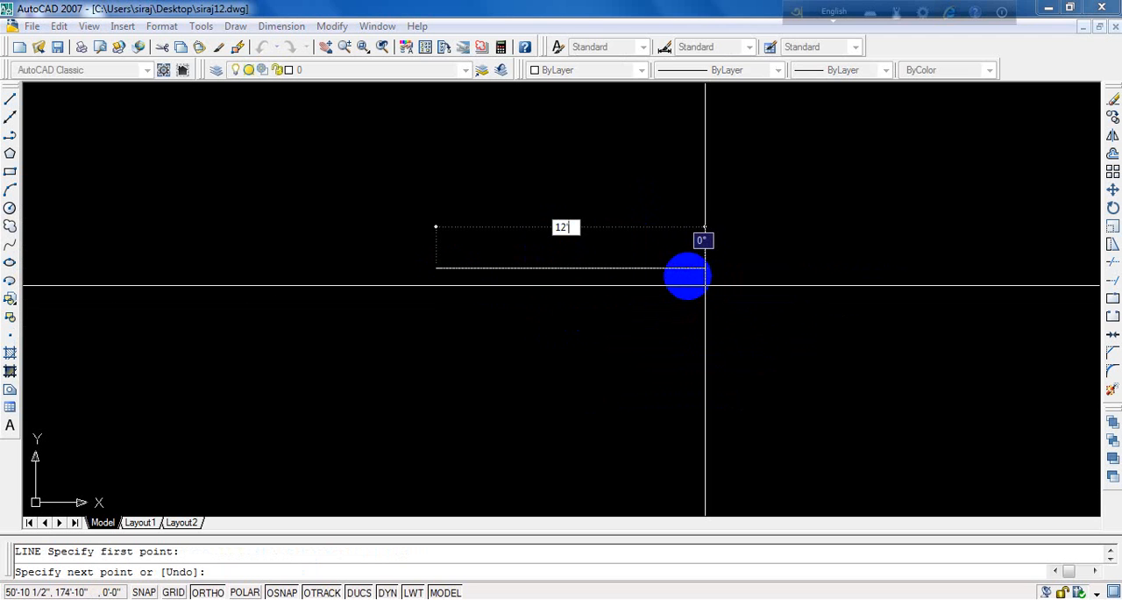
{"action": "key", "text": "Return"}
{"action": "key", "text": "Return"}
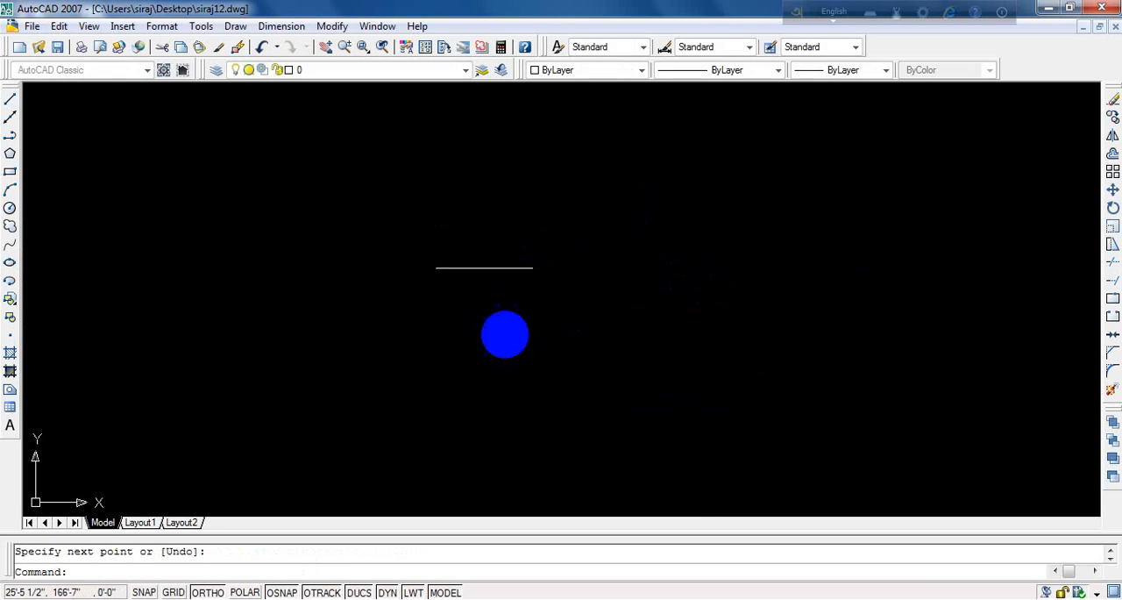
- Set the current lineweight for new objects to 0.30 mm
{"action": "scroll", "coordinate": [442, 301], "scroll_direction": "up", "scroll_amount": 6}
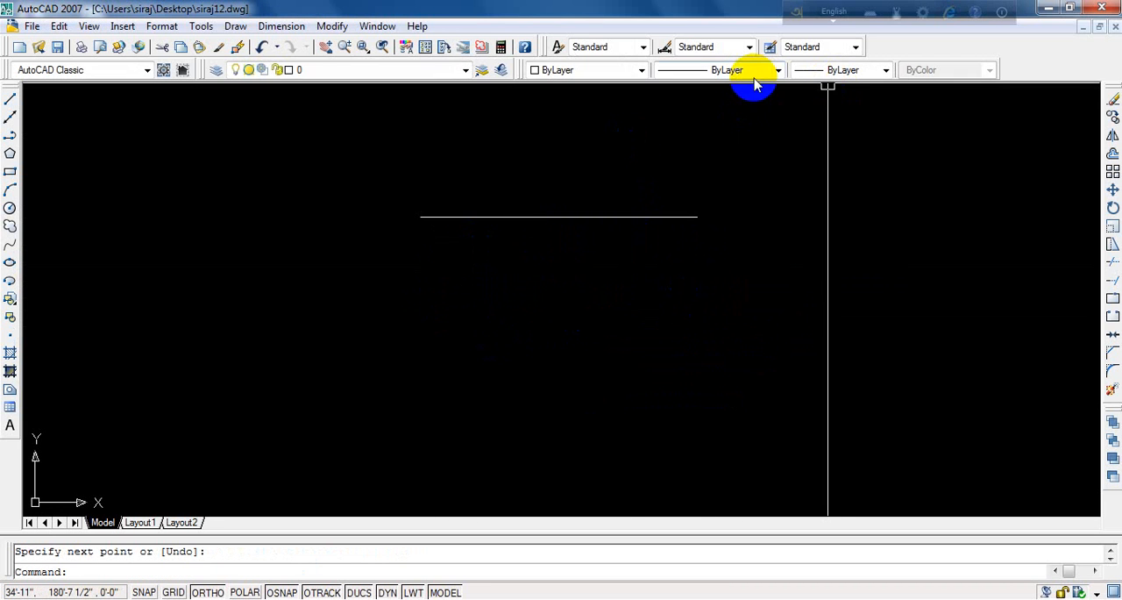
{"action": "left_click", "coordinate": [834, 70]}
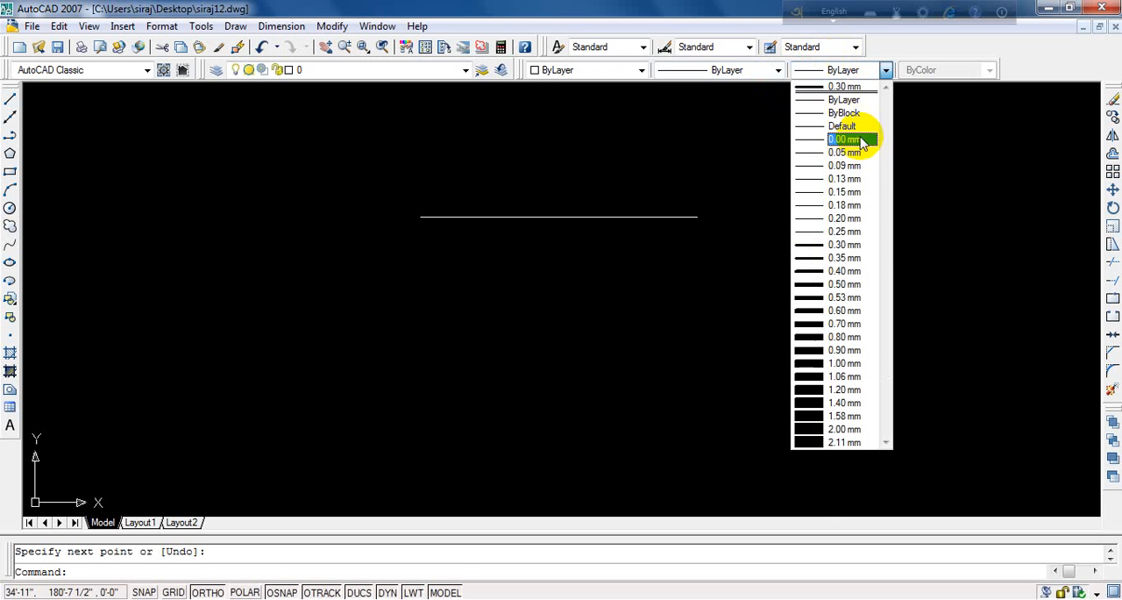
{"action": "left_click", "coordinate": [840, 245]}
- Erase the thin 12' horizontal line
{"action": "left_click", "coordinate": [657, 185]}
{"action": "left_click", "coordinate": [548, 340]}
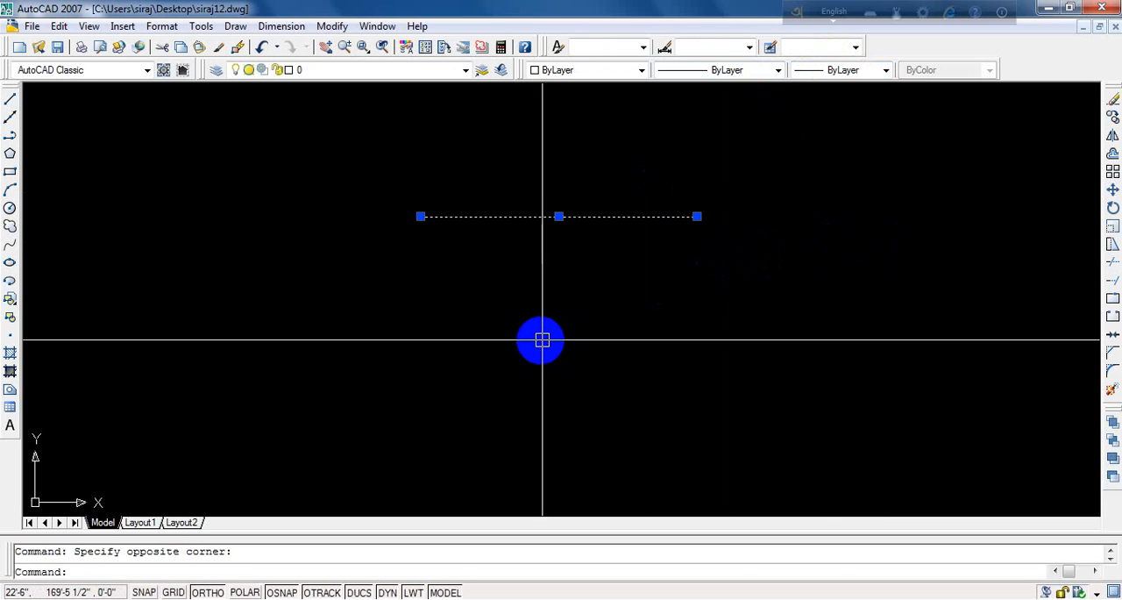
{"action": "type", "text": "e"}
{"action": "key", "text": "Return"}
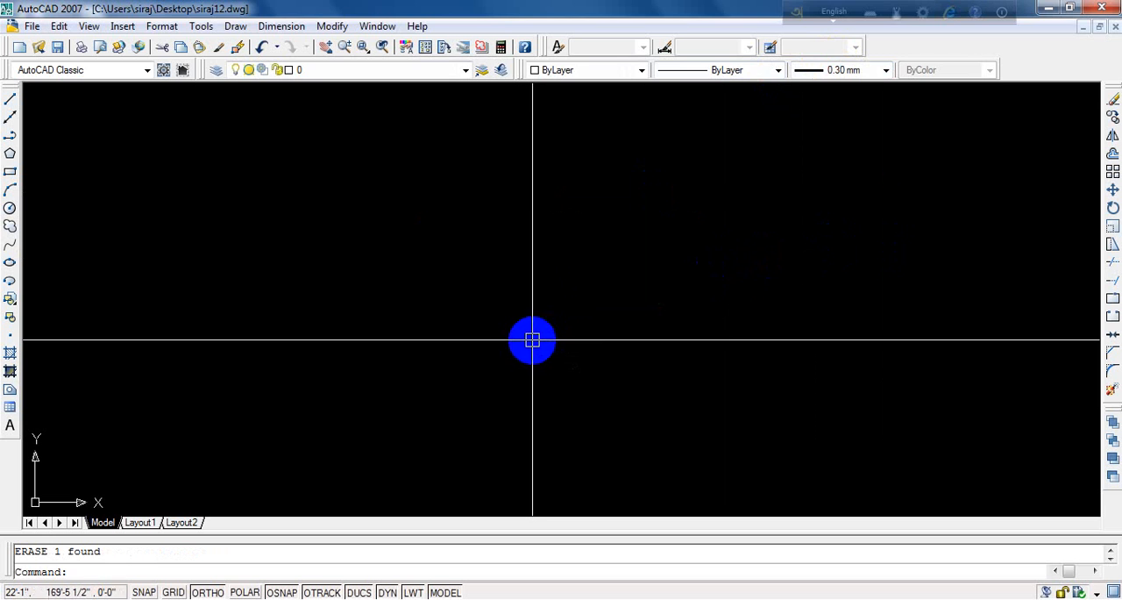
- Draw a new 12' horizontal line running to the right in the 0.30 mm lineweight
{"action": "type", "text": "l"}
{"action": "key", "text": "Return"}
{"action": "left_click", "coordinate": [354, 275]}
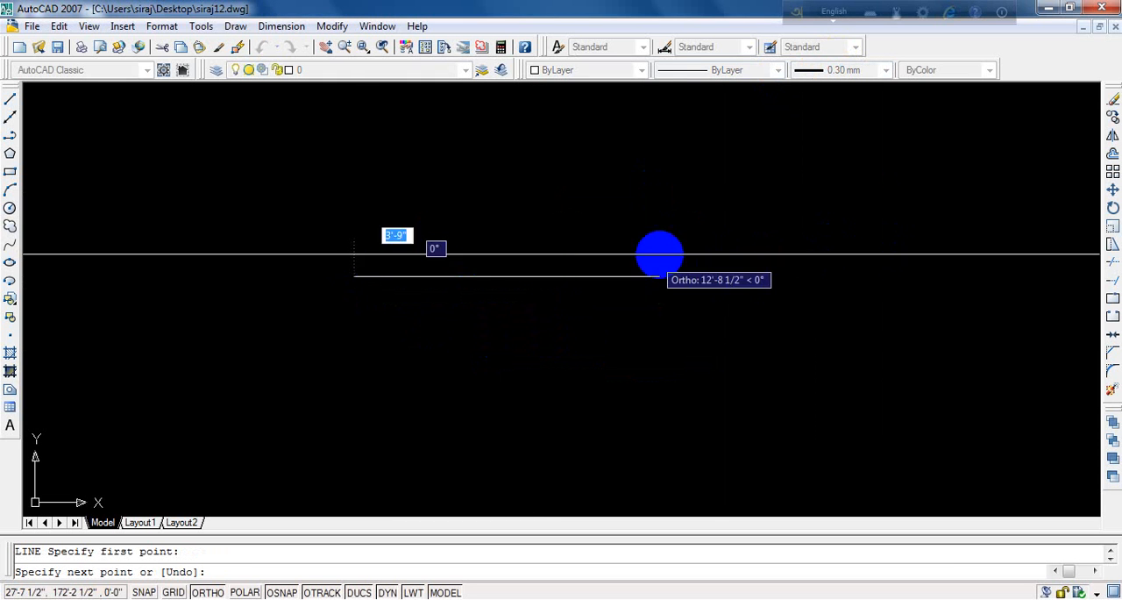
{"action": "type", "text": "12"}
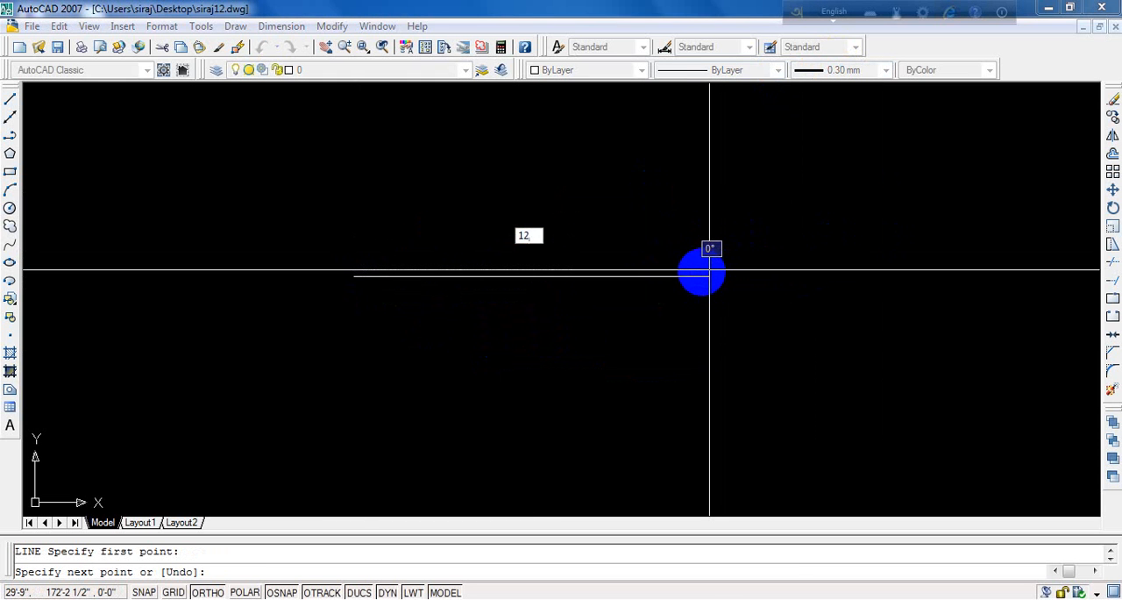
{"action": "type", "text": "'"}
{"action": "key", "text": "Return"}
{"action": "key", "text": "Return"}
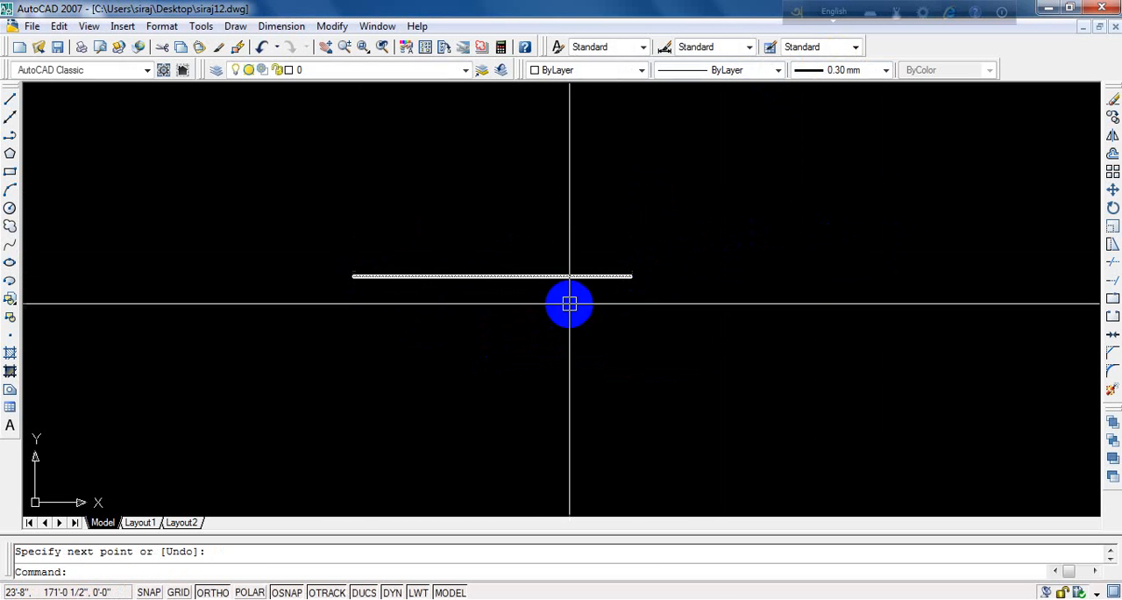
- Offset the 12' horizontal line downward by a distance of 5
{"action": "scroll", "coordinate": [403, 303], "scroll_direction": "up", "scroll_amount": 3}
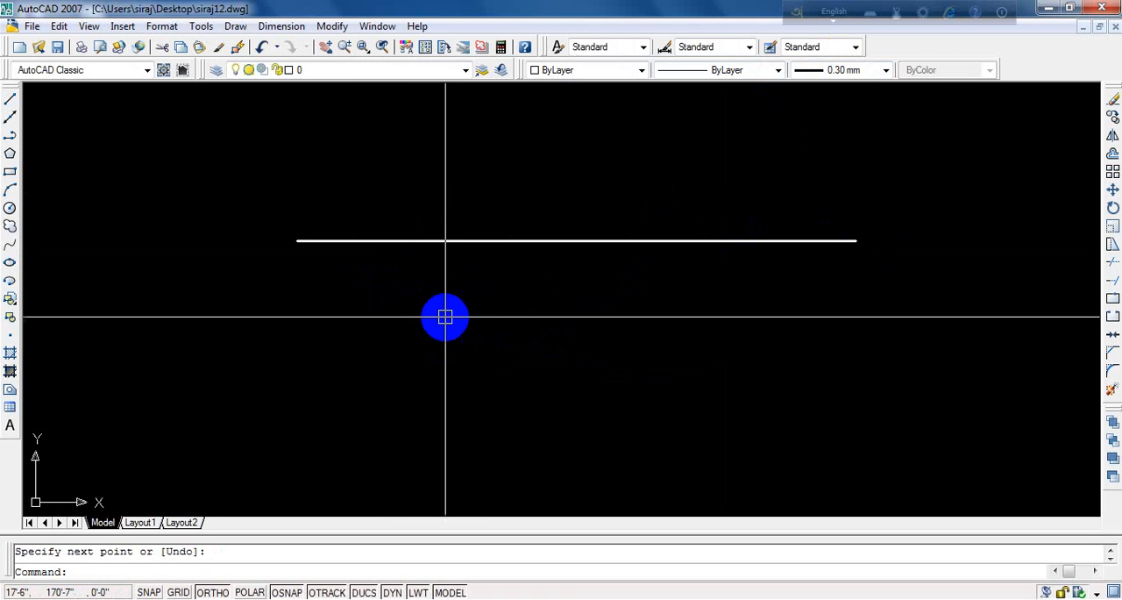
{"action": "scroll", "coordinate": [449, 316], "scroll_direction": "down", "scroll_amount": 4}
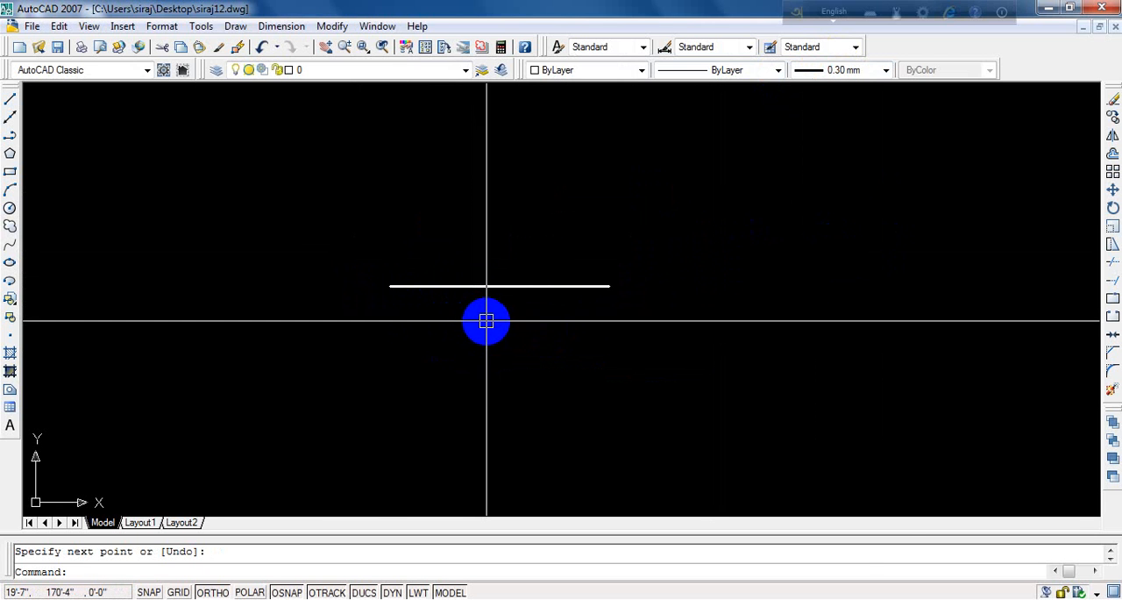
{"action": "type", "text": "o"}
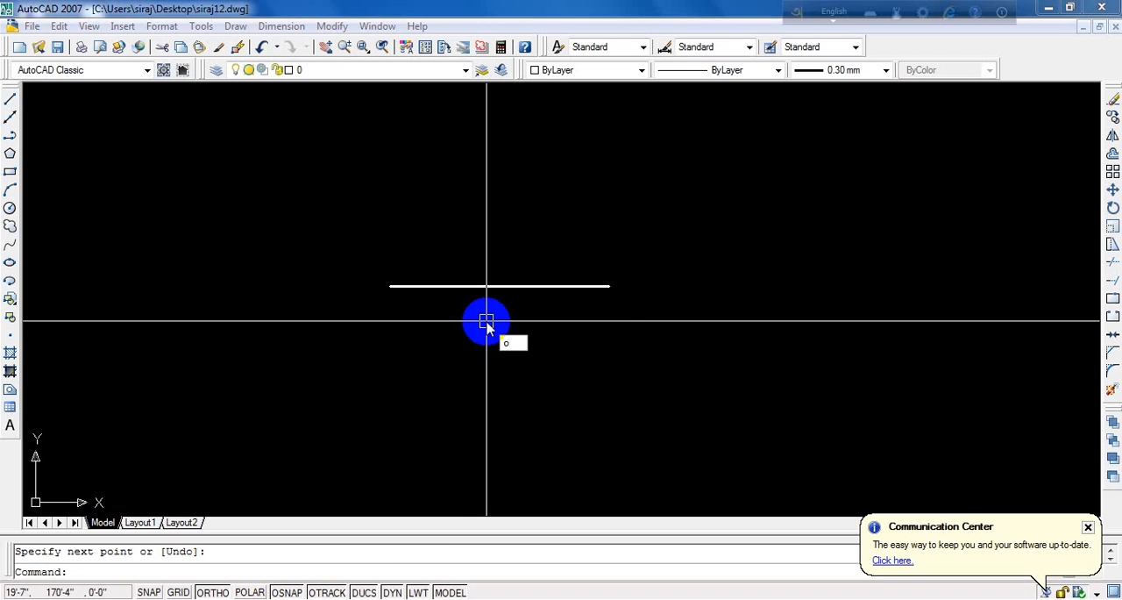
{"action": "key", "text": "Return"}
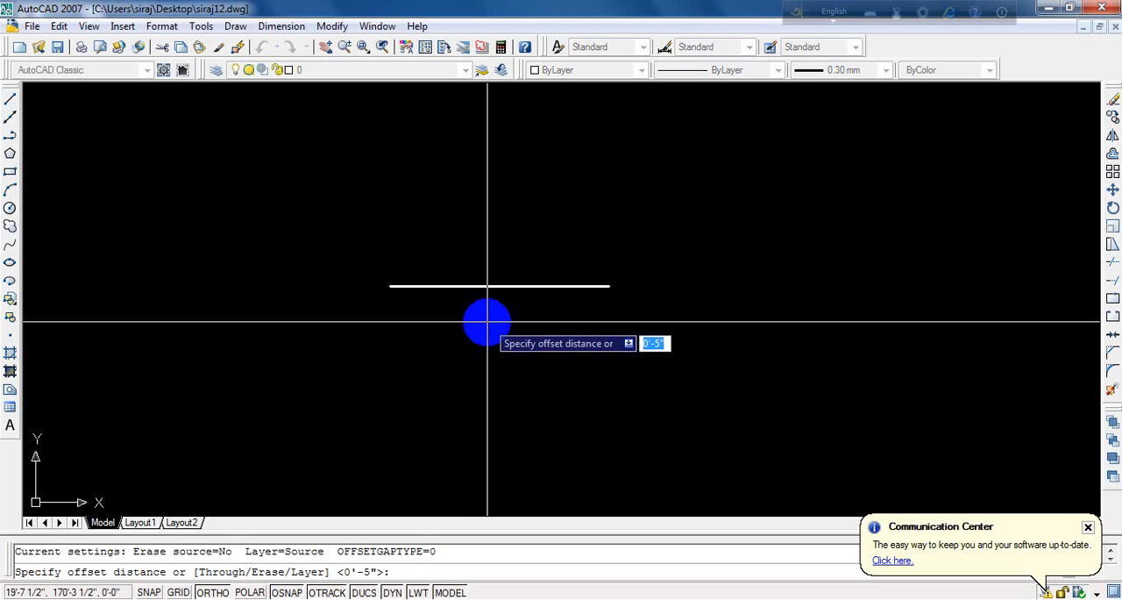
{"action": "type", "text": "0"}
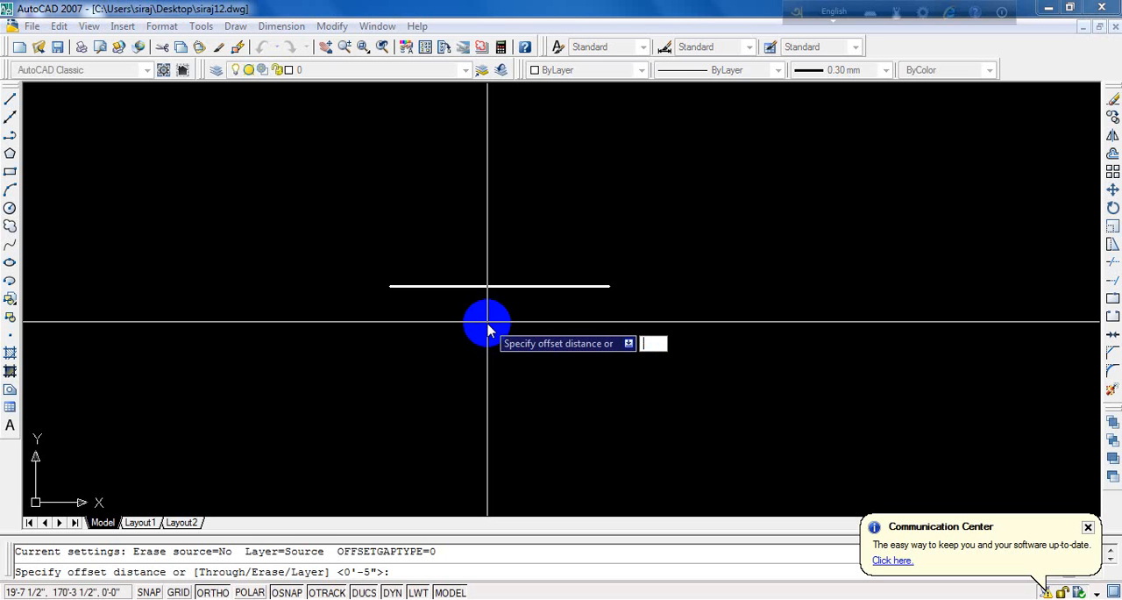
{"action": "key", "text": "Return"}
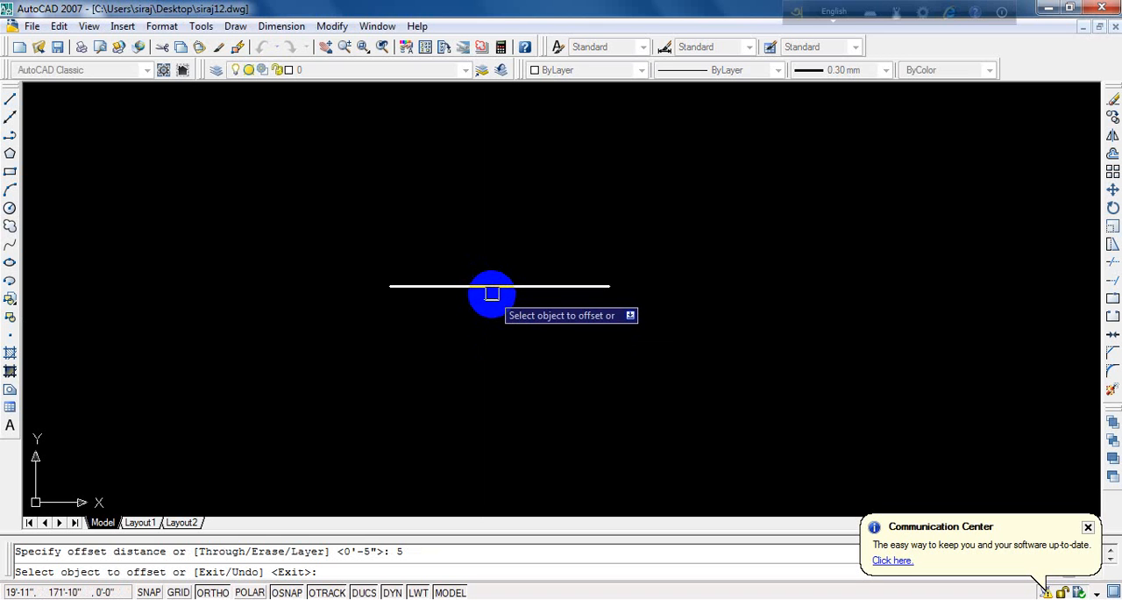
{"action": "left_click", "coordinate": [492, 293]}
{"action": "left_click", "coordinate": [496, 286]}
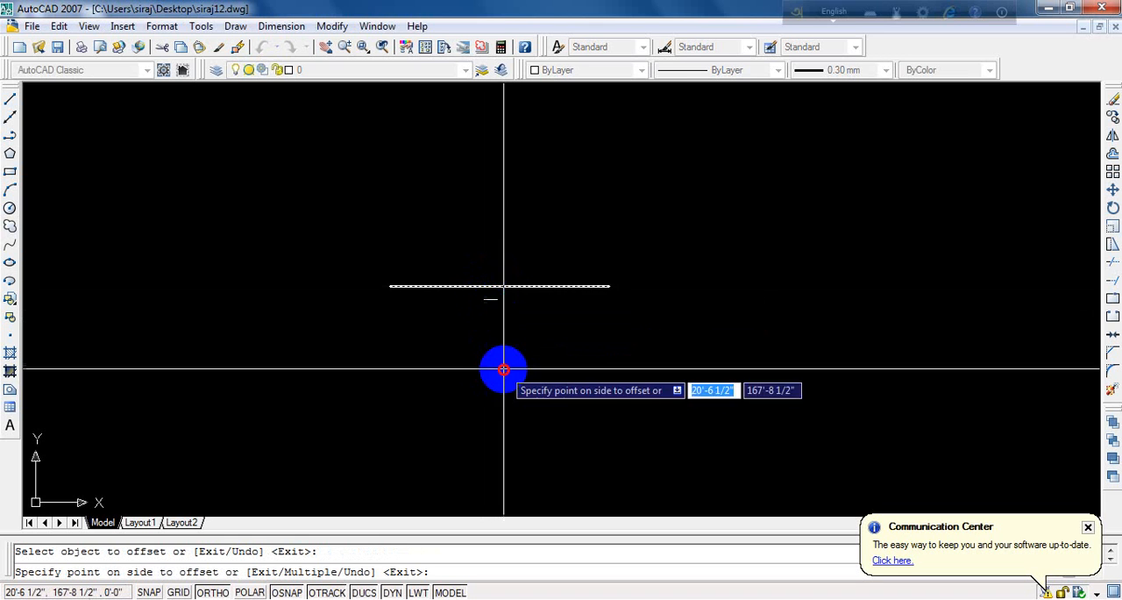
{"action": "left_click", "coordinate": [504, 369]}
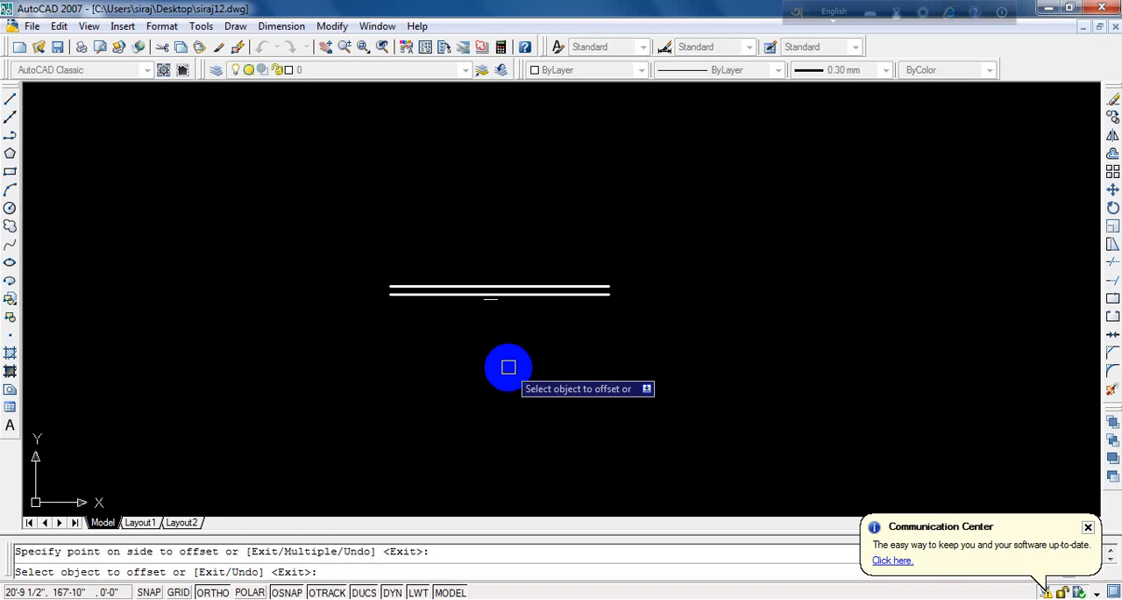
{"action": "key", "text": "Escape"}
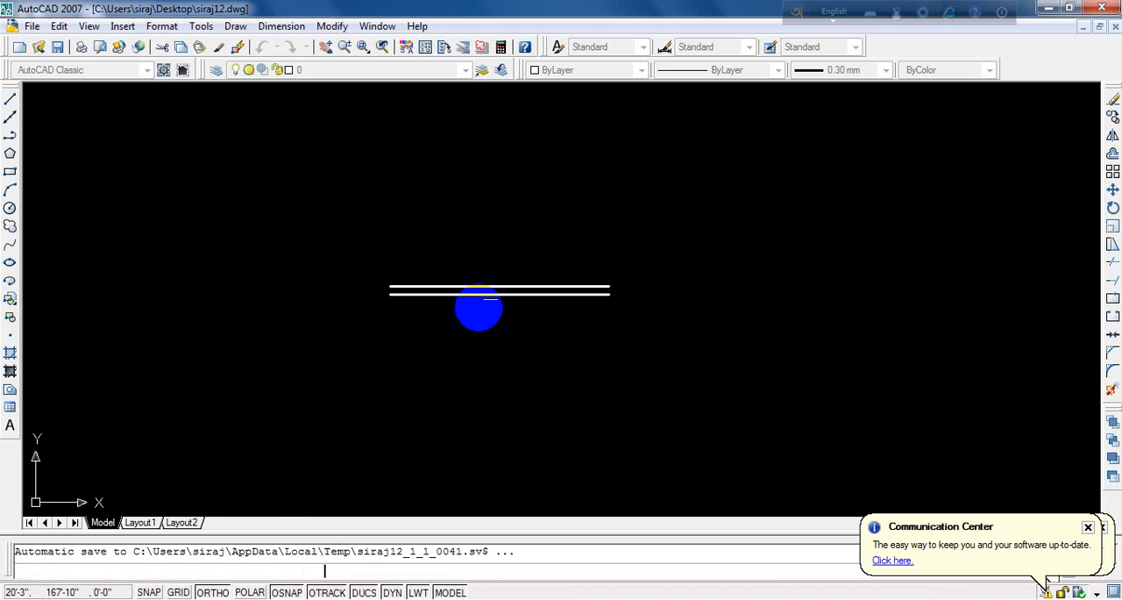
- Offset the lower of the two parallel lines downward by 10'
{"action": "scroll", "coordinate": [468, 294], "scroll_direction": "up", "scroll_amount": 6}
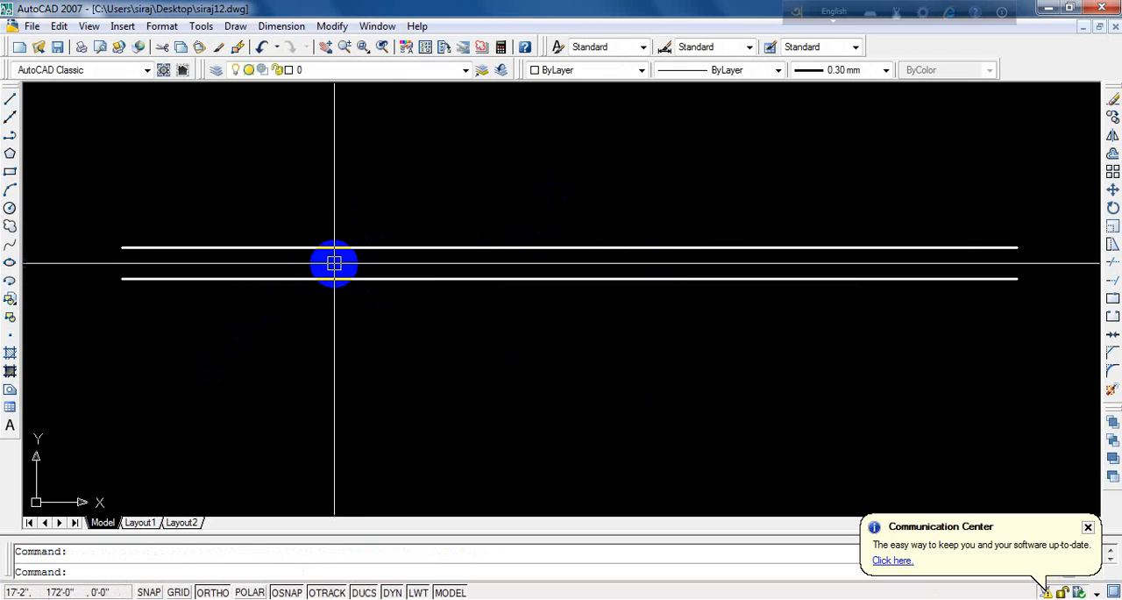
{"action": "scroll", "coordinate": [351, 261], "scroll_direction": "down", "scroll_amount": 4}
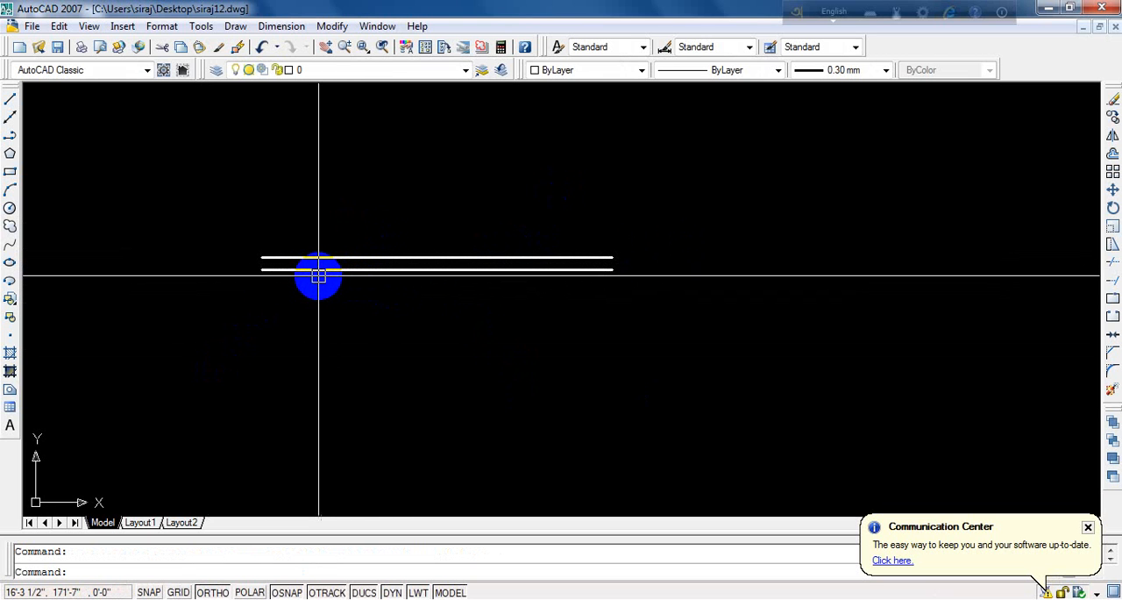
{"action": "type", "text": "o"}
{"action": "key", "text": "Return"}
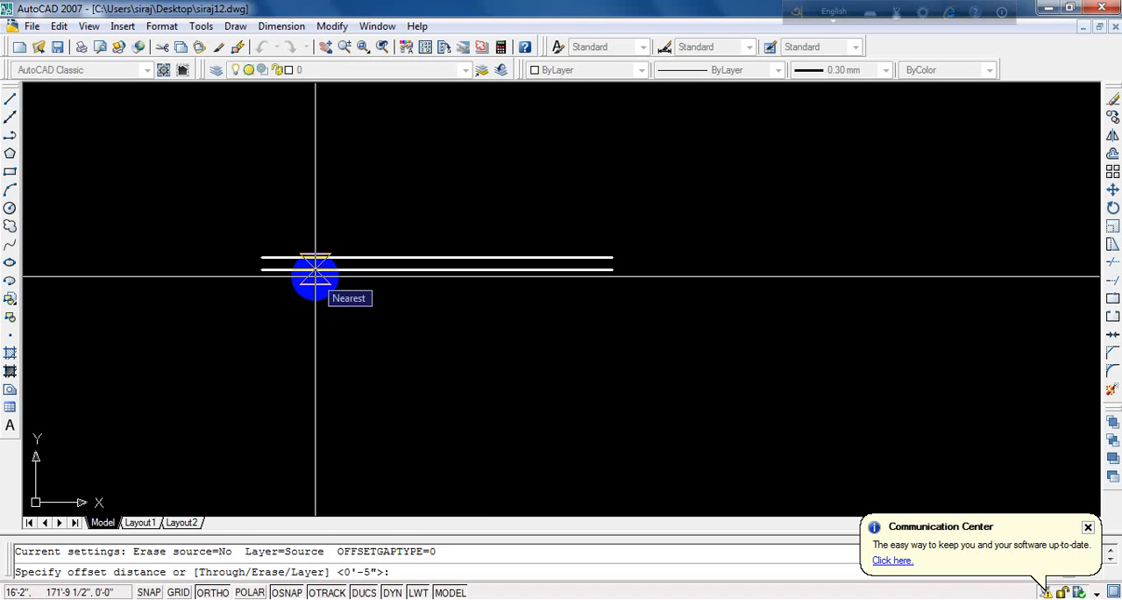
{"action": "type", "text": "10"}
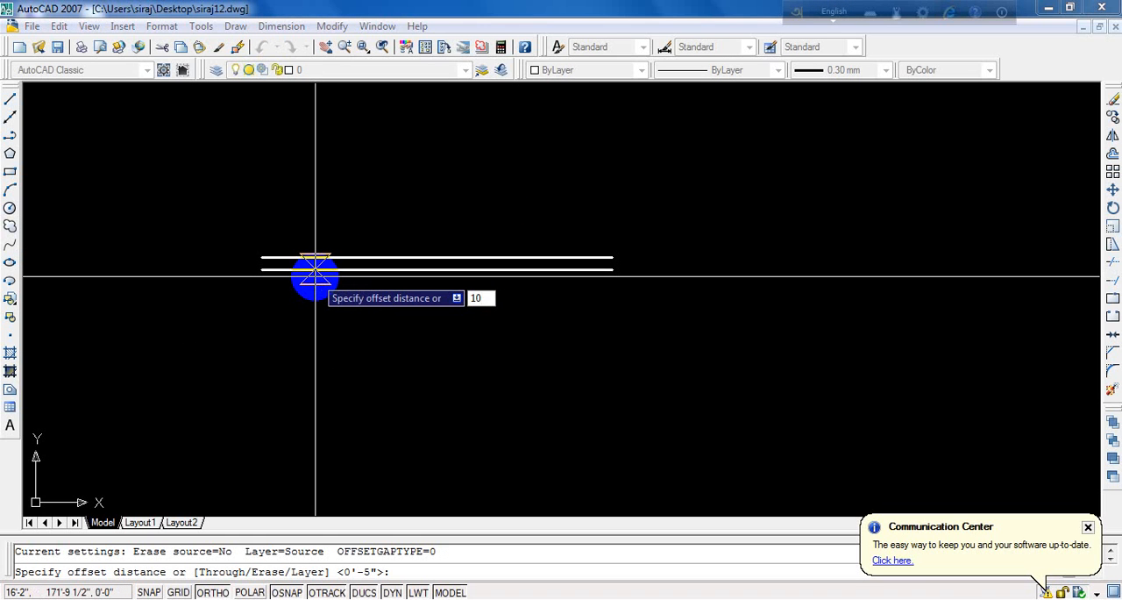
{"action": "type", "text": "'"}
{"action": "key", "text": "Return"}
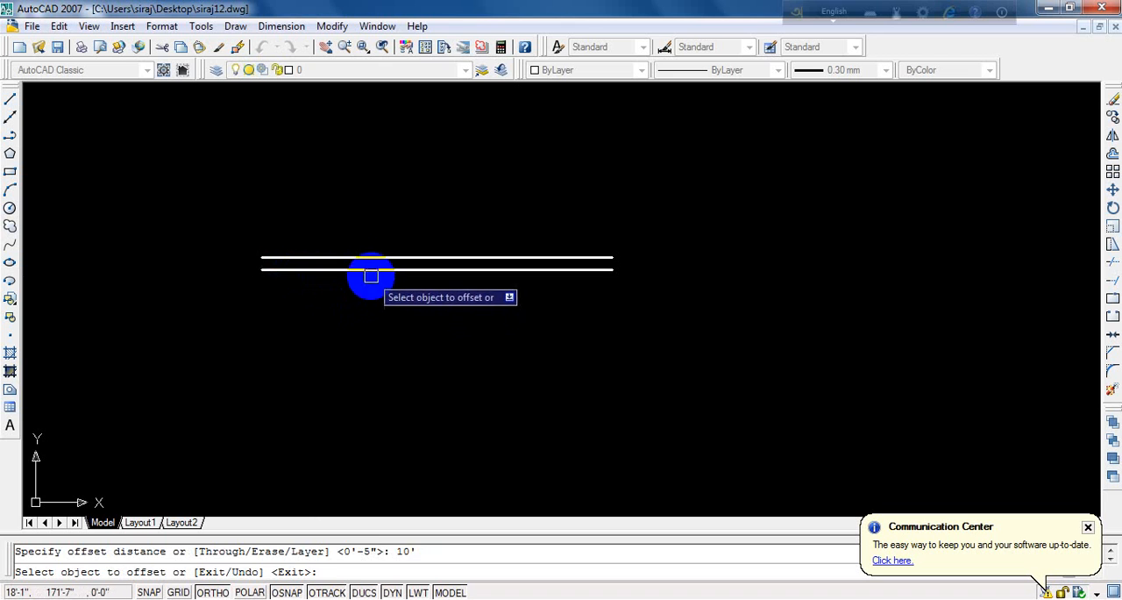
{"action": "left_click", "coordinate": [370, 269]}
{"action": "left_click", "coordinate": [364, 335]}
{"action": "scroll", "coordinate": [351, 306], "scroll_direction": "down", "scroll_amount": 5}
{"action": "scroll", "coordinate": [325, 310], "scroll_direction": "up", "scroll_amount": 4}
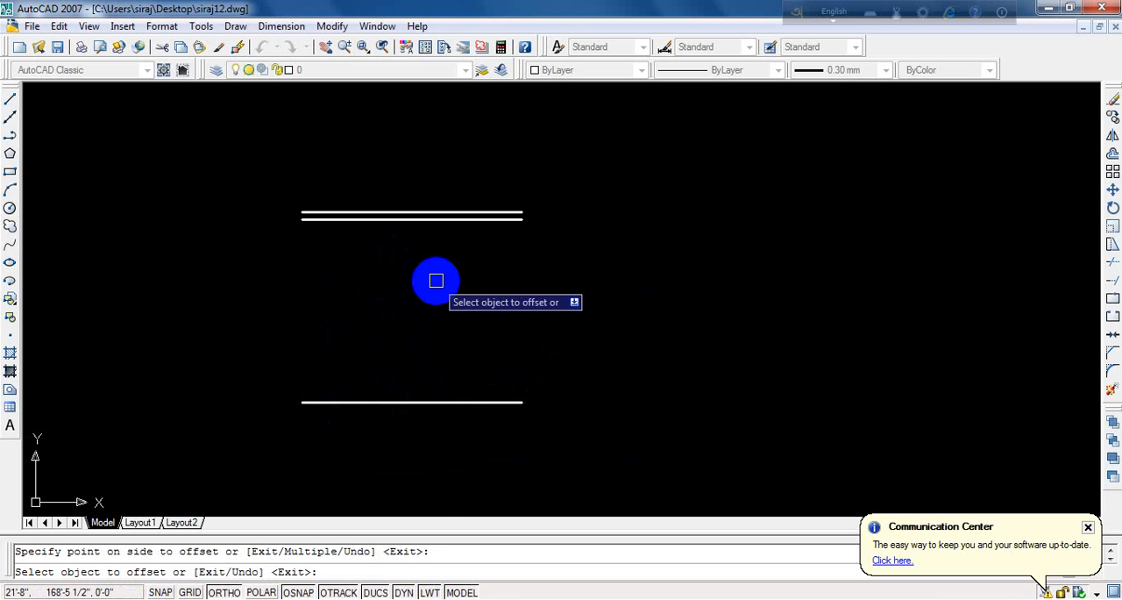
{"action": "key", "text": "Return"}
- Draw a vertical line joining the left endpoints of the uppermost and lowest horizontal lines
{"action": "scroll", "coordinate": [290, 243], "scroll_direction": "up", "scroll_amount": 5}
{"action": "scroll", "coordinate": [318, 259], "scroll_direction": "down", "scroll_amount": 2}
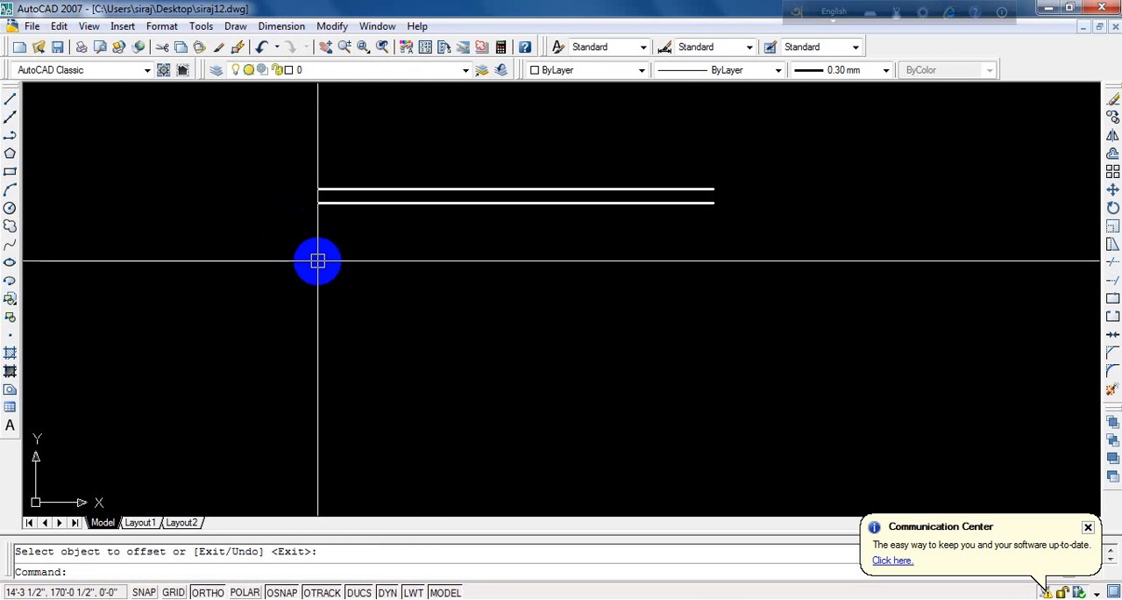
{"action": "type", "text": "l"}
{"action": "key", "text": "Return"}
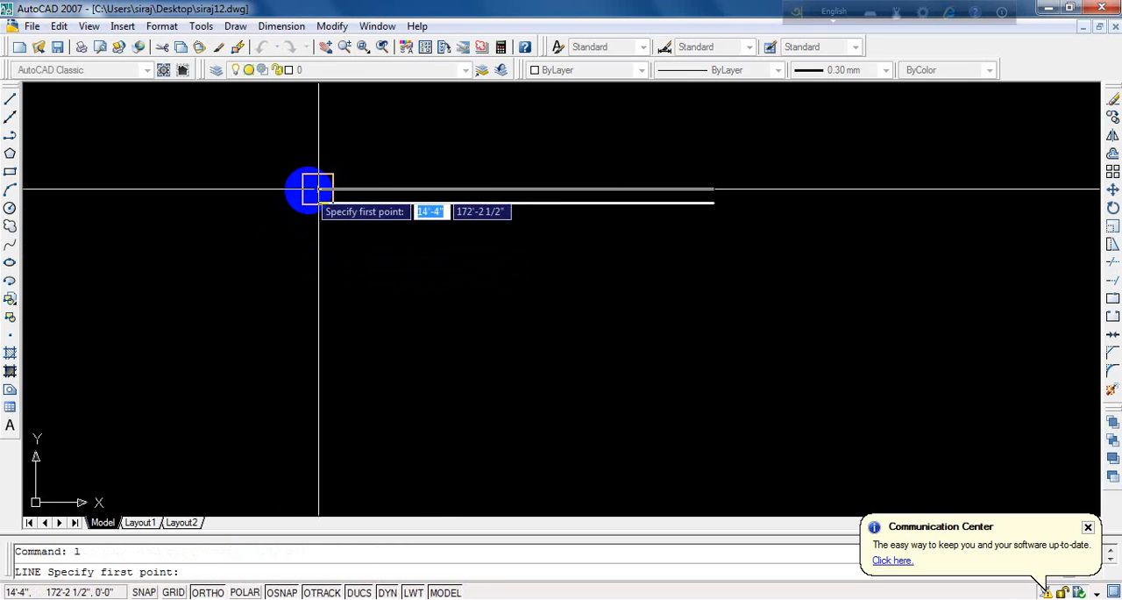
{"action": "left_click", "coordinate": [318, 190]}
{"action": "scroll", "coordinate": [320, 227], "scroll_direction": "down", "scroll_amount": 4}
{"action": "scroll", "coordinate": [318, 283], "scroll_direction": "up", "scroll_amount": 4}
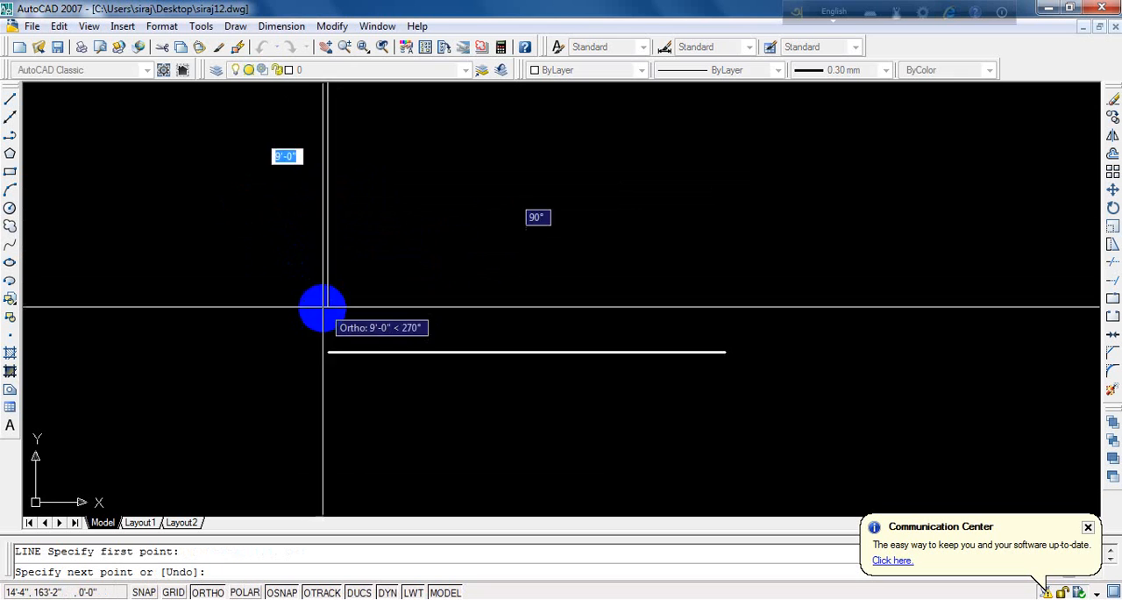
{"action": "left_click", "coordinate": [325, 352]}
{"action": "key", "text": "Return"}
- Draw a vertical line joining the right endpoints of the uppermost and lowest horizontal lines
{"action": "scroll", "coordinate": [248, 379], "scroll_direction": "down", "scroll_amount": 4}
{"action": "scroll", "coordinate": [351, 318], "scroll_direction": "up", "scroll_amount": 5}
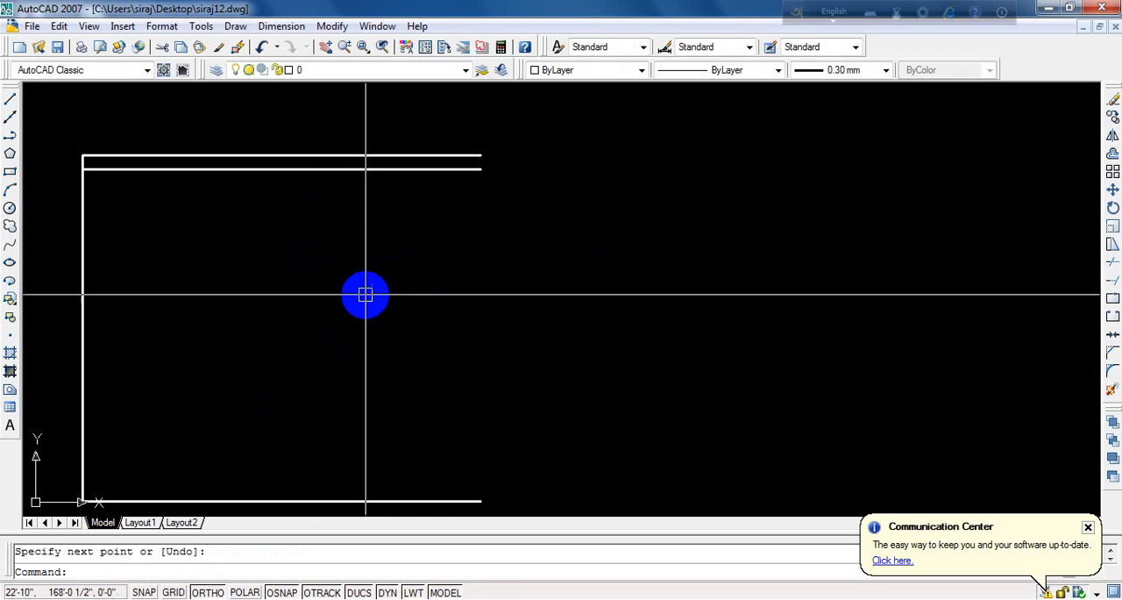
{"action": "key", "text": "Return"}
{"action": "left_click", "coordinate": [479, 155]}
{"action": "scroll", "coordinate": [500, 171], "scroll_direction": "down", "scroll_amount": 3}
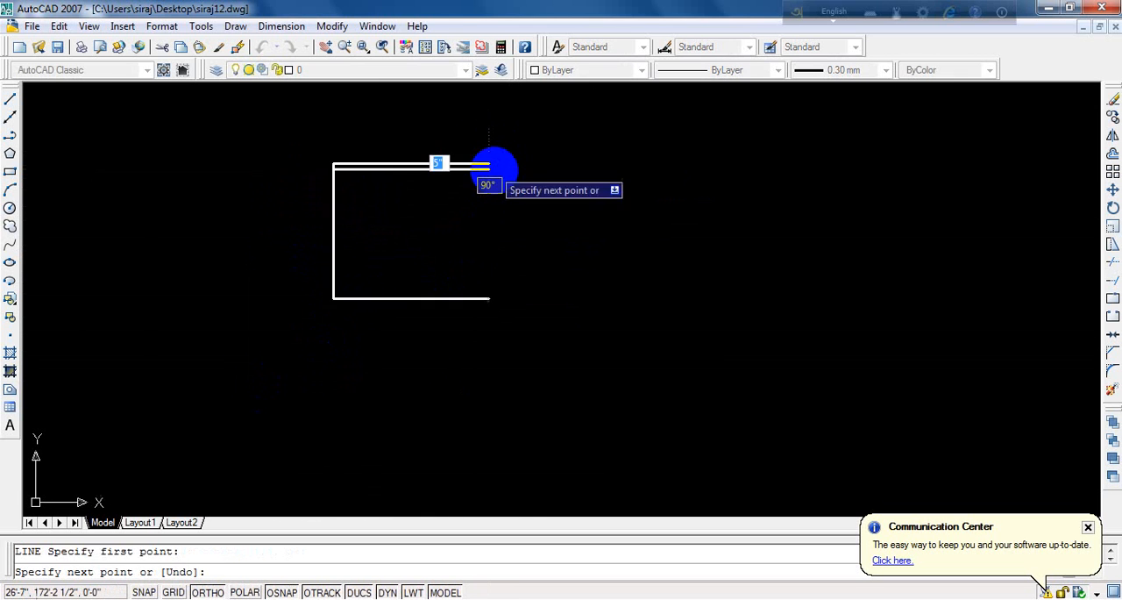
{"action": "scroll", "coordinate": [451, 188], "scroll_direction": "up", "scroll_amount": 3}
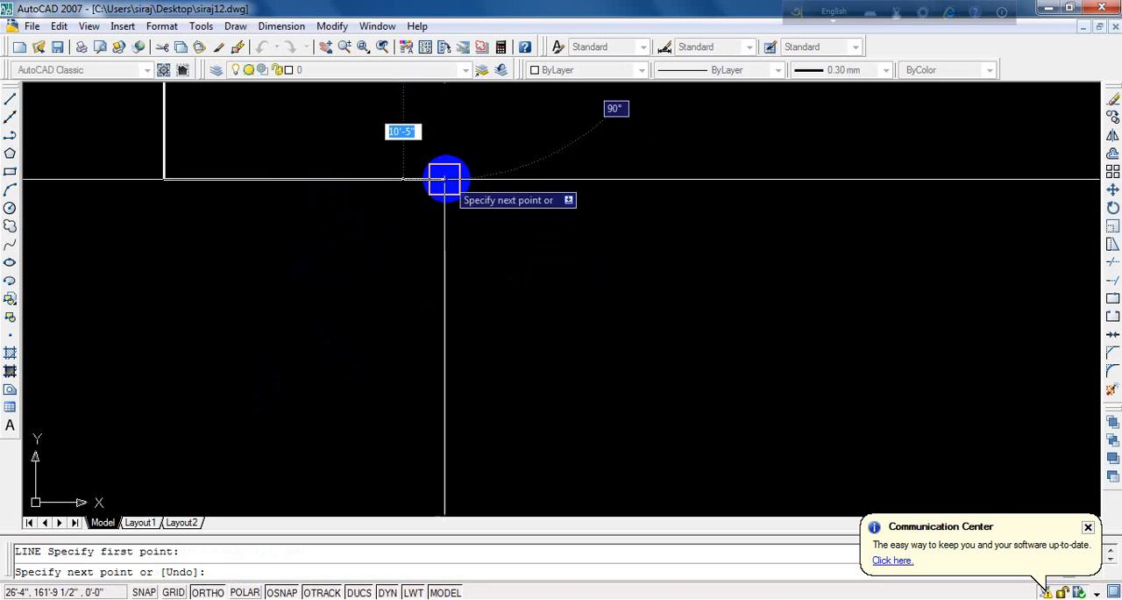
{"action": "left_click", "coordinate": [443, 178]}
{"action": "key", "text": "Return"}
- Offset the left, right and bottom sides of the rectangle inward by a distance of 5
{"action": "scroll", "coordinate": [474, 304], "scroll_direction": "down", "scroll_amount": 4}
{"action": "scroll", "coordinate": [482, 249], "scroll_direction": "up", "scroll_amount": 4}
{"action": "scroll", "coordinate": [479, 210], "scroll_direction": "up", "scroll_amount": 3}
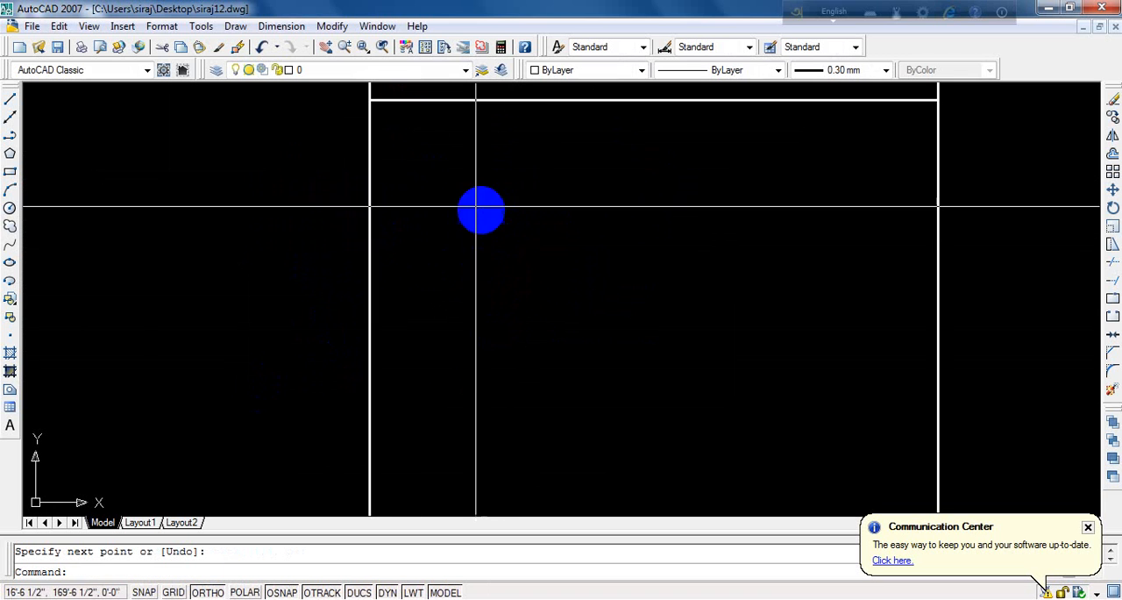
{"action": "scroll", "coordinate": [406, 193], "scroll_direction": "down", "scroll_amount": 4}
{"action": "scroll", "coordinate": [474, 198], "scroll_direction": "up", "scroll_amount": 2}
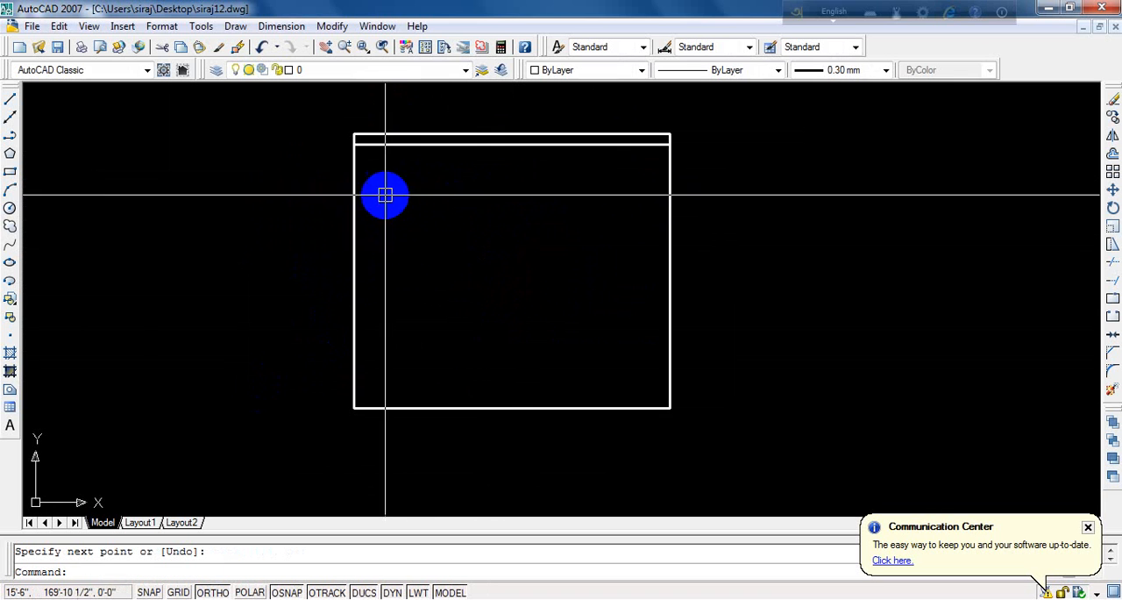
{"action": "scroll", "coordinate": [484, 138], "scroll_direction": "up", "scroll_amount": 2}
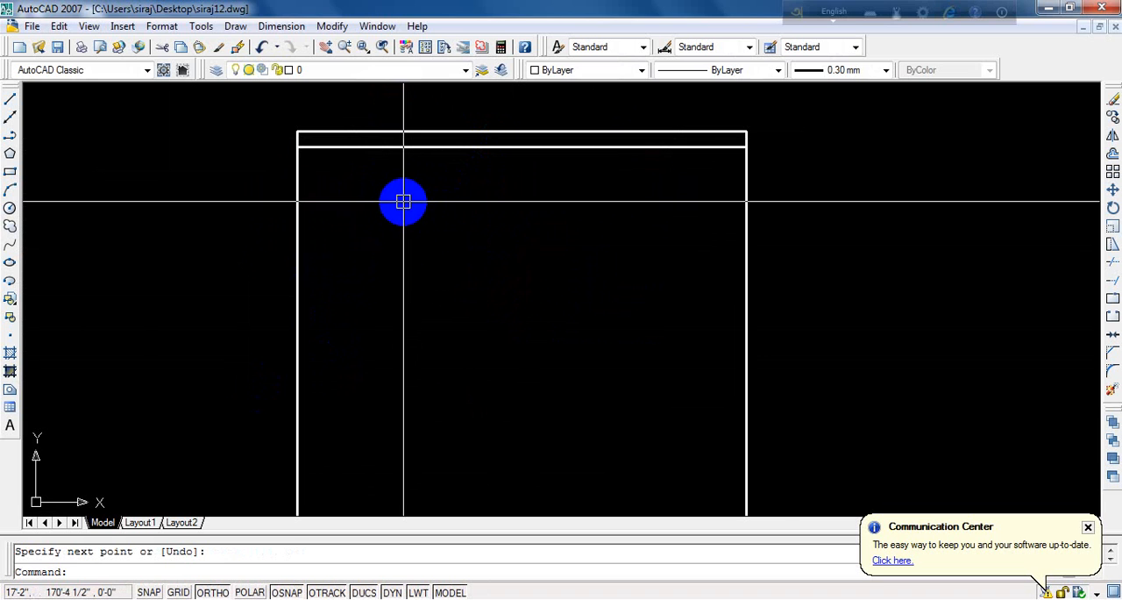
{"action": "type", "text": "o"}
{"action": "key", "text": "Return"}
{"action": "type", "text": "5"}
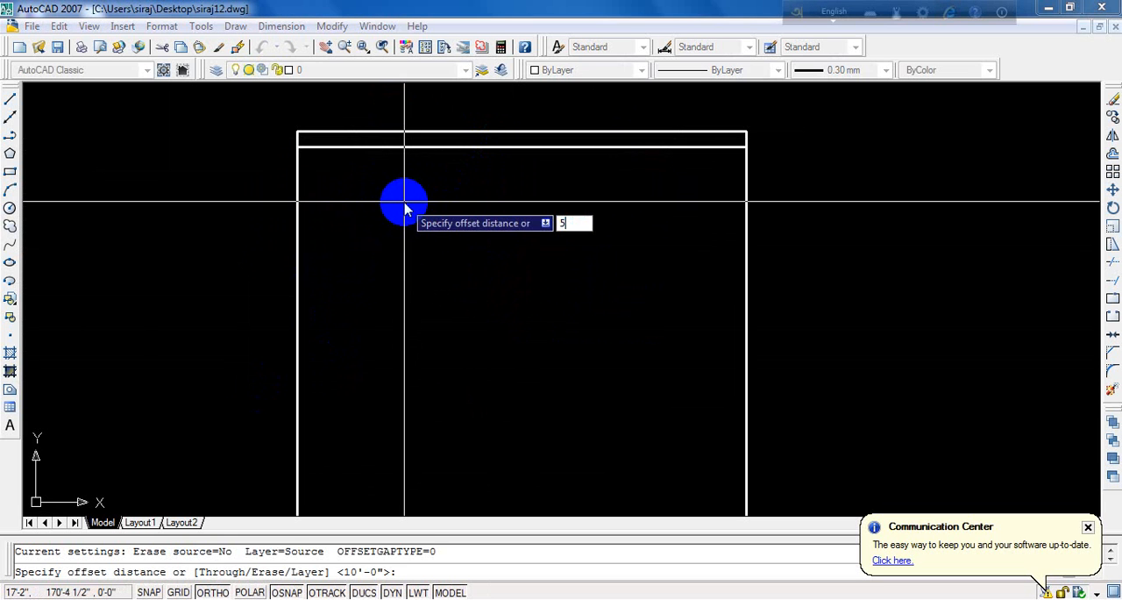
{"action": "key", "text": "Return"}
{"action": "left_click", "coordinate": [301, 255]}
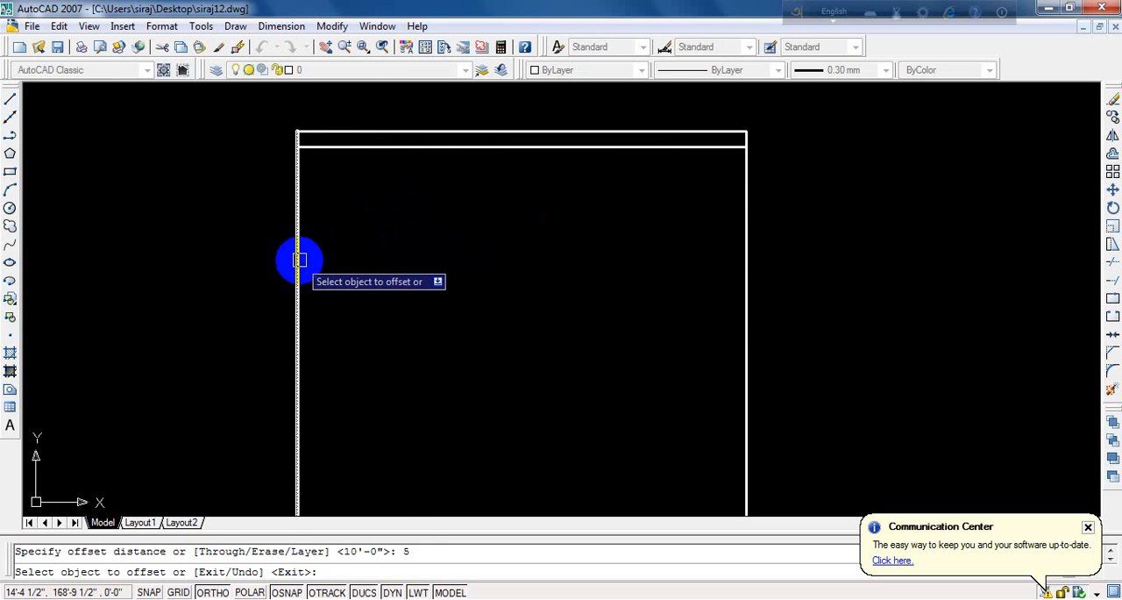
{"action": "left_click", "coordinate": [514, 241]}
{"action": "scroll", "coordinate": [514, 241], "scroll_direction": "down", "scroll_amount": 2}
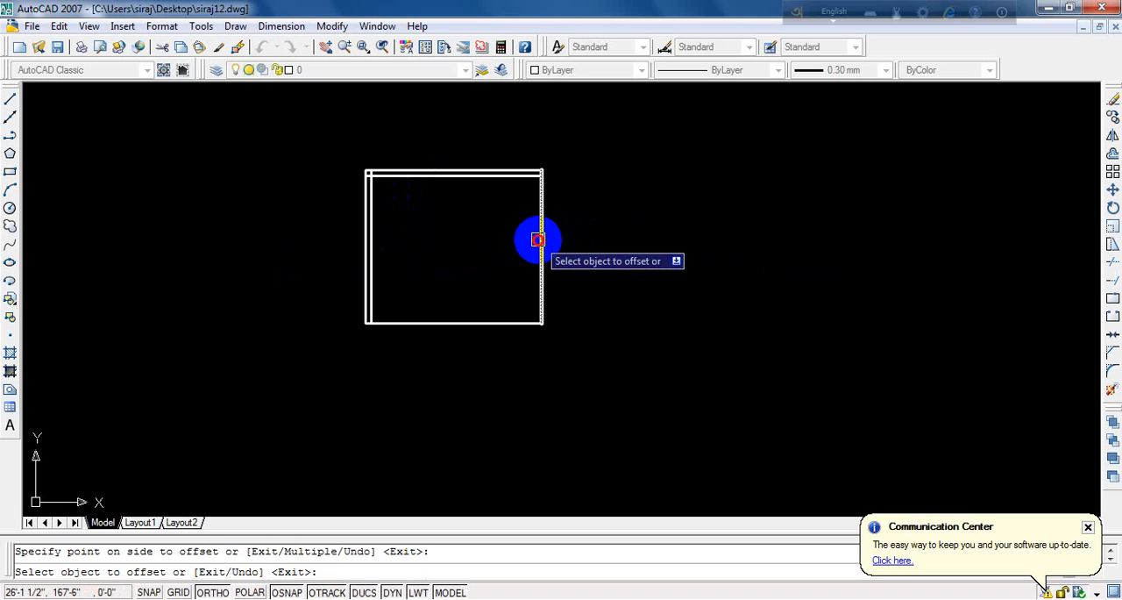
{"action": "scroll", "coordinate": [389, 331], "scroll_direction": "up", "scroll_amount": 5}
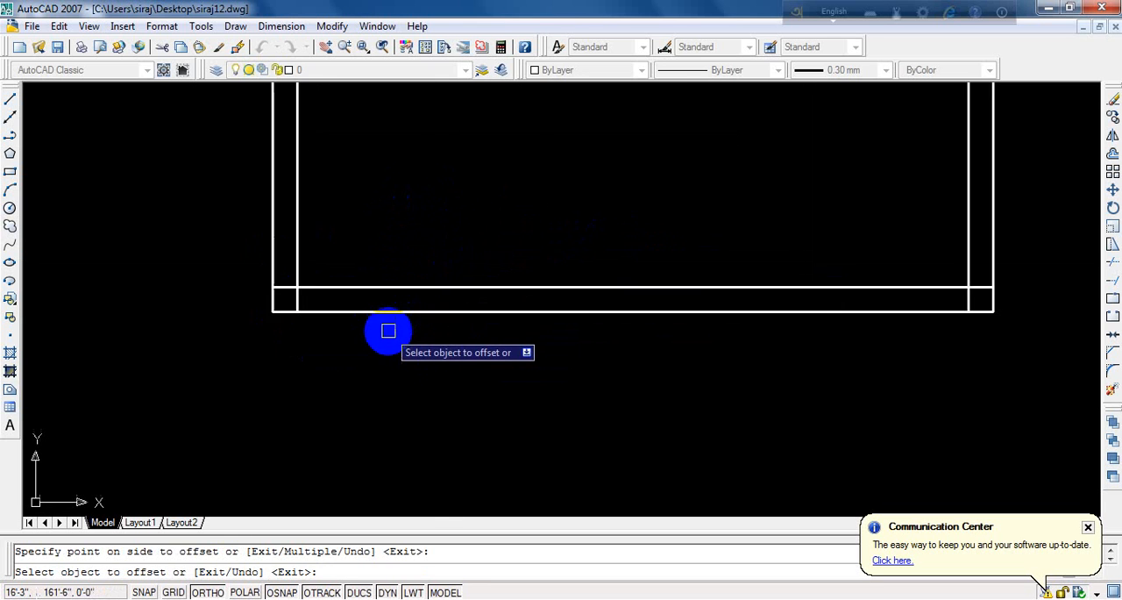
- Trim the overlapping ends of the inner wall lines at the lower-left and upper-left corners of the room
{"action": "key", "text": "Return"}
{"action": "scroll", "coordinate": [336, 377], "scroll_direction": "down", "scroll_amount": 5}
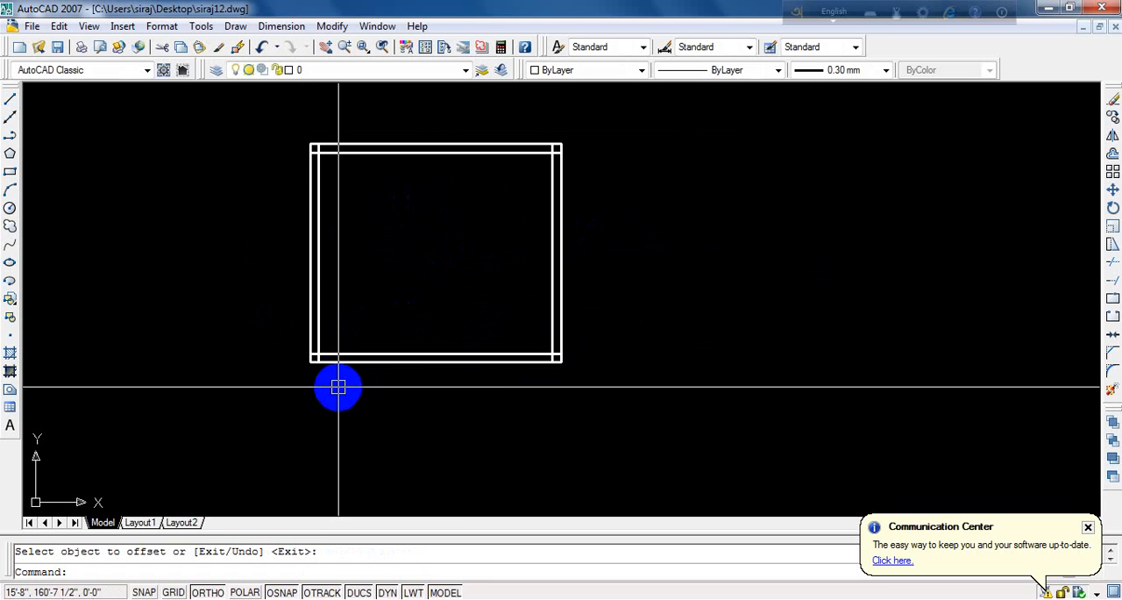
{"action": "scroll", "coordinate": [359, 277], "scroll_direction": "up", "scroll_amount": 2}
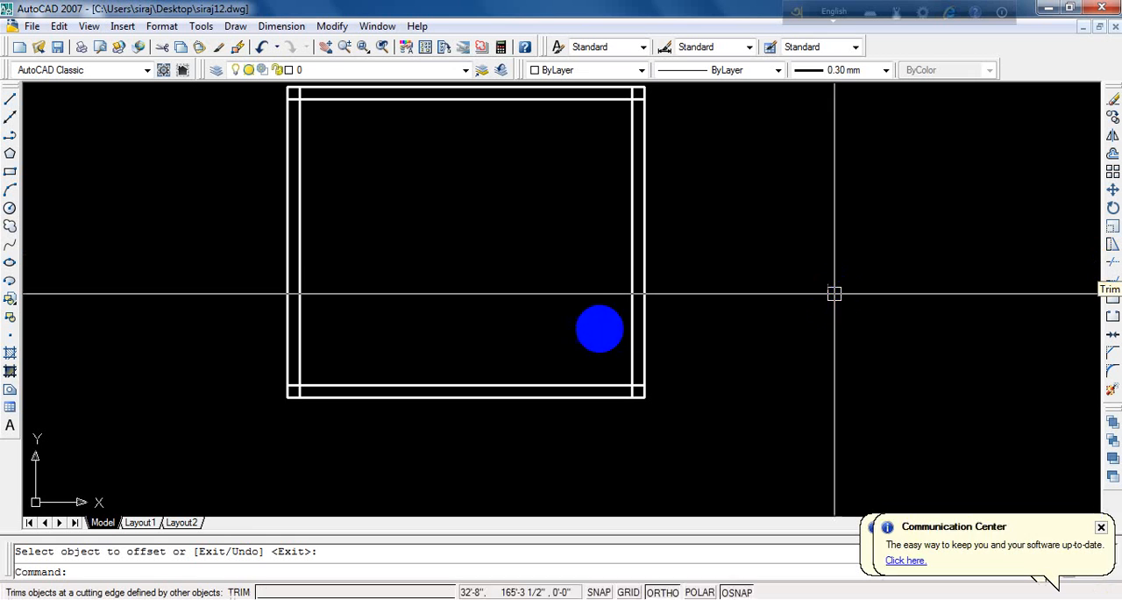
{"action": "type", "text": "tr"}
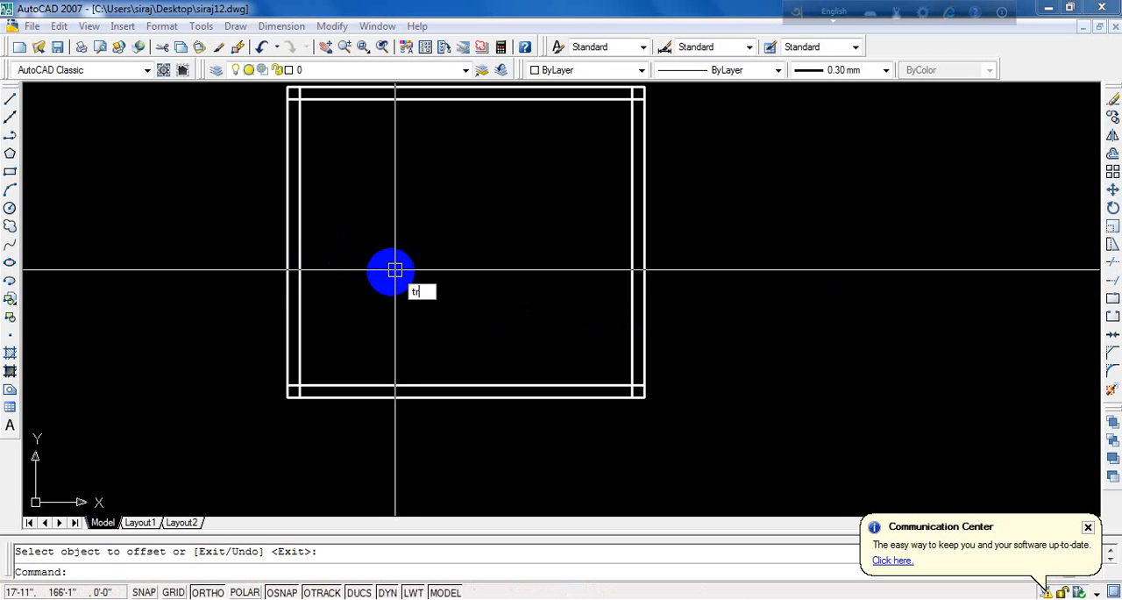
{"action": "key", "text": "Return"}
{"action": "key", "text": "Return"}
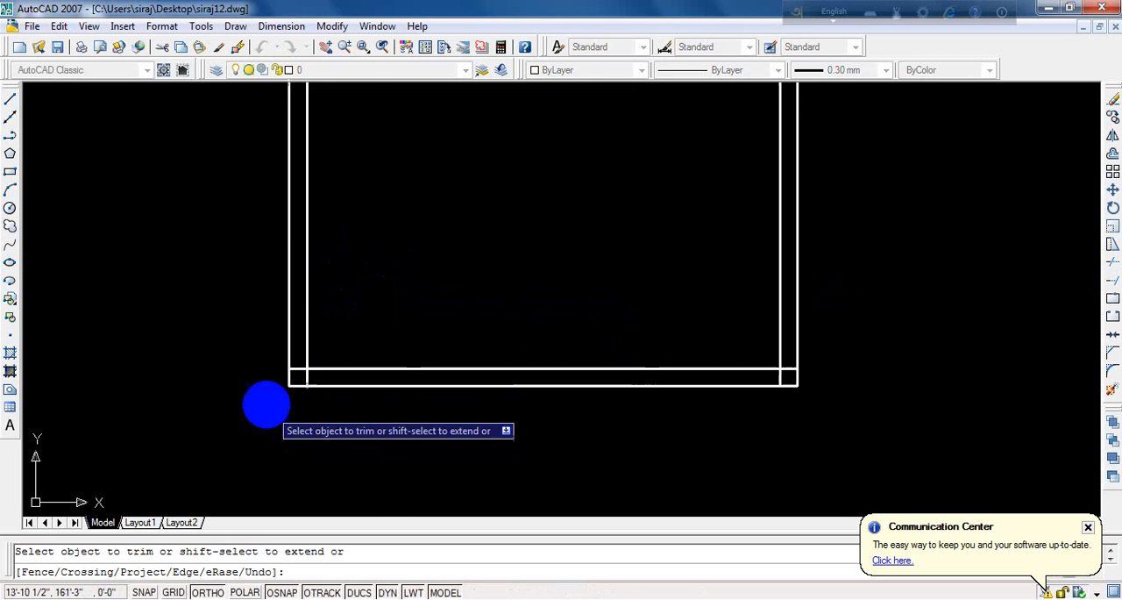
{"action": "scroll", "coordinate": [272, 433], "scroll_direction": "up", "scroll_amount": 5}
{"action": "scroll", "coordinate": [335, 448], "scroll_direction": "up", "scroll_amount": 5}
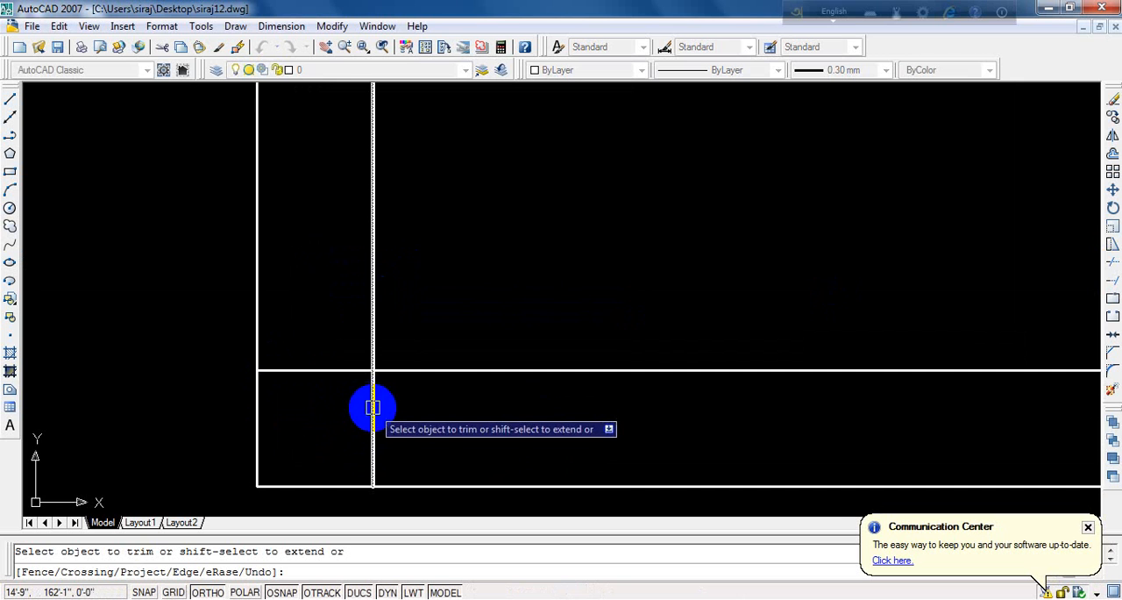
{"action": "scroll", "coordinate": [280, 496], "scroll_direction": "down", "scroll_amount": 6}
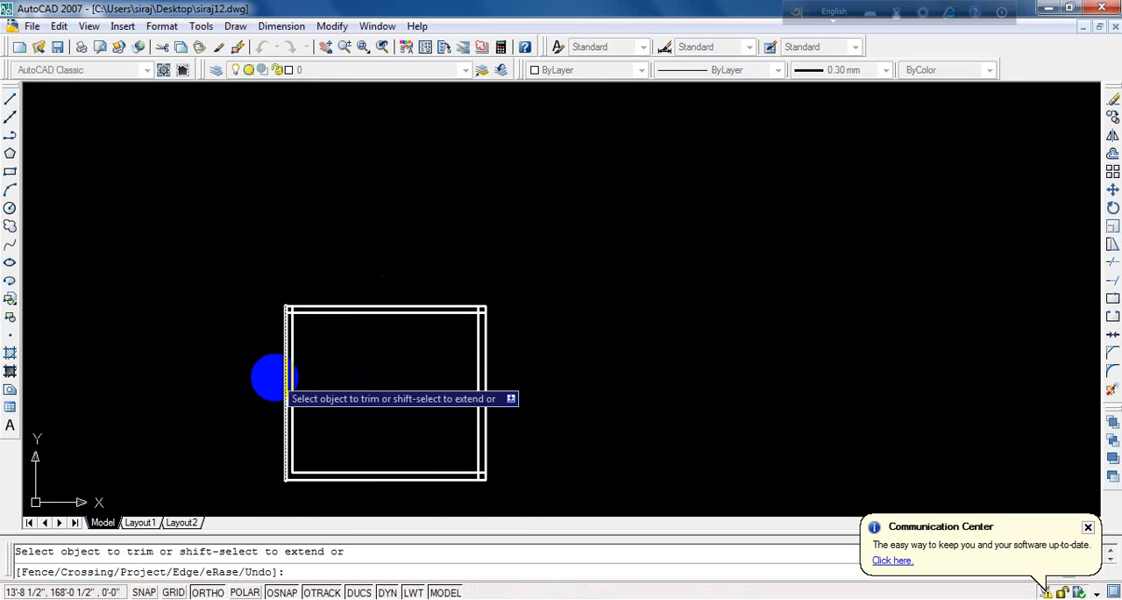
{"action": "scroll", "coordinate": [258, 272], "scroll_direction": "up", "scroll_amount": 6}
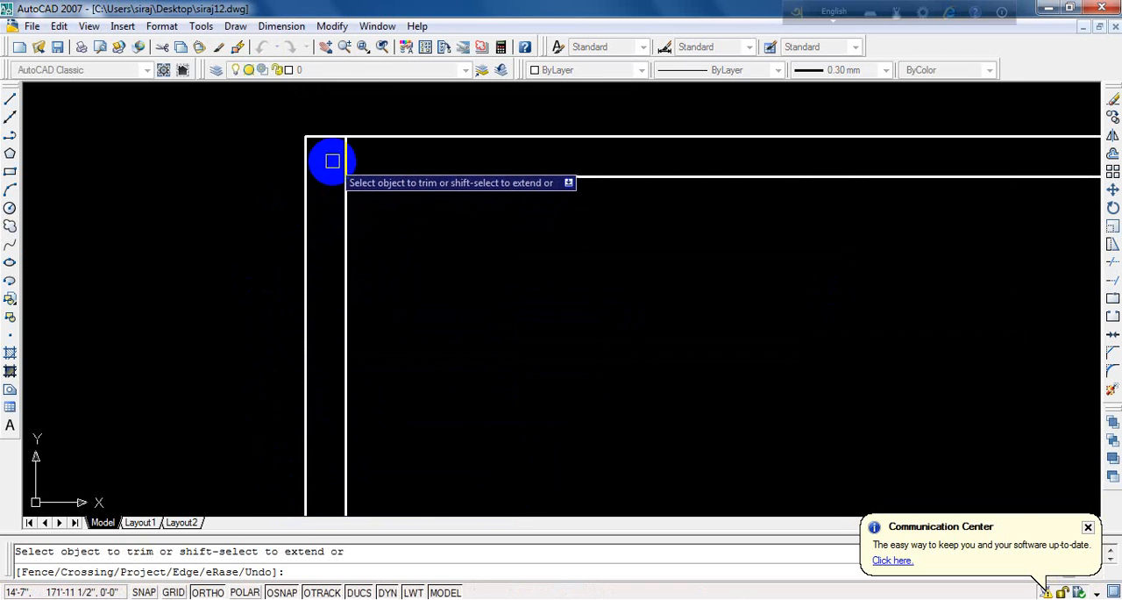
- Trim the overlapping ends of the inner wall lines at the upper-right corner of the room
{"action": "scroll", "coordinate": [281, 214], "scroll_direction": "down", "scroll_amount": 2}
{"action": "scroll", "coordinate": [389, 188], "scroll_direction": "down", "scroll_amount": 3}
{"action": "scroll", "coordinate": [524, 188], "scroll_direction": "up", "scroll_amount": 8}
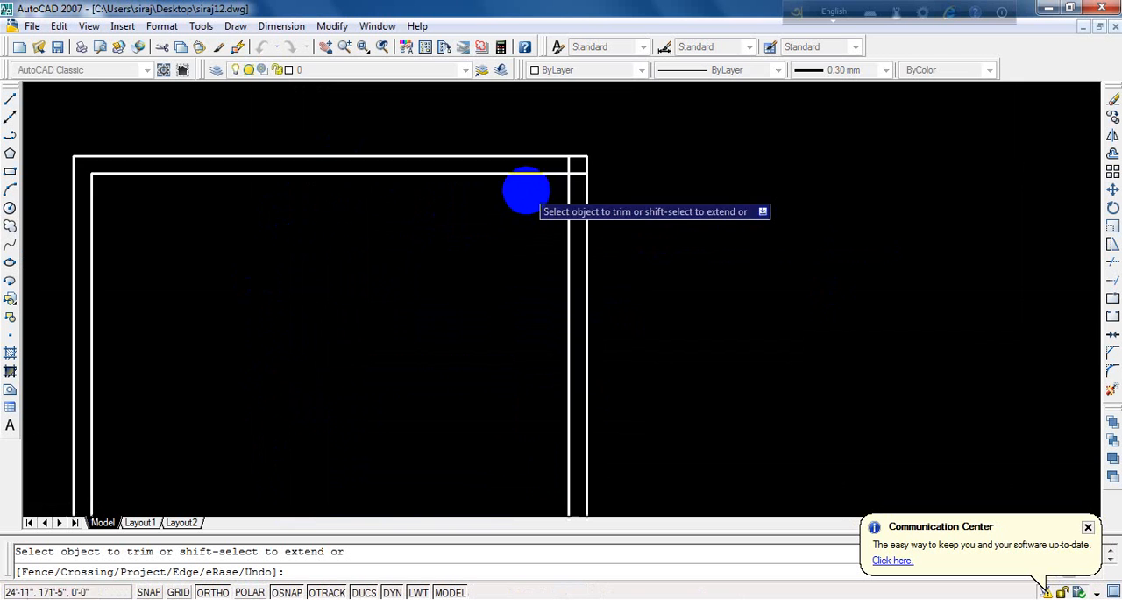
{"action": "left_click", "coordinate": [638, 164]}
{"action": "left_click", "coordinate": [623, 215]}
{"action": "left_click", "coordinate": [606, 118]}
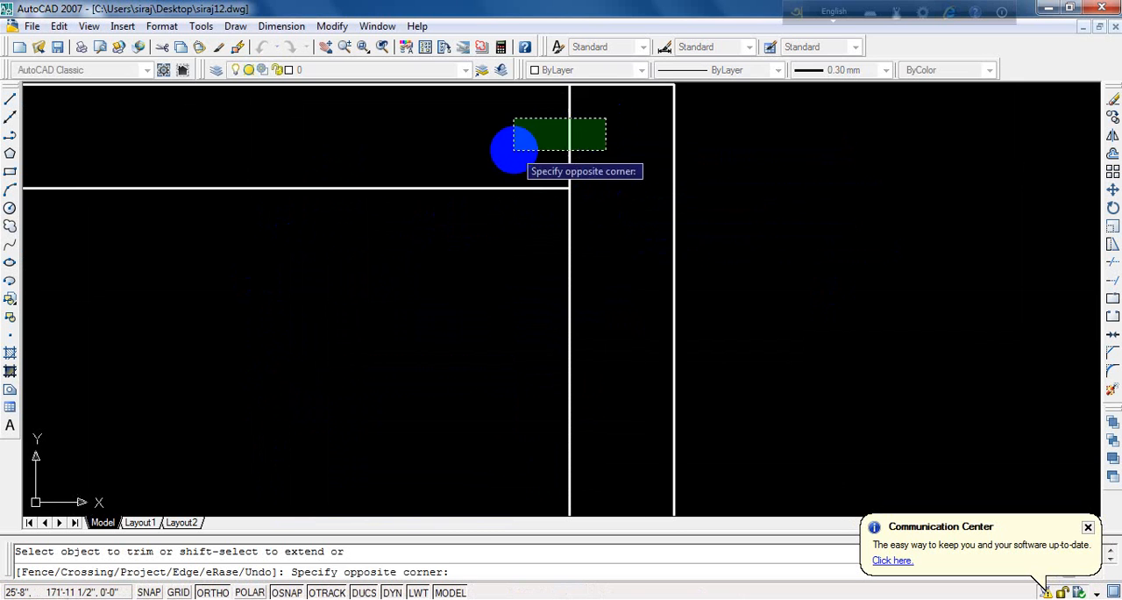
{"action": "left_click", "coordinate": [514, 152]}
{"action": "scroll", "coordinate": [514, 155], "scroll_direction": "down", "scroll_amount": 4}
{"action": "scroll", "coordinate": [472, 116], "scroll_direction": "down", "scroll_amount": 3}
{"action": "scroll", "coordinate": [488, 200], "scroll_direction": "up", "scroll_amount": 4}
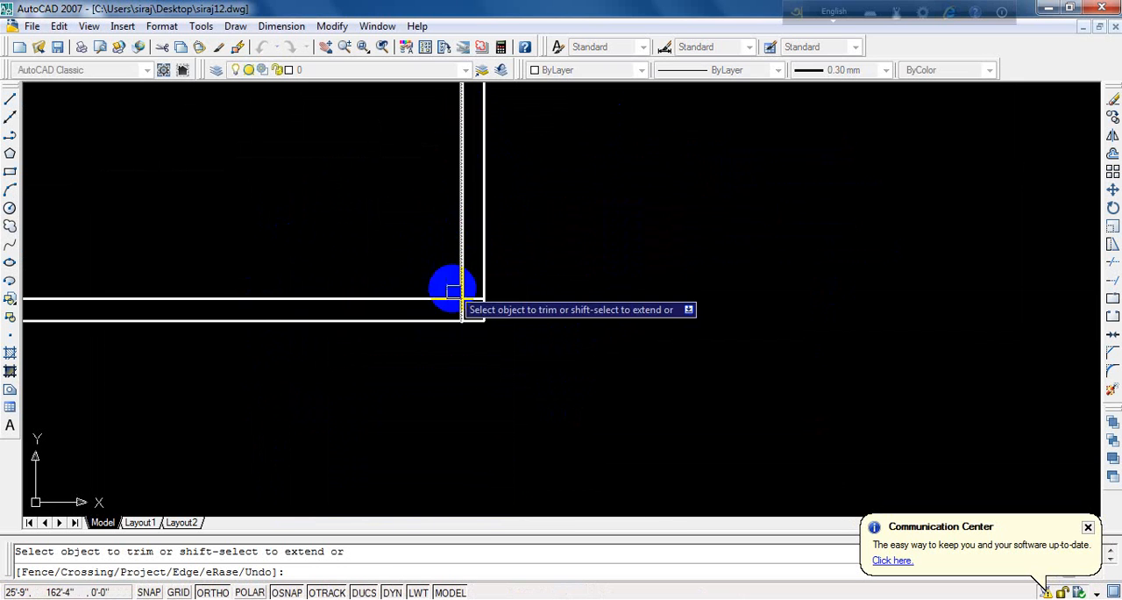
{"action": "scroll", "coordinate": [455, 288], "scroll_direction": "up", "scroll_amount": 2}
{"action": "scroll", "coordinate": [530, 384], "scroll_direction": "down", "scroll_amount": 2}
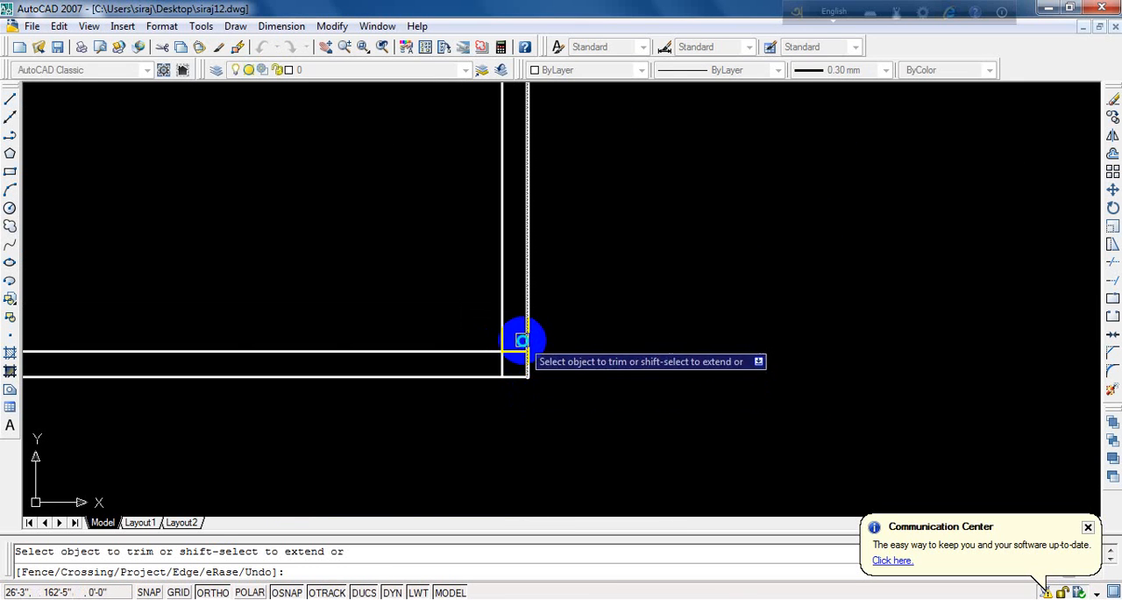
{"action": "key", "text": "Return"}
- Offset the inner line of the right wall by 40 toward the inside of the room
{"action": "scroll", "coordinate": [585, 361], "scroll_direction": "down", "scroll_amount": 5}
{"action": "scroll", "coordinate": [586, 362], "scroll_direction": "up", "scroll_amount": 2}
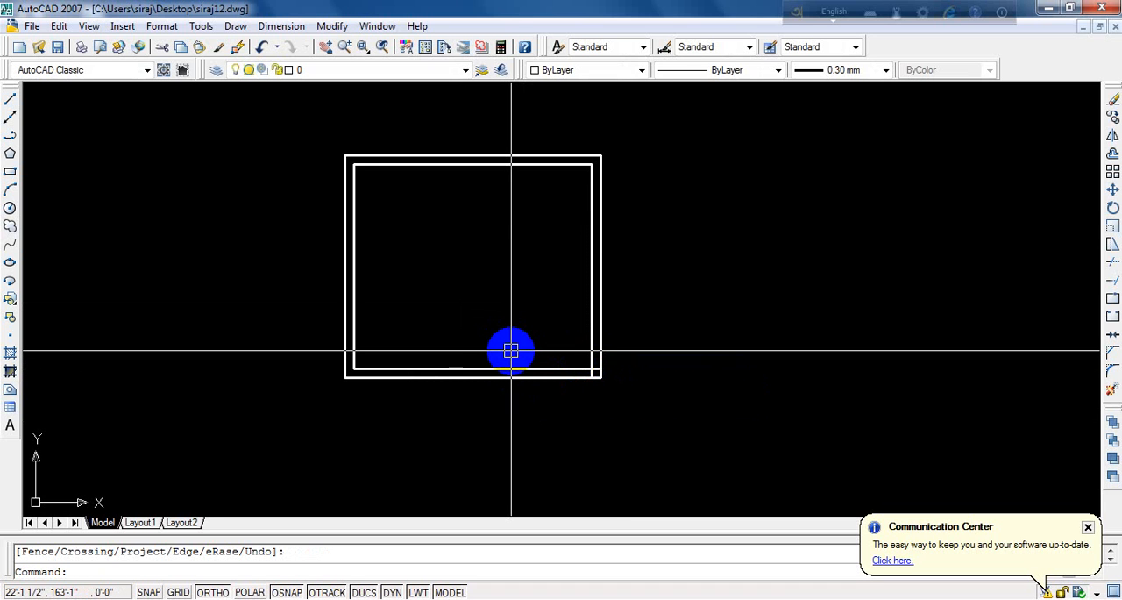
{"action": "type", "text": "o"}
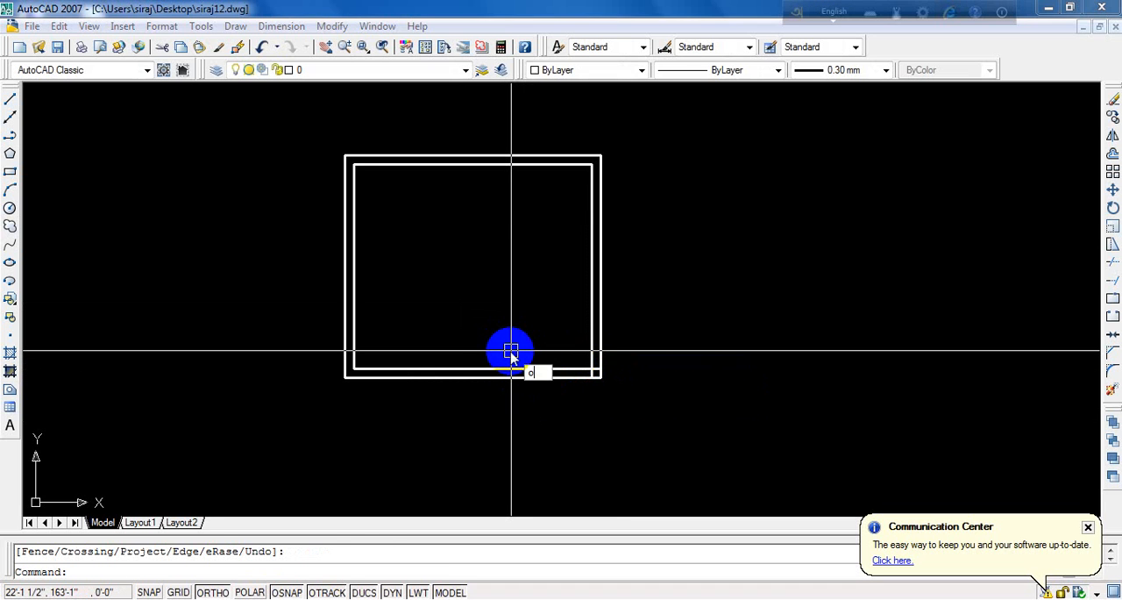
{"action": "key", "text": "Return"}
{"action": "type", "text": "4"}
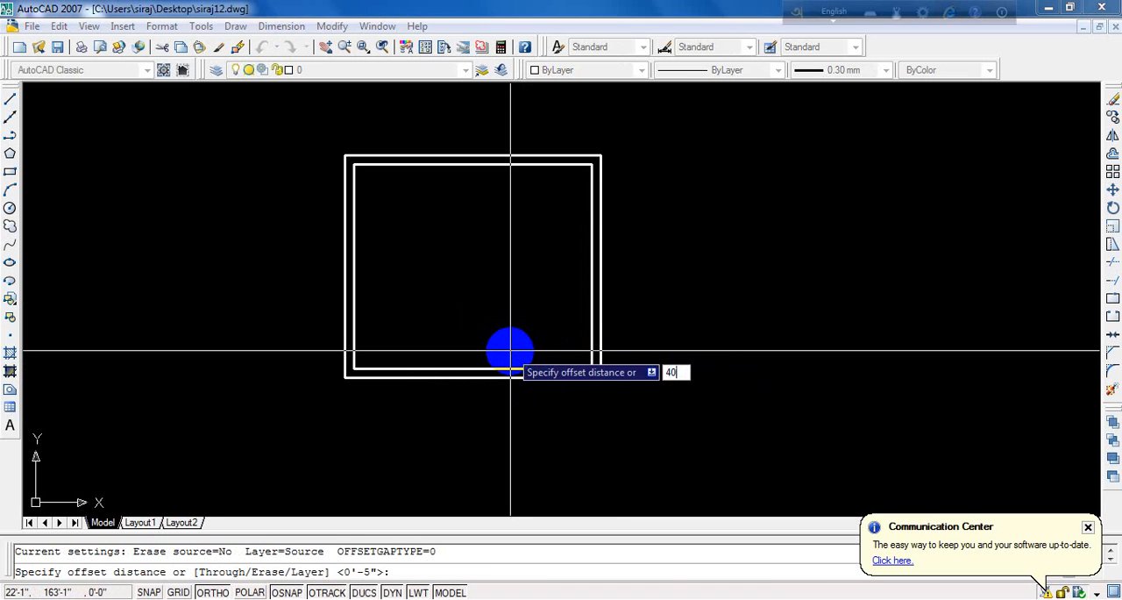
{"action": "type", "text": "0"}
{"action": "key", "text": "Return"}
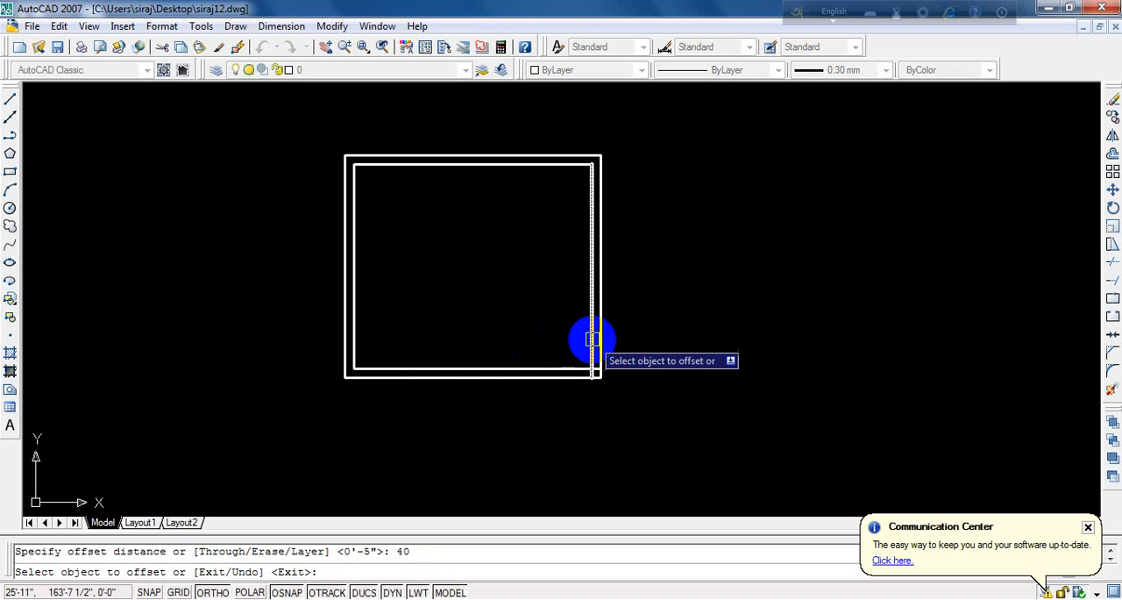
{"action": "left_click", "coordinate": [592, 339]}
{"action": "left_click", "coordinate": [499, 330]}
{"action": "key", "text": "Return"}
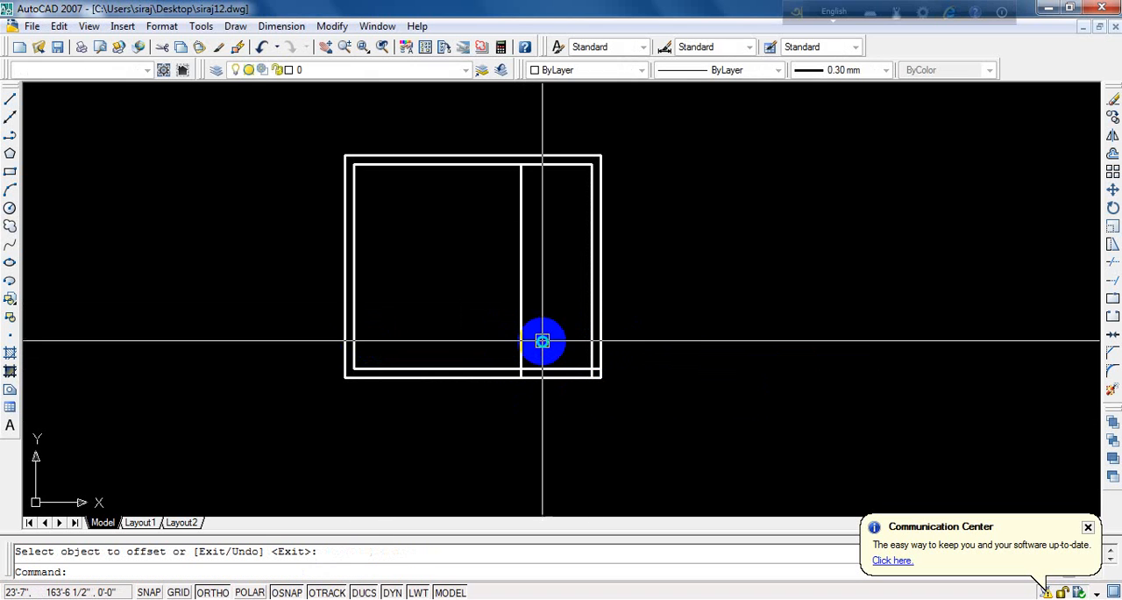
- Trim the bottom wall lines between the offset line and the right wall, and trim away the offset line's part inside the room
{"action": "type", "text": "tr"}
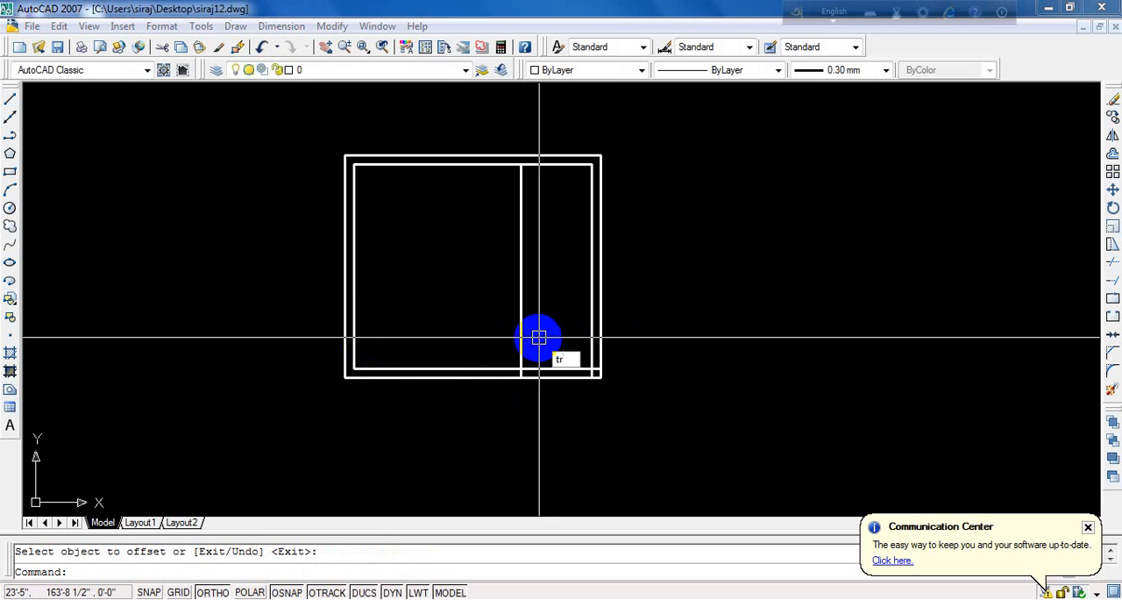
{"action": "key", "text": "Return"}
{"action": "key", "text": "Return"}
{"action": "left_click", "coordinate": [568, 337]}
{"action": "left_click", "coordinate": [556, 446]}
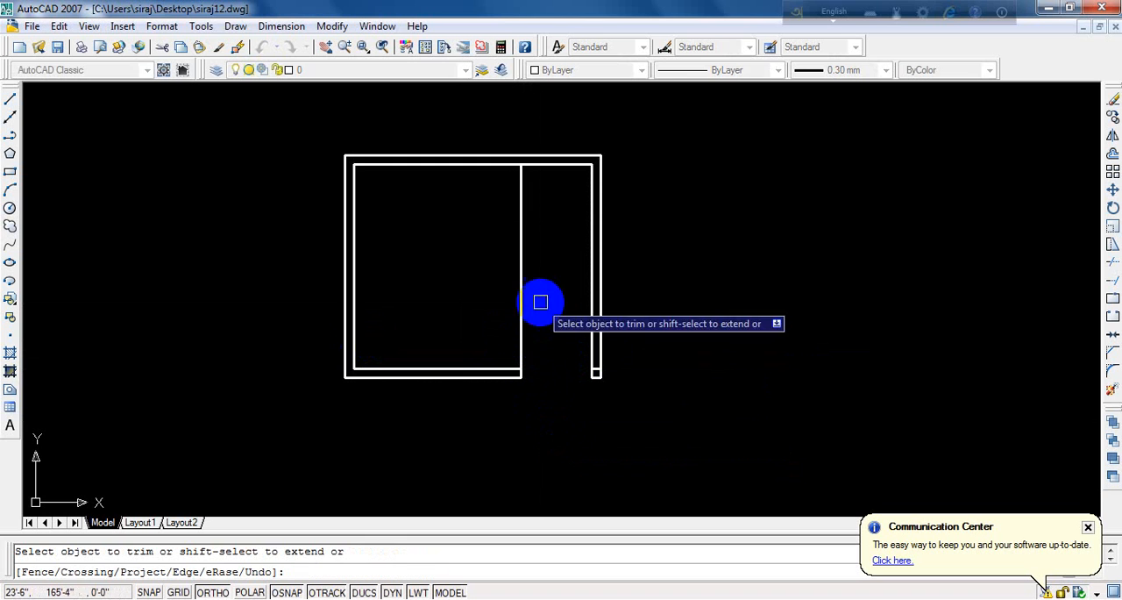
{"action": "left_click", "coordinate": [539, 244]}
{"action": "left_click", "coordinate": [476, 266]}
{"action": "key", "text": "Return"}
- Erase the leftover short horizontal line crossing the lower end of the right wall
{"action": "scroll", "coordinate": [628, 382], "scroll_direction": "up", "scroll_amount": 5}
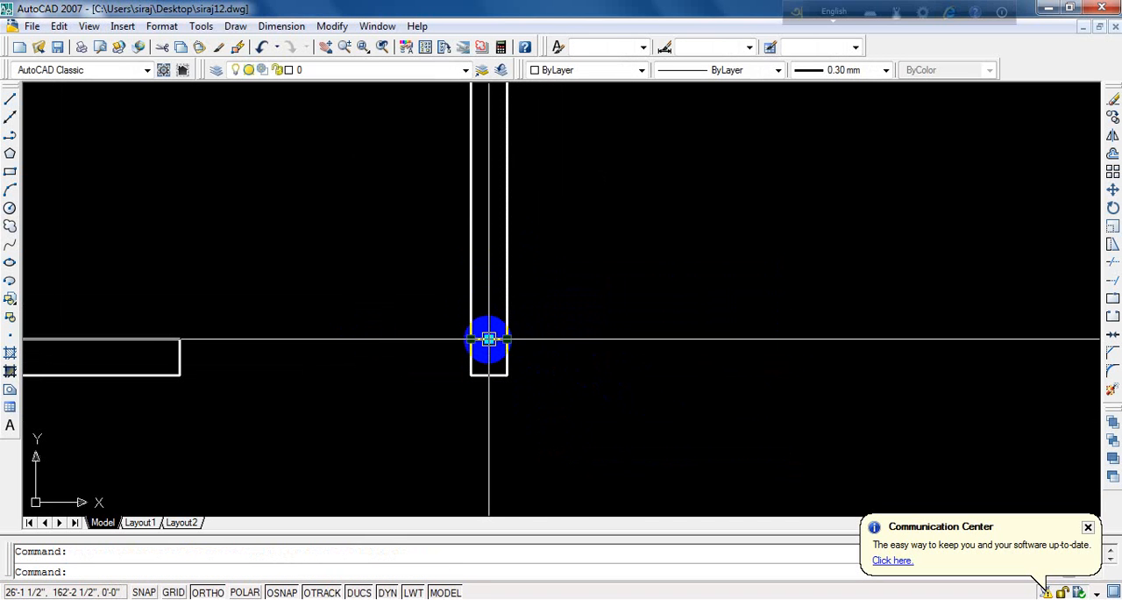
{"action": "key", "text": "Delete"}
{"action": "scroll", "coordinate": [571, 434], "scroll_direction": "down", "scroll_amount": 5}
{"action": "scroll", "coordinate": [448, 330], "scroll_direction": "up", "scroll_amount": 2}
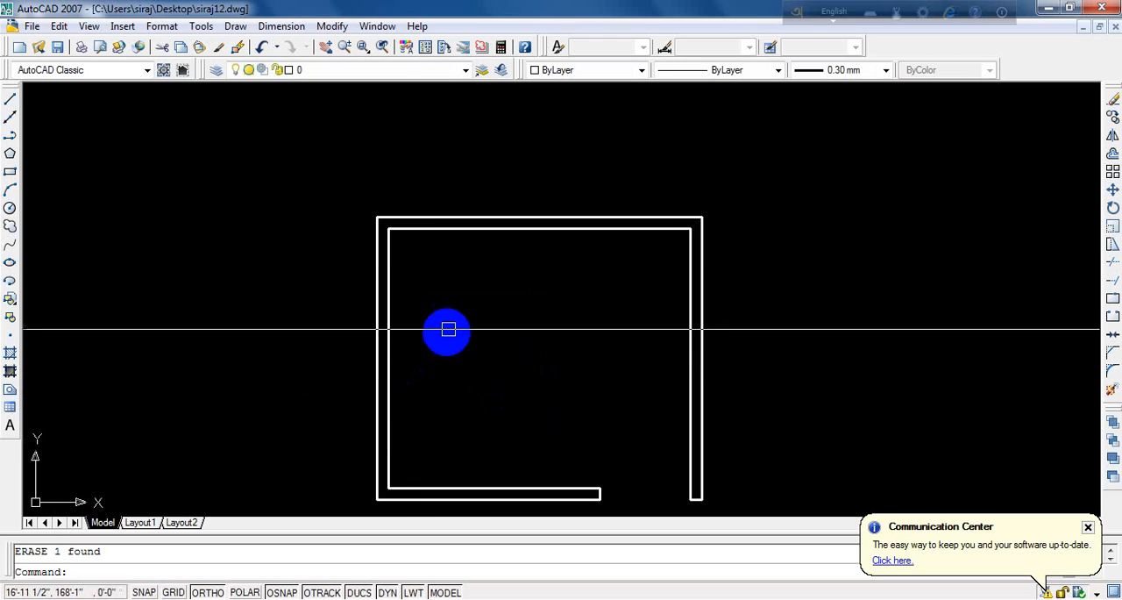
- Draw a vertical line from the midpoint of the top wall's inner line upward past the outer line
{"action": "scroll", "coordinate": [449, 330], "scroll_direction": "down", "scroll_amount": 4}
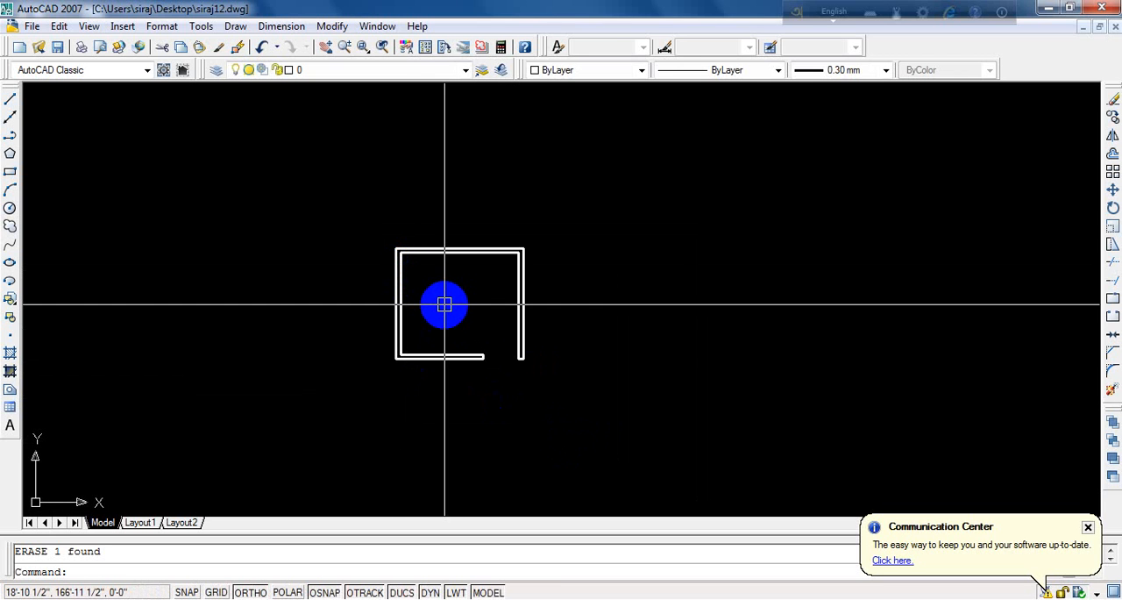
{"action": "scroll", "coordinate": [371, 324], "scroll_direction": "up", "scroll_amount": 5}
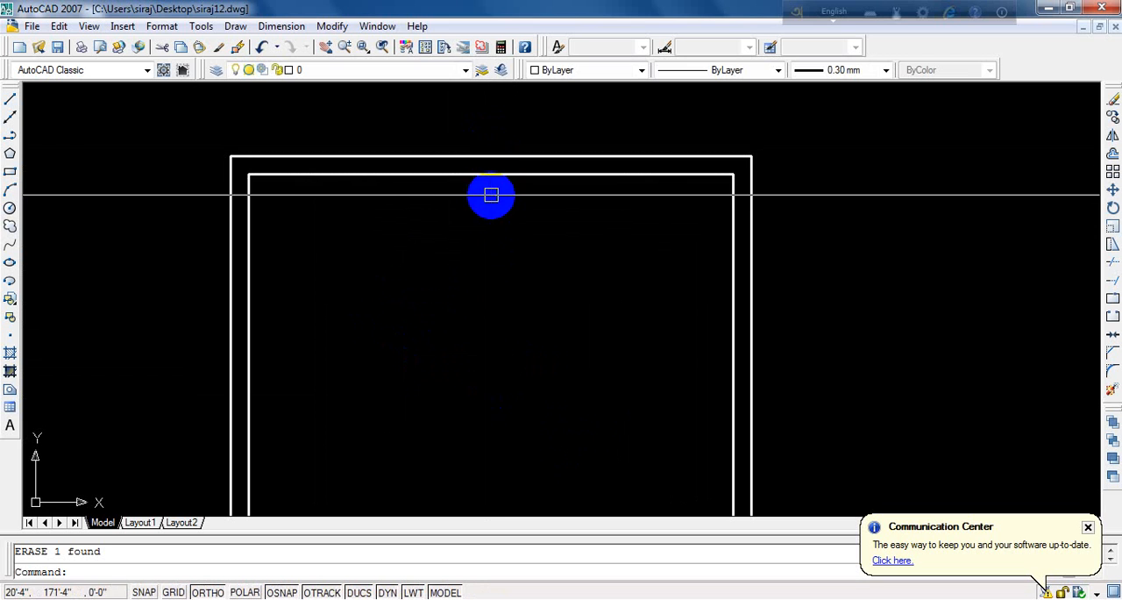
{"action": "right_click", "coordinate": [507, 211]}
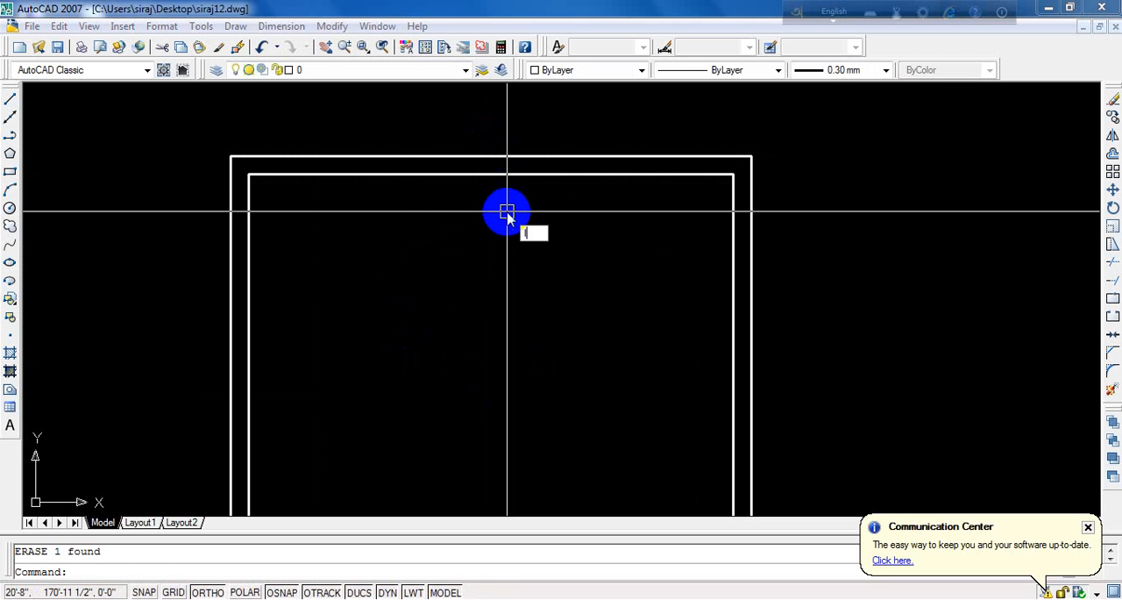
{"action": "type", "text": "l"}
{"action": "key", "text": "Return"}
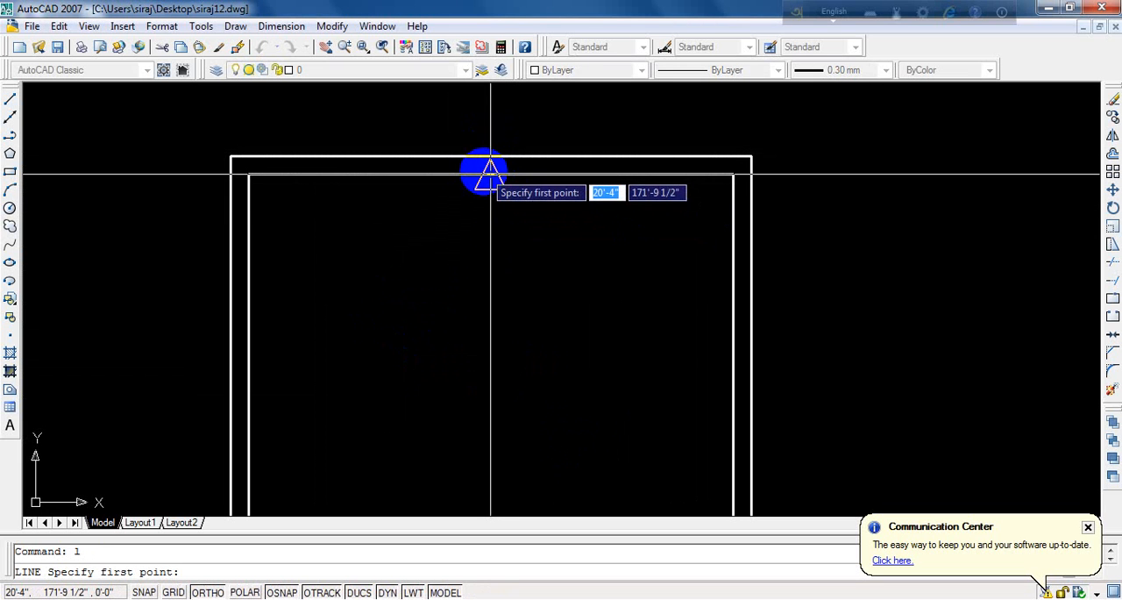
{"action": "left_click", "coordinate": [490, 174]}
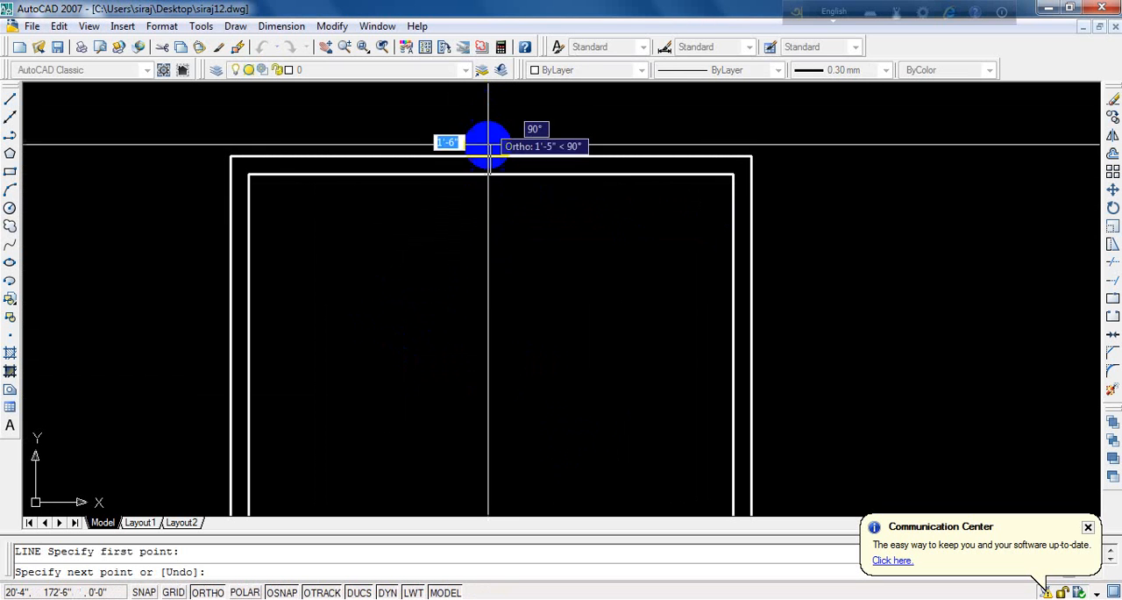
{"action": "scroll", "coordinate": [484, 162], "scroll_direction": "down", "scroll_amount": 3}
{"action": "left_click", "coordinate": [481, 156]}
{"action": "key", "text": "Return"}
{"action": "scroll", "coordinate": [517, 223], "scroll_direction": "up", "scroll_amount": 3}
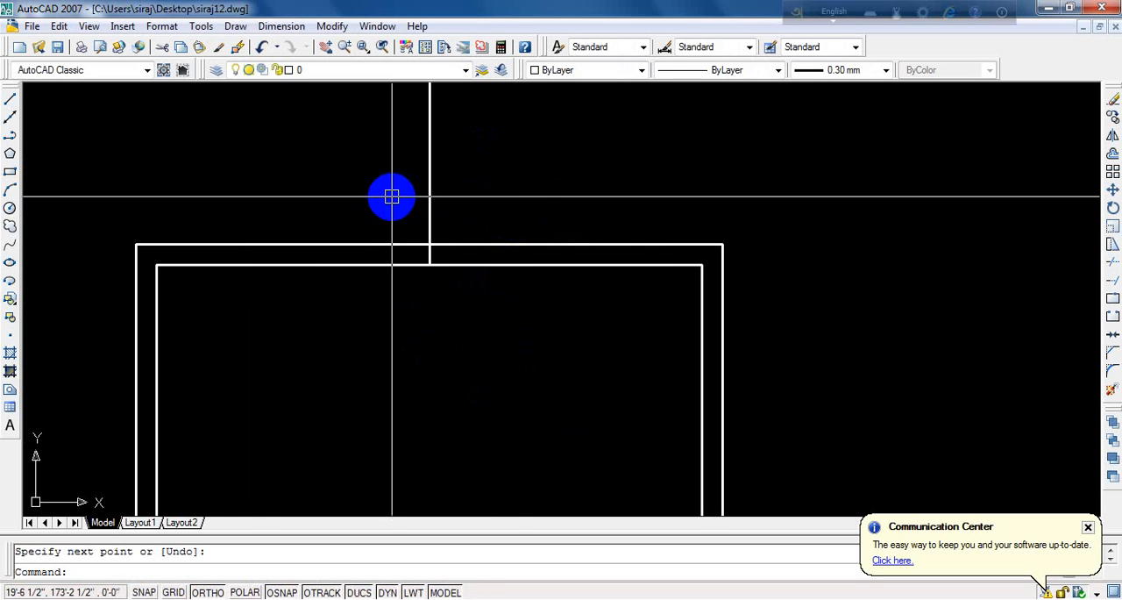
- Offset the vertical line at the top wall's midpoint by 30 to both the right and the left
{"action": "scroll", "coordinate": [551, 193], "scroll_direction": "down", "scroll_amount": 3}
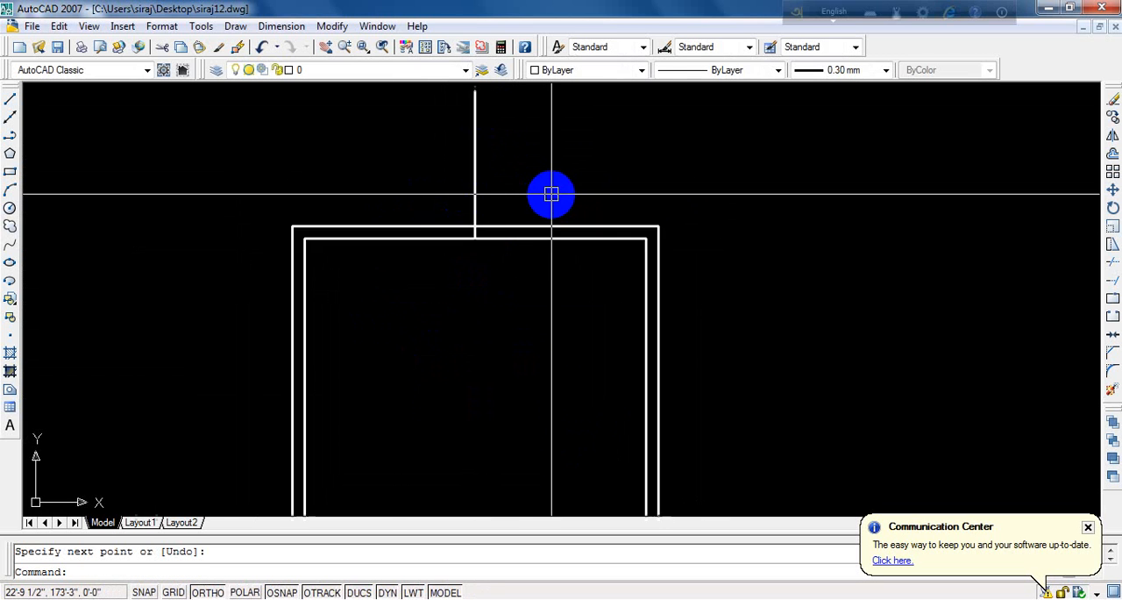
{"action": "scroll", "coordinate": [491, 201], "scroll_direction": "up", "scroll_amount": 2}
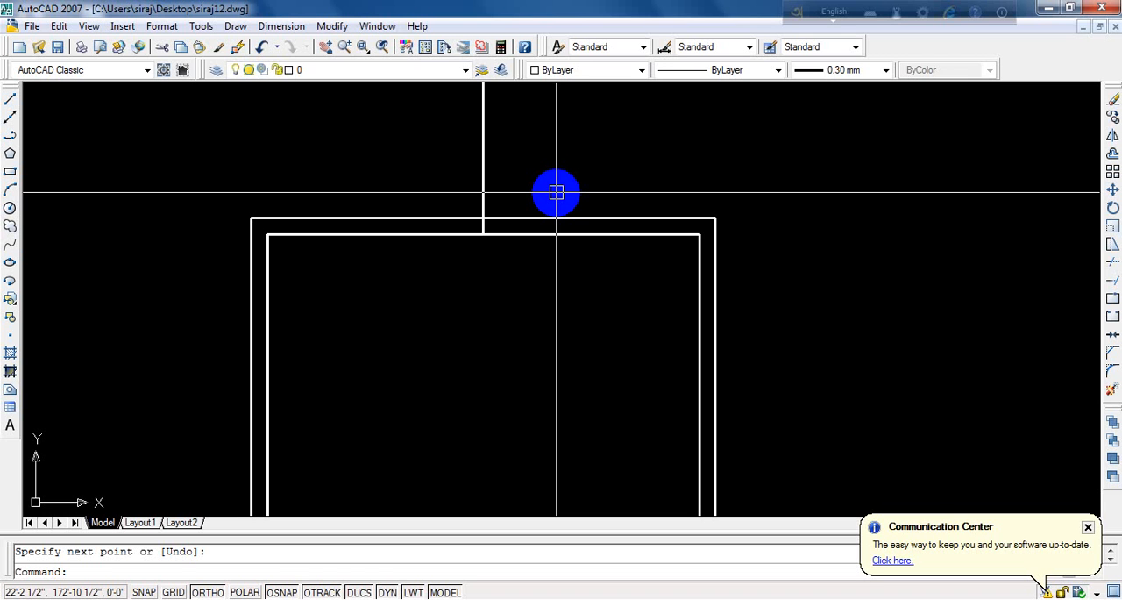
{"action": "type", "text": "o"}
{"action": "key", "text": "Return"}
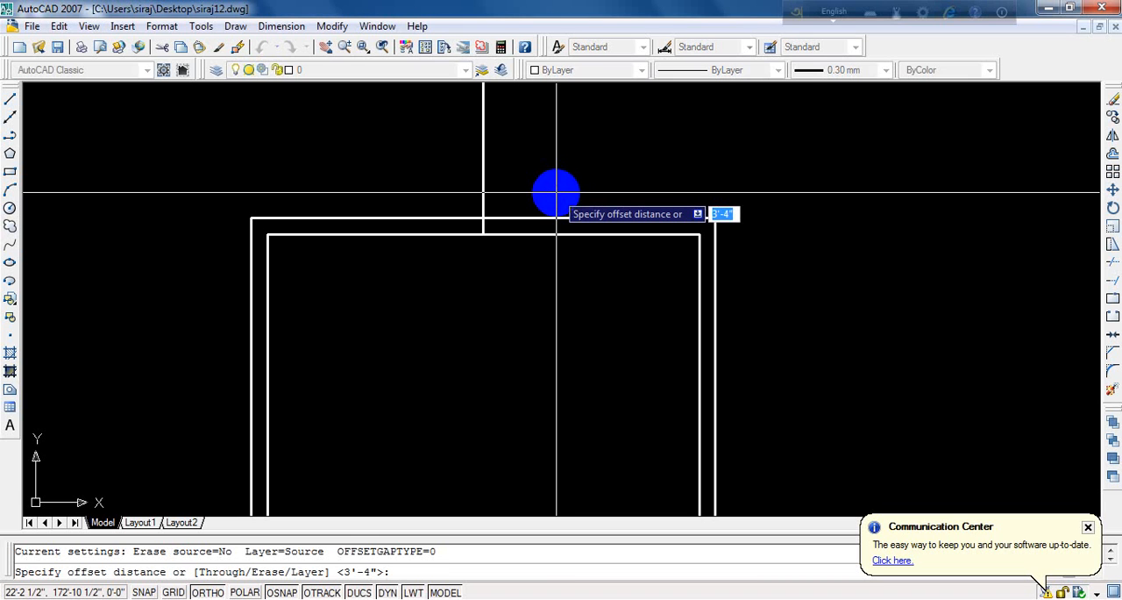
{"action": "type", "text": "3"}
{"action": "key", "text": "Return"}
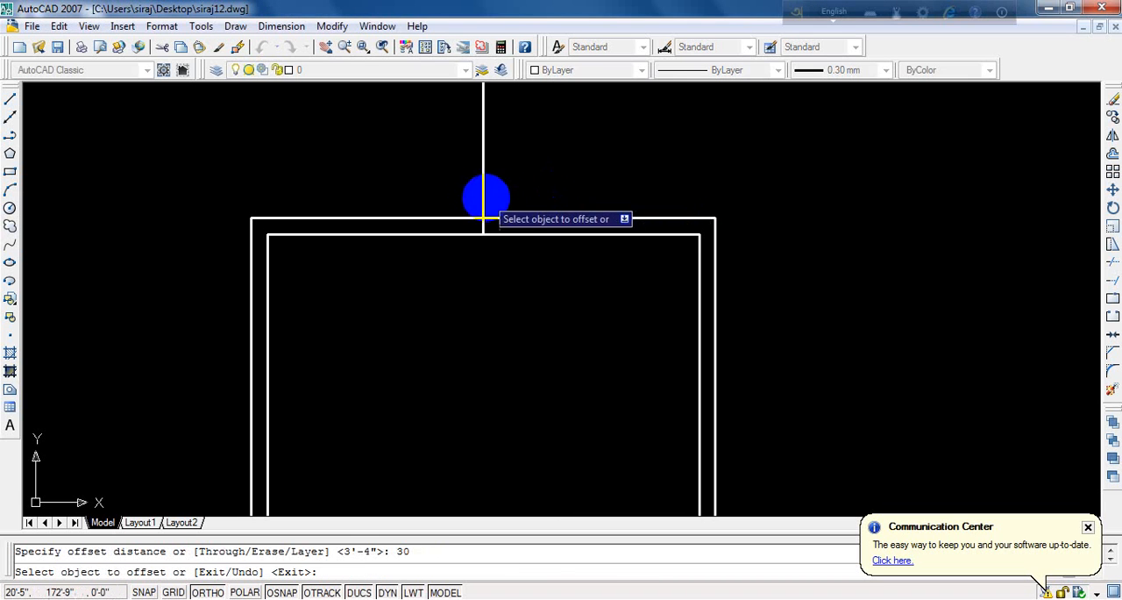
{"action": "left_click", "coordinate": [484, 164]}
{"action": "left_click", "coordinate": [615, 166]}
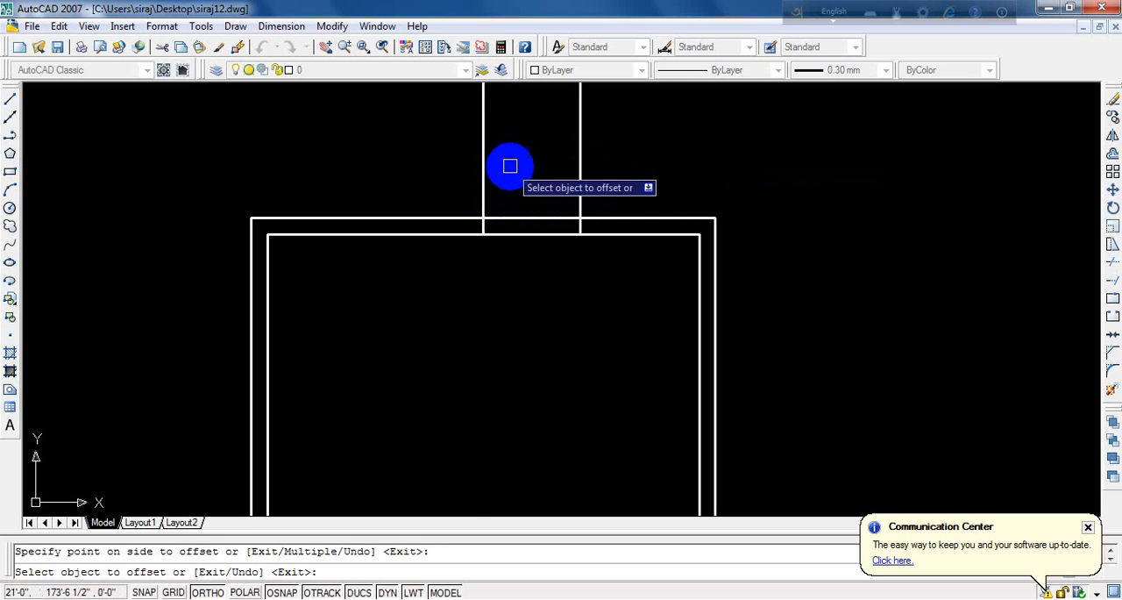
{"action": "left_click", "coordinate": [483, 145]}
{"action": "left_click", "coordinate": [329, 147]}
{"action": "key", "text": "Return"}
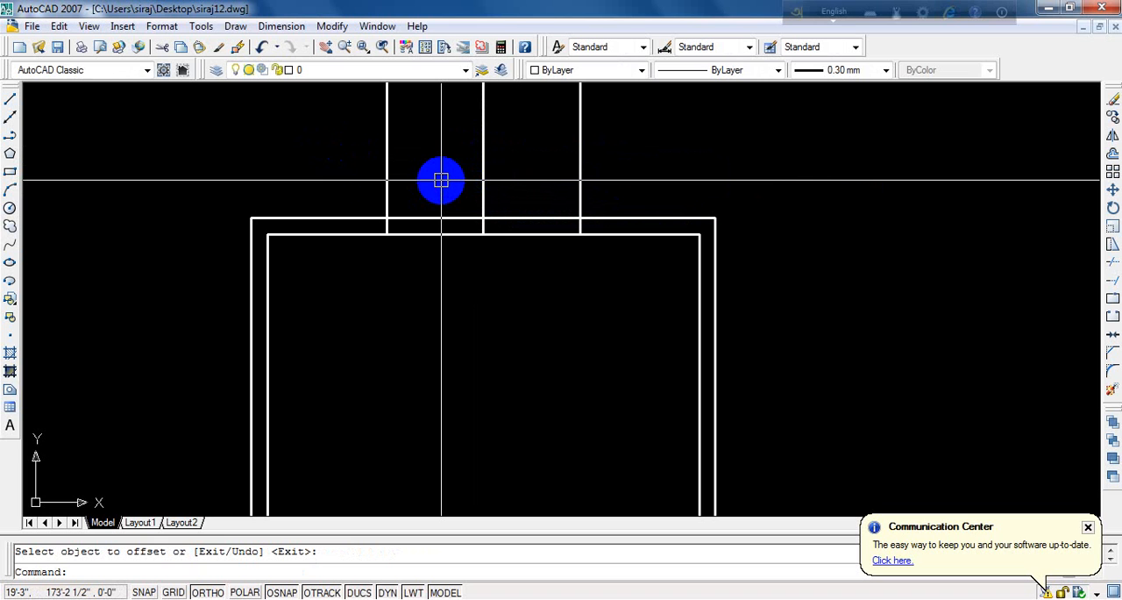
- Trim both top wall lines between the two offset vertical lines, on either side of the middle line
{"action": "type", "text": "t"}
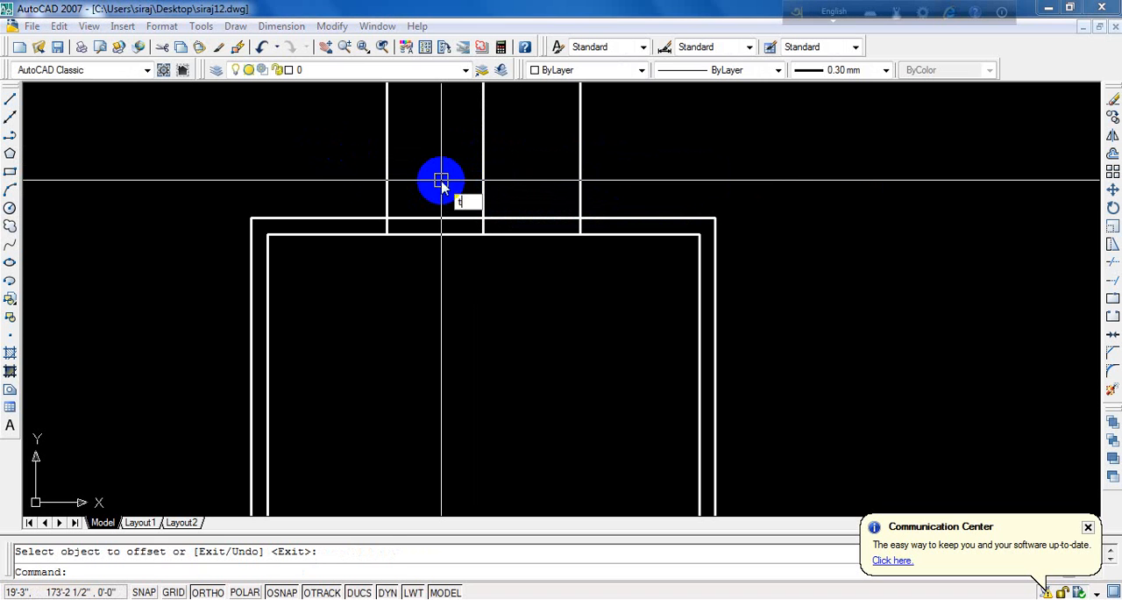
{"action": "type", "text": "r"}
{"action": "key", "text": "Return"}
{"action": "key", "text": "Return"}
{"action": "left_click", "coordinate": [456, 175]}
{"action": "left_click", "coordinate": [396, 380]}
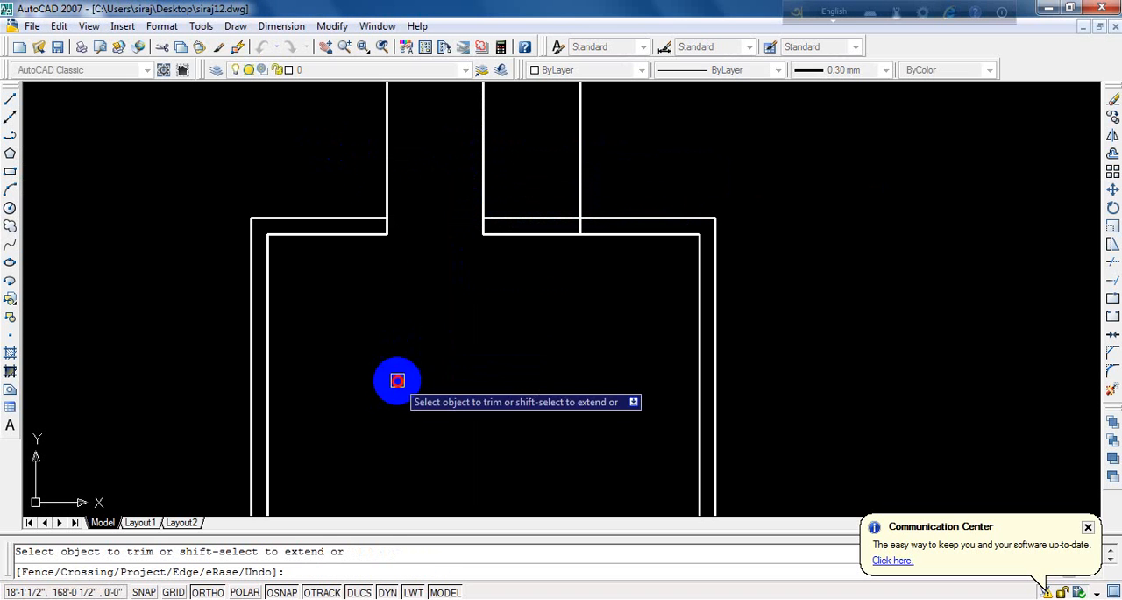
{"action": "left_click", "coordinate": [536, 159]}
{"action": "left_click", "coordinate": [524, 256]}
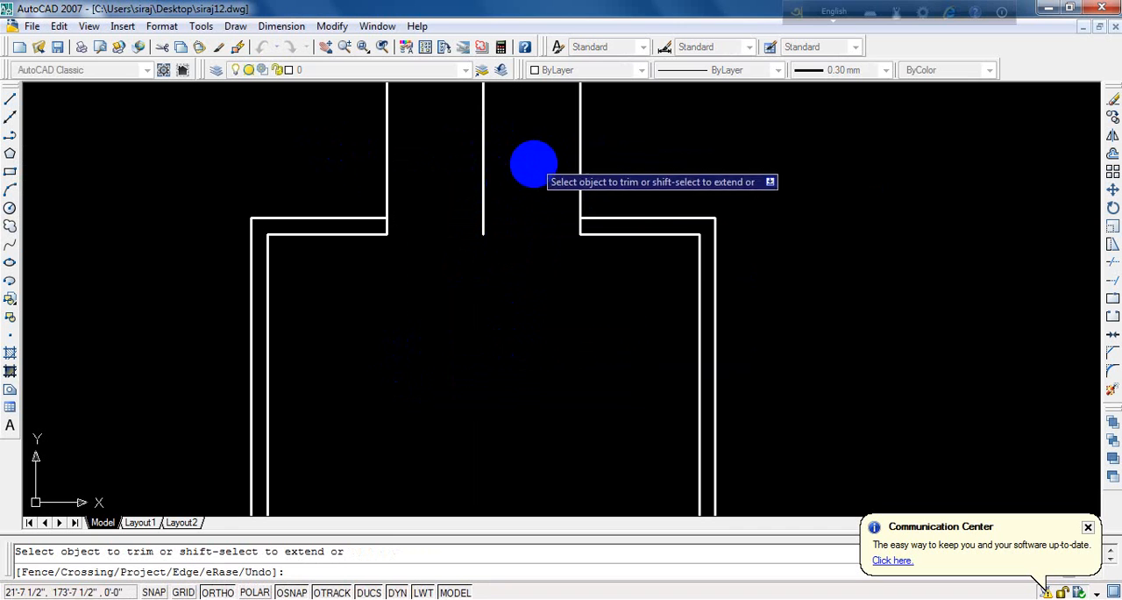
- Trim the parts of both offset vertical lines that stick out above the top wall, leaving short jambs across the wall thickness
{"action": "left_click", "coordinate": [603, 142]}
{"action": "left_click", "coordinate": [274, 189]}
{"action": "key", "text": "Return"}
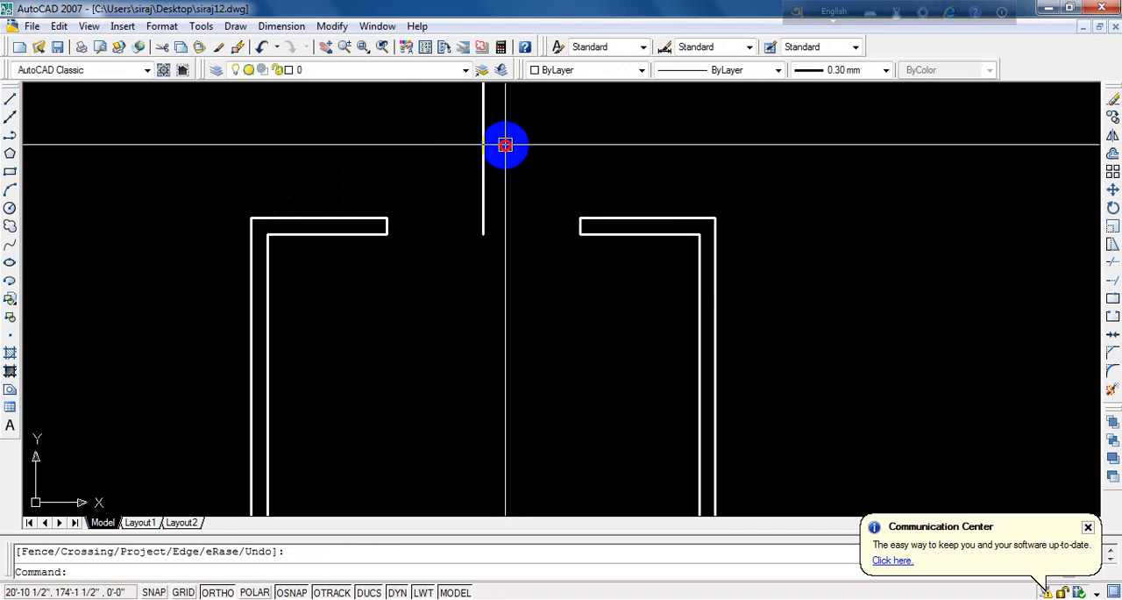
- Erase the vertical midpoint line remaining in the middle of the top wall opening
{"action": "left_click", "coordinate": [509, 143]}
{"action": "left_click", "coordinate": [424, 293]}
{"action": "type", "text": "e"}
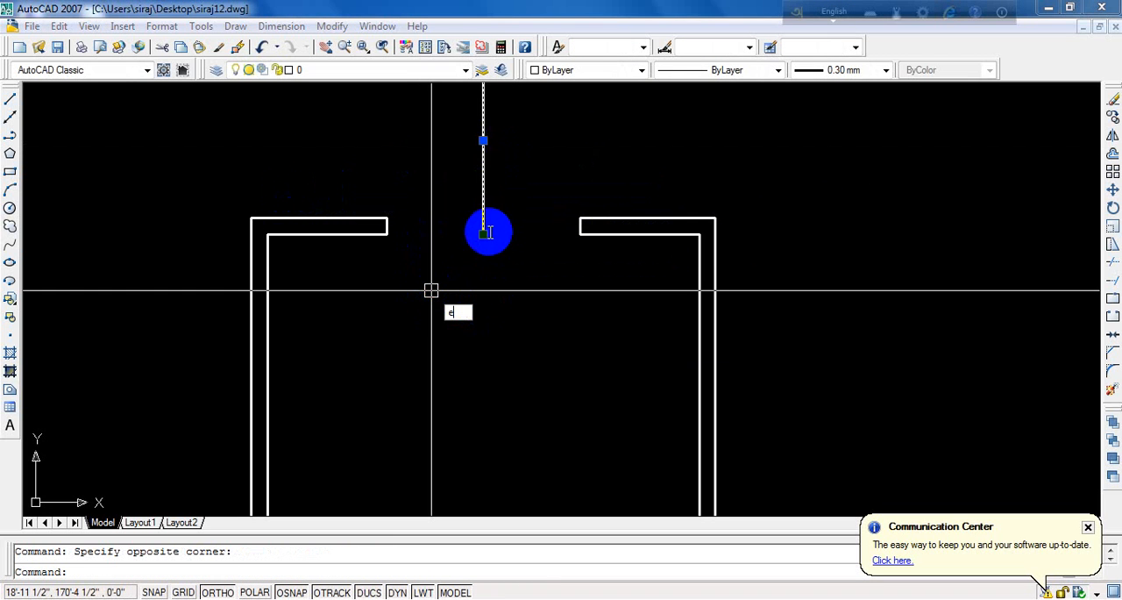
{"action": "key", "text": "Return"}
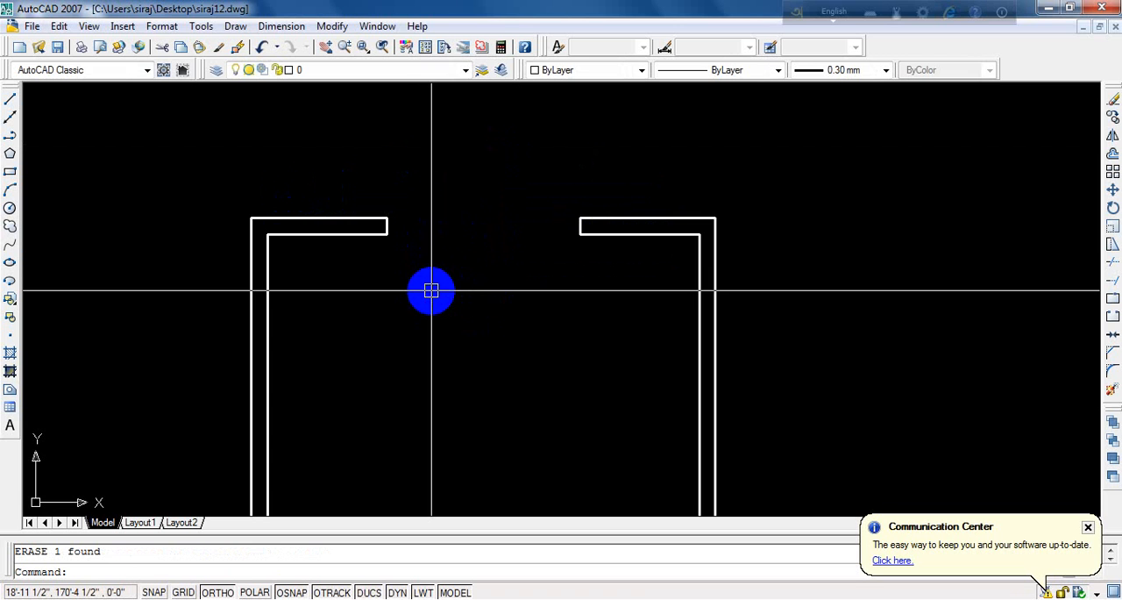
- Draw a horizontal line across the top wall opening, joining the lower corners of the two wall ends
{"action": "scroll", "coordinate": [430, 291], "scroll_direction": "up", "scroll_amount": 2}
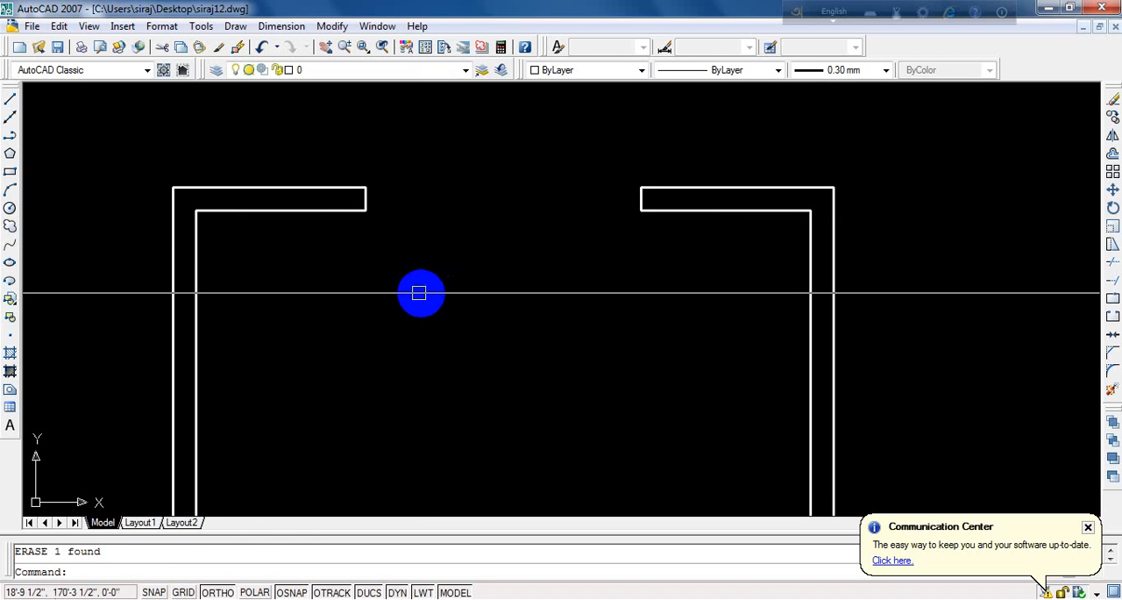
{"action": "scroll", "coordinate": [409, 263], "scroll_direction": "down", "scroll_amount": 4}
{"action": "scroll", "coordinate": [437, 243], "scroll_direction": "up", "scroll_amount": 6}
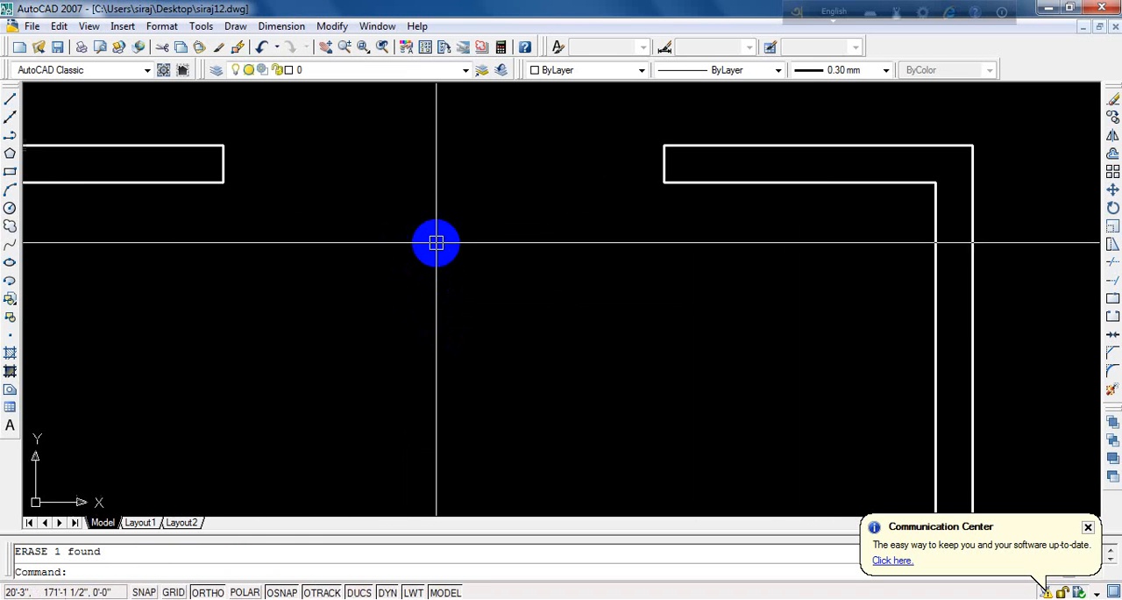
{"action": "scroll", "coordinate": [404, 229], "scroll_direction": "down", "scroll_amount": 3}
{"action": "scroll", "coordinate": [373, 206], "scroll_direction": "up", "scroll_amount": 3}
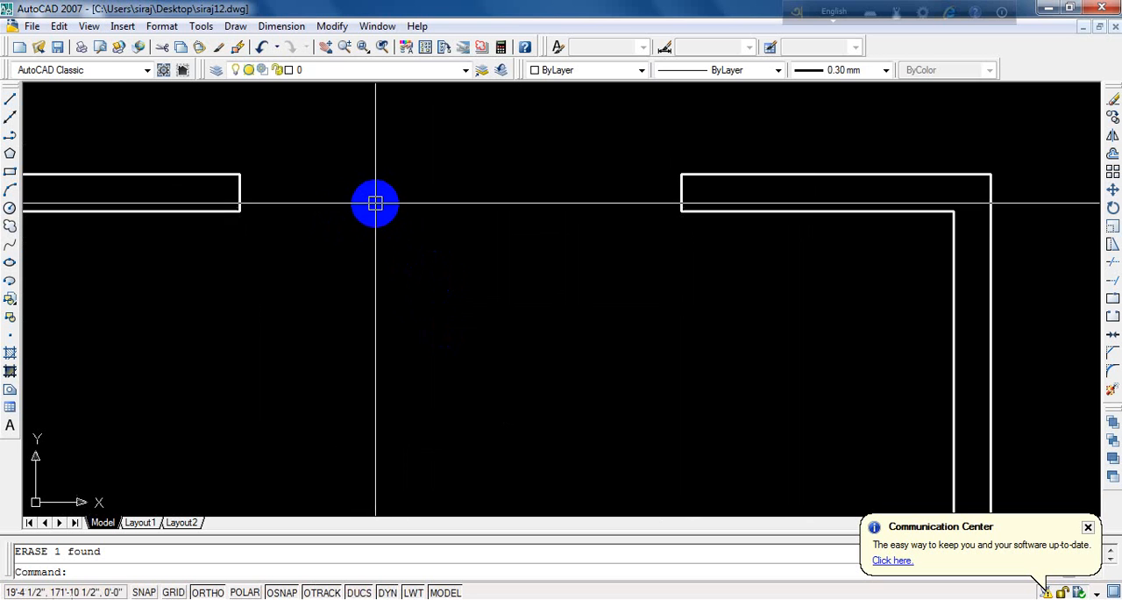
{"action": "type", "text": "l"}
{"action": "key", "text": "Return"}
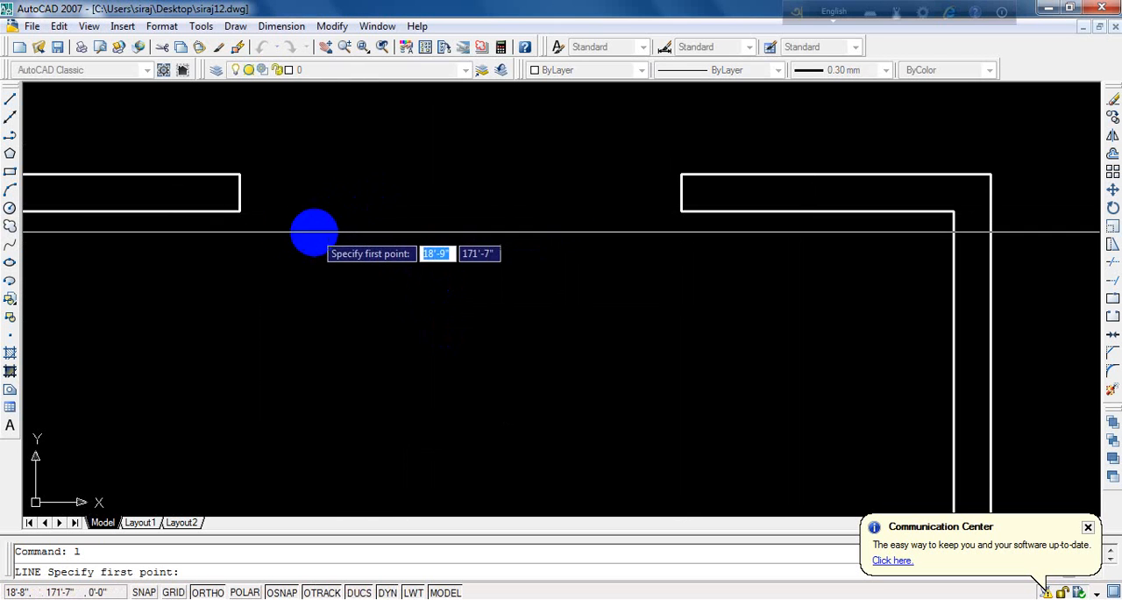
{"action": "left_click", "coordinate": [237, 209]}
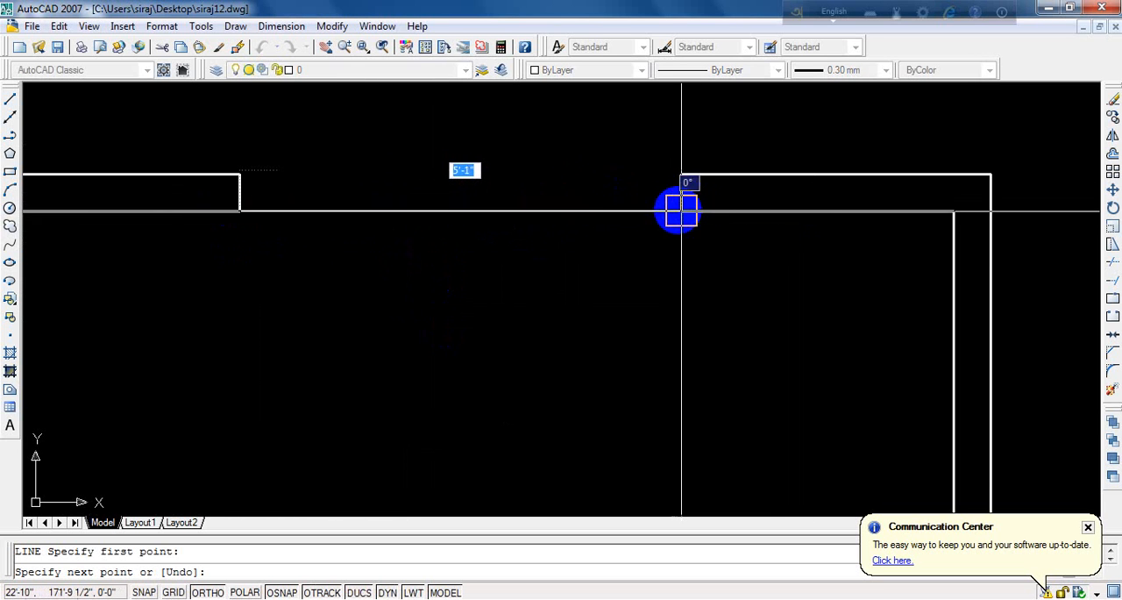
{"action": "left_click", "coordinate": [682, 210]}
{"action": "key", "text": "Return"}
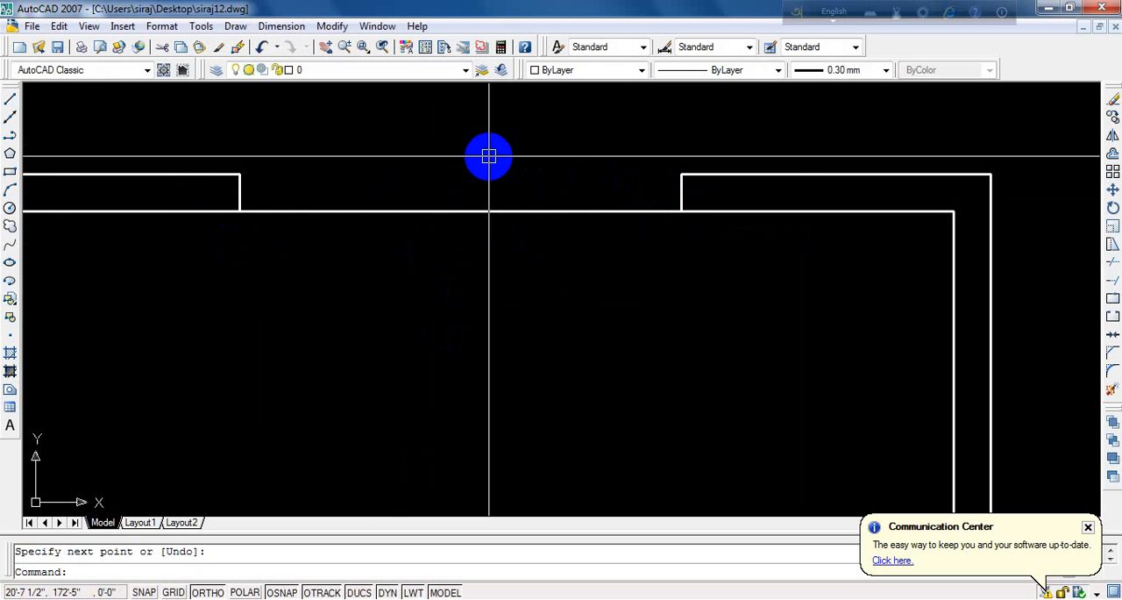
- Offset the line across the top wall opening upward by 5 to close the wall's outer face
{"action": "type", "text": "o"}
{"action": "key", "text": "Return"}
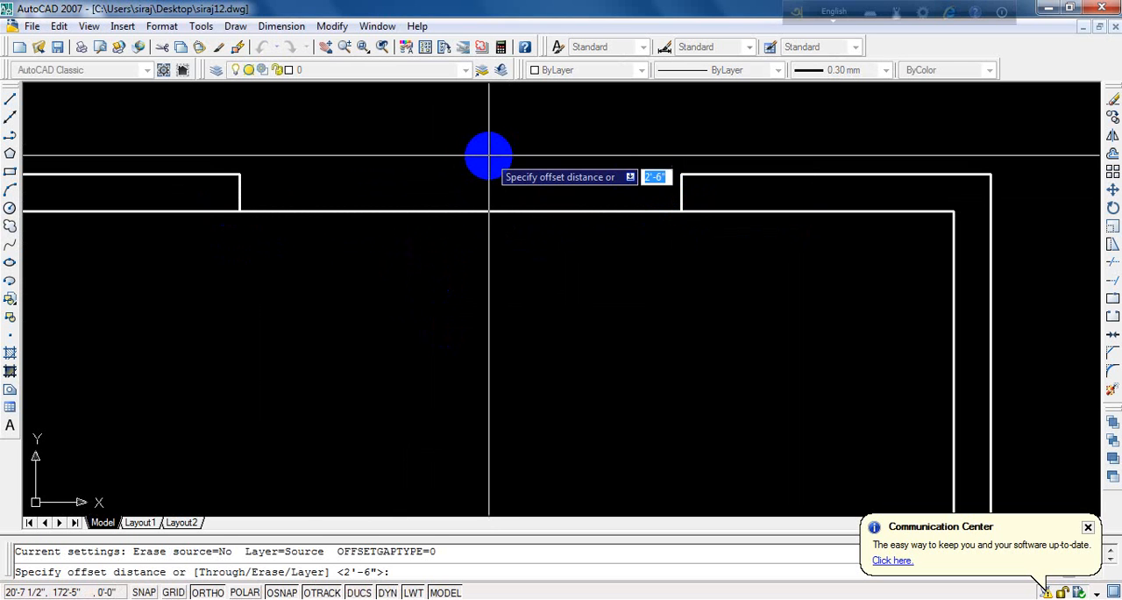
{"action": "type", "text": "5"}
{"action": "key", "text": "Return"}
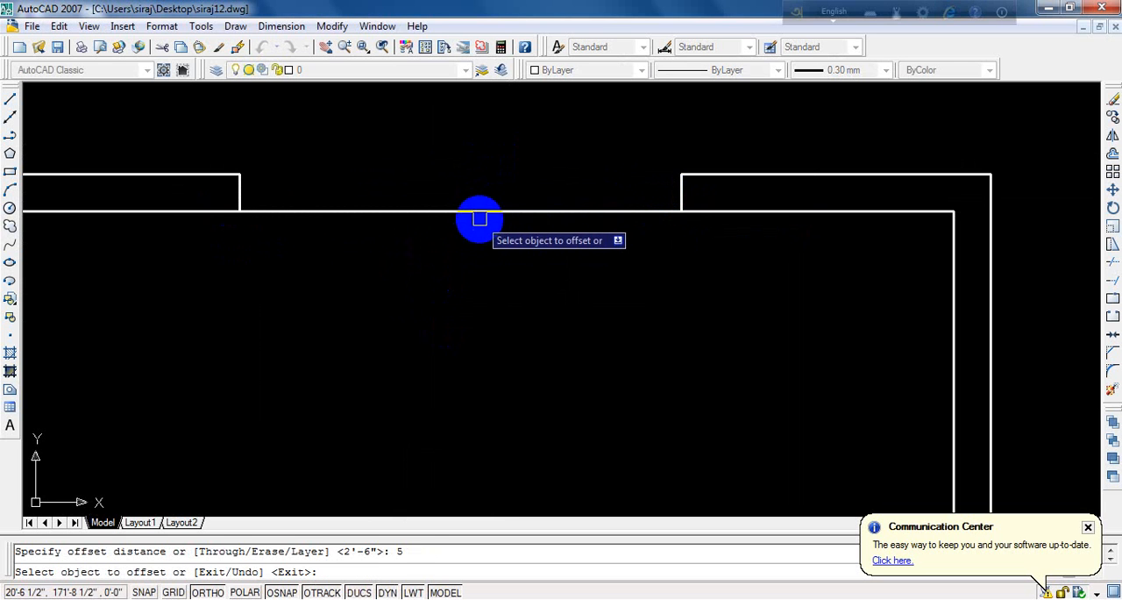
{"action": "left_click", "coordinate": [480, 210]}
{"action": "left_click", "coordinate": [482, 130]}
{"action": "key", "text": "Return"}
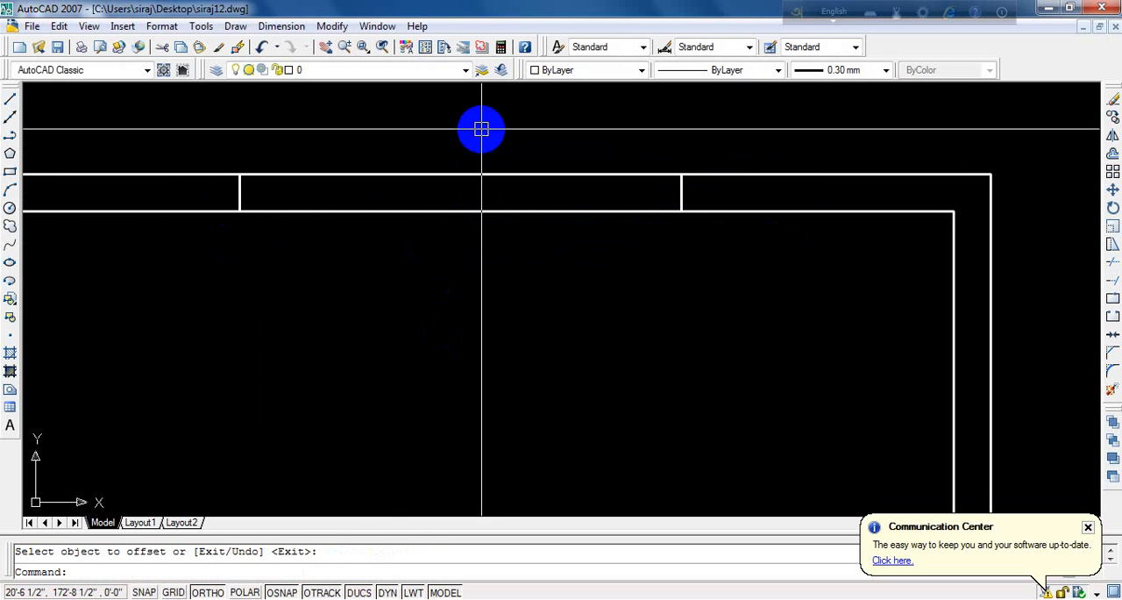
- Offset the opening's outer line downward and its inner line upward by 2 to form the window's middle lines
{"action": "type", "text": "o"}
{"action": "key", "text": "Return"}
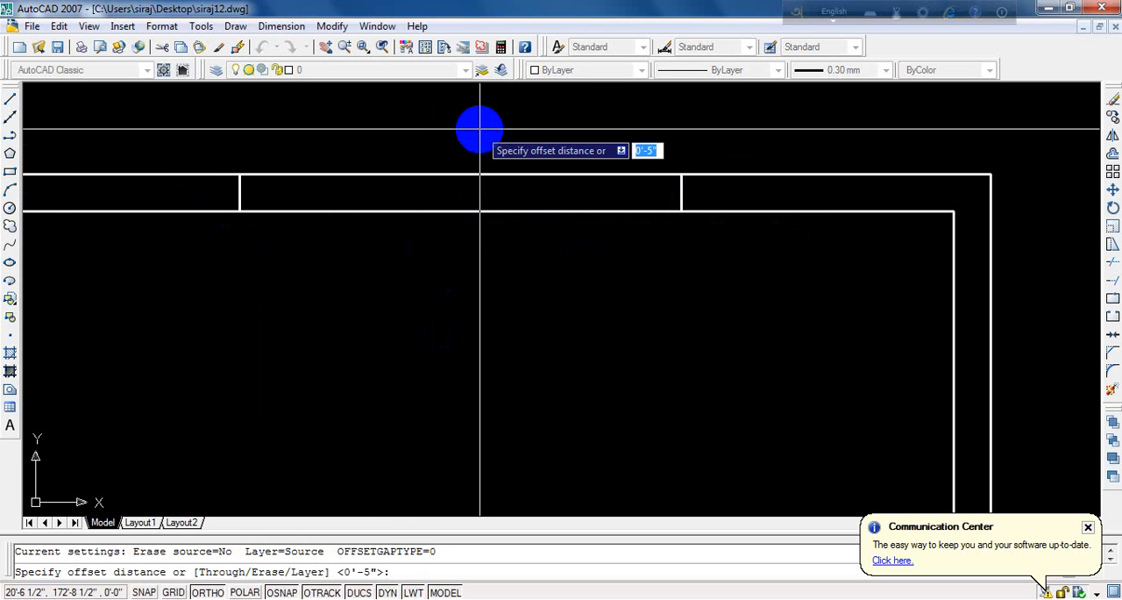
{"action": "type", "text": "2"}
{"action": "key", "text": "Return"}
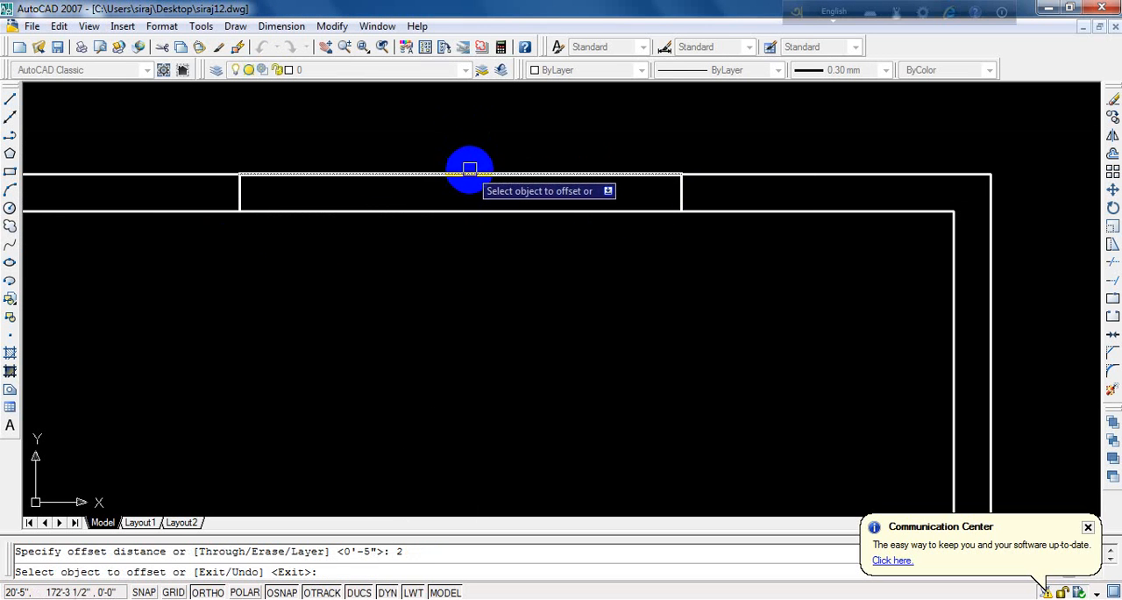
{"action": "left_click", "coordinate": [471, 174]}
{"action": "left_click", "coordinate": [468, 408]}
{"action": "left_click", "coordinate": [502, 210]}
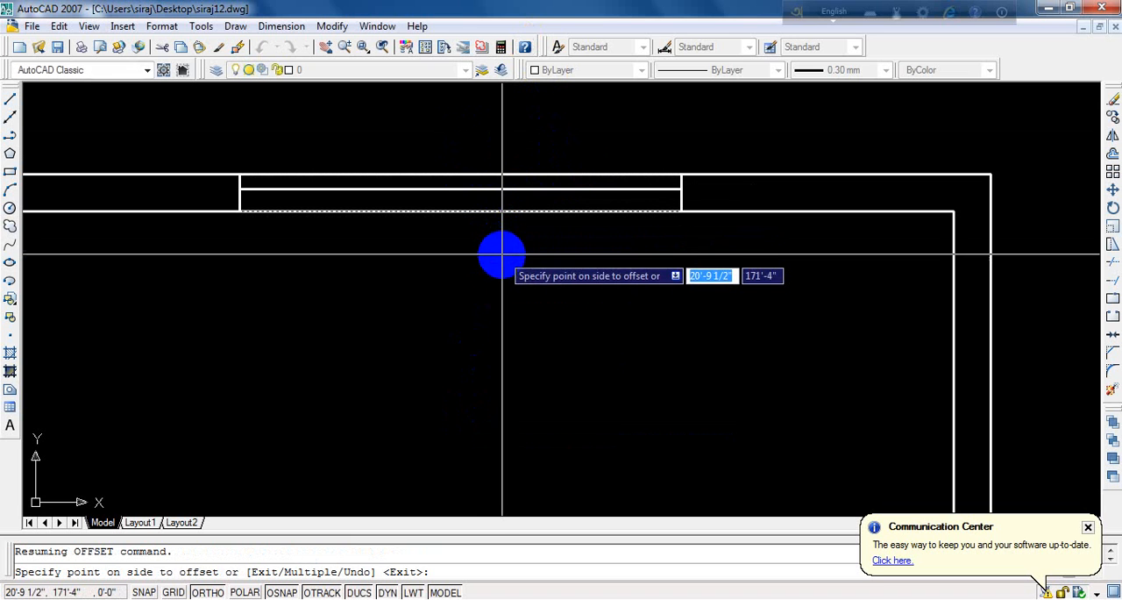
{"action": "left_click", "coordinate": [526, 153]}
{"action": "key", "text": "Return"}
- Set the four horizontal window lines in the top wall to Blue colour and ByLayer lineweight
{"action": "scroll", "coordinate": [507, 279], "scroll_direction": "down", "scroll_amount": 3}
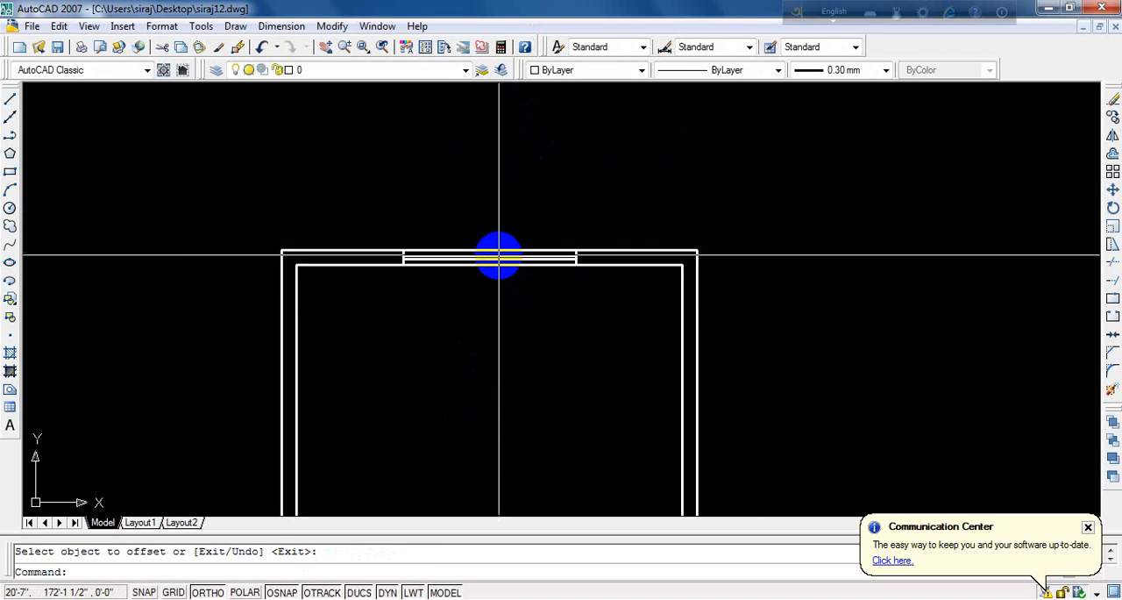
{"action": "scroll", "coordinate": [496, 254], "scroll_direction": "up", "scroll_amount": 3}
{"action": "left_click", "coordinate": [528, 221]}
{"action": "left_click", "coordinate": [488, 339]}
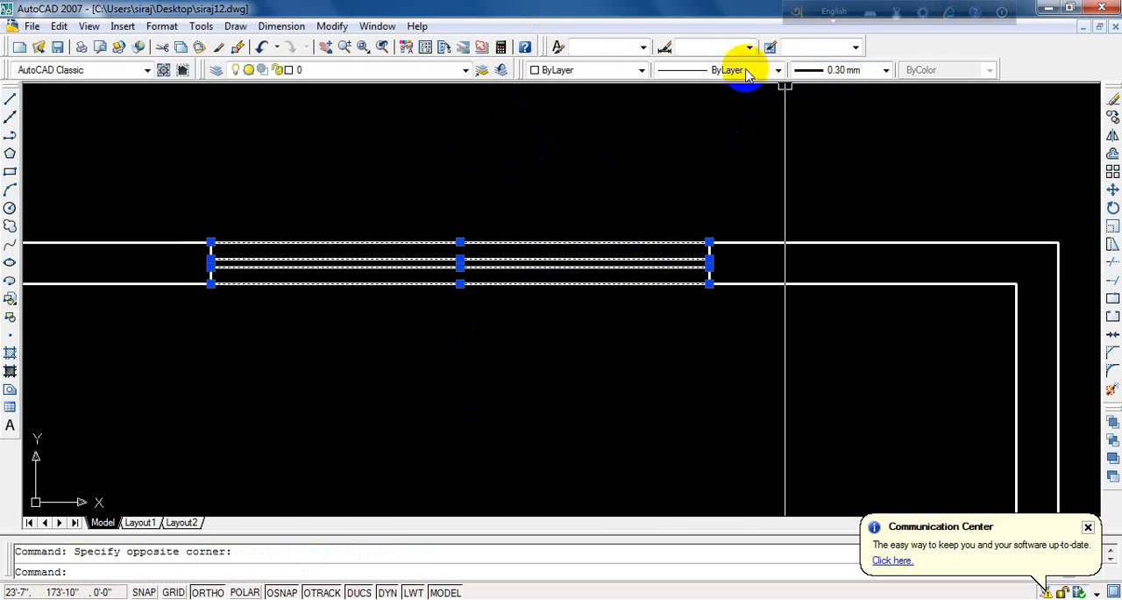
{"action": "left_click", "coordinate": [590, 70]}
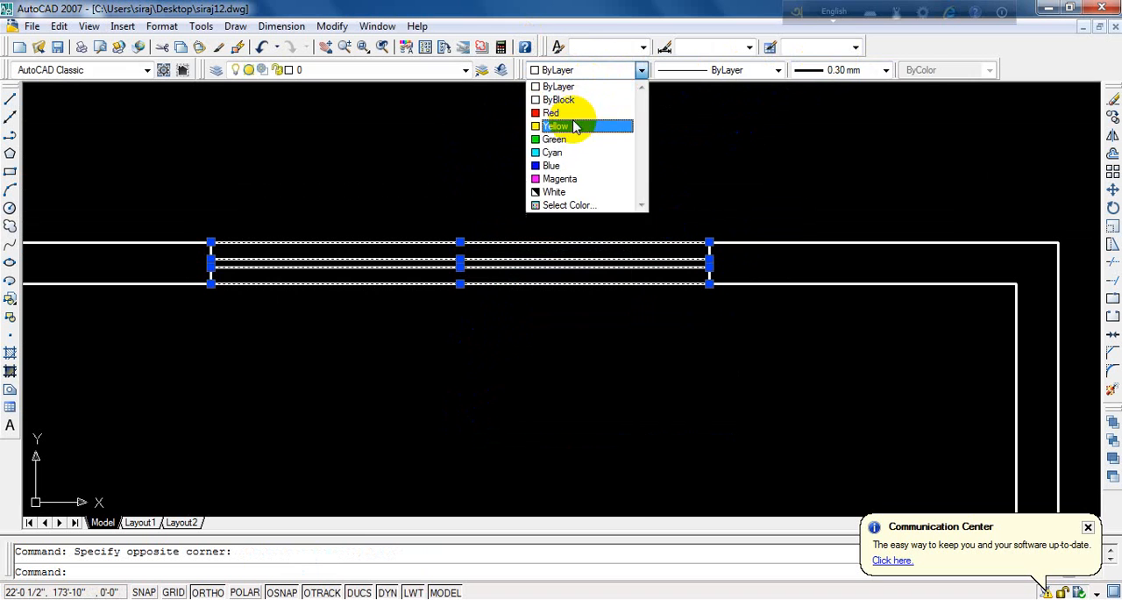
{"action": "left_click", "coordinate": [564, 166]}
{"action": "left_click", "coordinate": [813, 71]}
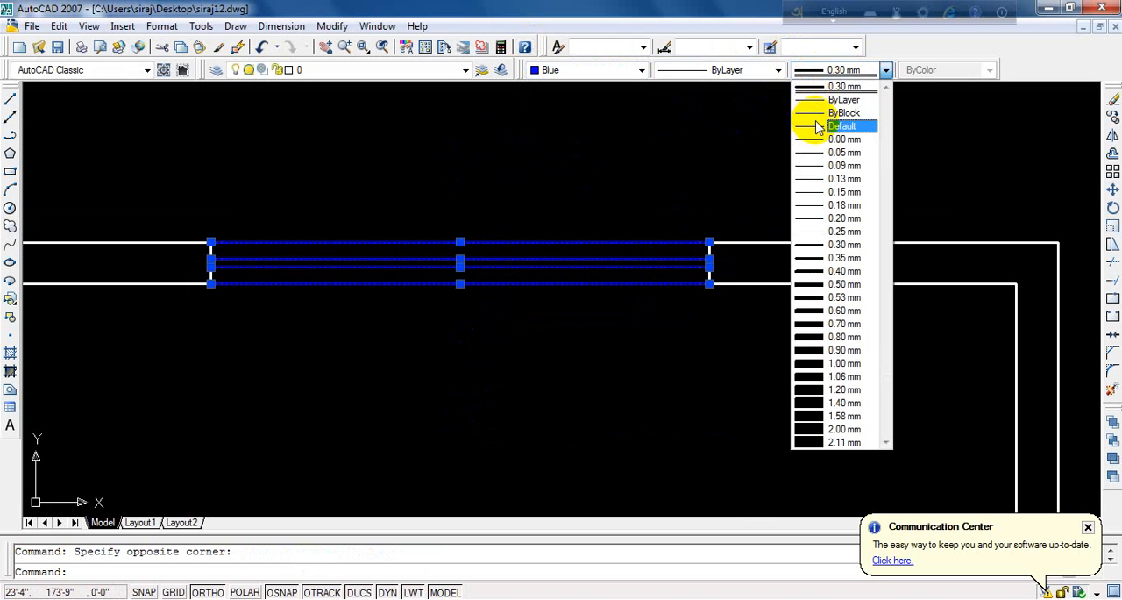
{"action": "left_click", "coordinate": [843, 100]}
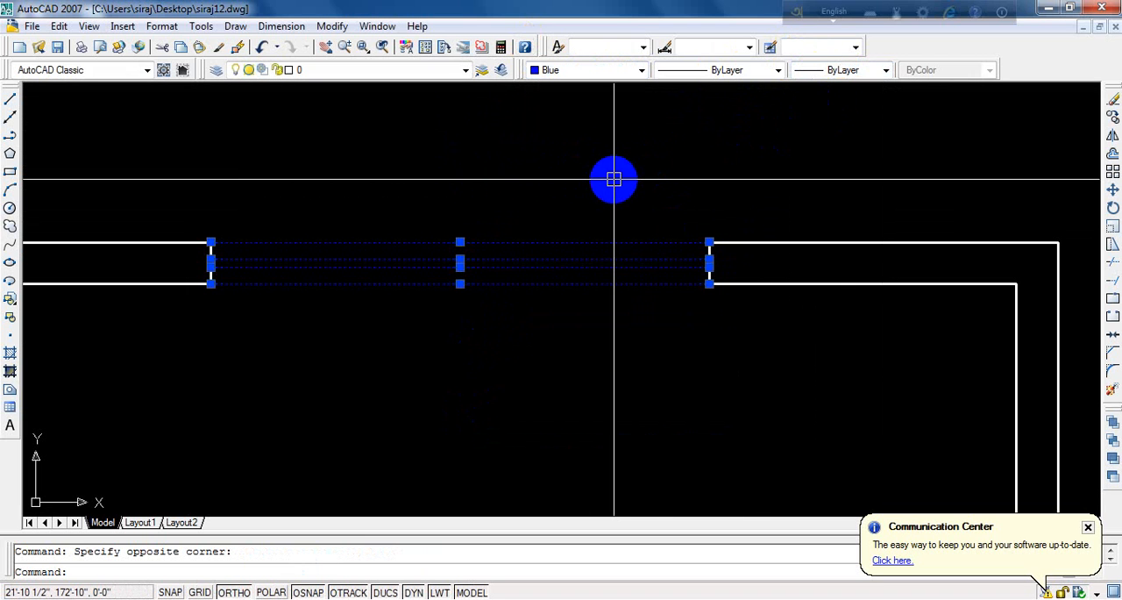
{"action": "key", "text": "Escape"}
- Save the drawing with the finished window
{"action": "scroll", "coordinate": [599, 184], "scroll_direction": "down", "scroll_amount": 5}
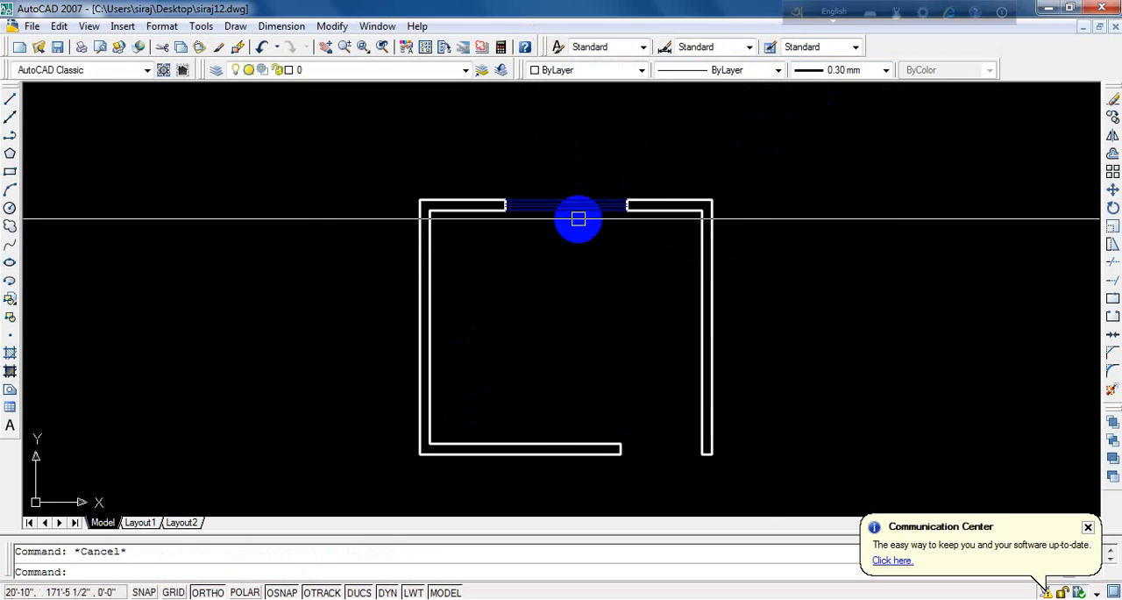
{"action": "left_click", "coordinate": [58, 49]}
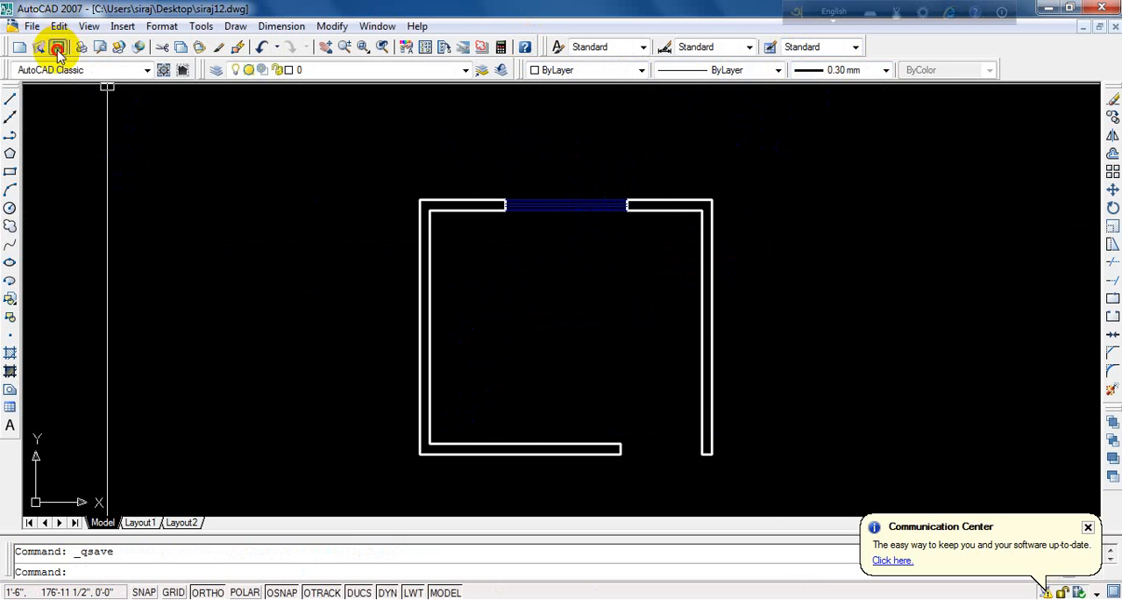
{"action": "scroll", "coordinate": [772, 223], "scroll_direction": "up", "scroll_amount": 2}
{"action": "scroll", "coordinate": [383, 158], "scroll_direction": "up", "scroll_amount": 2}
{"action": "scroll", "coordinate": [513, 198], "scroll_direction": "down", "scroll_amount": 3}
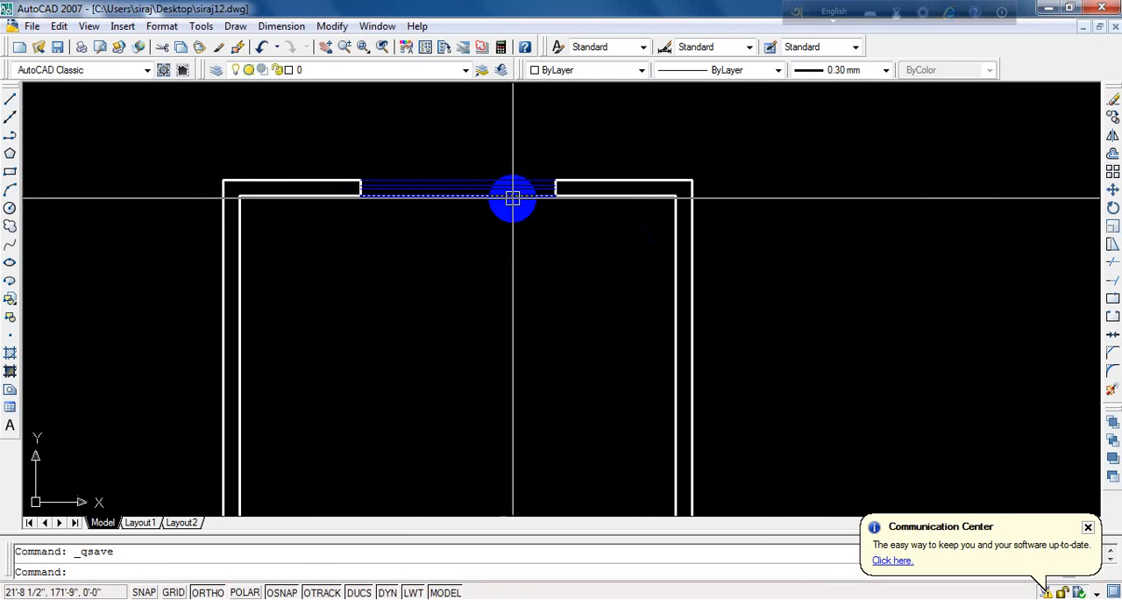
{"action": "scroll", "coordinate": [513, 198], "scroll_direction": "down", "scroll_amount": 3}
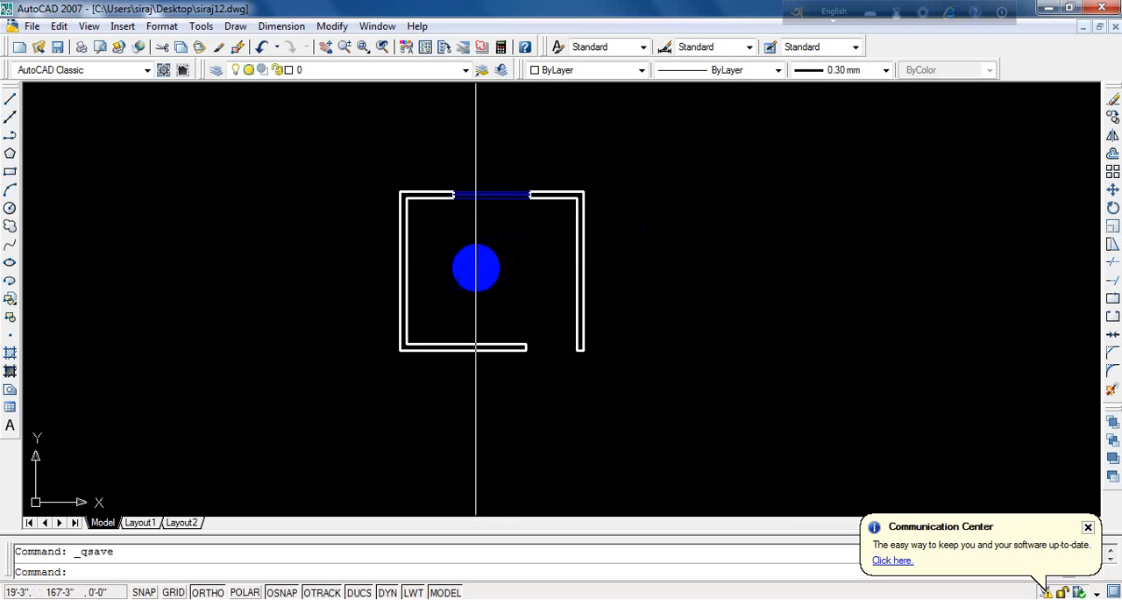
{"action": "scroll", "coordinate": [476, 264], "scroll_direction": "up", "scroll_amount": 2}
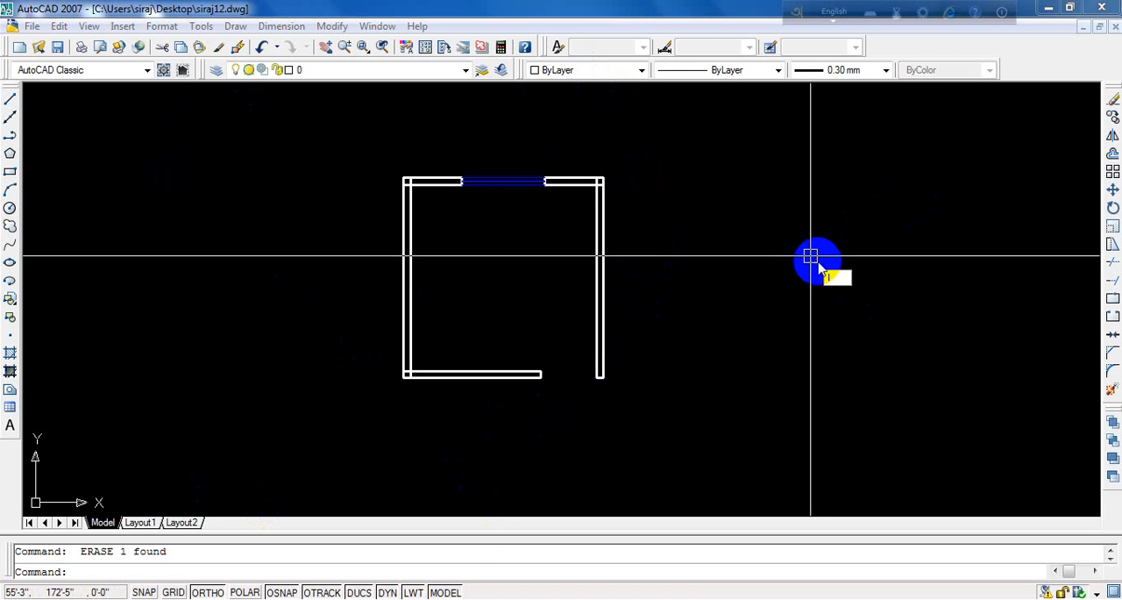
- Draw a freestanding vertical line in the empty area to the right of the room plan
{"action": "type", "text": "l"}
{"action": "key", "text": "Return"}
{"action": "left_click", "coordinate": [836, 284]}
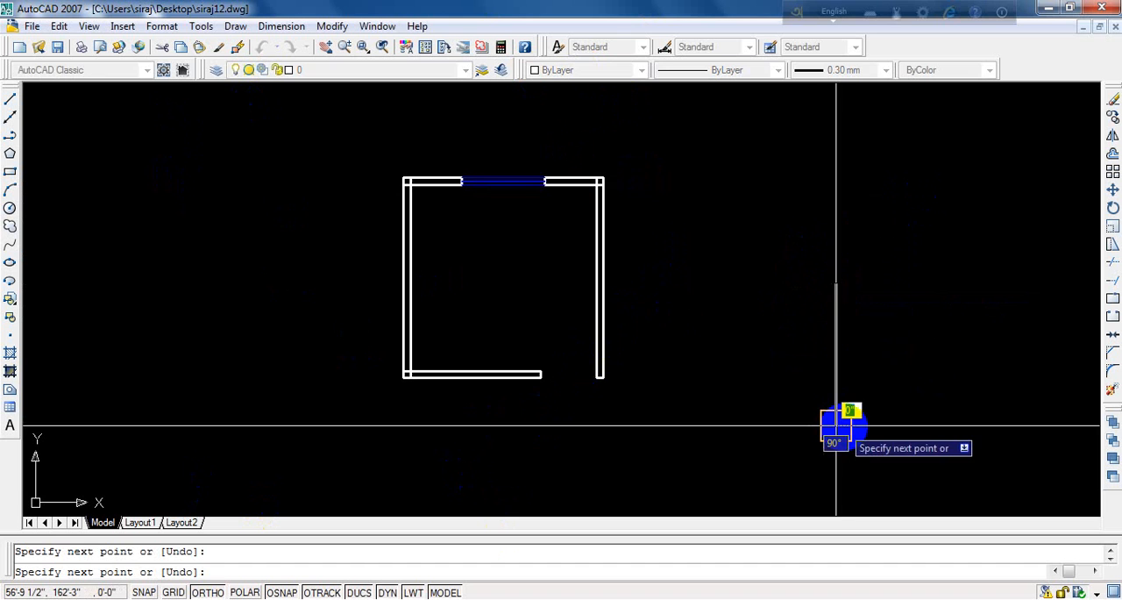
{"action": "left_click", "coordinate": [835, 427]}
{"action": "key", "text": "Escape"}
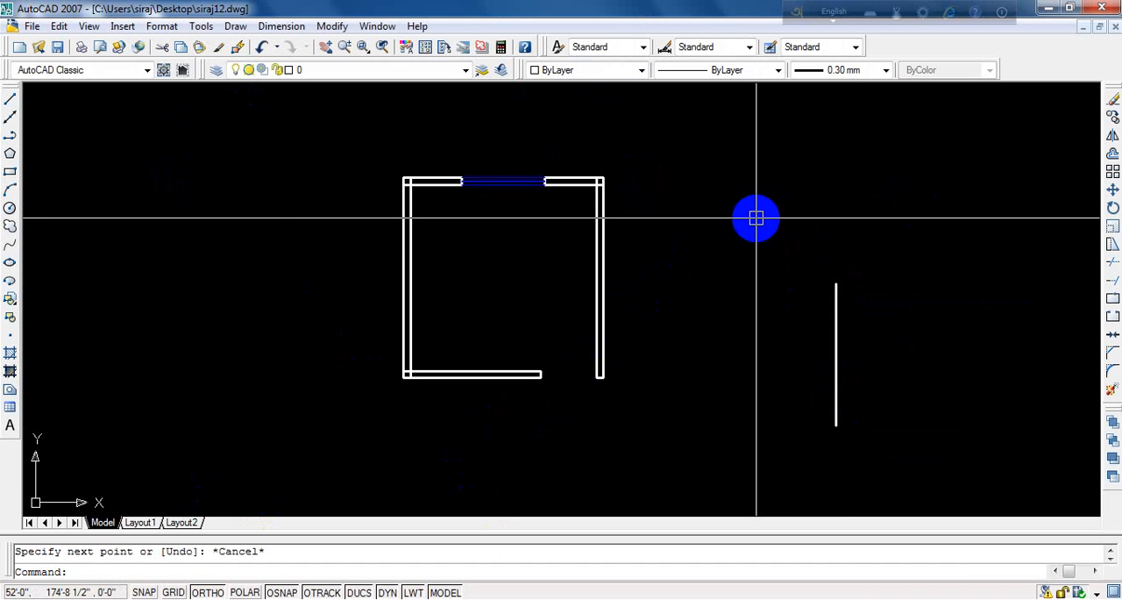
- Draw a horizontal line above the freestanding vertical line, extending past it on both sides without touching it
{"action": "type", "text": "l"}
{"action": "key", "text": "Return"}
{"action": "left_click", "coordinate": [722, 236]}
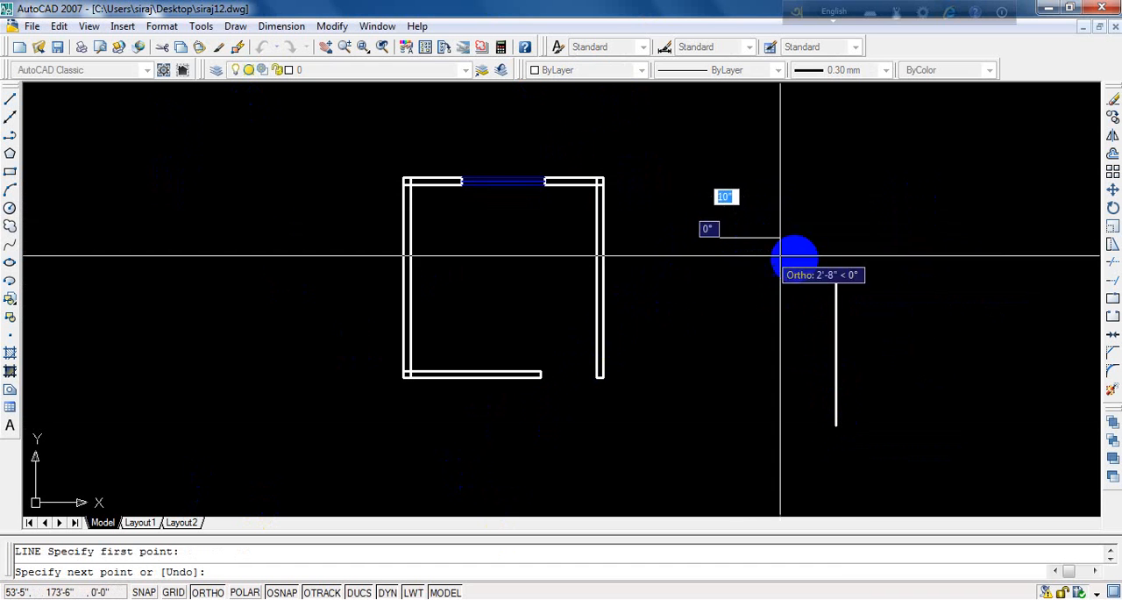
{"action": "left_click", "coordinate": [1010, 242]}
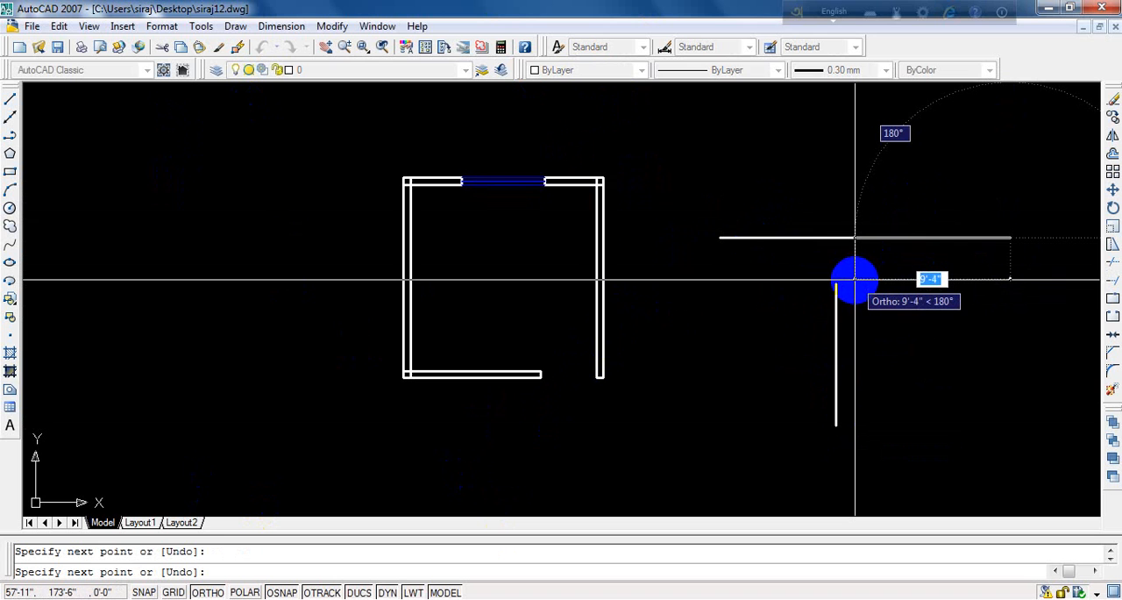
{"action": "key", "text": "Escape"}
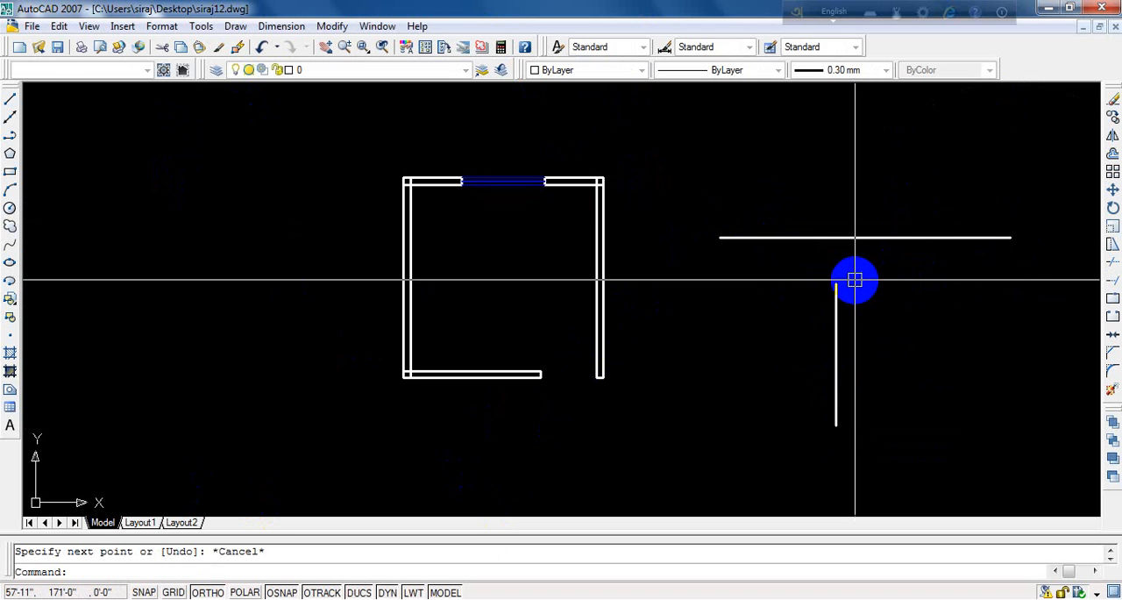
- Extend the upper end of the freestanding vertical line up to the horizontal line
{"action": "scroll", "coordinate": [868, 230], "scroll_direction": "up", "scroll_amount": 3}
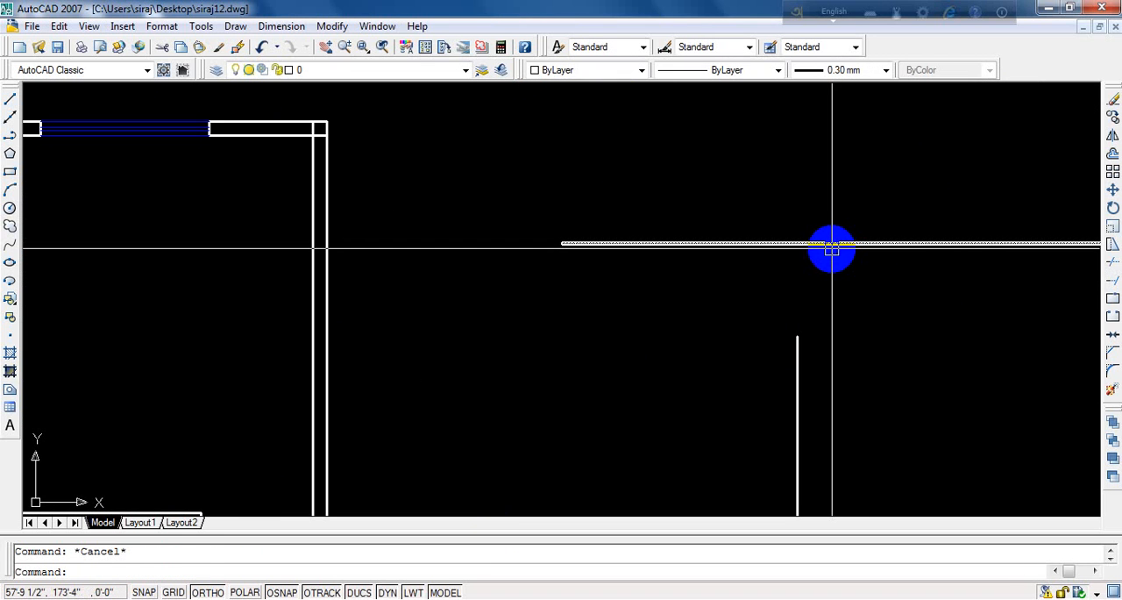
{"action": "scroll", "coordinate": [832, 249], "scroll_direction": "down", "scroll_amount": 7}
{"action": "scroll", "coordinate": [684, 271], "scroll_direction": "up", "scroll_amount": 4}
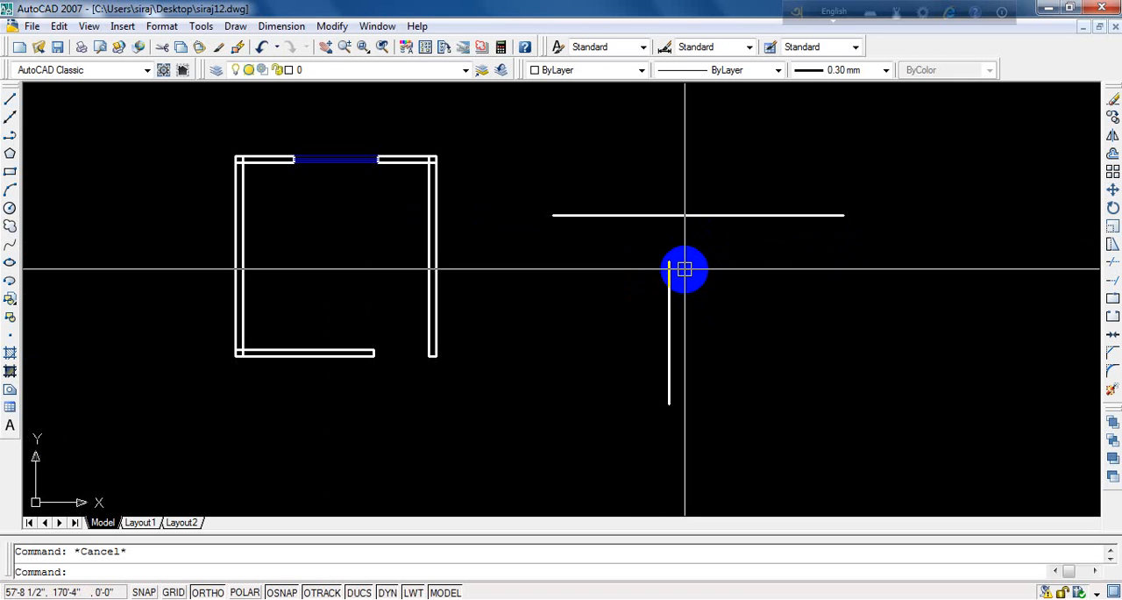
{"action": "type", "text": "e"}
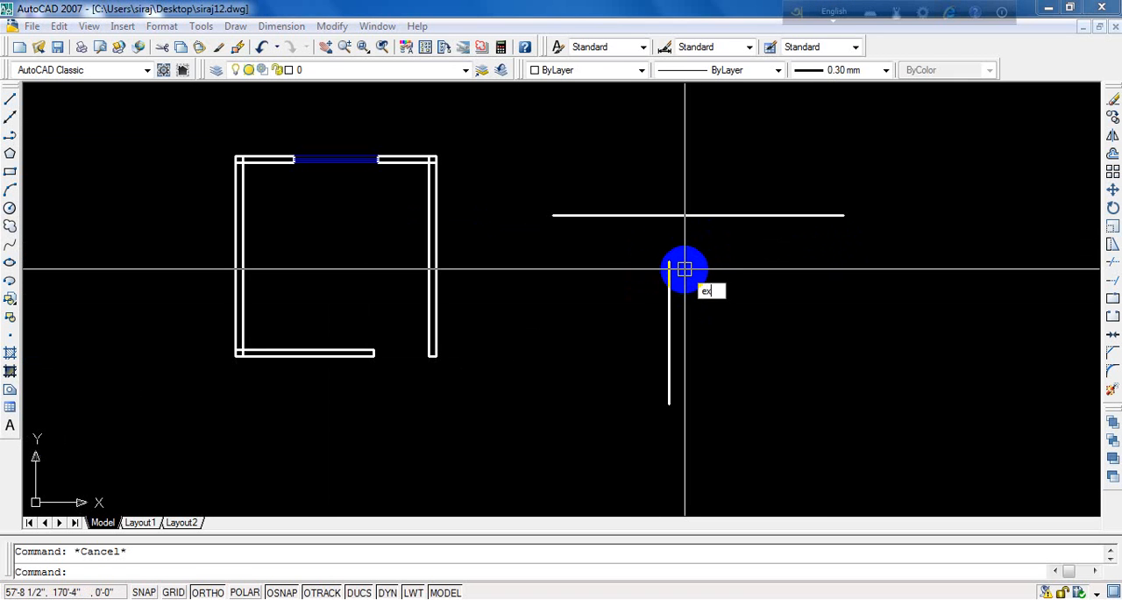
{"action": "type", "text": "x"}
{"action": "key", "text": "Return"}
{"action": "key", "text": "Return"}
{"action": "left_click", "coordinate": [668, 278]}
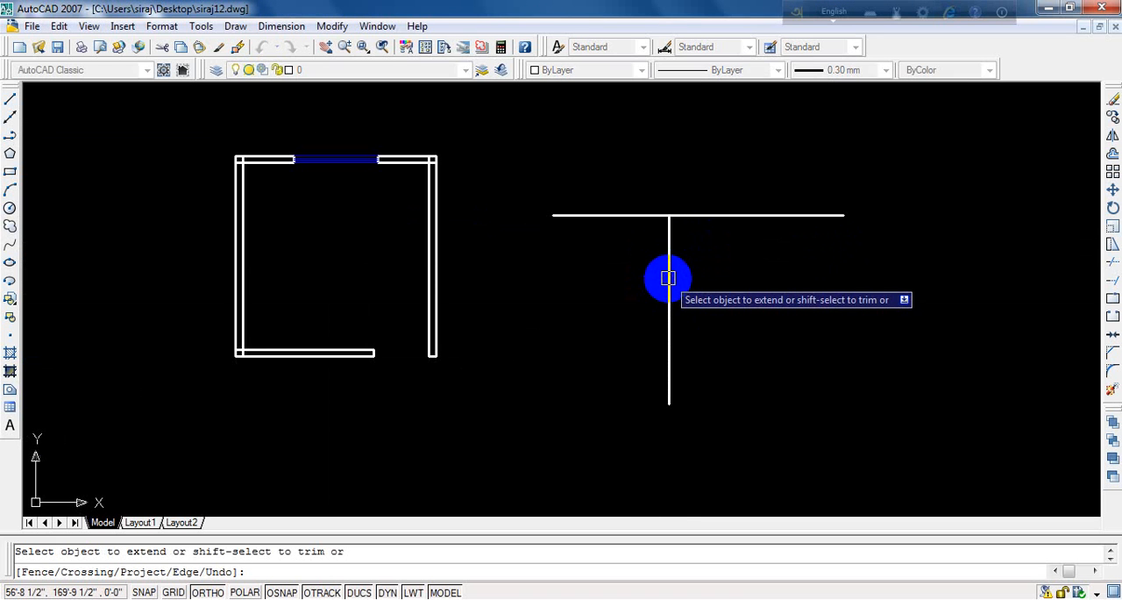
{"action": "key", "text": "Return"}
- Delete the horizontal line touching the upper end of the freestanding vertical line
{"action": "left_click", "coordinate": [689, 216]}
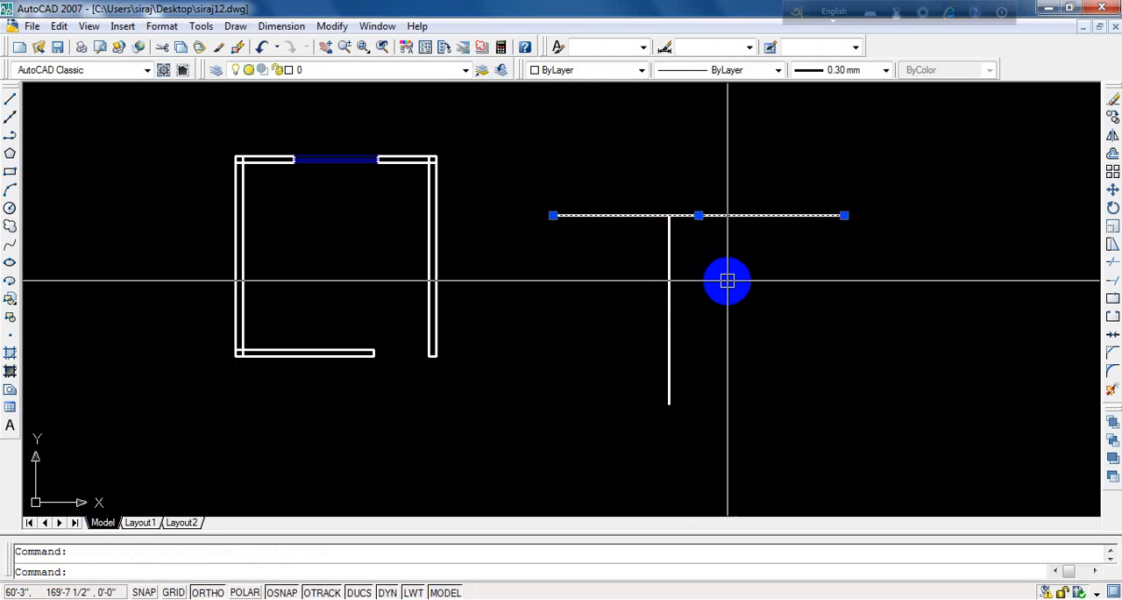
{"action": "key", "text": "Escape"}
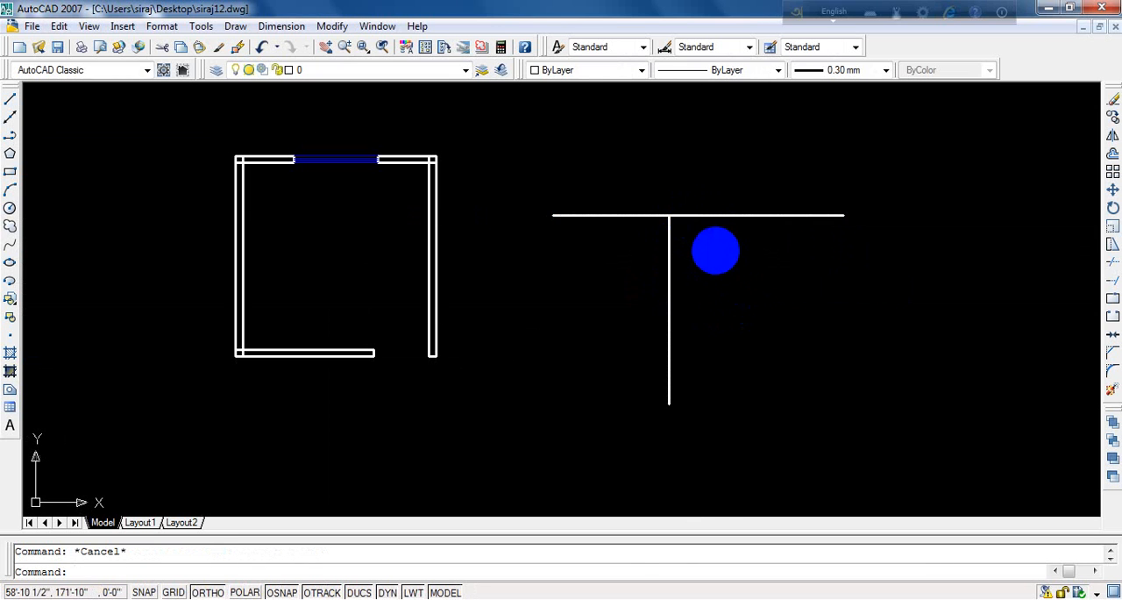
{"action": "left_click", "coordinate": [700, 217]}
{"action": "key", "text": "Delete"}
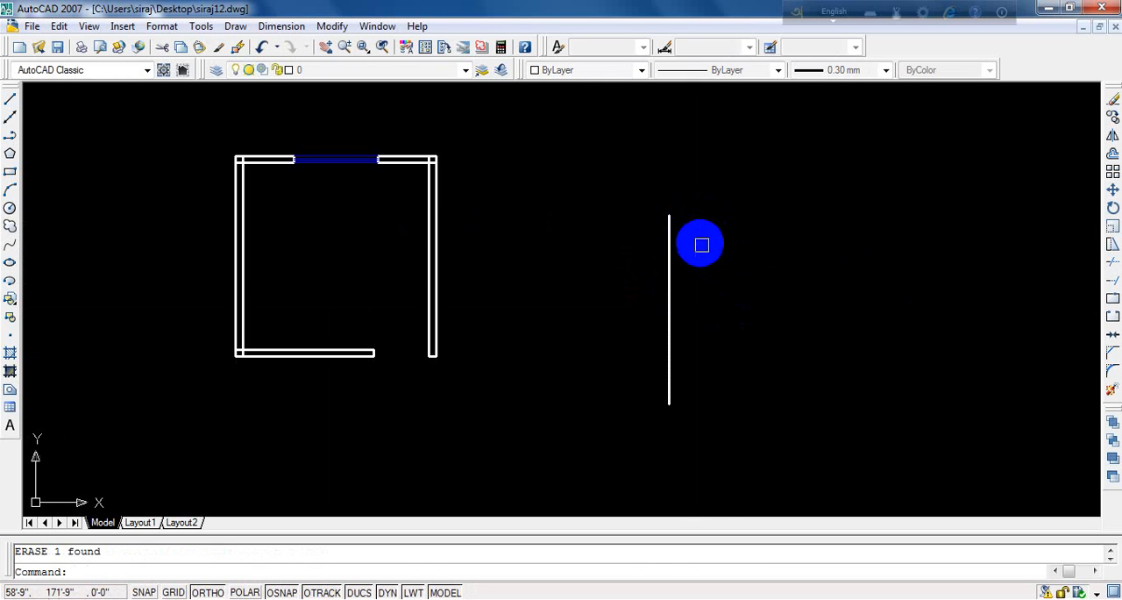
- Try to extend the upper end of the freestanding vertical line with no boundary line above it
{"action": "scroll", "coordinate": [702, 241], "scroll_direction": "down", "scroll_amount": 3}
{"action": "scroll", "coordinate": [721, 268], "scroll_direction": "up", "scroll_amount": 2}
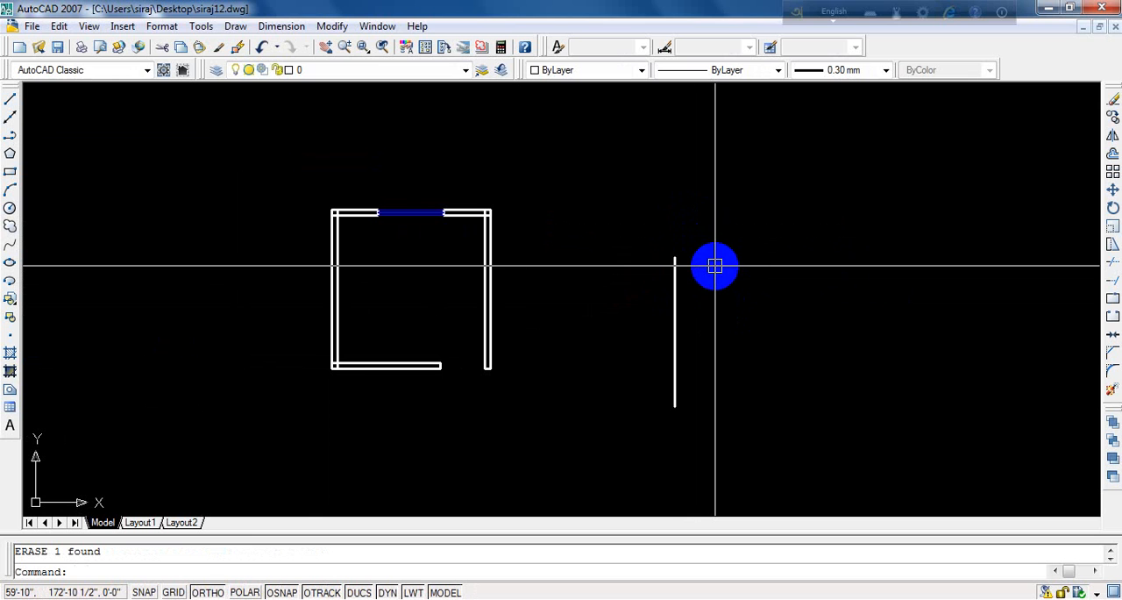
{"action": "type", "text": "ex"}
{"action": "key", "text": "Return"}
{"action": "key", "text": "Return"}
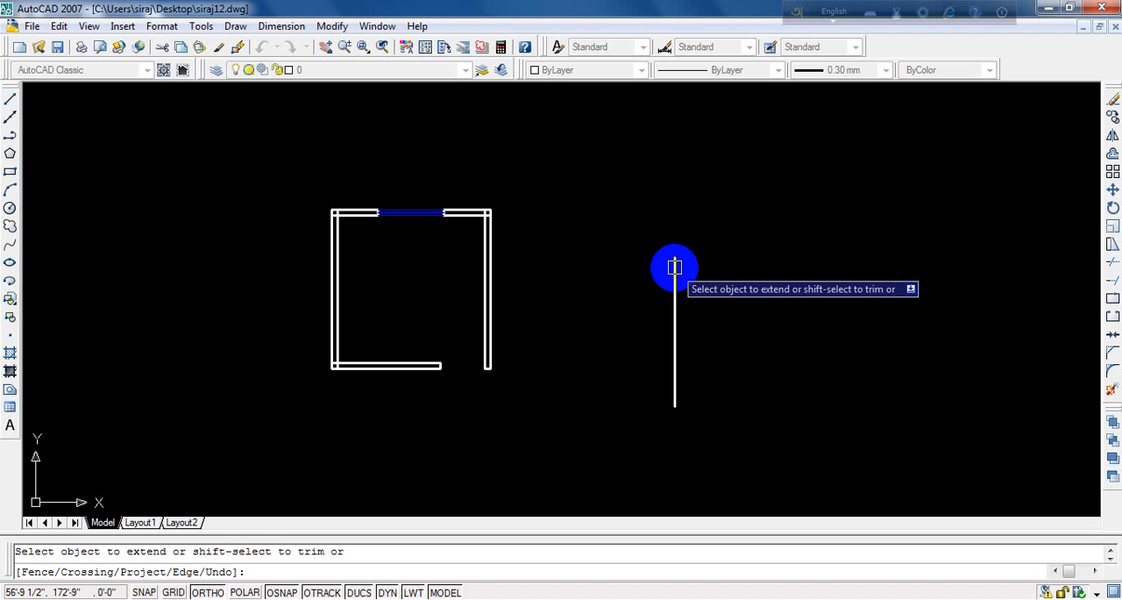
{"action": "key", "text": "Return"}
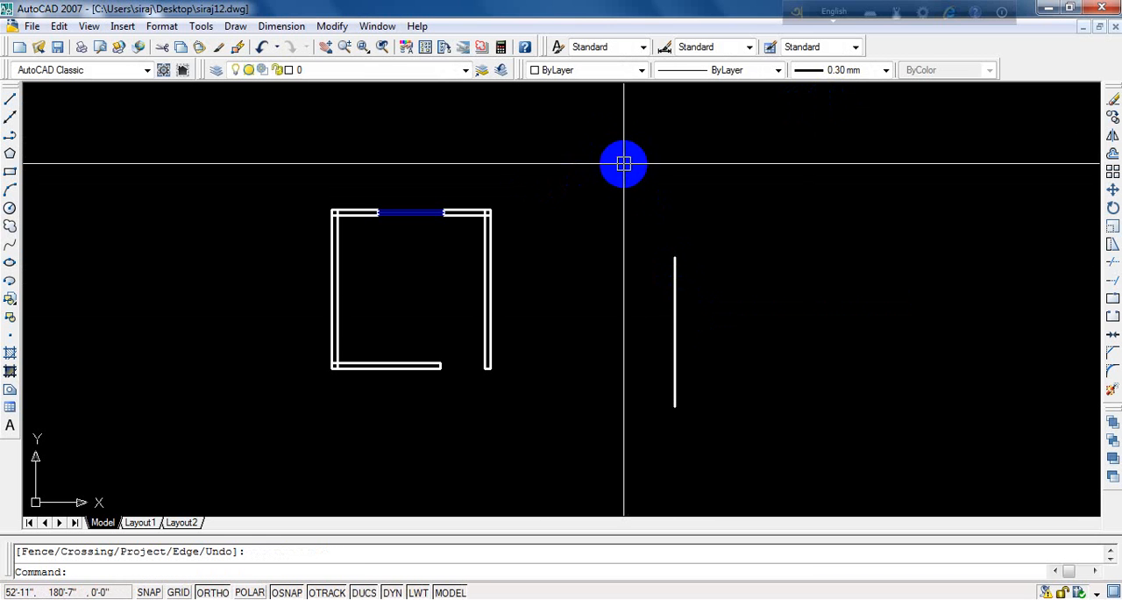
{"action": "scroll", "coordinate": [435, 287], "scroll_direction": "up", "scroll_amount": 3}
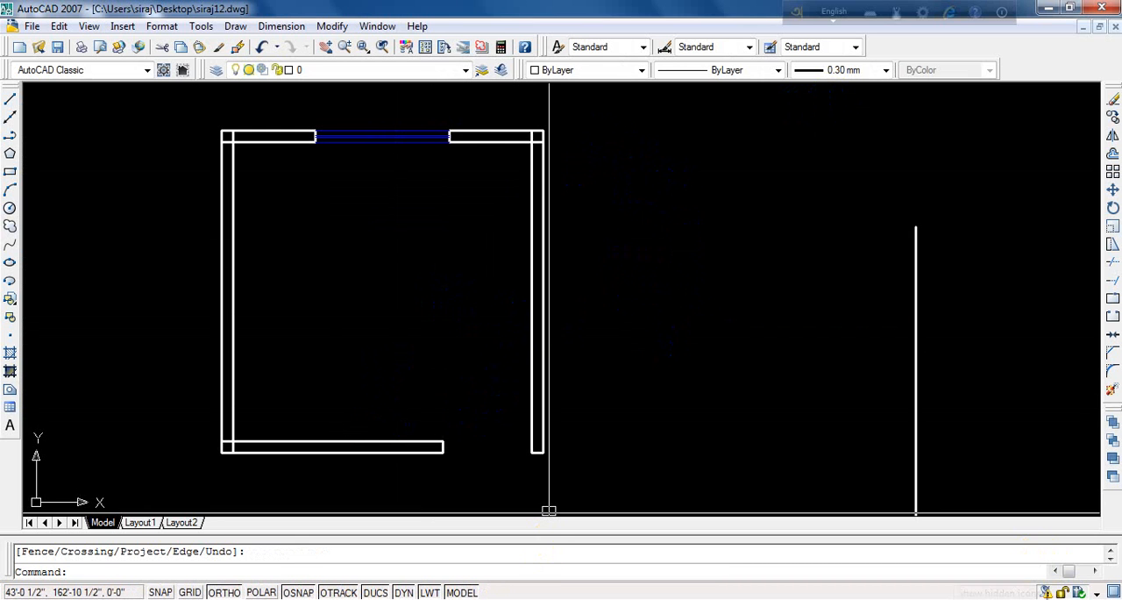
{"action": "left_click", "coordinate": [961, 599]}
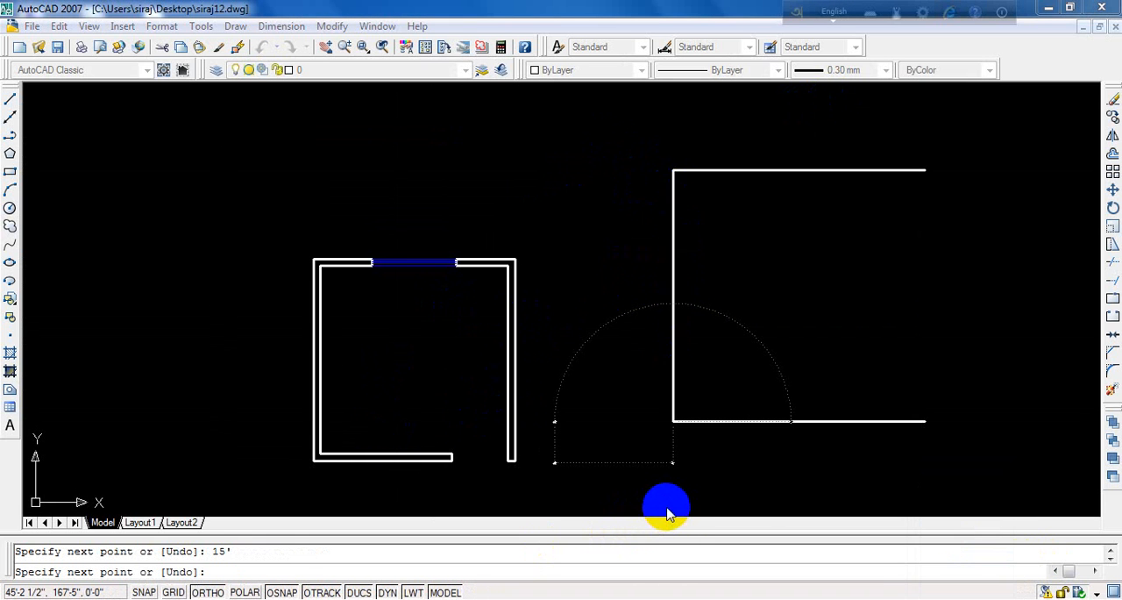
{"action": "left_click", "coordinate": [961, 598]}
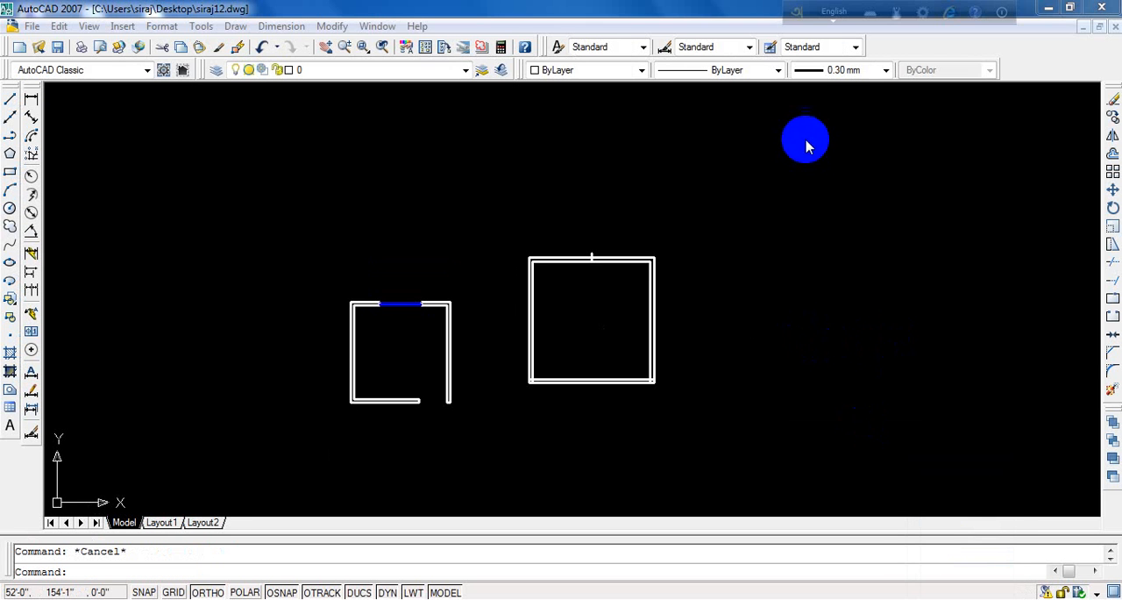
- Draw a separate horizontal line in the empty area to the right of the second room, slightly above its top wall
{"action": "scroll", "coordinate": [715, 256], "scroll_direction": "up", "scroll_amount": 3}
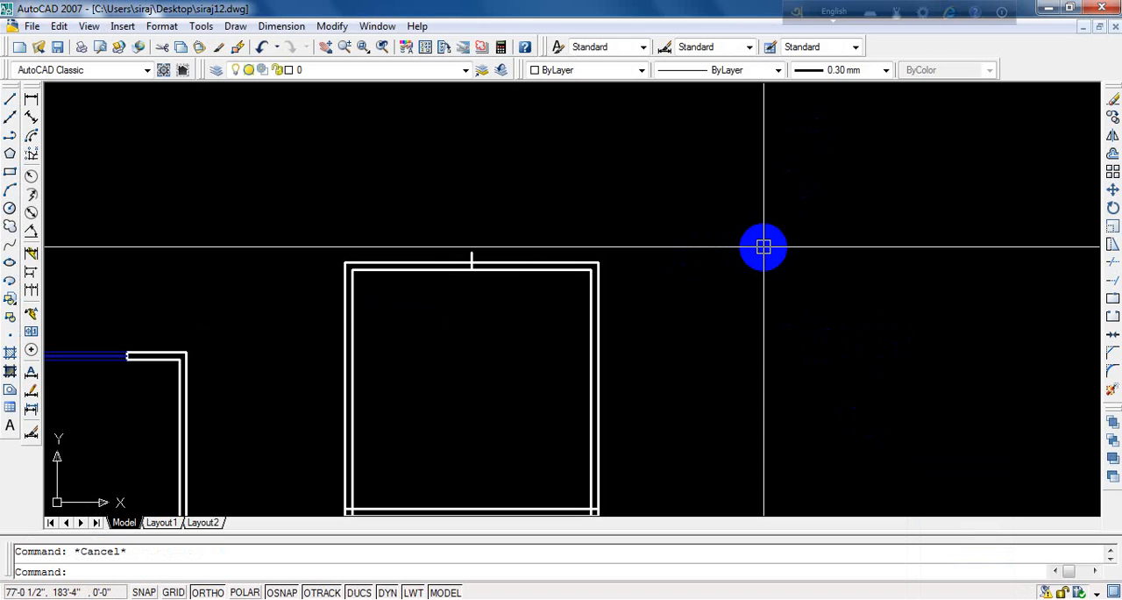
{"action": "type", "text": "l"}
{"action": "key", "text": "Return"}
{"action": "left_click", "coordinate": [752, 219]}
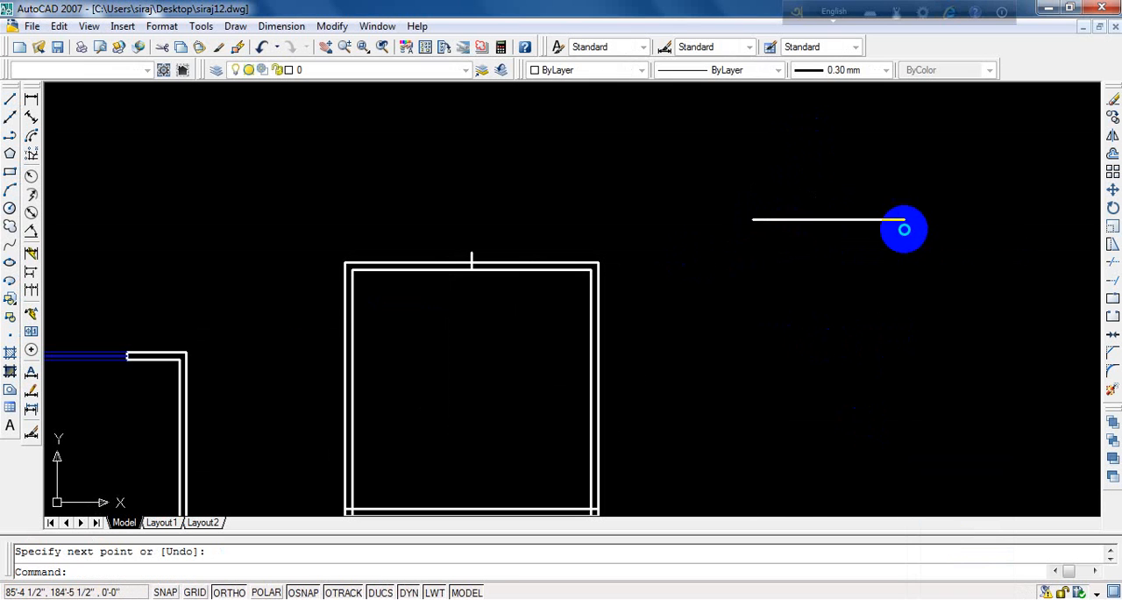
- Draw a vertical line below and to the right of the new horizontal line, leaving a gap between them
{"action": "key", "text": "Return"}
{"action": "left_click", "coordinate": [968, 279]}
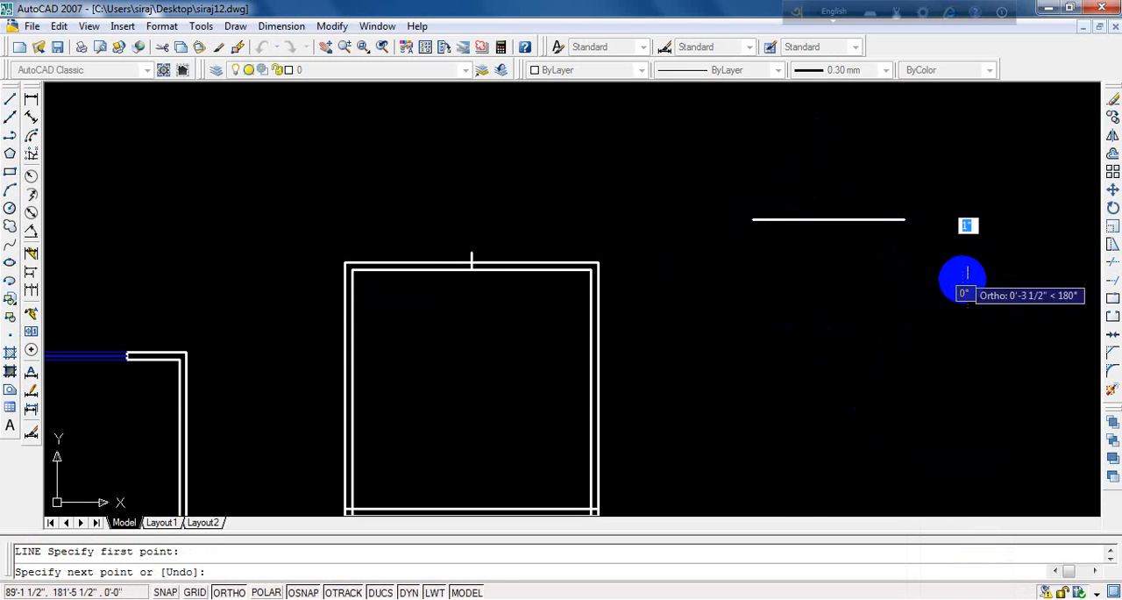
{"action": "left_click", "coordinate": [968, 404]}
{"action": "key", "text": "Return"}
- Join the separate horizontal and vertical lines into a sharp corner using Fillet with a radius of 0
{"action": "scroll", "coordinate": [842, 235], "scroll_direction": "up", "scroll_amount": 2}
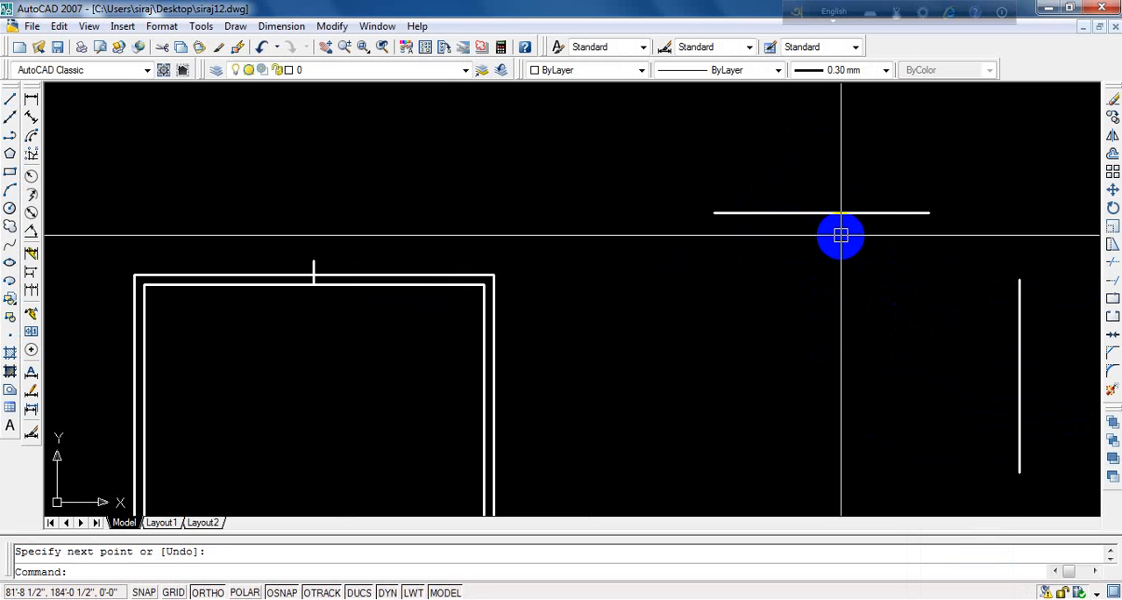
{"action": "scroll", "coordinate": [841, 235], "scroll_direction": "up", "scroll_amount": 1}
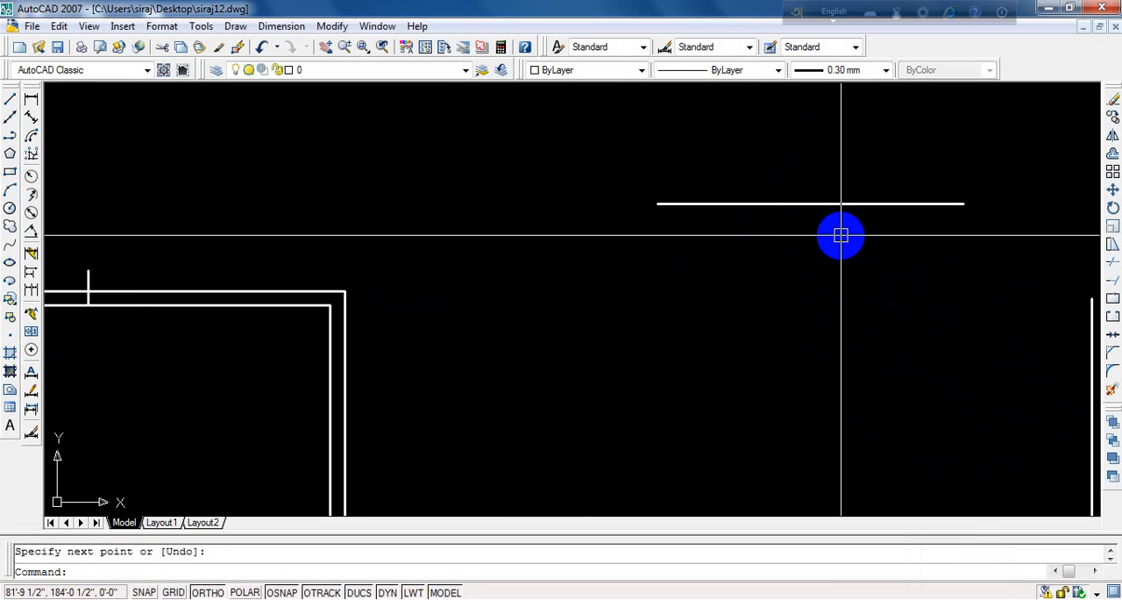
{"action": "type", "text": "f"}
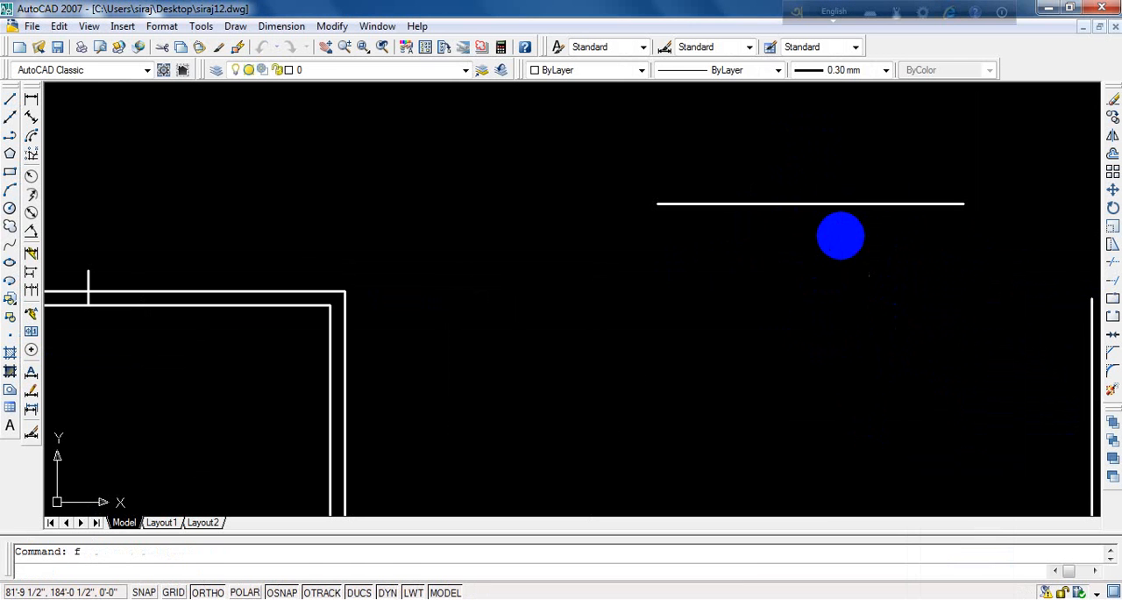
{"action": "key", "text": "Return"}
{"action": "scroll", "coordinate": [578, 224], "scroll_direction": "down", "scroll_amount": 3}
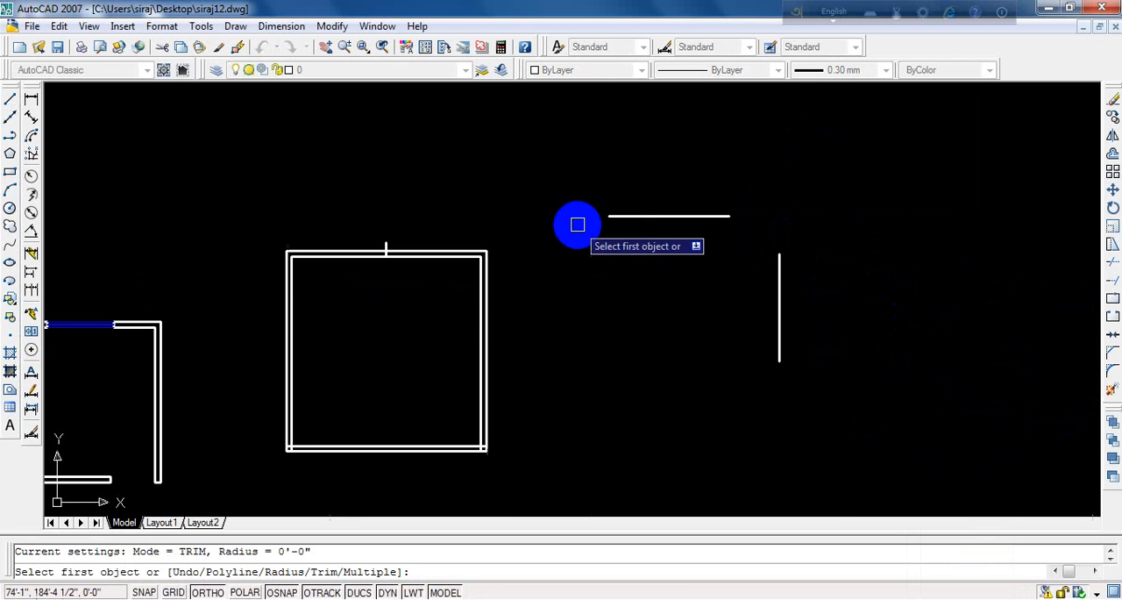
{"action": "left_click", "coordinate": [693, 217]}
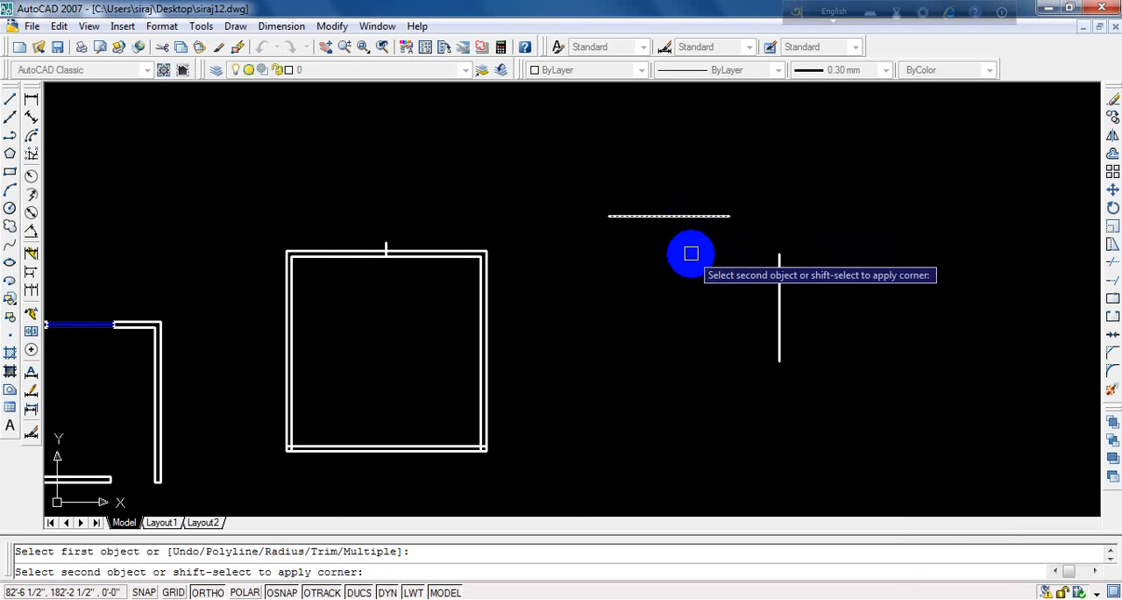
{"action": "left_click", "coordinate": [780, 283]}
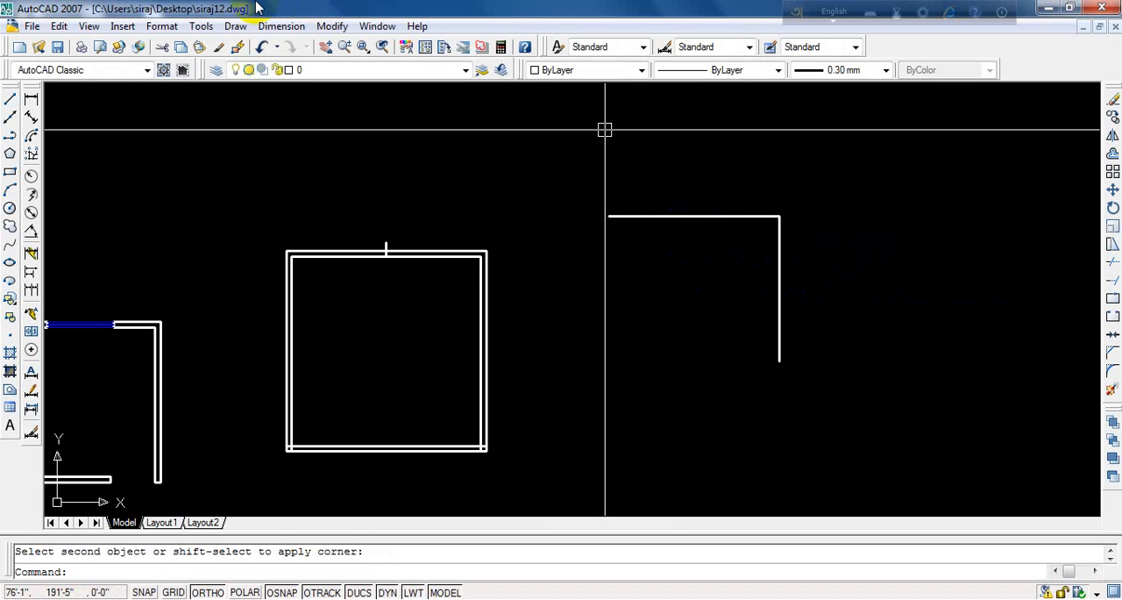
- Undo the filleted corner between the horizontal and vertical lines
{"action": "left_click", "coordinate": [262, 50]}
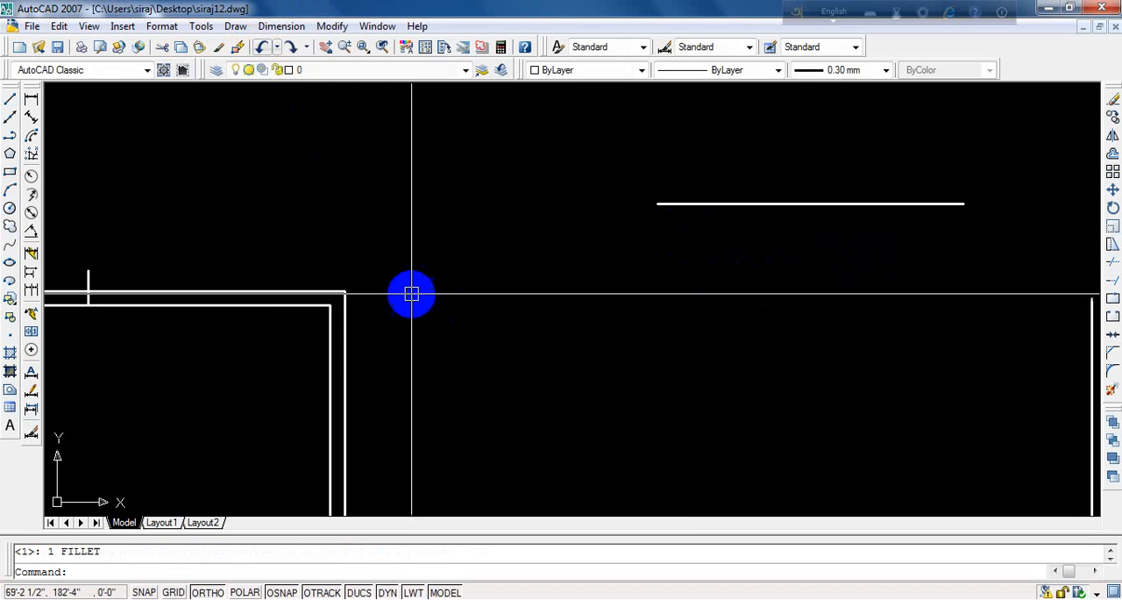
{"action": "scroll", "coordinate": [391, 265], "scroll_direction": "down", "scroll_amount": 4}
{"action": "scroll", "coordinate": [654, 278], "scroll_direction": "up", "scroll_amount": 3}
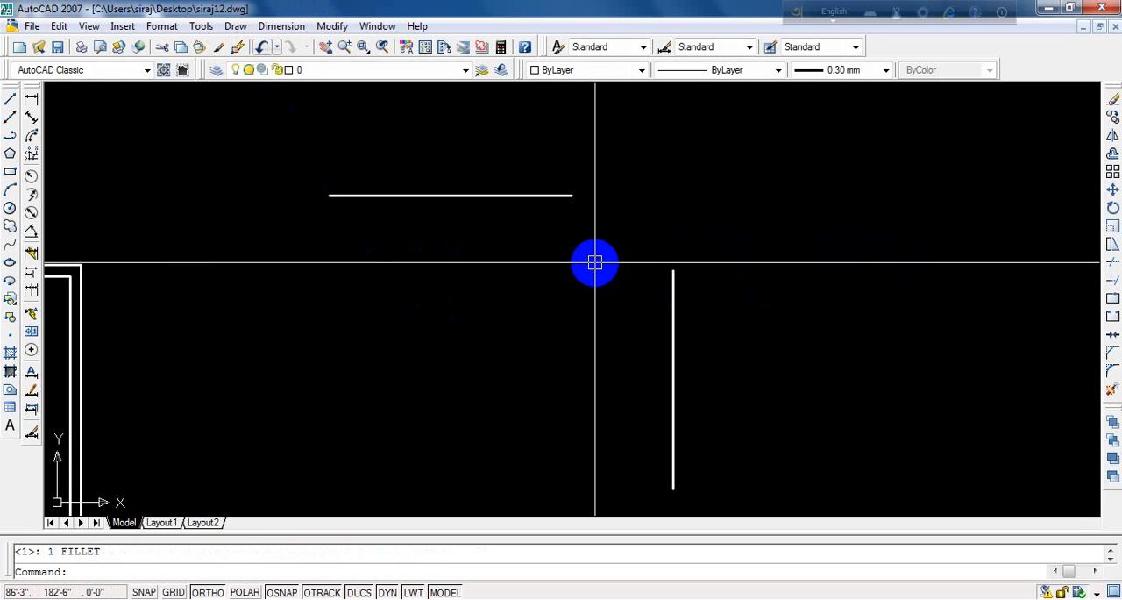
{"action": "type", "text": "f"}
{"action": "key", "text": "Return"}
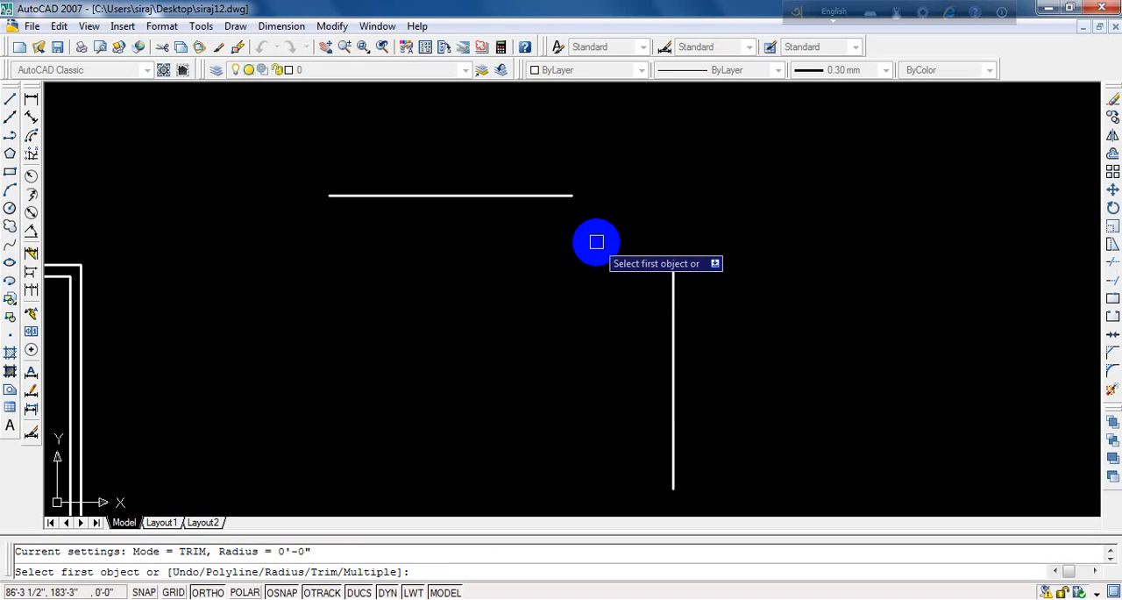
{"action": "key", "text": "Escape"}
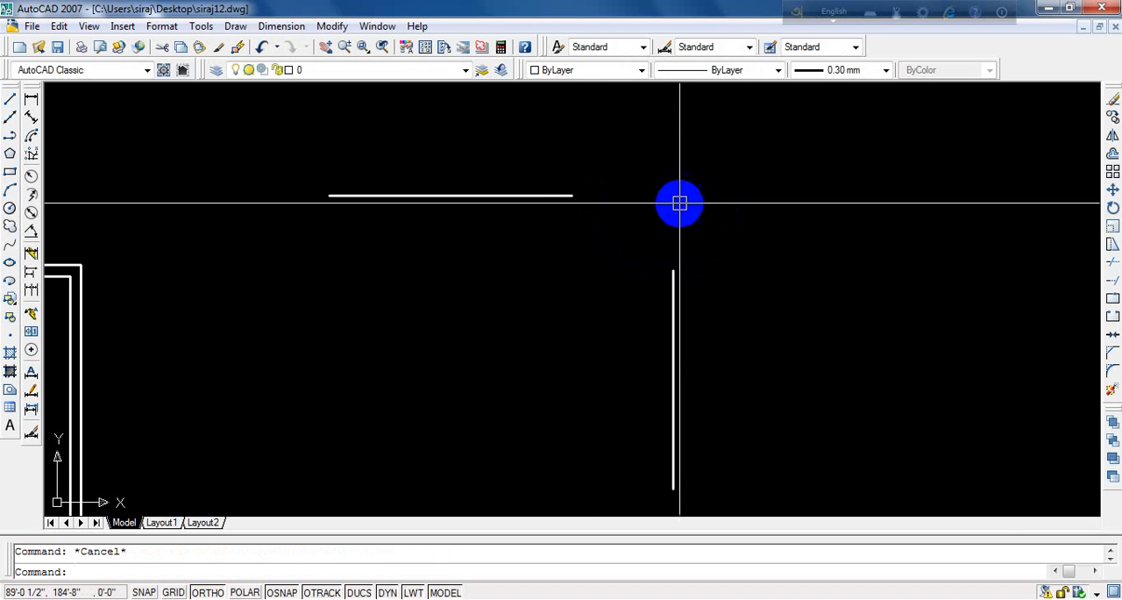
- Stretch the right end of the horizontal line past the vertical line's position
{"action": "left_click", "coordinate": [565, 196]}
{"action": "left_click", "coordinate": [571, 195]}
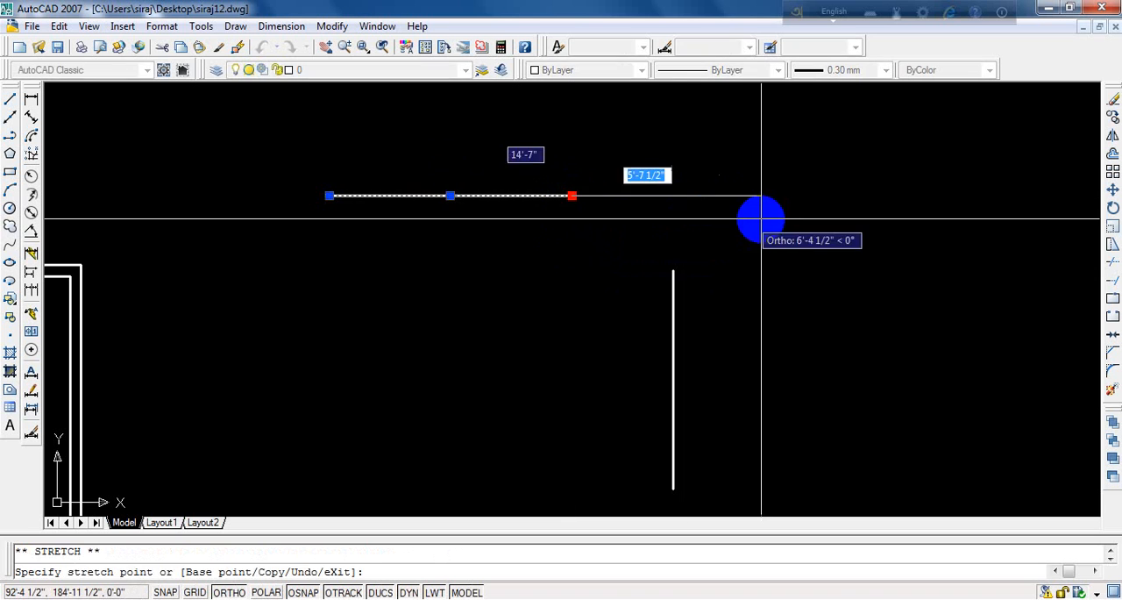
{"action": "left_click", "coordinate": [794, 220]}
{"action": "key", "text": "Return"}
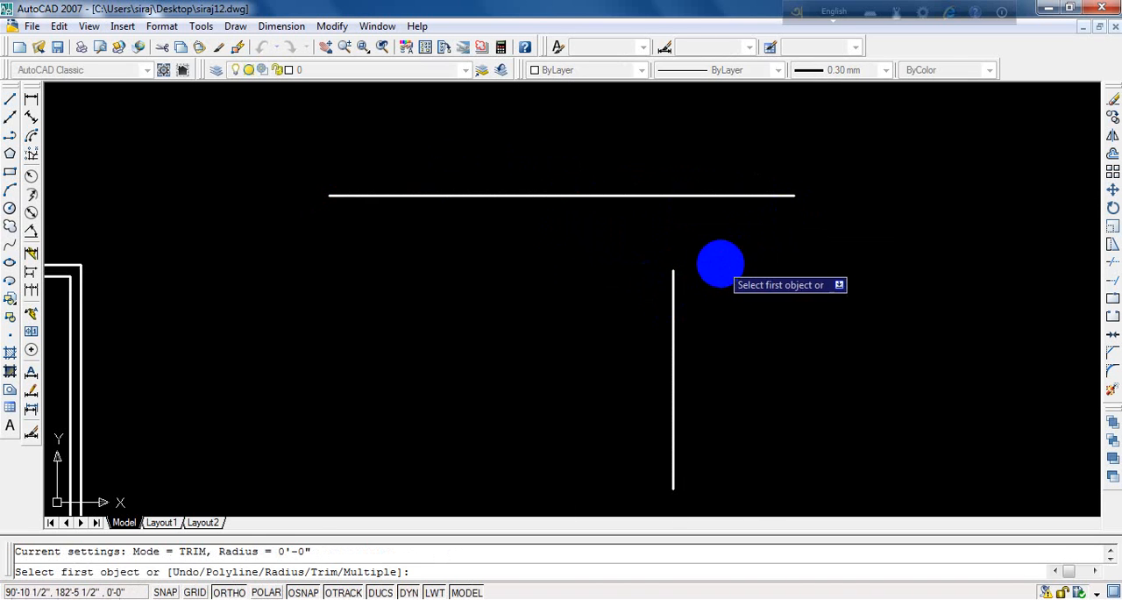
{"action": "key", "text": "Escape"}
- Stretch the upper end of the vertical line up across the horizontal line
{"action": "left_click", "coordinate": [673, 279]}
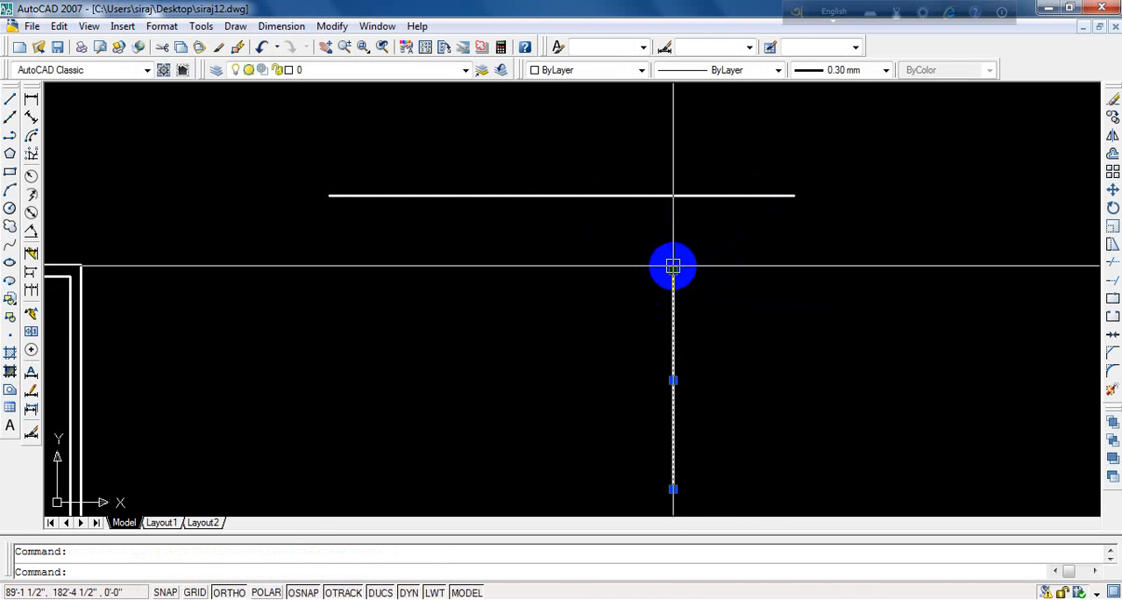
{"action": "left_click", "coordinate": [673, 265]}
{"action": "left_click", "coordinate": [688, 116]}
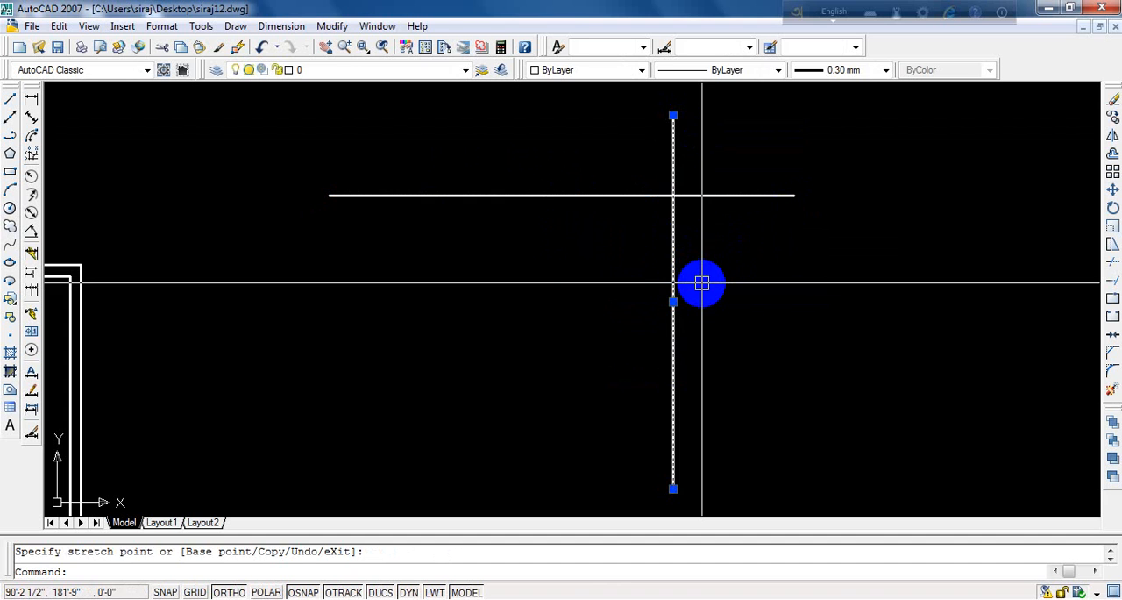
{"action": "key", "text": "Escape"}
- Trim the overhanging ends of the two crossing lines beyond their intersection to leave a clean corner
{"action": "type", "text": "tr"}
{"action": "key", "text": "Return"}
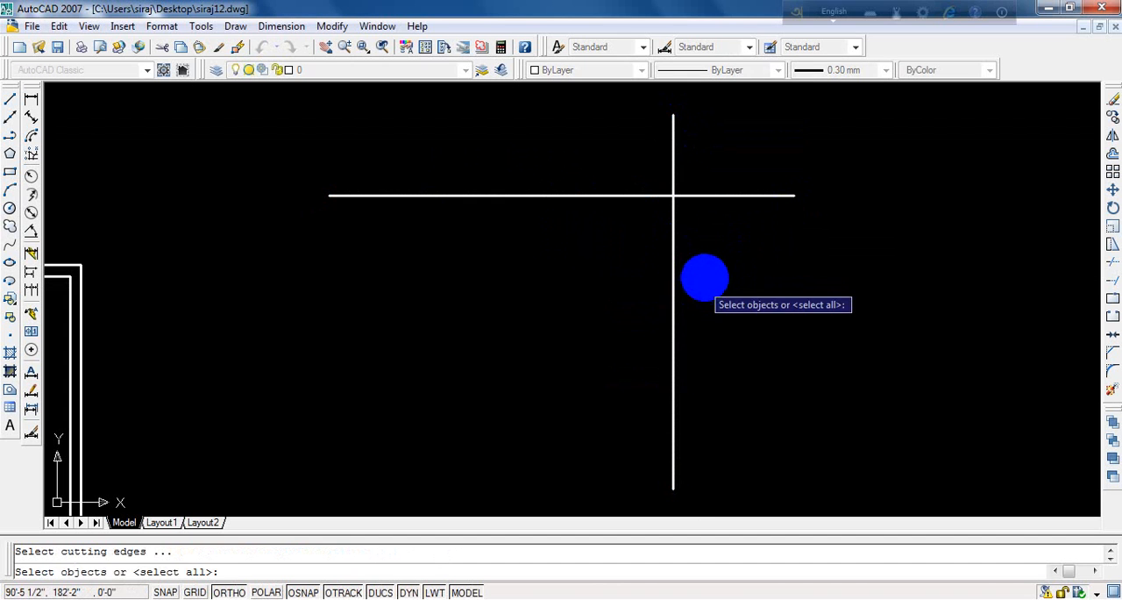
{"action": "key", "text": "Return"}
{"action": "left_click", "coordinate": [728, 195]}
{"action": "left_click", "coordinate": [702, 145]}
{"action": "left_click", "coordinate": [614, 173]}
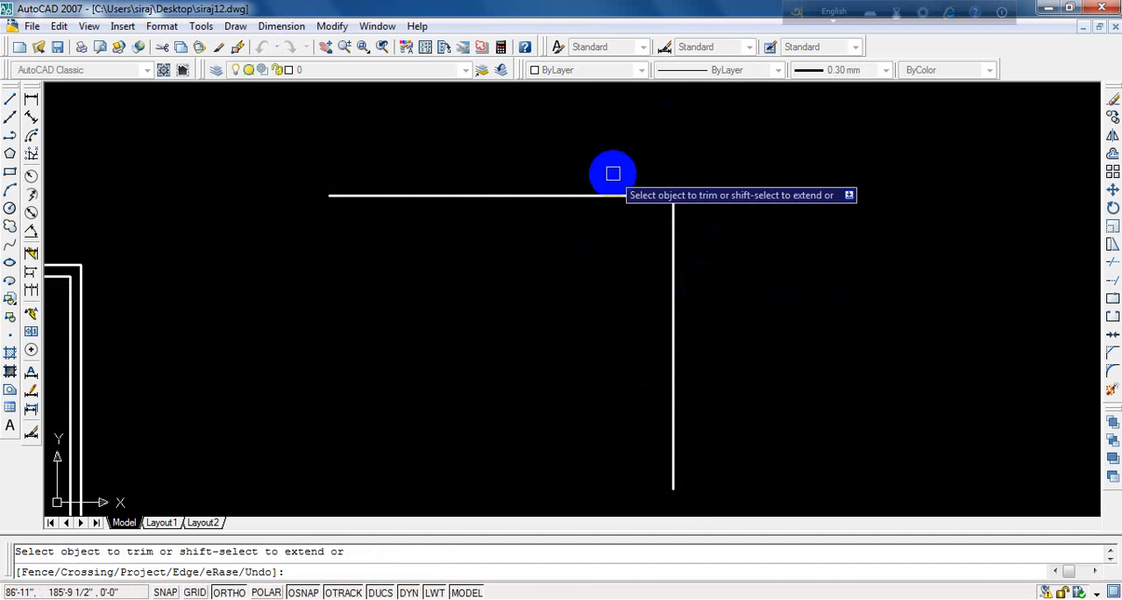
{"action": "key", "text": "Return"}
- Undo the trim and both line stretches
{"action": "left_click", "coordinate": [261, 47]}
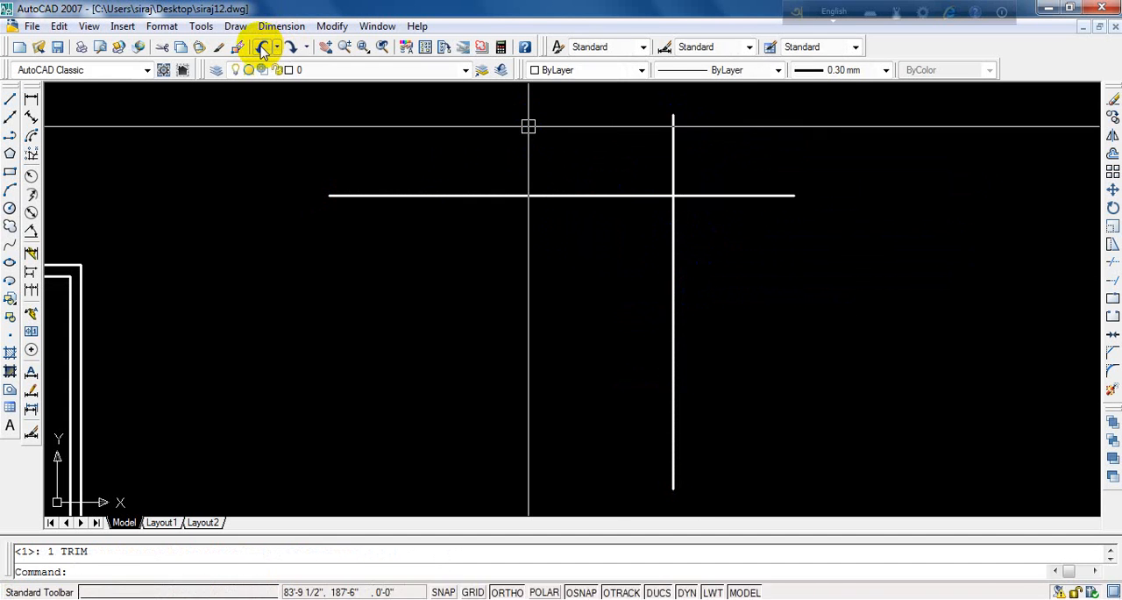
{"action": "left_click", "coordinate": [262, 47]}
{"action": "left_click", "coordinate": [261, 47]}
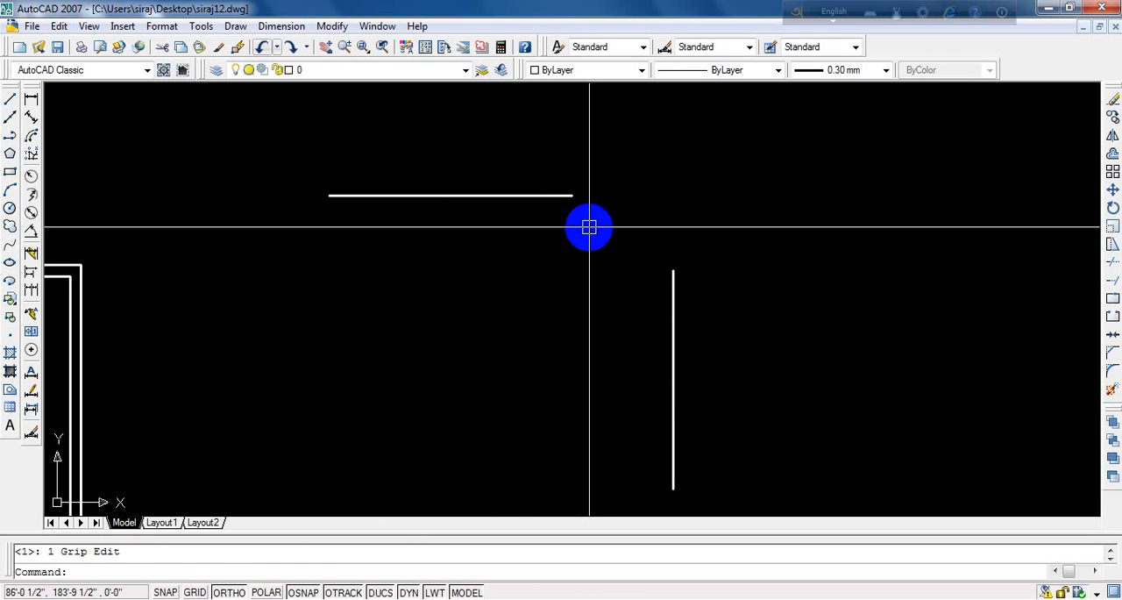
- Fillet the horizontal and vertical lines into a sharp corner with zero radius, and undo the result
{"action": "type", "text": "f"}
{"action": "key", "text": "Return"}
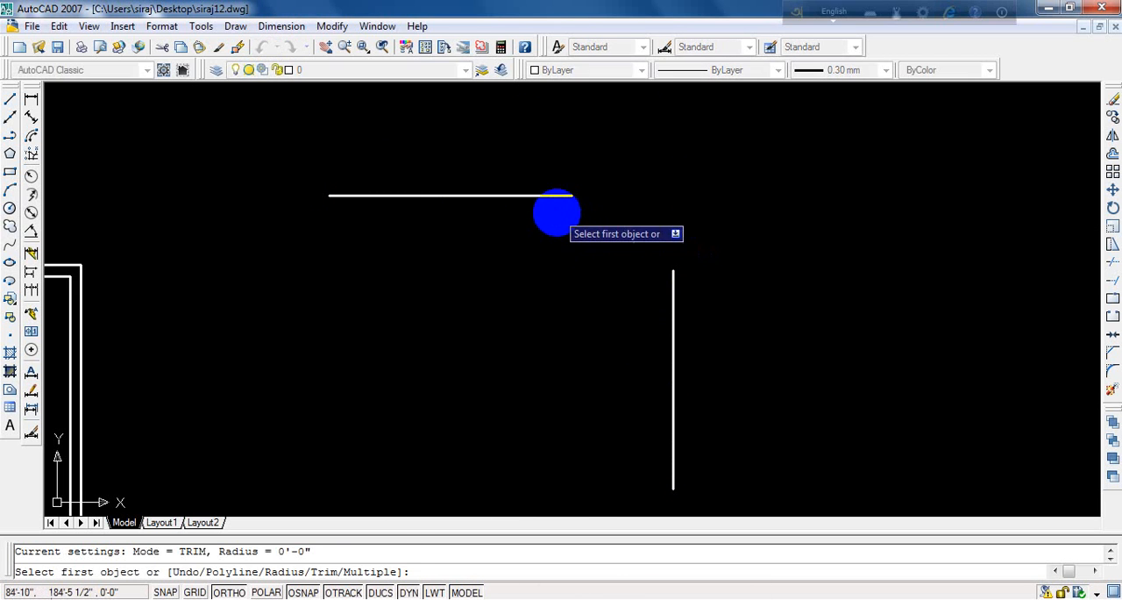
{"action": "left_click", "coordinate": [553, 197]}
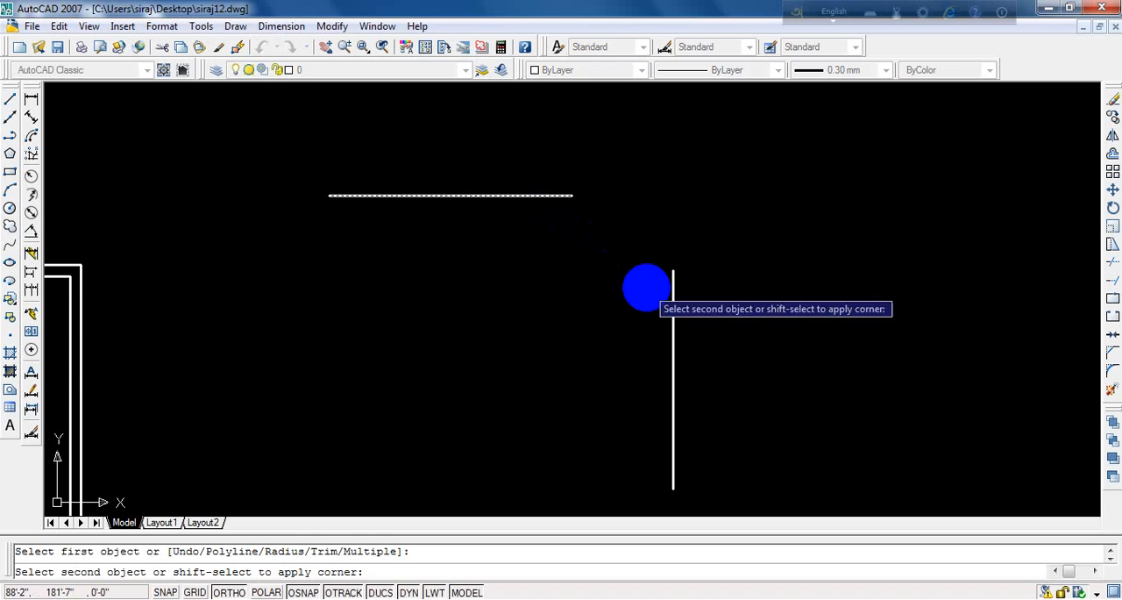
{"action": "left_click", "coordinate": [674, 320]}
{"action": "left_click", "coordinate": [261, 46]}
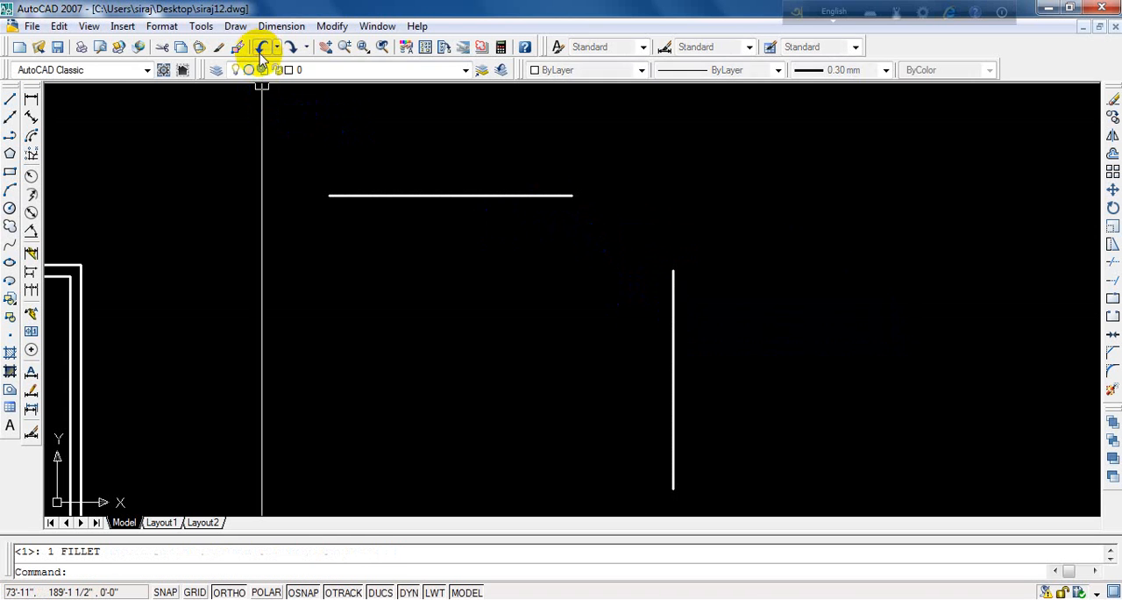
- Join the horizontal line's right end to the vertical line's upper end with a zero-radius Fillet
{"action": "type", "text": "f"}
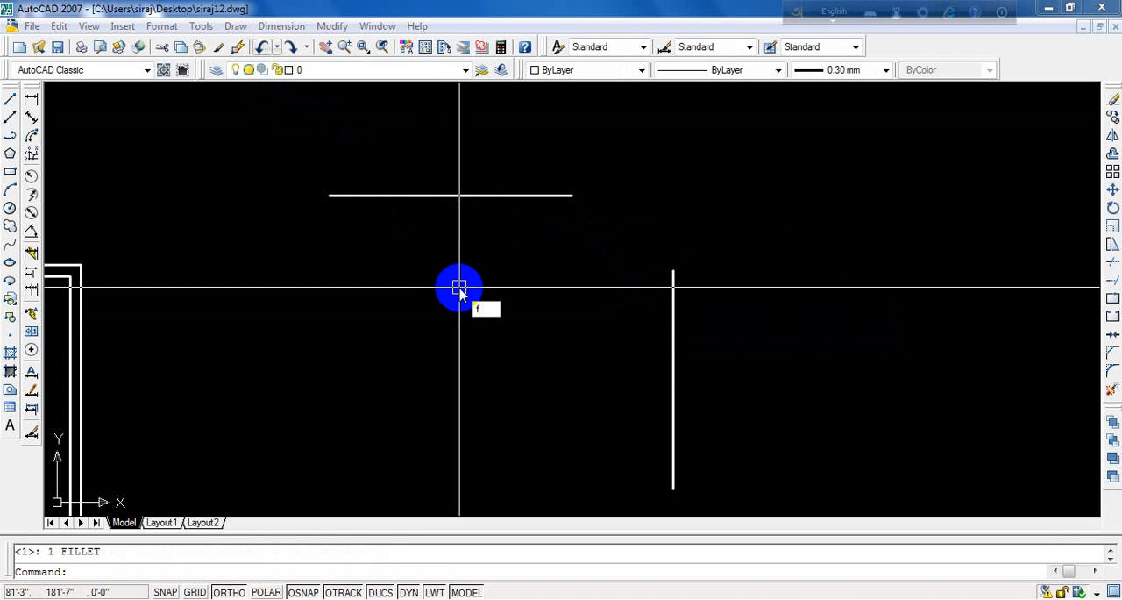
{"action": "key", "text": "Return"}
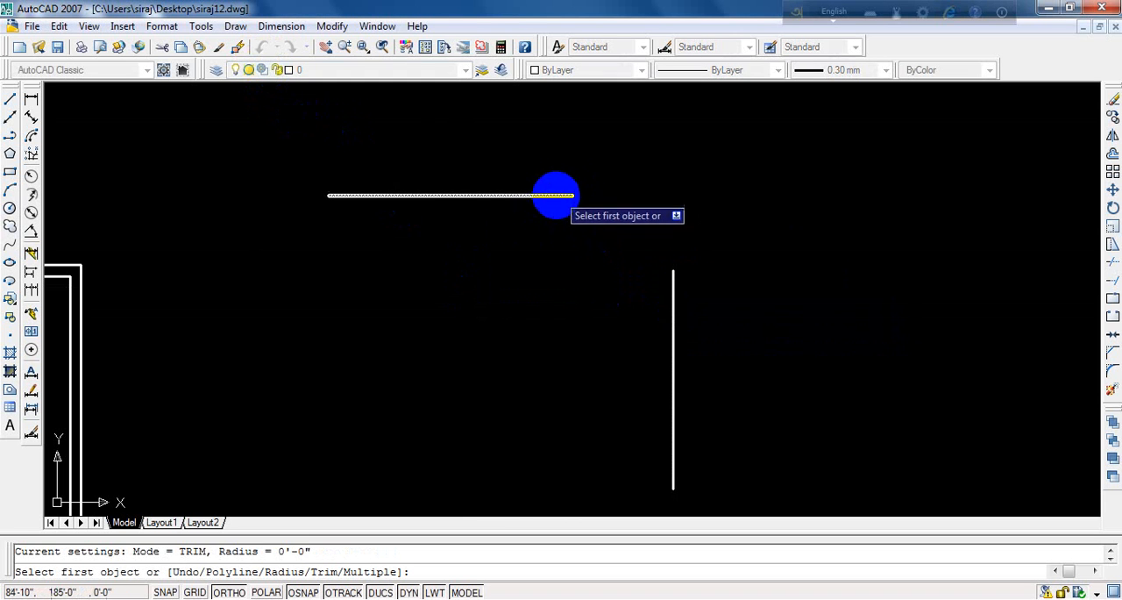
{"action": "left_click", "coordinate": [552, 194]}
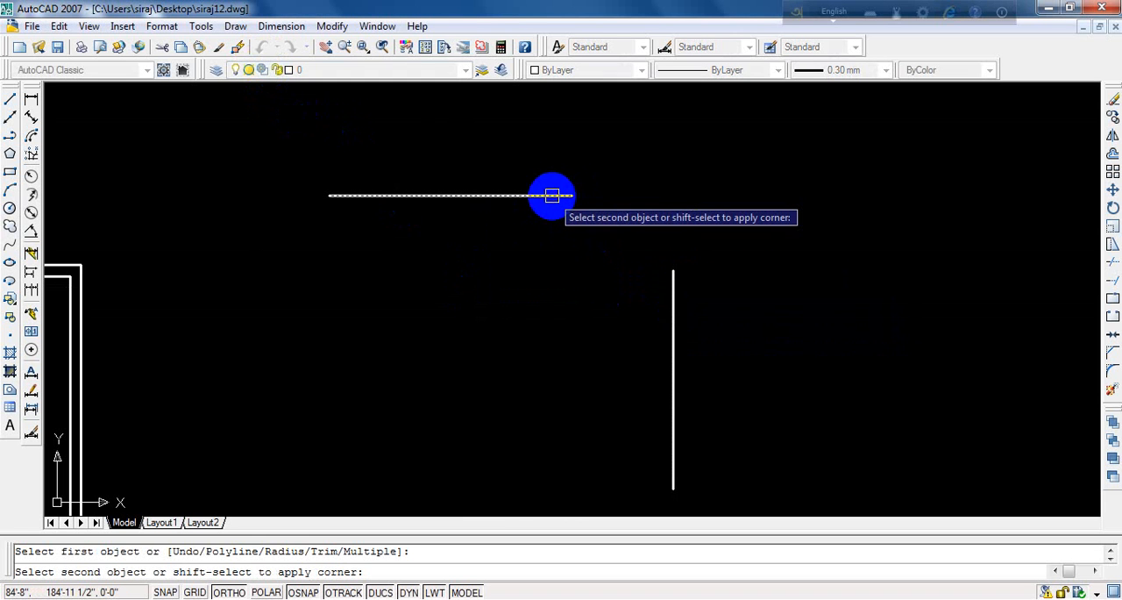
{"action": "left_click", "coordinate": [675, 306]}
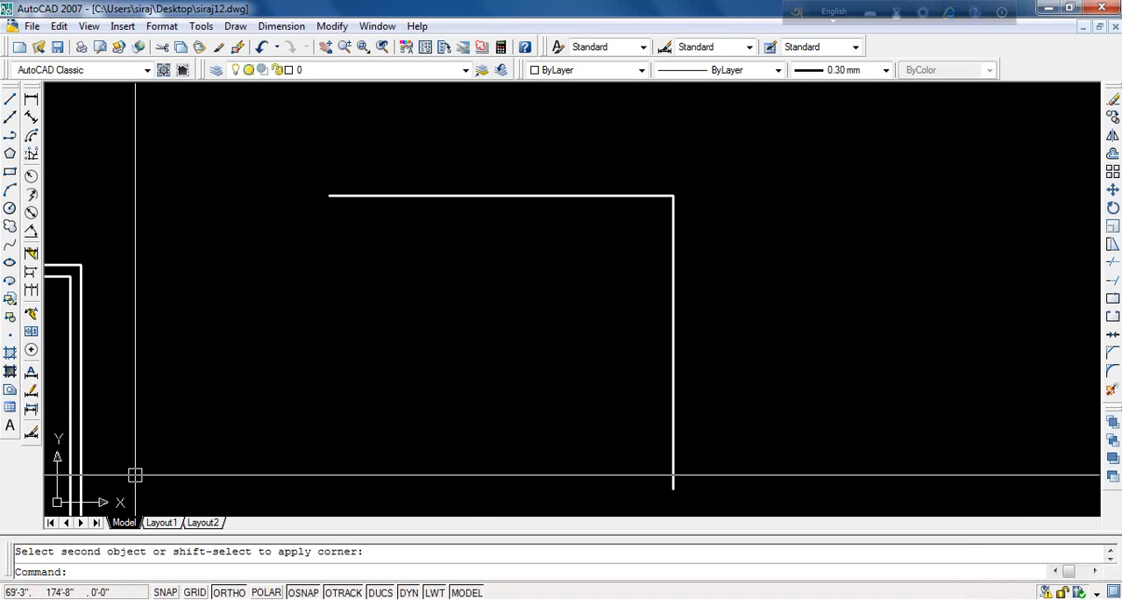
{"action": "left_click", "coordinate": [962, 598]}
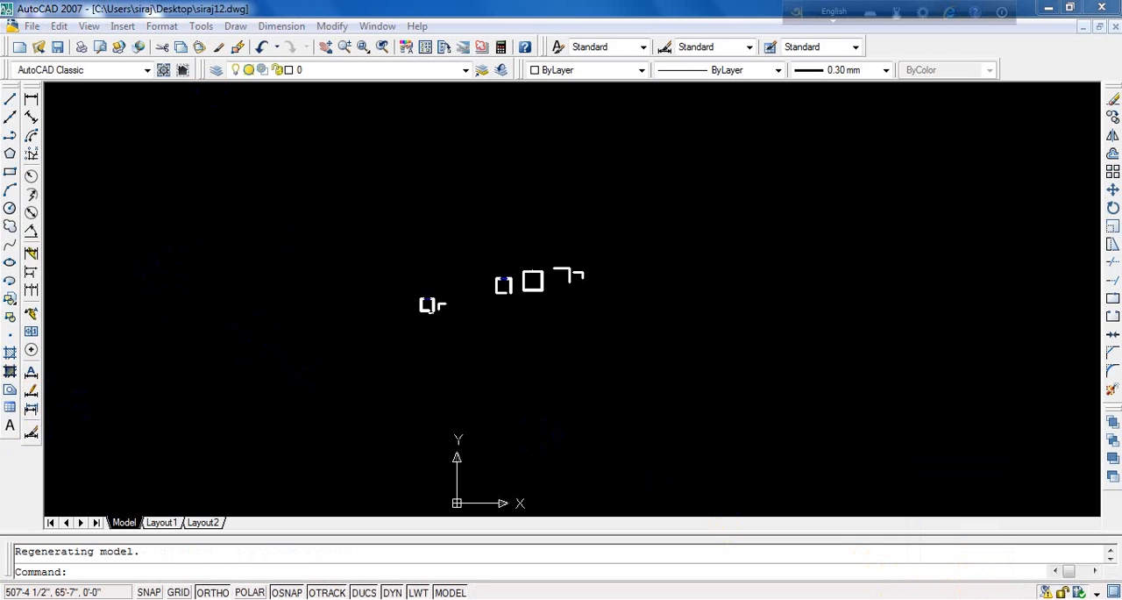
{"action": "left_click", "coordinate": [961, 598]}
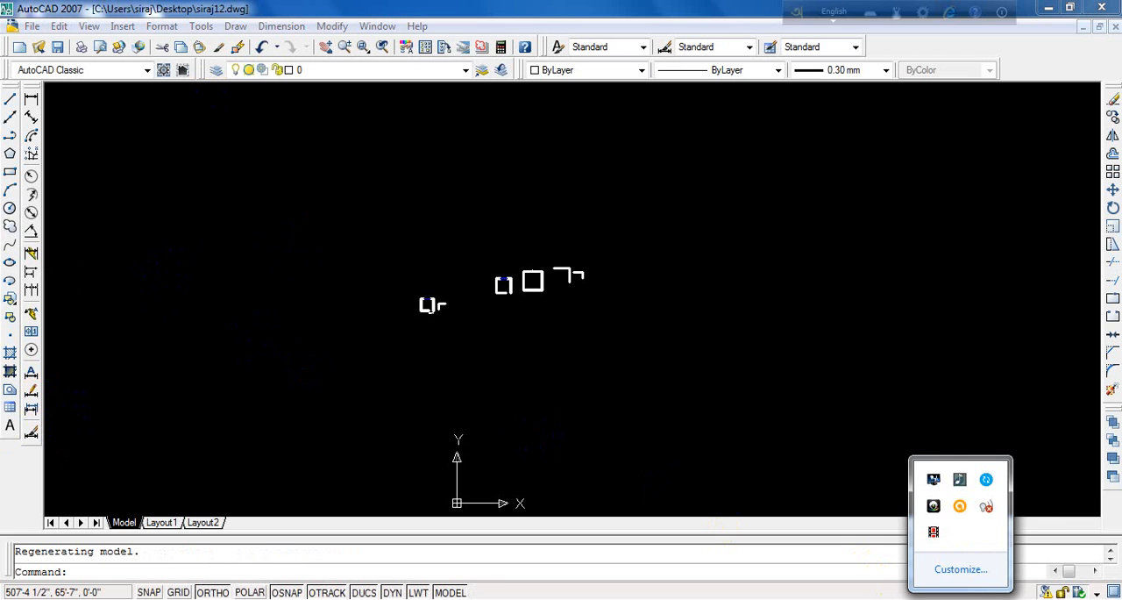
{"action": "left_click", "coordinate": [935, 533]}
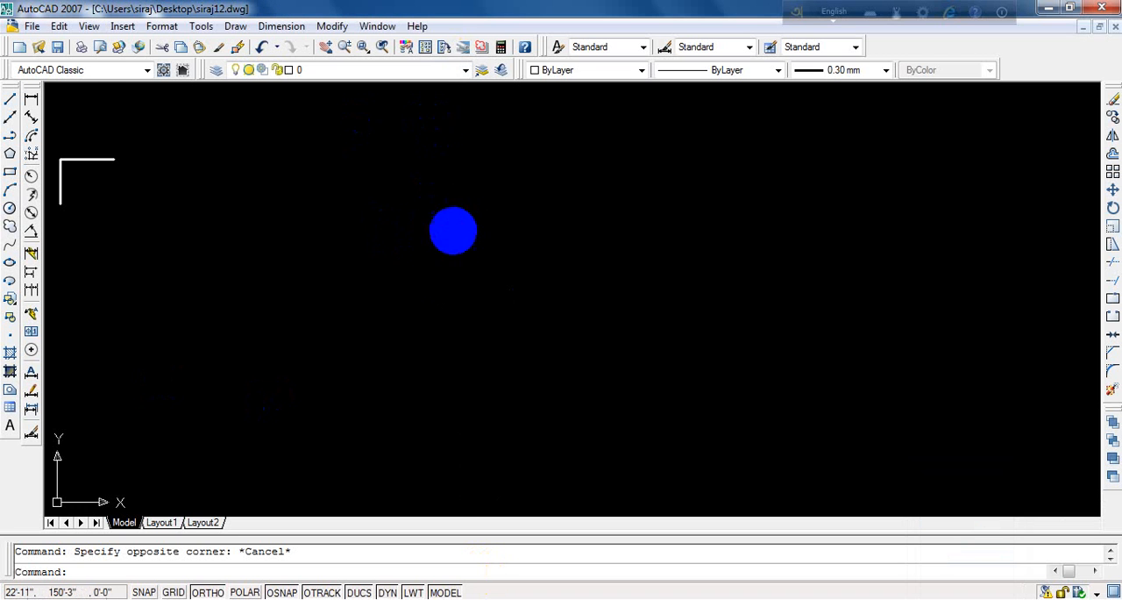
- Draw a diagonal line between the free ends of the L-shaped lines beside the dimensioned room, closing them into a triangle
{"action": "scroll", "coordinate": [453, 232], "scroll_direction": "down", "scroll_amount": 12}
{"action": "scroll", "coordinate": [359, 225], "scroll_direction": "up", "scroll_amount": 17}
{"action": "scroll", "coordinate": [457, 225], "scroll_direction": "down", "scroll_amount": 4}
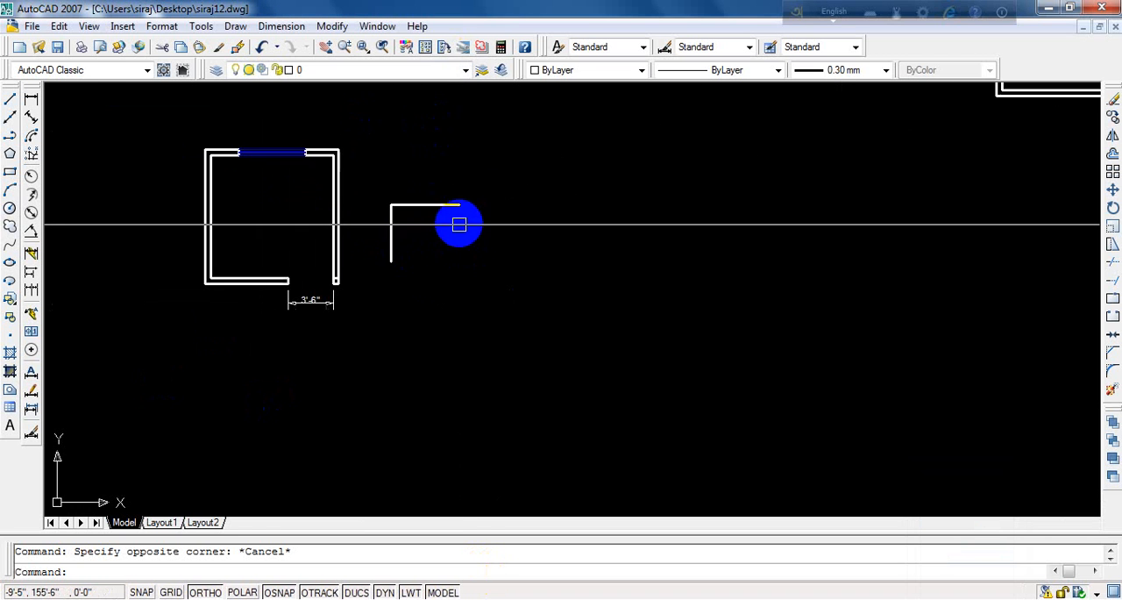
{"action": "left_click", "coordinate": [467, 179]}
{"action": "left_click", "coordinate": [385, 263]}
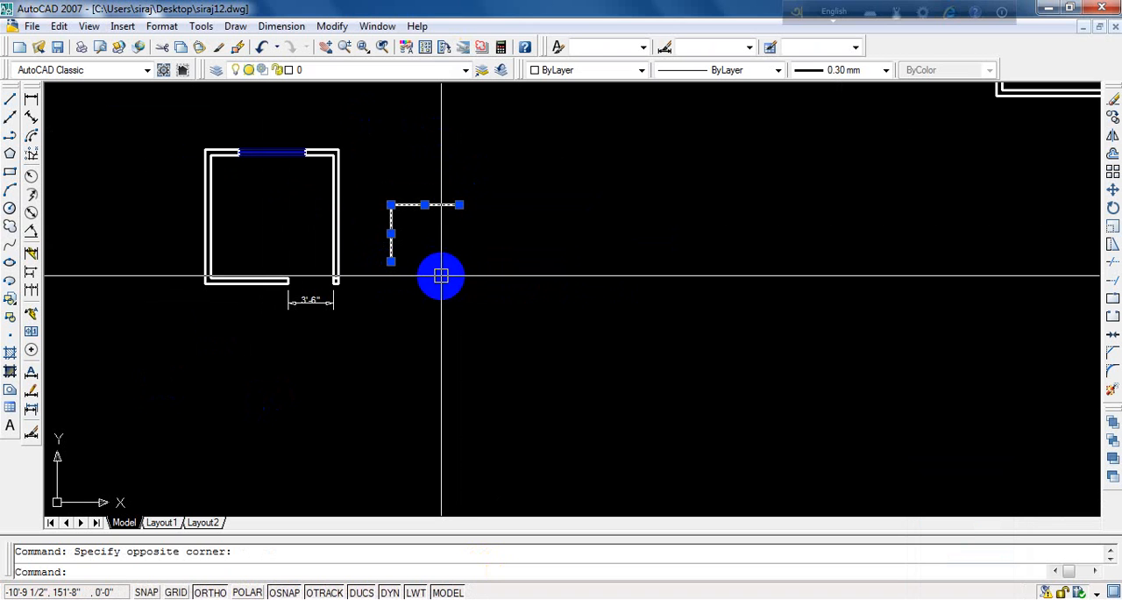
{"action": "key", "text": "Escape"}
{"action": "scroll", "coordinate": [448, 225], "scroll_direction": "up", "scroll_amount": 3}
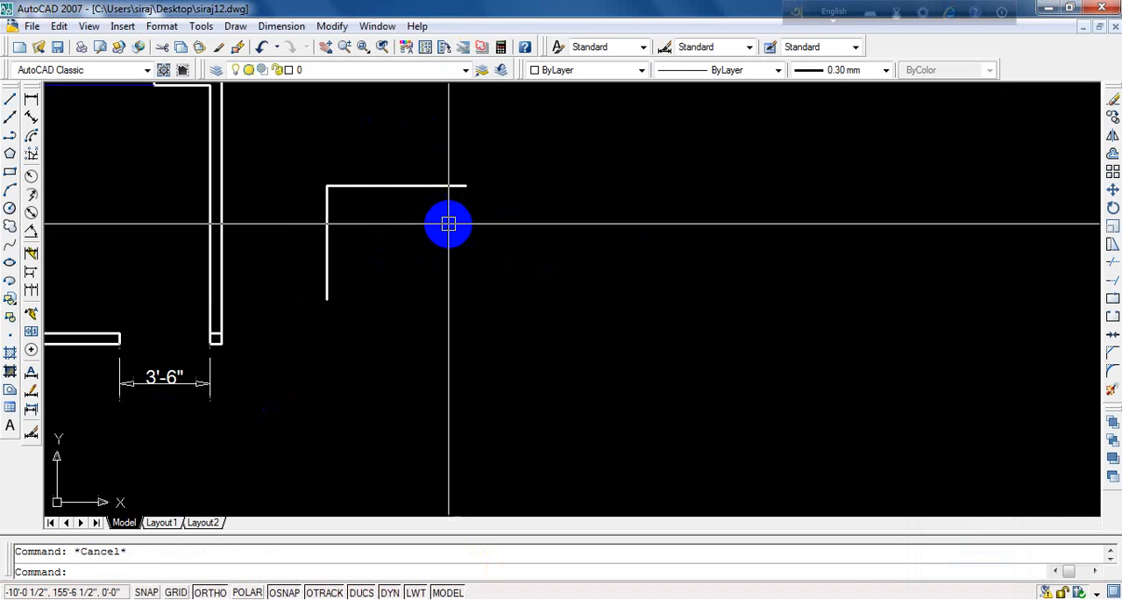
{"action": "type", "text": "l"}
{"action": "key", "text": "Return"}
{"action": "left_click", "coordinate": [466, 186]}
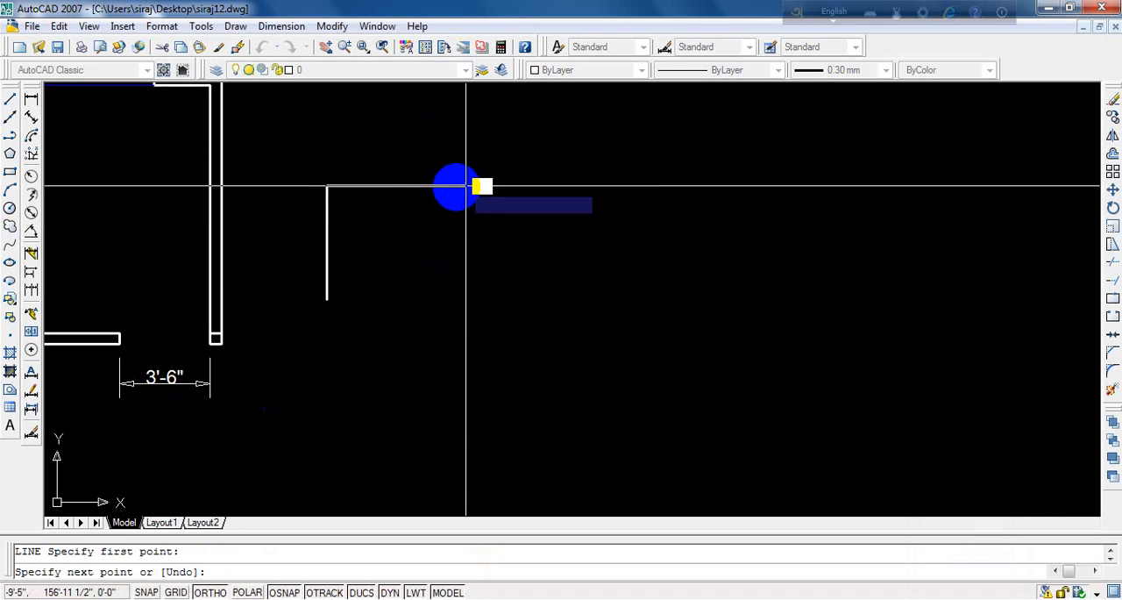
{"action": "left_click", "coordinate": [327, 298]}
{"action": "key", "text": "Return"}
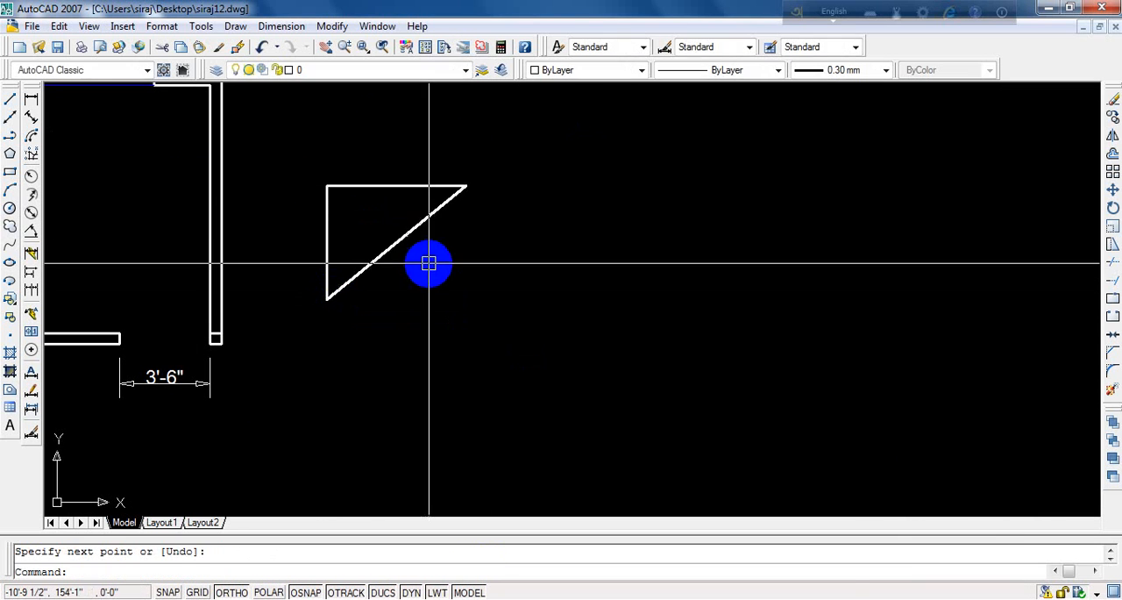
- Mirror the triangle about a vertical line through its right corner, keeping the original
{"action": "scroll", "coordinate": [467, 247], "scroll_direction": "down", "scroll_amount": 3}
{"action": "scroll", "coordinate": [445, 243], "scroll_direction": "up", "scroll_amount": 2}
{"action": "type", "text": "m"}
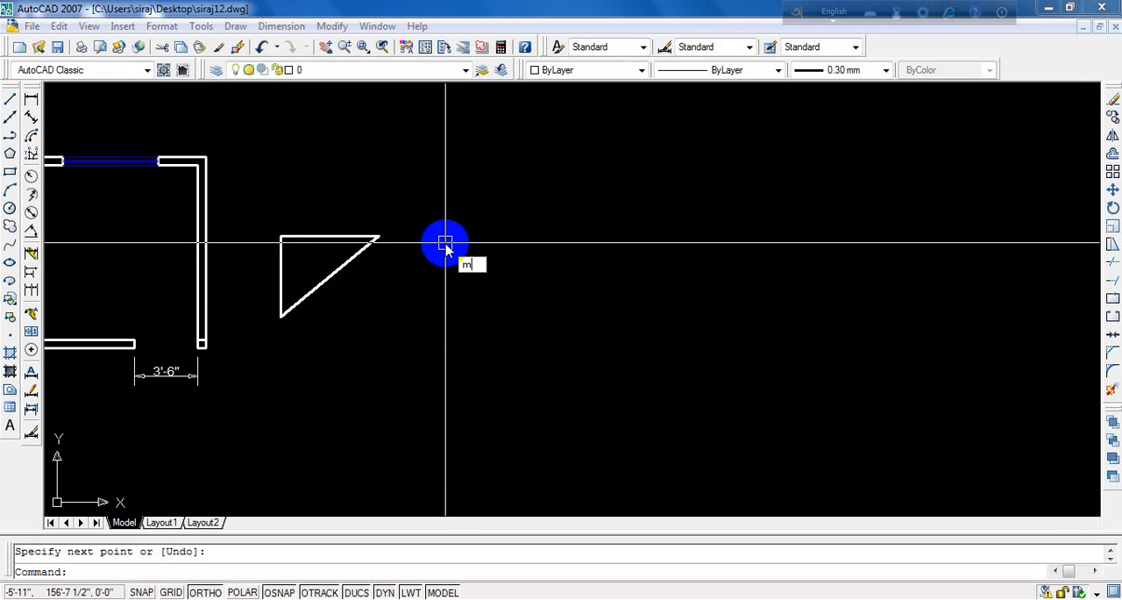
{"action": "type", "text": "i"}
{"action": "key", "text": "Return"}
{"action": "left_click", "coordinate": [436, 183]}
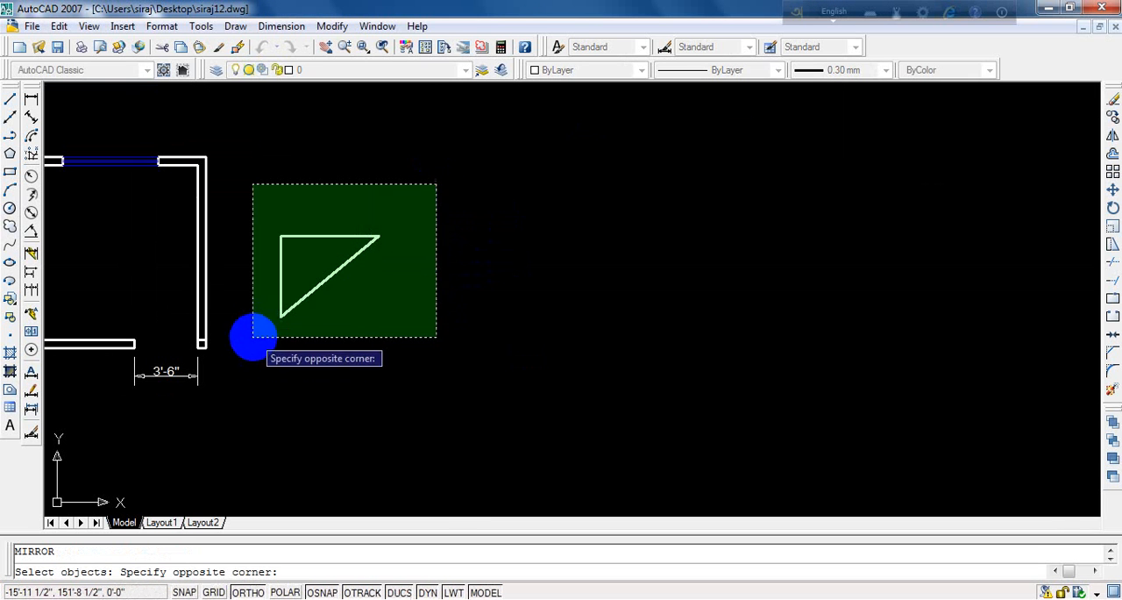
{"action": "left_click", "coordinate": [482, 196]}
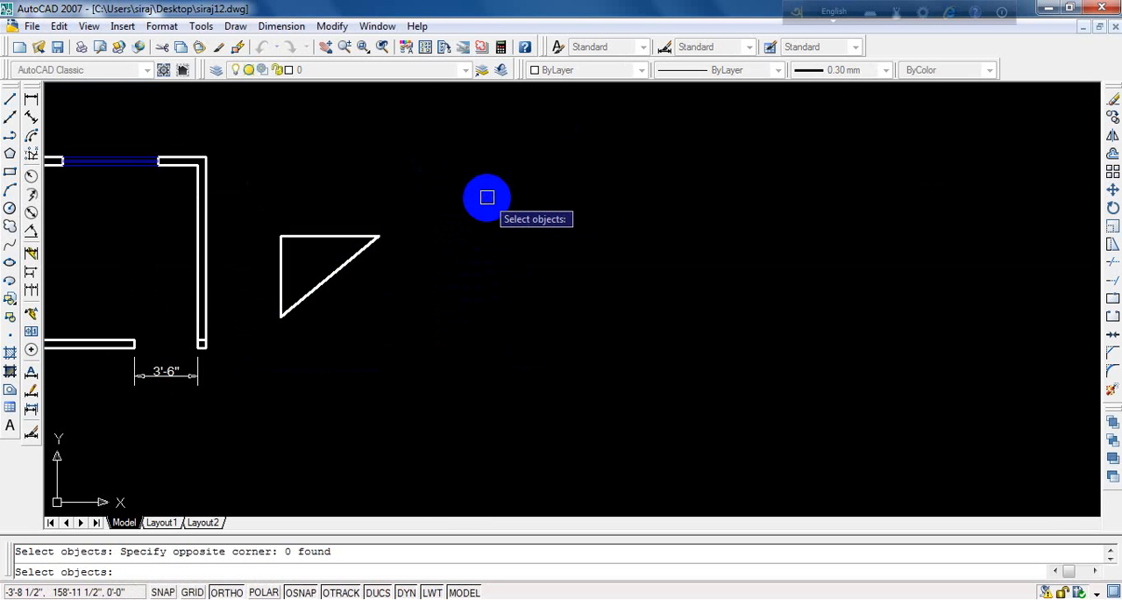
{"action": "left_click", "coordinate": [465, 175]}
{"action": "left_click", "coordinate": [259, 346]}
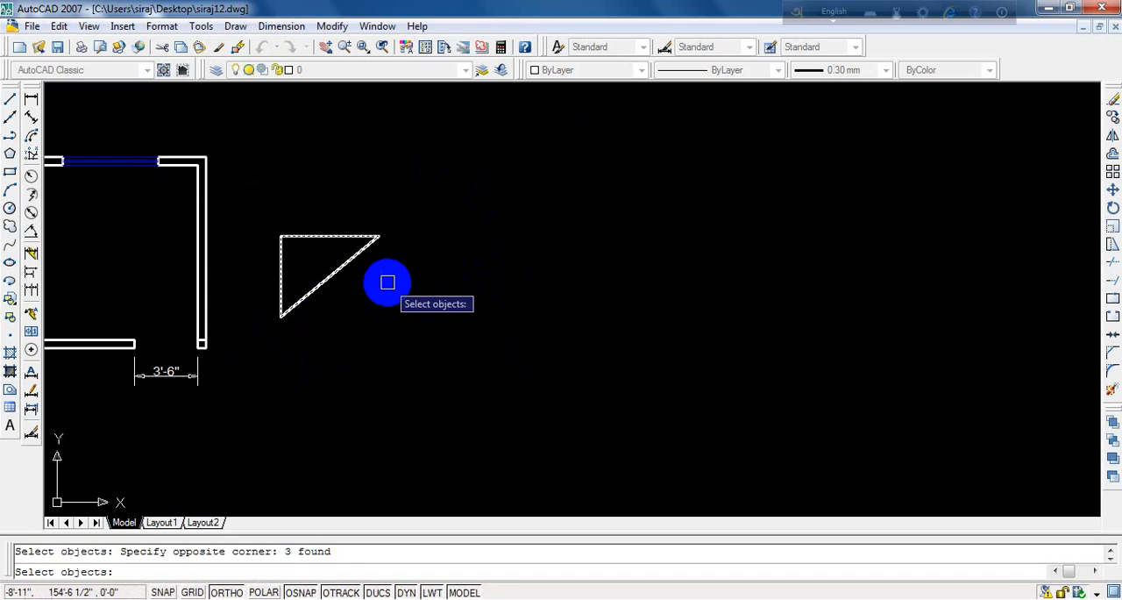
{"action": "key", "text": "Return"}
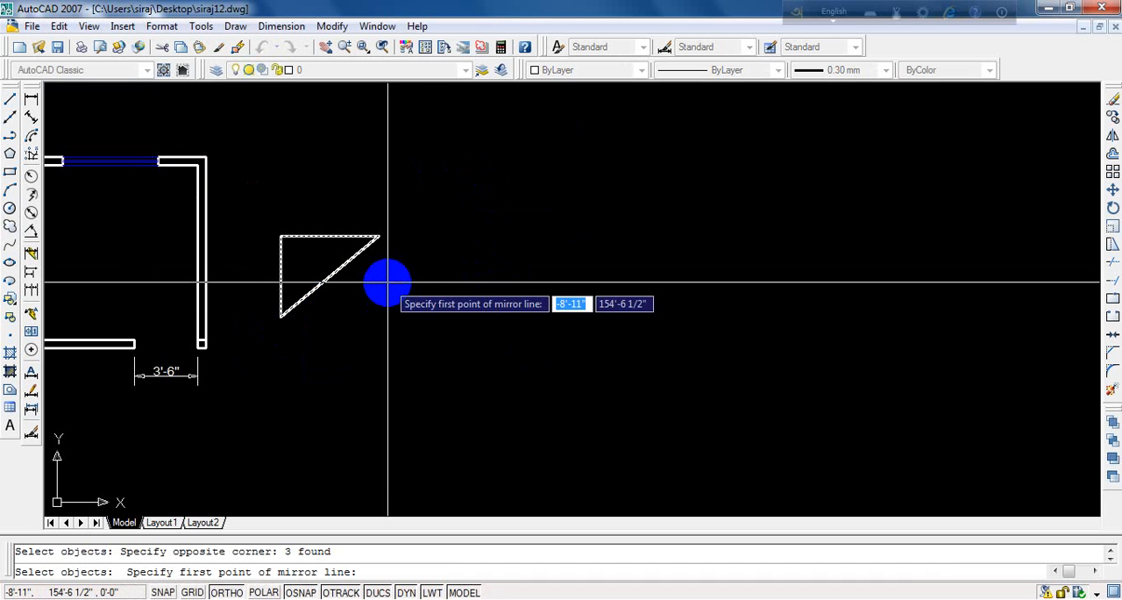
{"action": "left_click", "coordinate": [379, 237]}
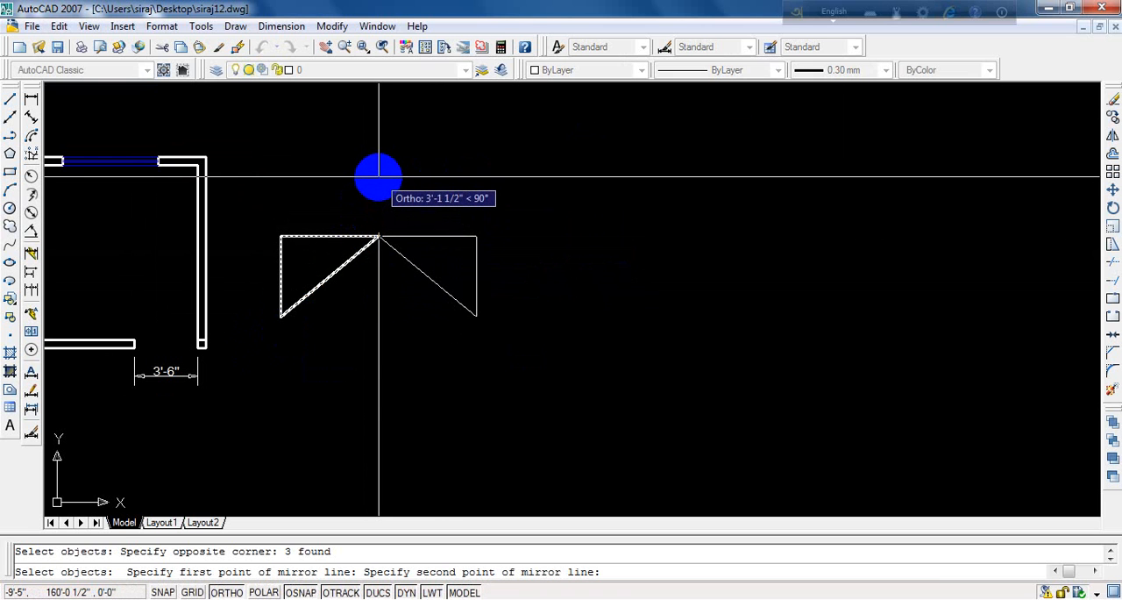
{"action": "left_click", "coordinate": [379, 178]}
{"action": "key", "text": "Return"}
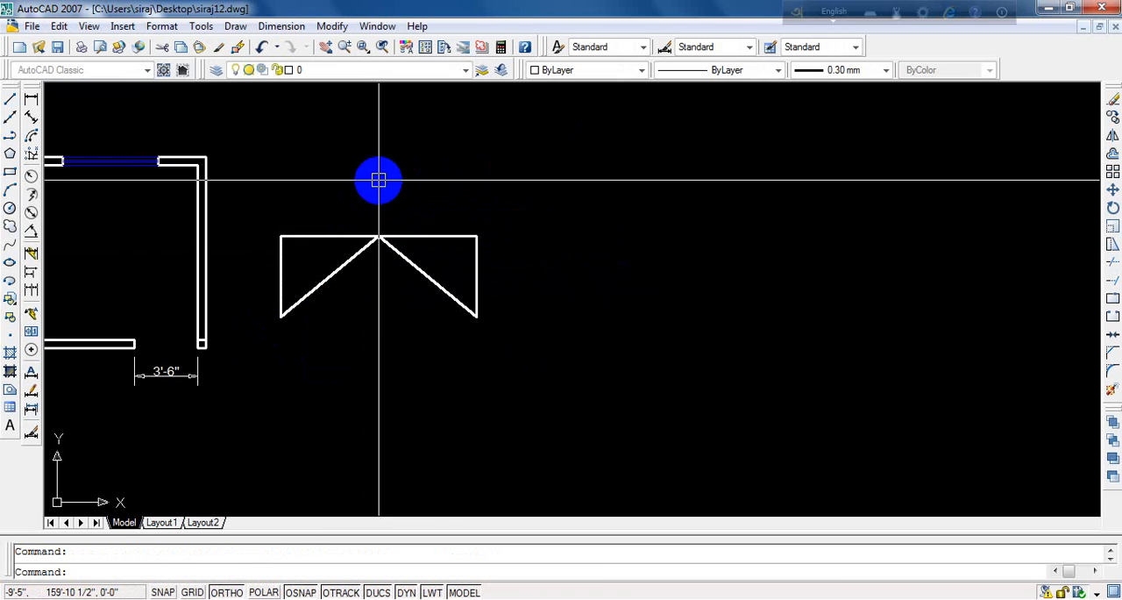
- Erase the triangle and its mirrored copy beside the room plan
{"action": "scroll", "coordinate": [384, 255], "scroll_direction": "up", "scroll_amount": 3}
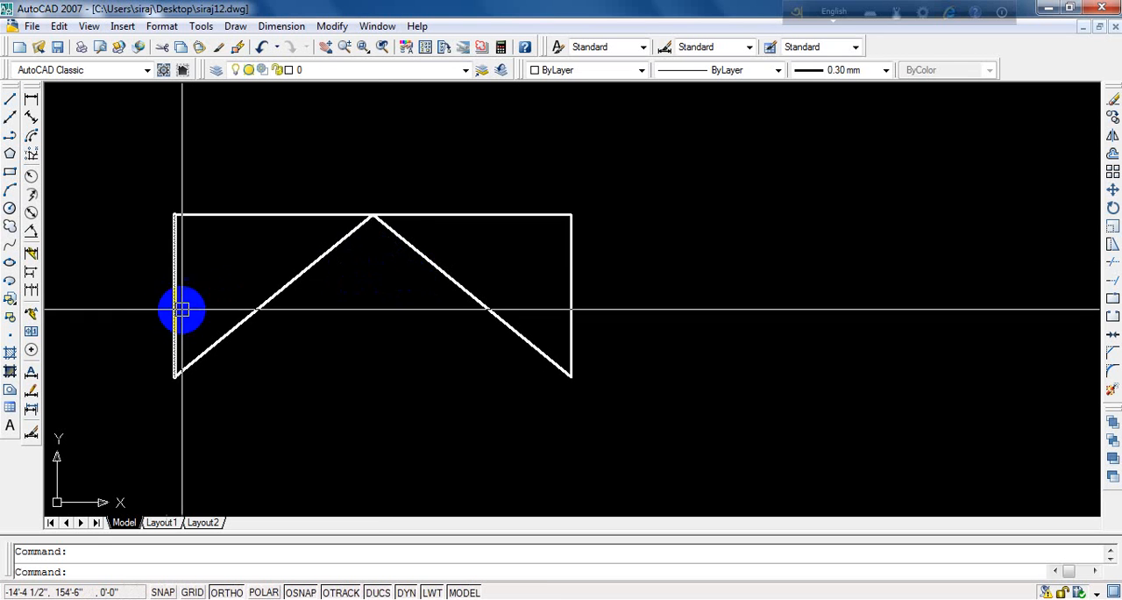
{"action": "scroll", "coordinate": [321, 267], "scroll_direction": "down", "scroll_amount": 3}
{"action": "scroll", "coordinate": [324, 263], "scroll_direction": "down", "scroll_amount": 4}
{"action": "scroll", "coordinate": [334, 263], "scroll_direction": "up", "scroll_amount": 5}
{"action": "scroll", "coordinate": [421, 263], "scroll_direction": "down", "scroll_amount": 4}
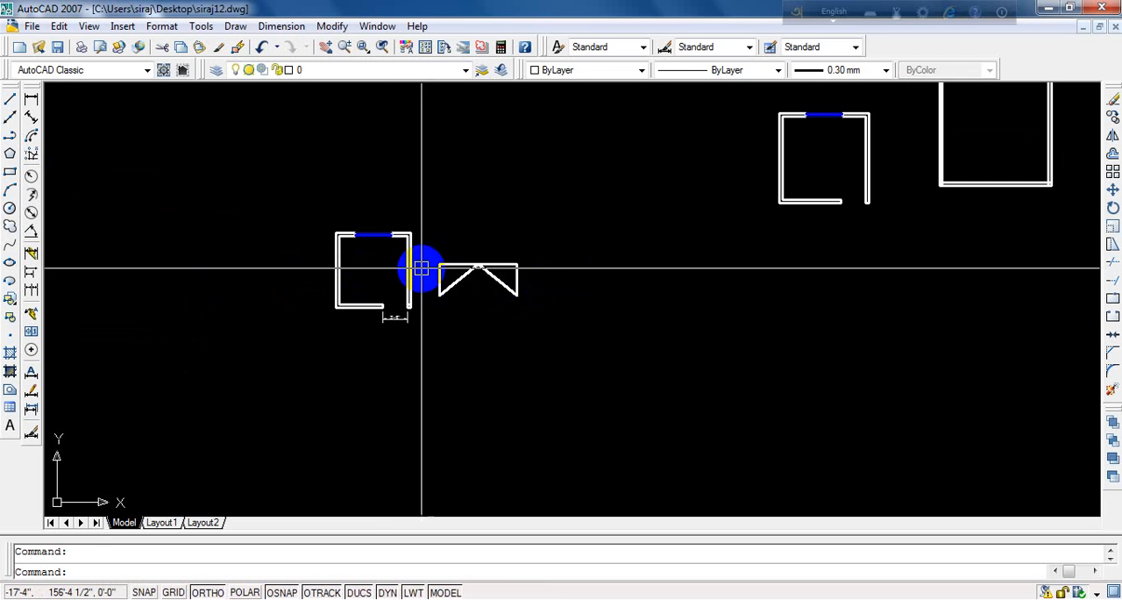
{"action": "scroll", "coordinate": [382, 266], "scroll_direction": "up", "scroll_amount": 3}
{"action": "left_click", "coordinate": [669, 199]}
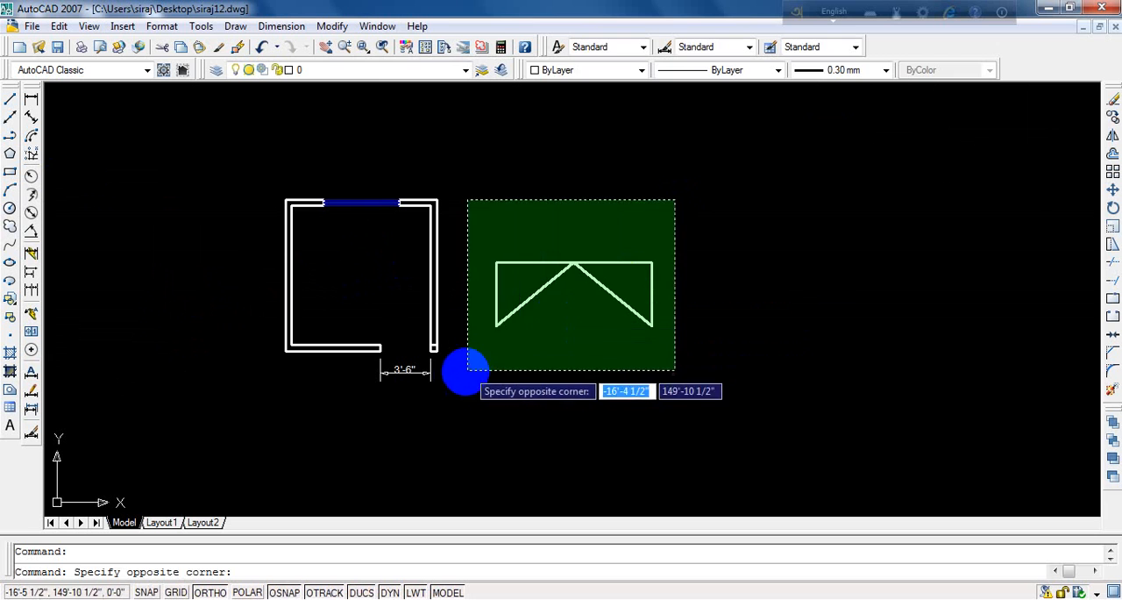
{"action": "left_click", "coordinate": [465, 371]}
{"action": "left_click", "coordinate": [1113, 99]}
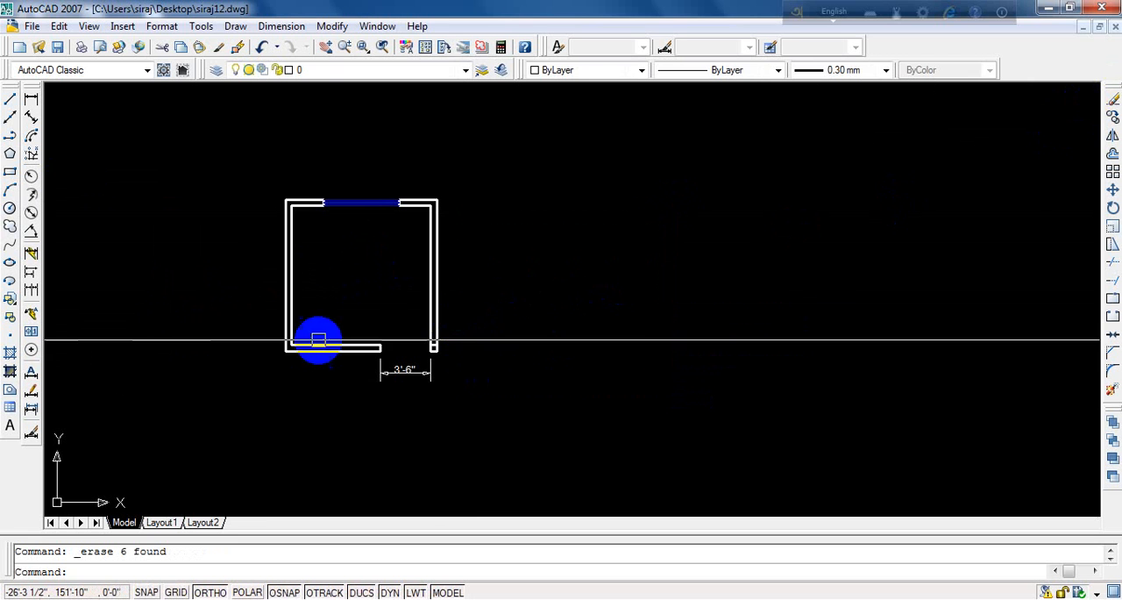
- Mirror the whole room plan with its window and door dimension about the right wall's outer edge, keeping the source objects
{"action": "left_click", "coordinate": [450, 169]}
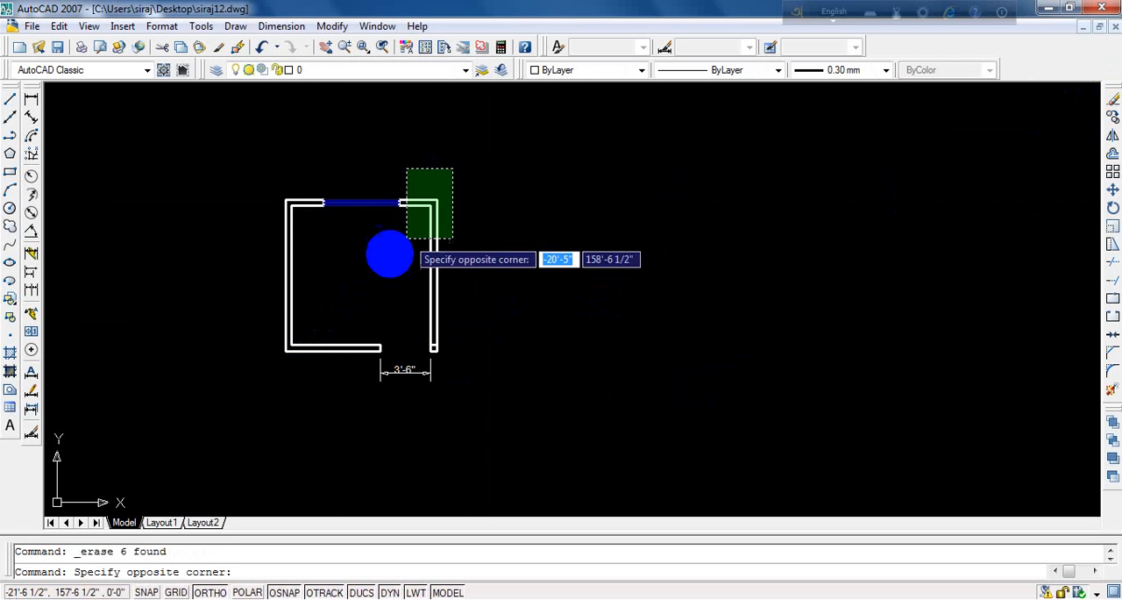
{"action": "left_click", "coordinate": [253, 402]}
{"action": "key", "text": "Escape"}
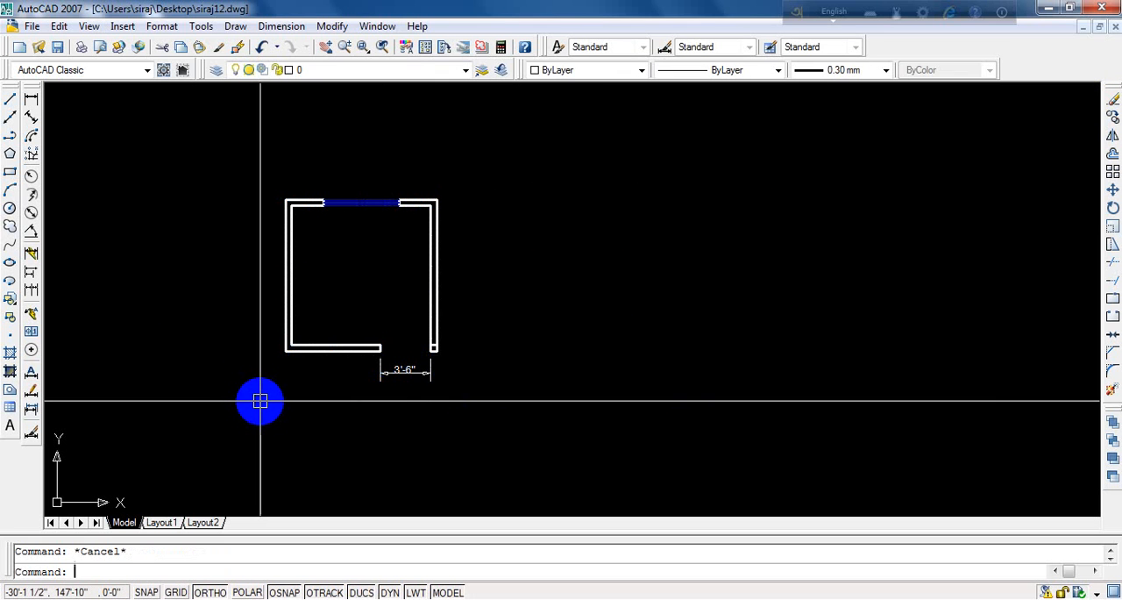
{"action": "type", "text": "mi"}
{"action": "key", "text": "Return"}
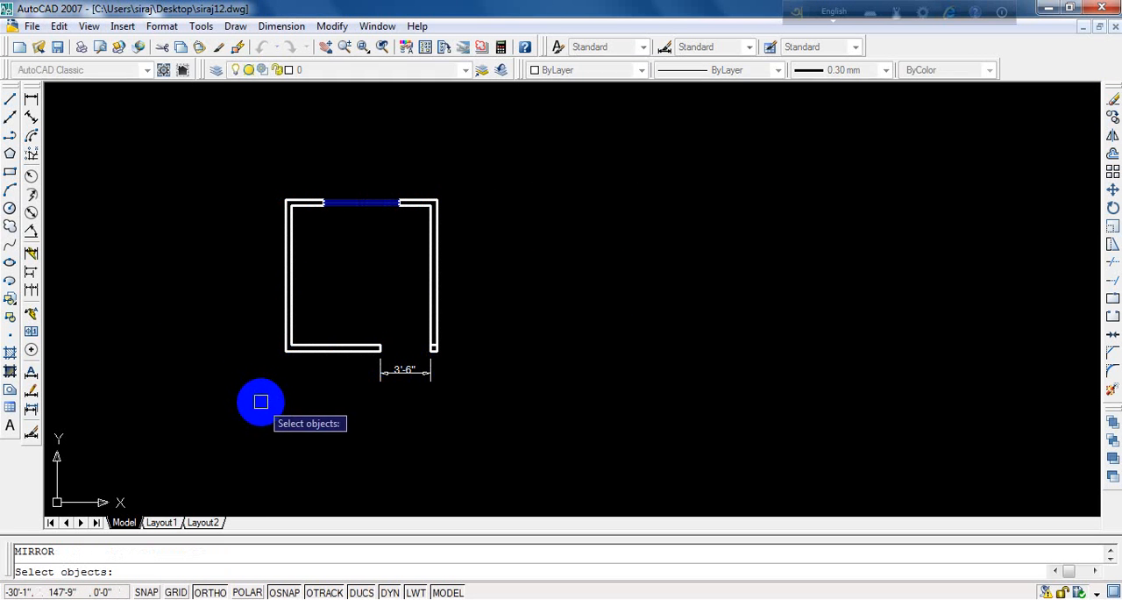
{"action": "left_click", "coordinate": [454, 182]}
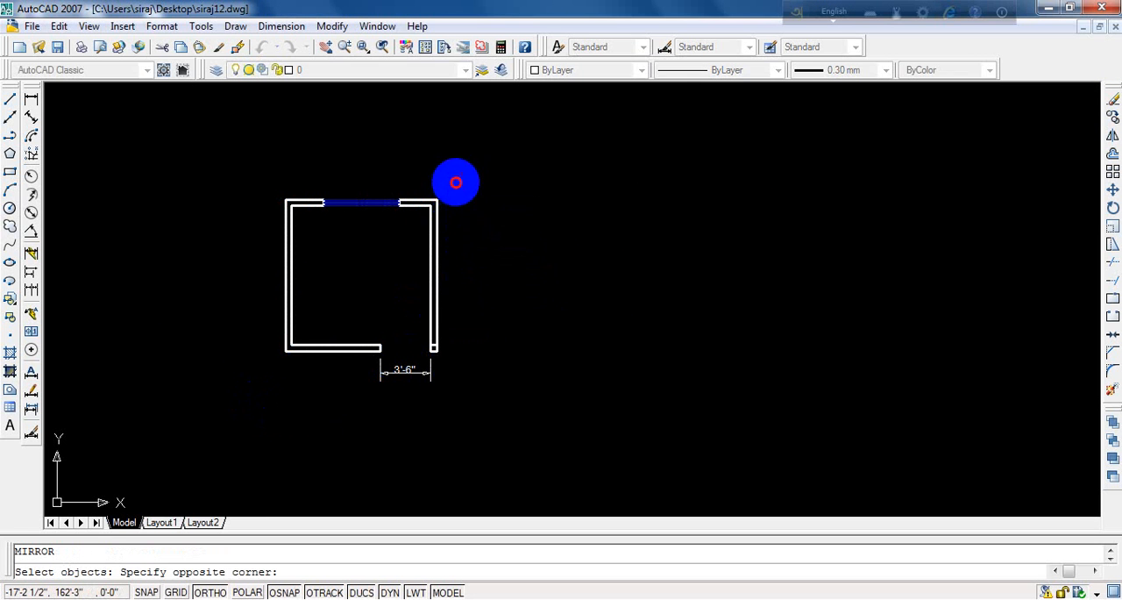
{"action": "left_click", "coordinate": [261, 412]}
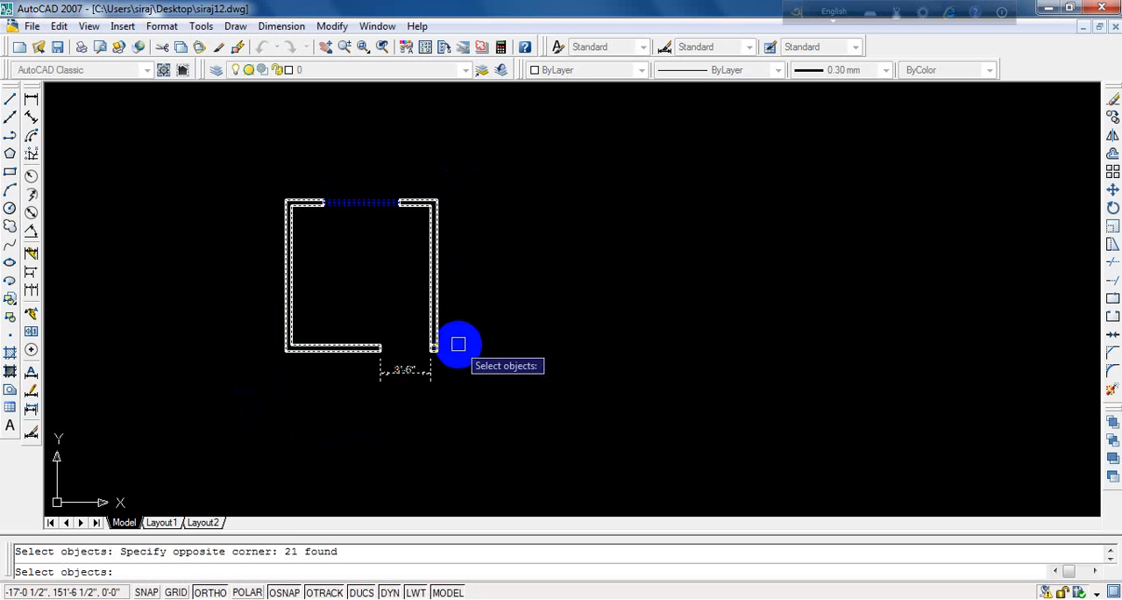
{"action": "key", "text": "Return"}
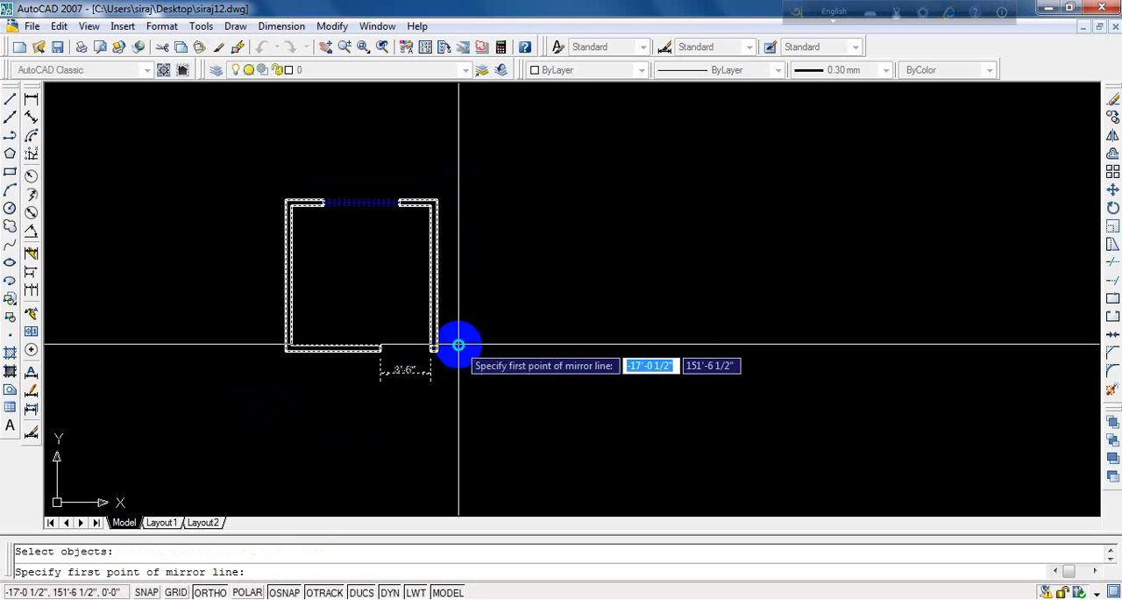
{"action": "left_click", "coordinate": [437, 200]}
{"action": "left_click", "coordinate": [437, 103]}
{"action": "key", "text": "Return"}
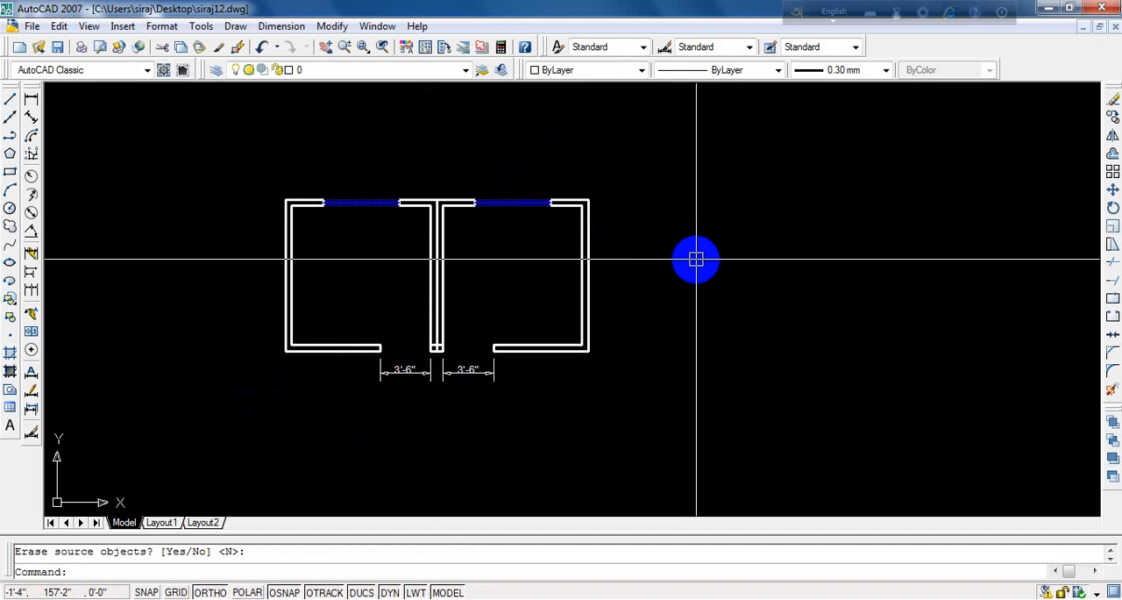
- Undo the mirroring of the room plan
{"action": "scroll", "coordinate": [430, 339], "scroll_direction": "up", "scroll_amount": 5}
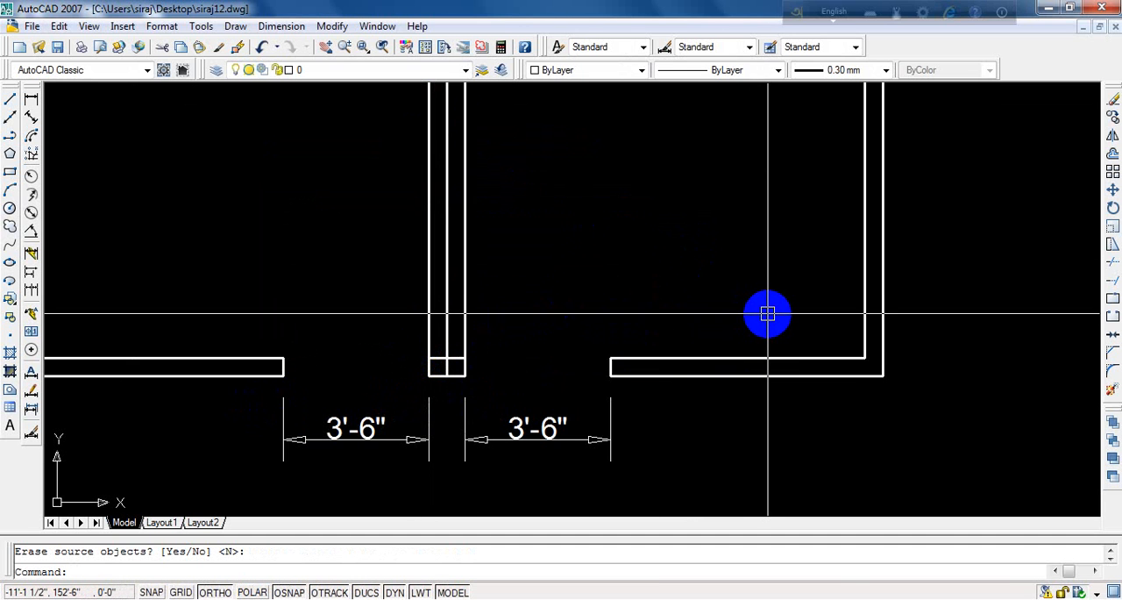
{"action": "scroll", "coordinate": [452, 386], "scroll_direction": "down", "scroll_amount": 4}
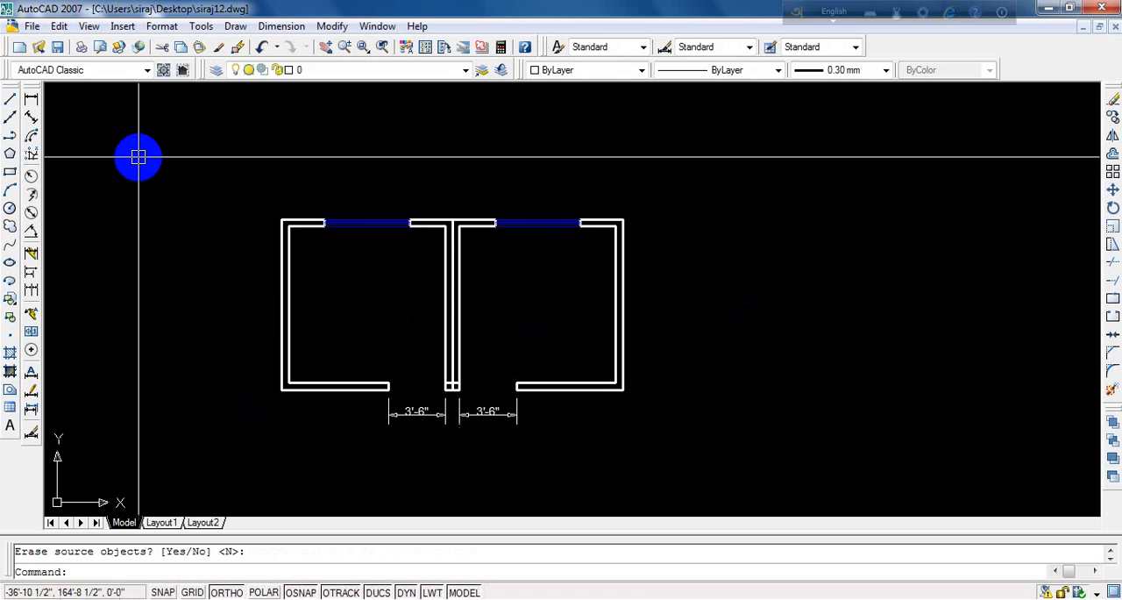
{"action": "left_click", "coordinate": [263, 48]}
{"action": "left_click", "coordinate": [263, 48]}
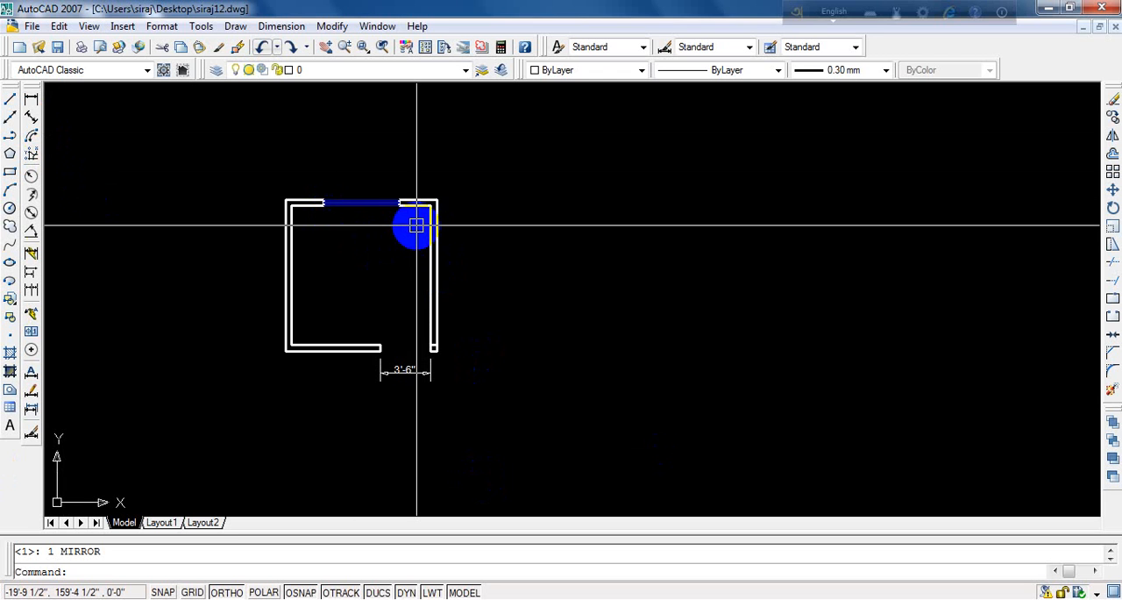
{"action": "type", "text": "mi"}
{"action": "key", "text": "Return"}
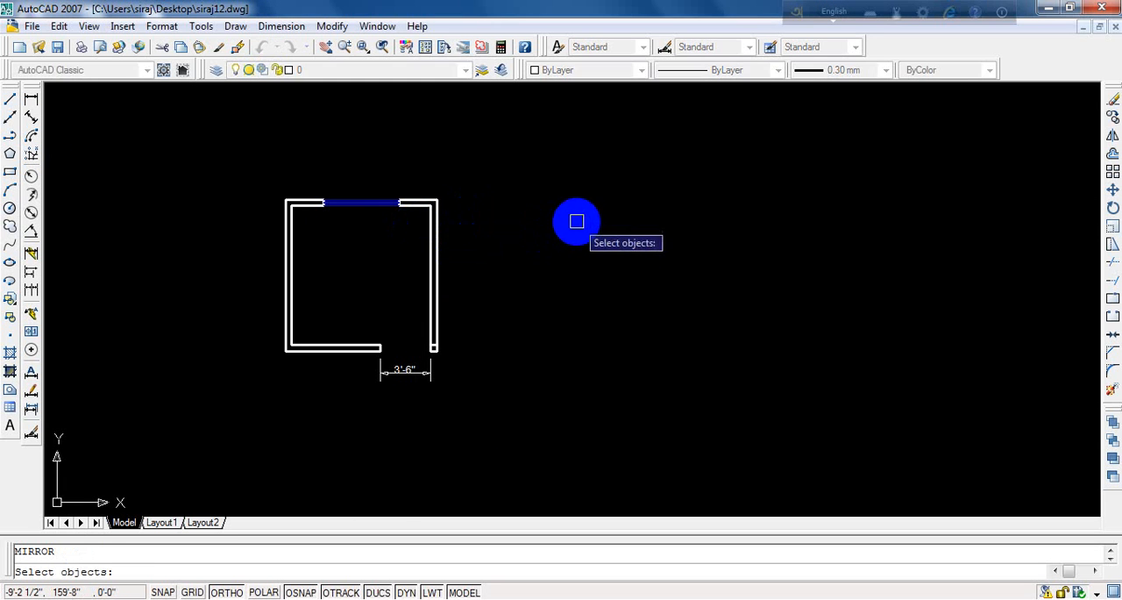
{"action": "key", "text": "Return"}
- Draw a horizontal line beside the room plan with a vertical line running down from its right end
{"action": "type", "text": "l"}
{"action": "key", "text": "Return"}
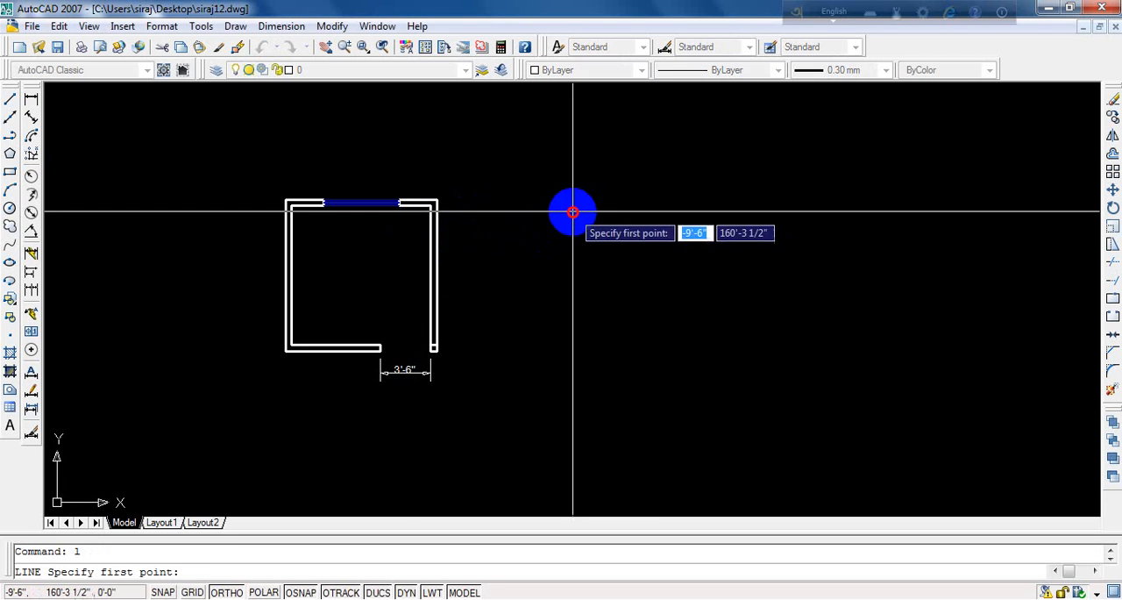
{"action": "left_click", "coordinate": [572, 210]}
{"action": "left_click", "coordinate": [715, 210]}
{"action": "left_click", "coordinate": [709, 306]}
{"action": "key", "text": "Return"}
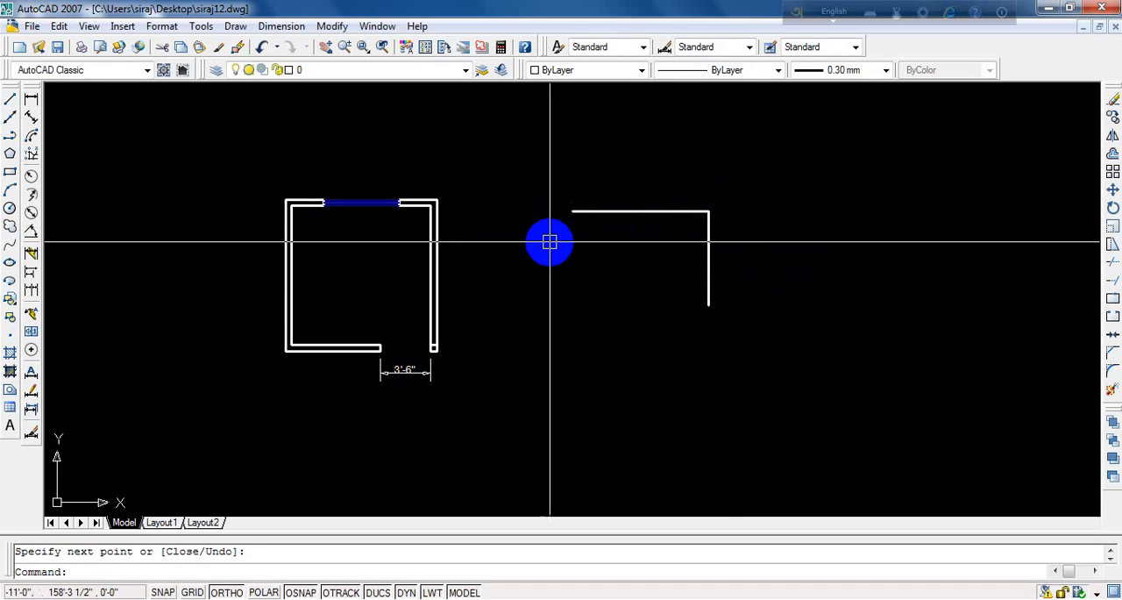
- Close the two lines into a right triangle with a diagonal about 10'-11" long between their free ends
{"action": "key", "text": "Return"}
{"action": "left_click", "coordinate": [572, 211]}
{"action": "left_click", "coordinate": [709, 303]}
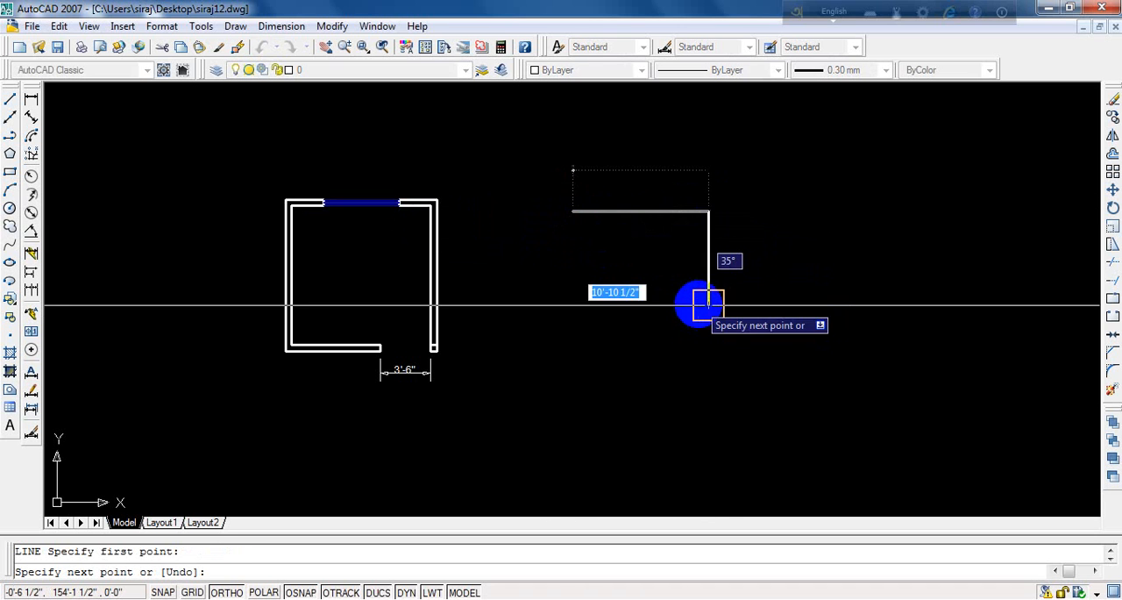
{"action": "key", "text": "Return"}
{"action": "scroll", "coordinate": [553, 329], "scroll_direction": "down", "scroll_amount": 2}
{"action": "scroll", "coordinate": [553, 329], "scroll_direction": "up", "scroll_amount": 1}
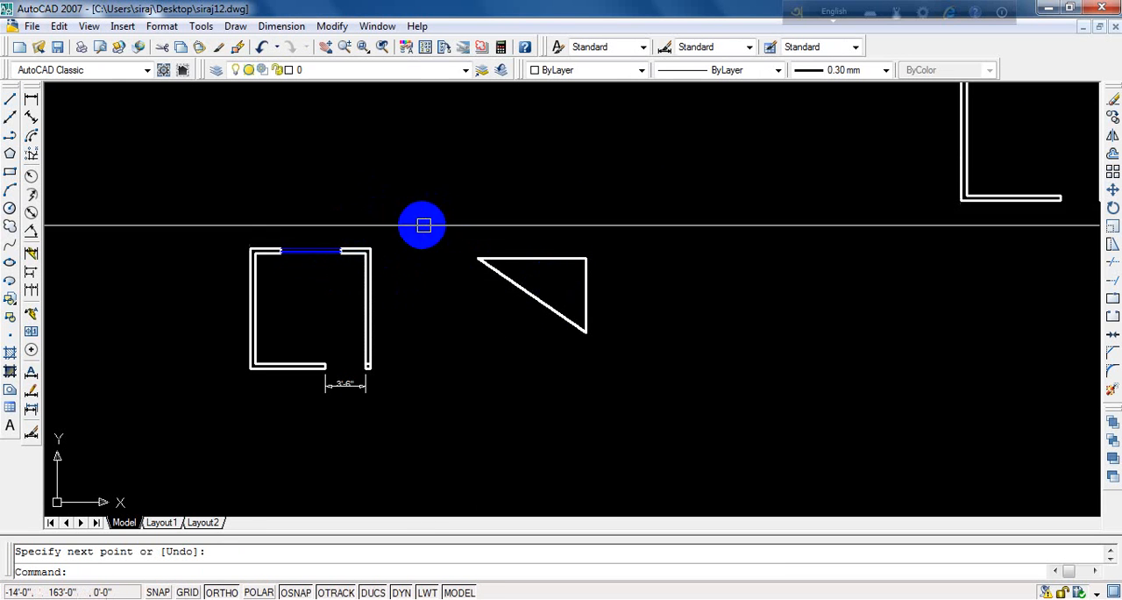
{"action": "key", "text": "Escape"}
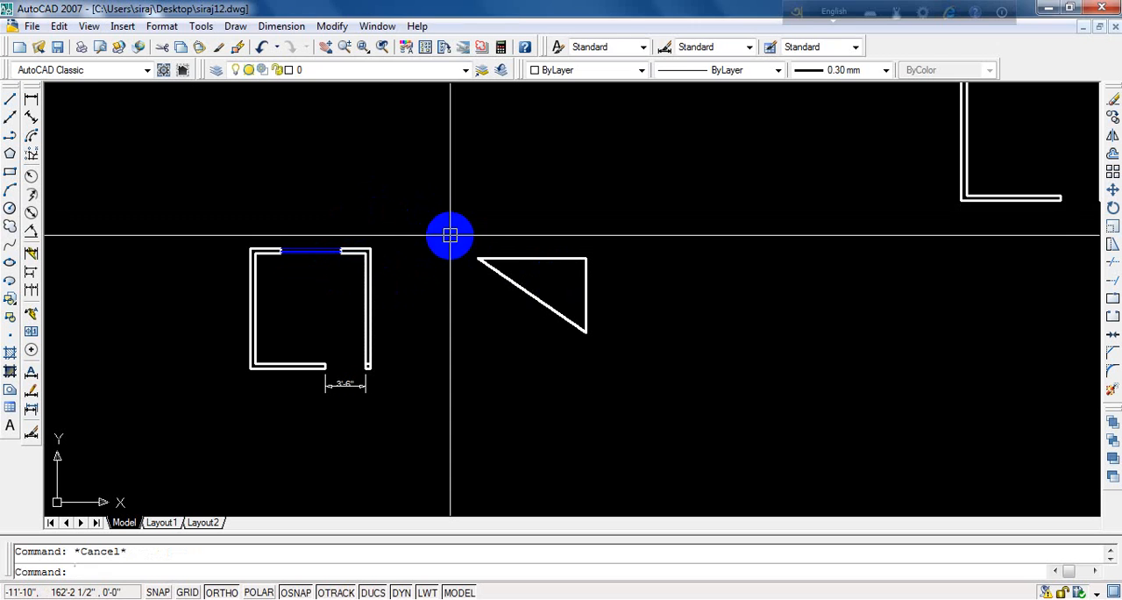
{"action": "type", "text": "mi"}
{"action": "key", "text": "Return"}
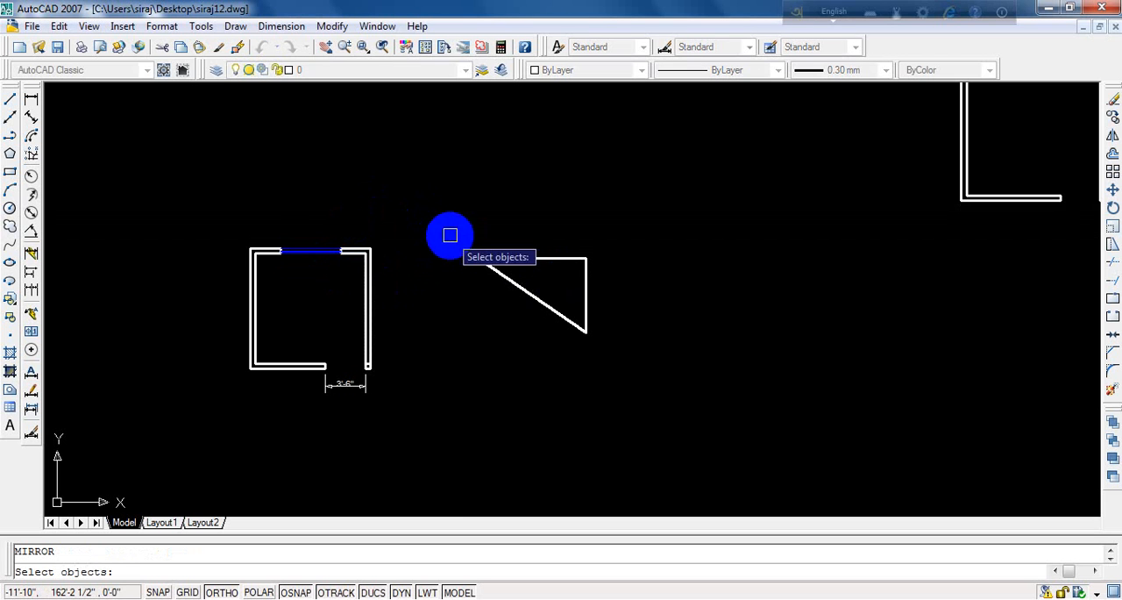
{"action": "left_click", "coordinate": [184, 225]}
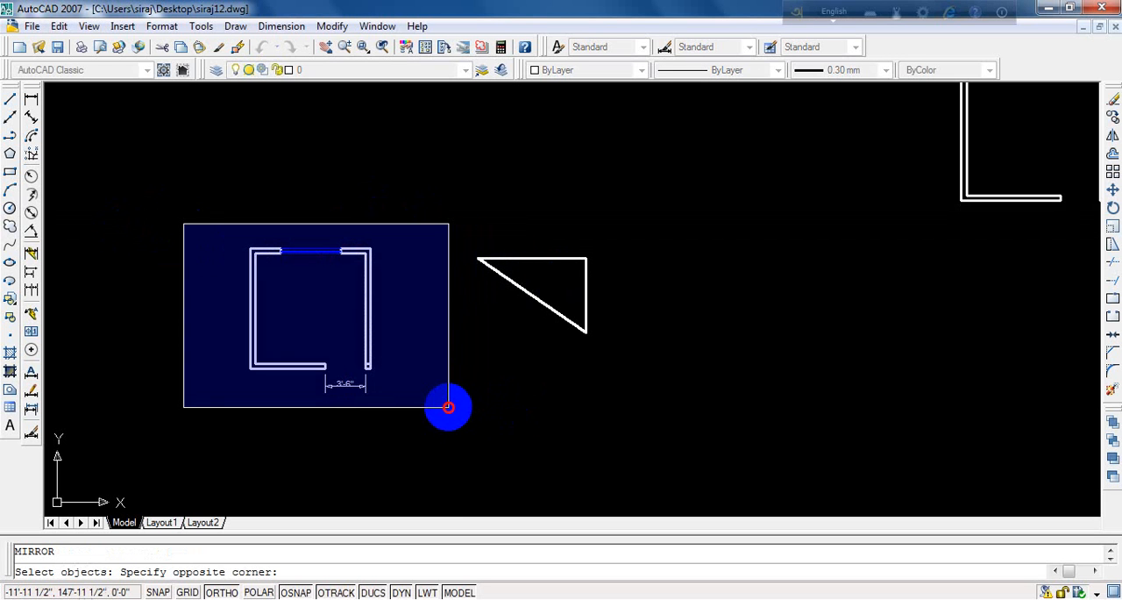
{"action": "left_click", "coordinate": [448, 406]}
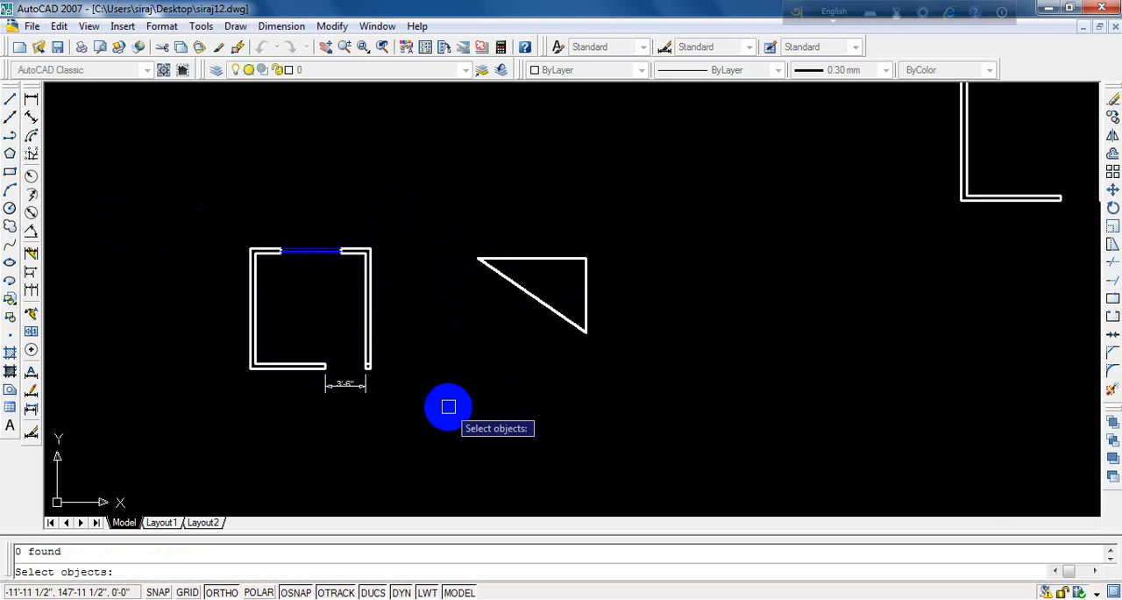
{"action": "key", "text": "Escape"}
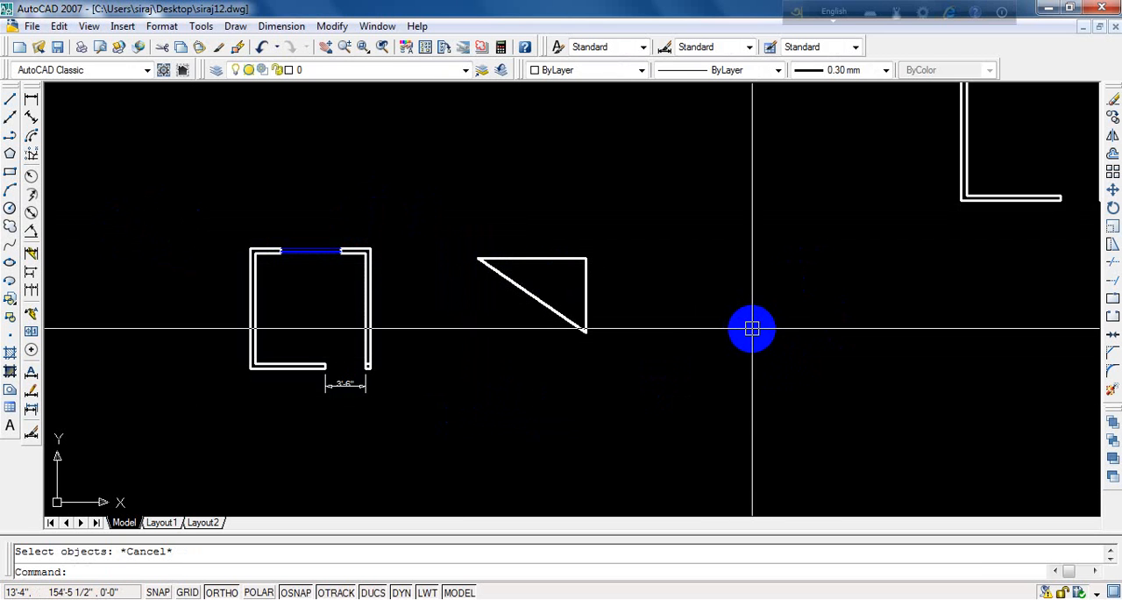
- Draw a horizontal line about 18'-1" long beyond the small triangle and a vertical line about 11'-9" long down from its right end
{"action": "type", "text": "l"}
{"action": "key", "text": "Return"}
{"action": "left_click", "coordinate": [707, 322]}
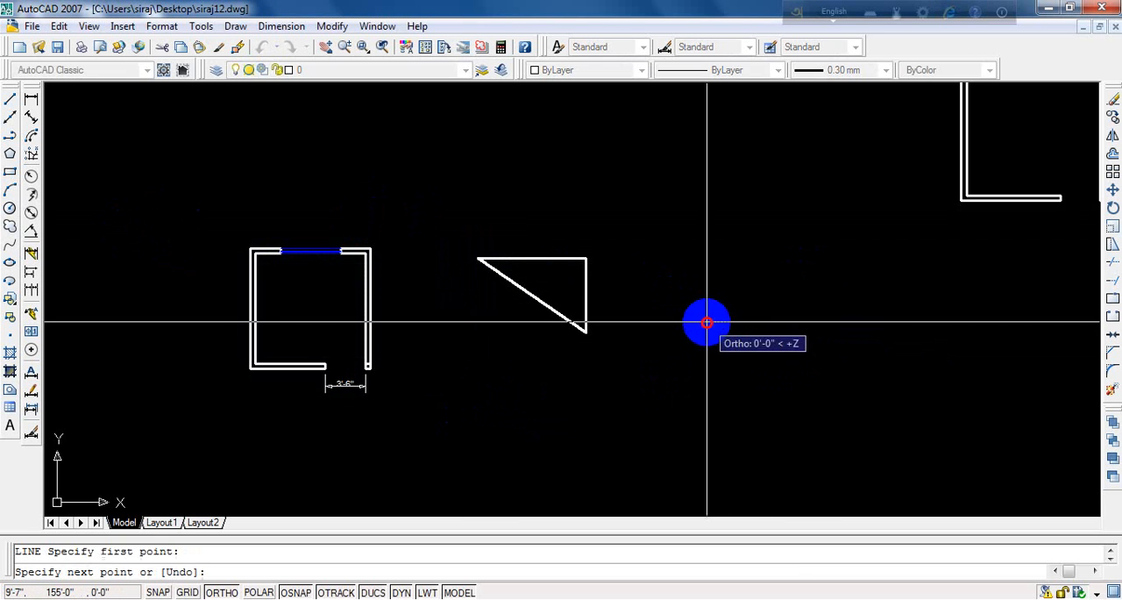
{"action": "left_click", "coordinate": [924, 347]}
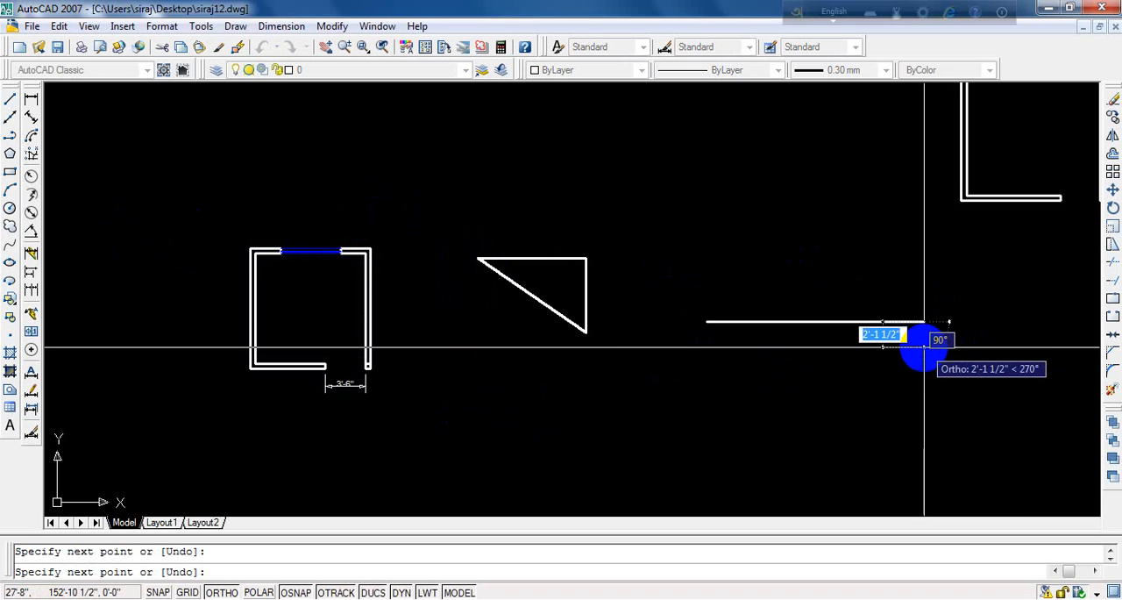
{"action": "key", "text": "Escape"}
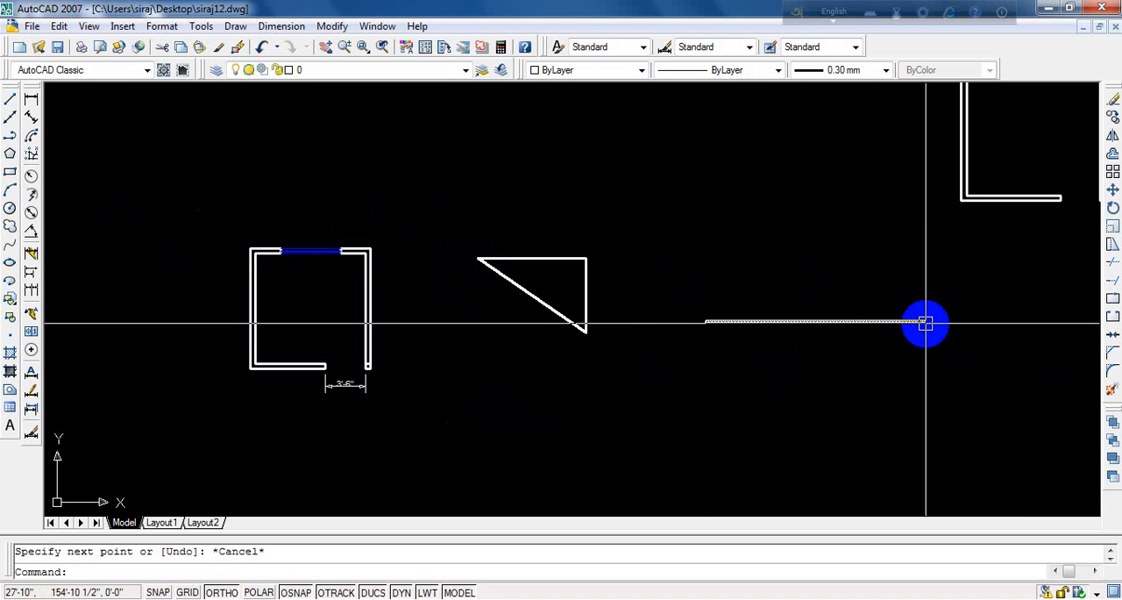
{"action": "type", "text": "l"}
{"action": "key", "text": "Return"}
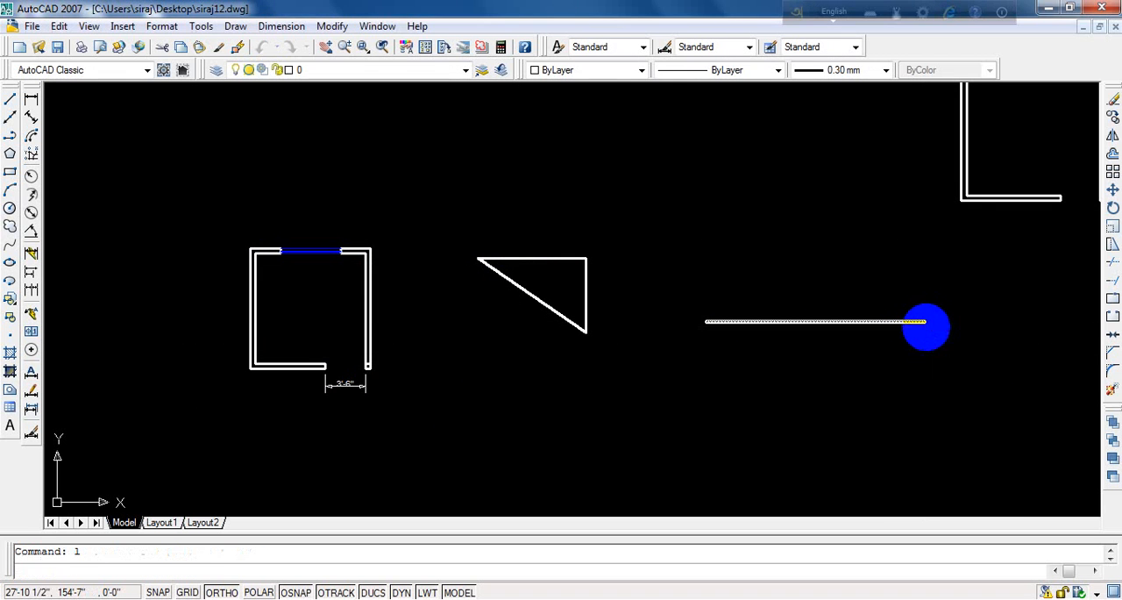
{"action": "left_click", "coordinate": [924, 322]}
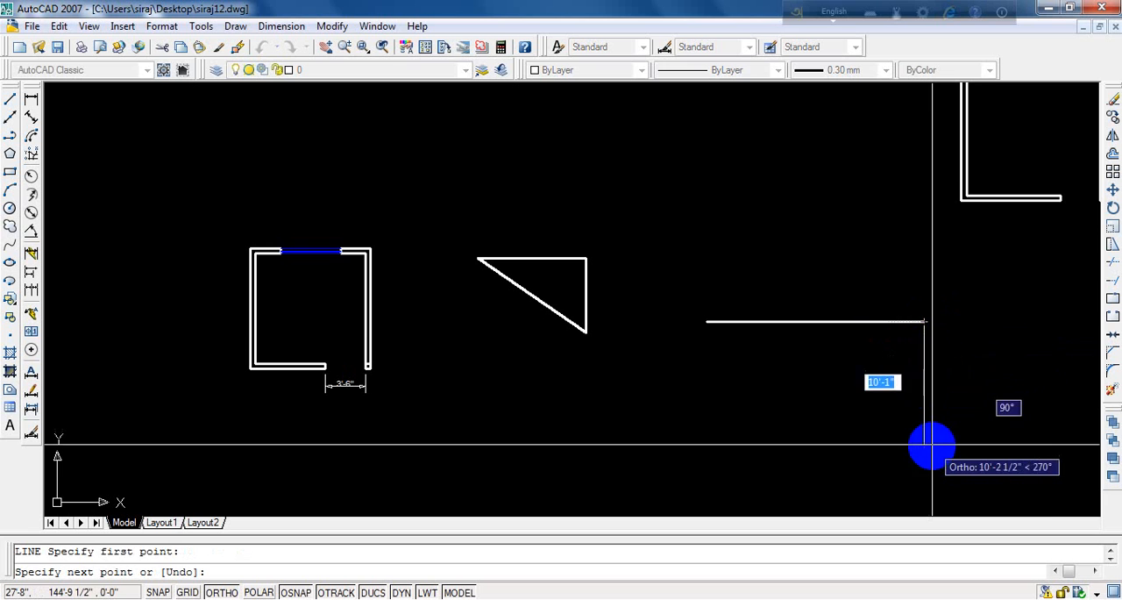
{"action": "key", "text": "Escape"}
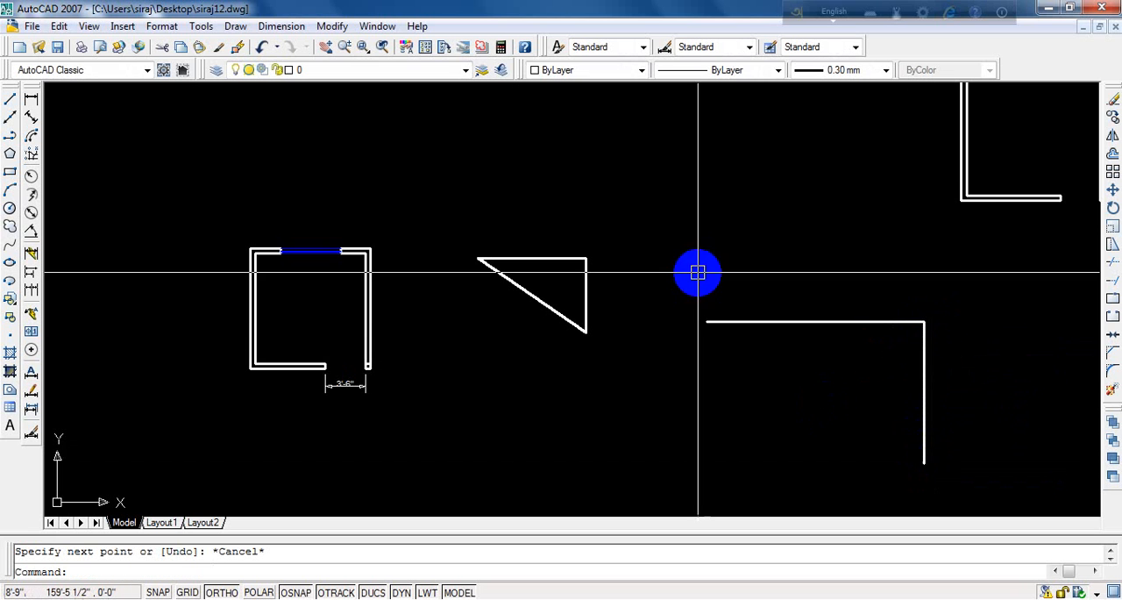
- Draw the diagonal joining the free ends of the longer horizontal and vertical lines to complete a larger right triangle
{"action": "type", "text": "l"}
{"action": "key", "text": "Return"}
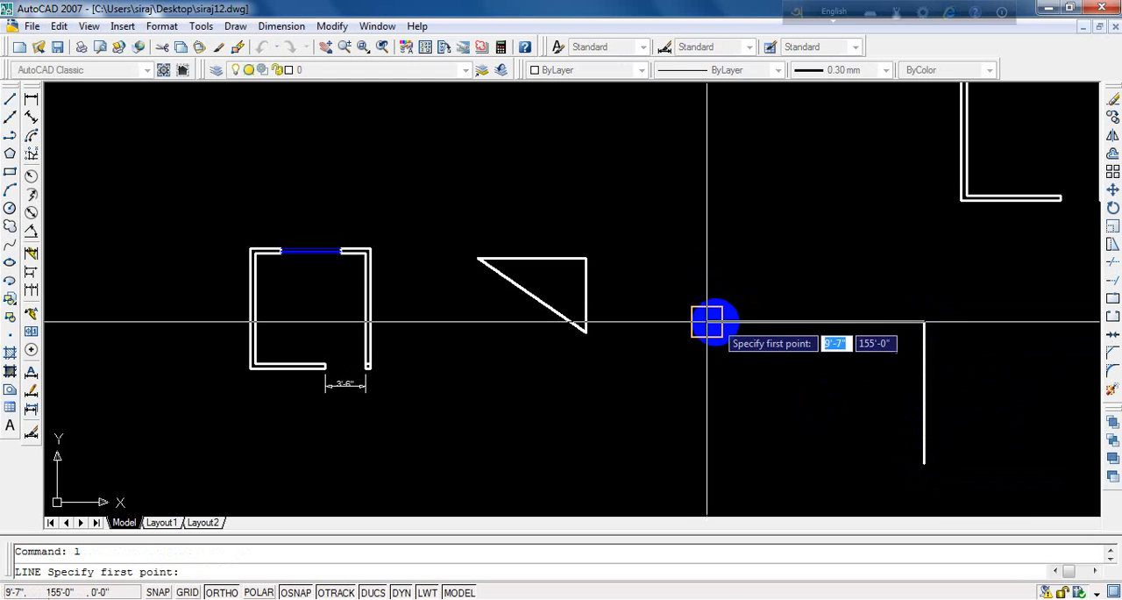
{"action": "left_click", "coordinate": [709, 322]}
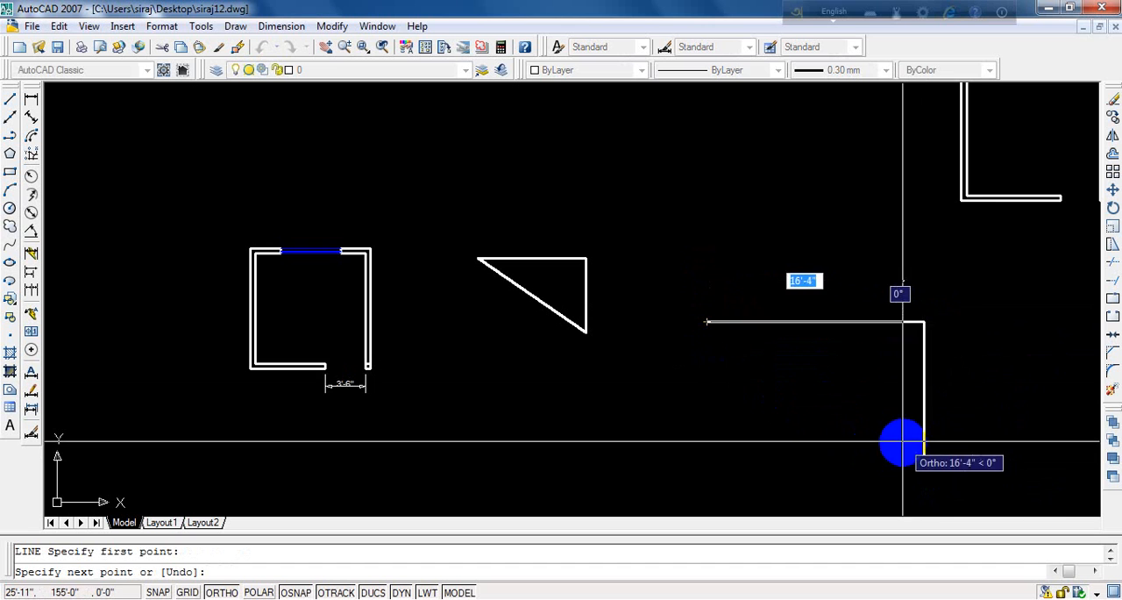
{"action": "left_click", "coordinate": [923, 464]}
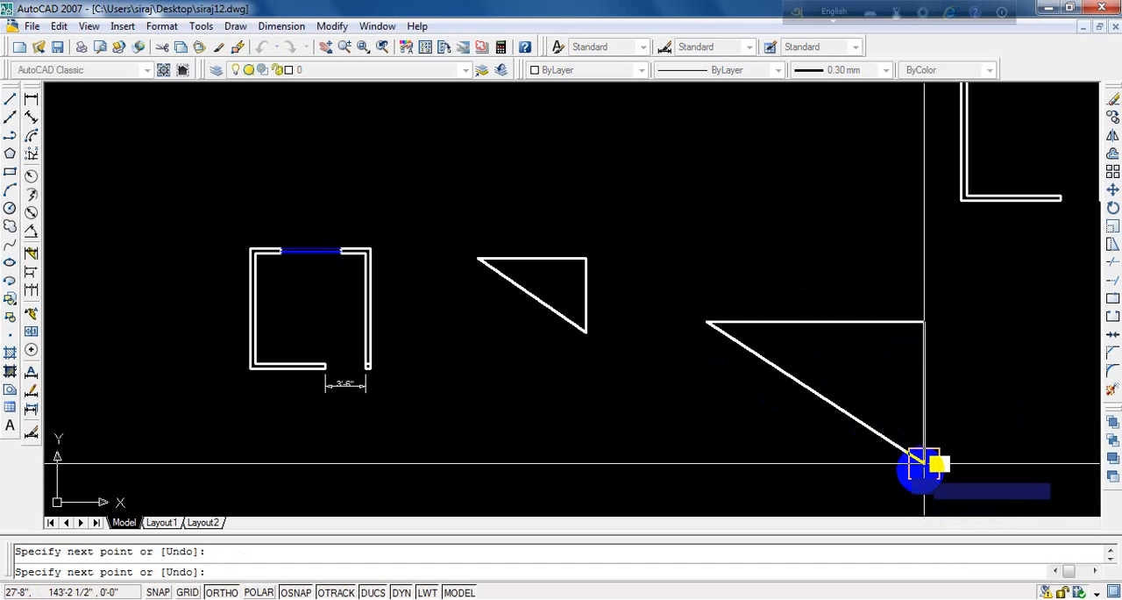
{"action": "key", "text": "Escape"}
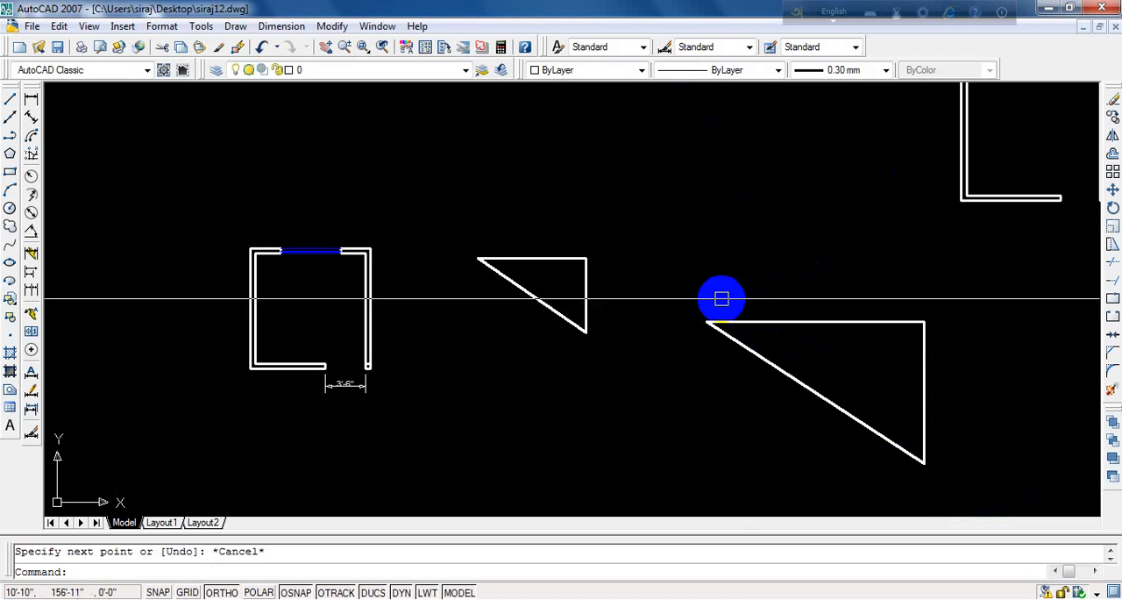
- Erase all three lines of the small triangle between the room plan and the larger triangle
{"action": "type", "text": "e"}
{"action": "key", "text": "Return"}
{"action": "left_click", "coordinate": [586, 287]}
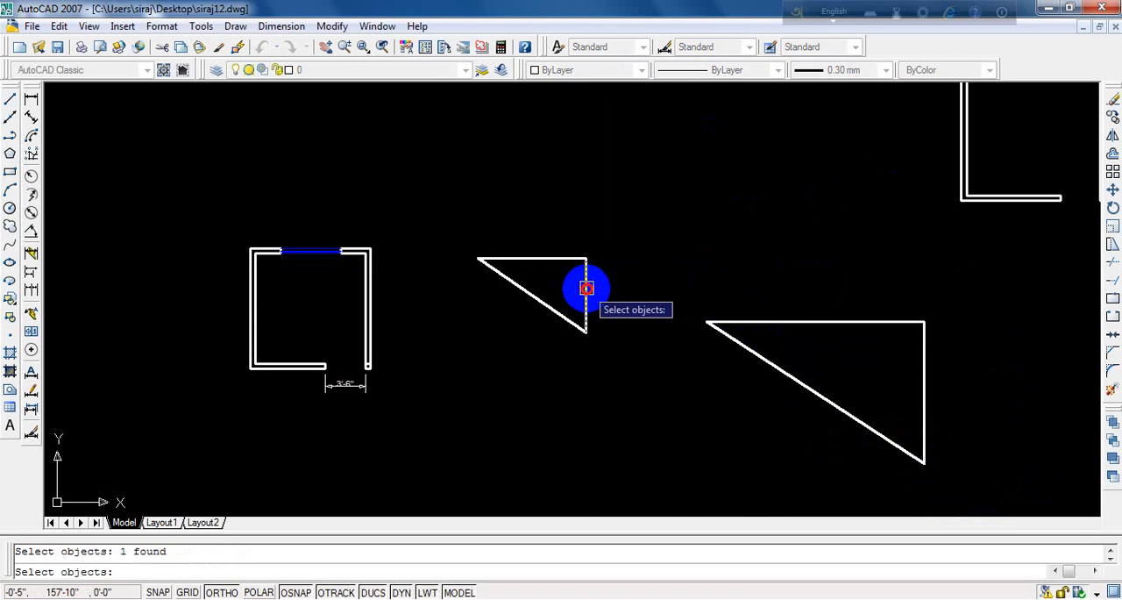
{"action": "key", "text": "Return"}
{"action": "left_click", "coordinate": [573, 260]}
{"action": "left_click", "coordinate": [574, 260]}
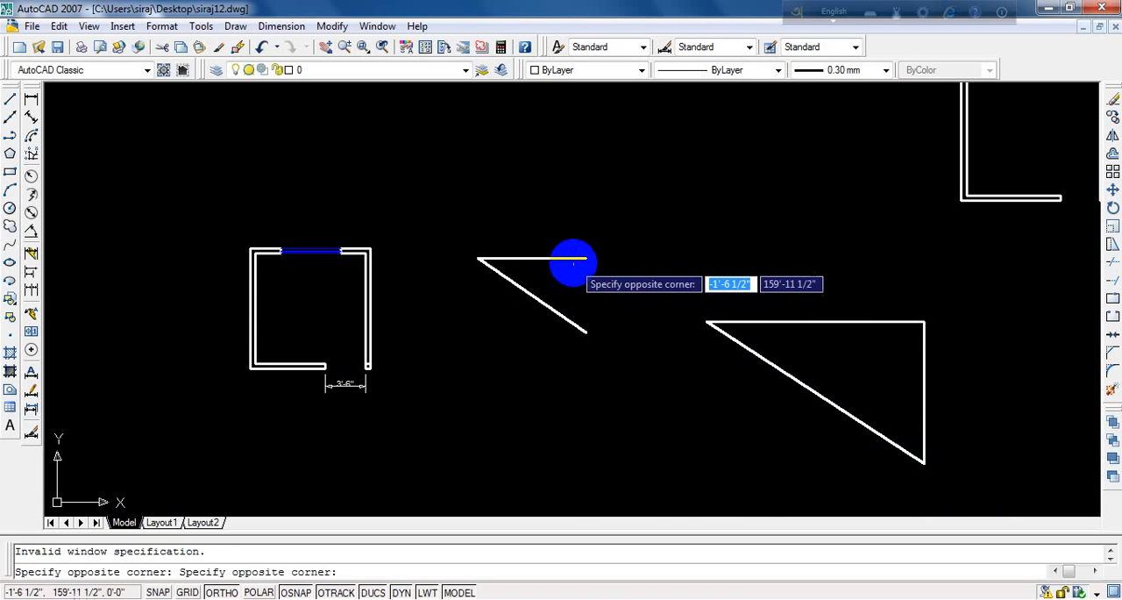
{"action": "key", "text": "Escape"}
{"action": "type", "text": "e"}
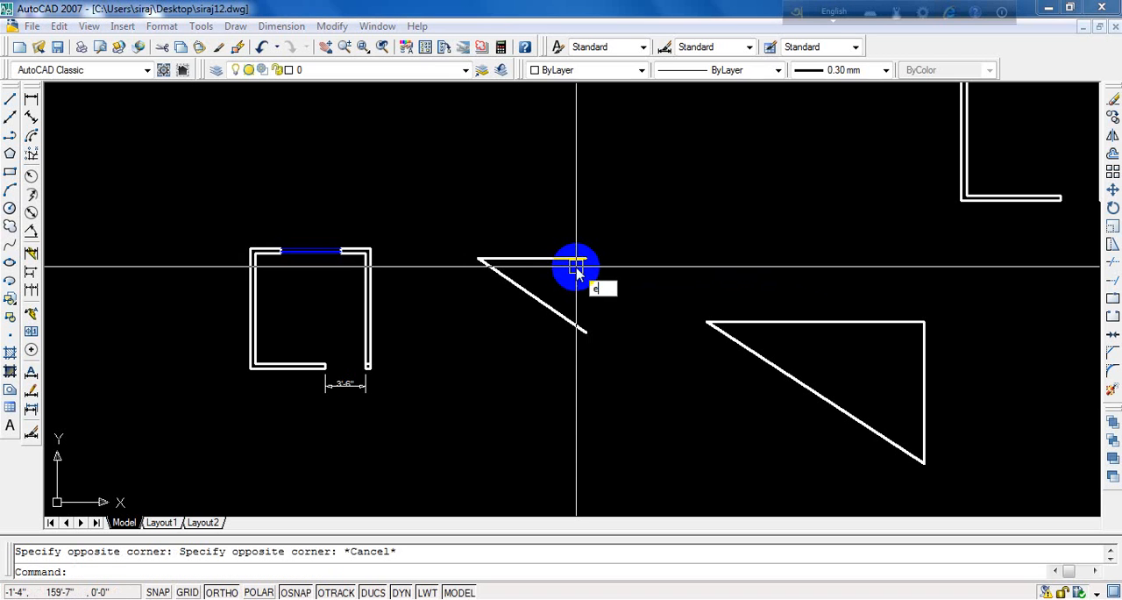
{"action": "key", "text": "Return"}
{"action": "left_click", "coordinate": [574, 260]}
{"action": "key", "text": "Return"}
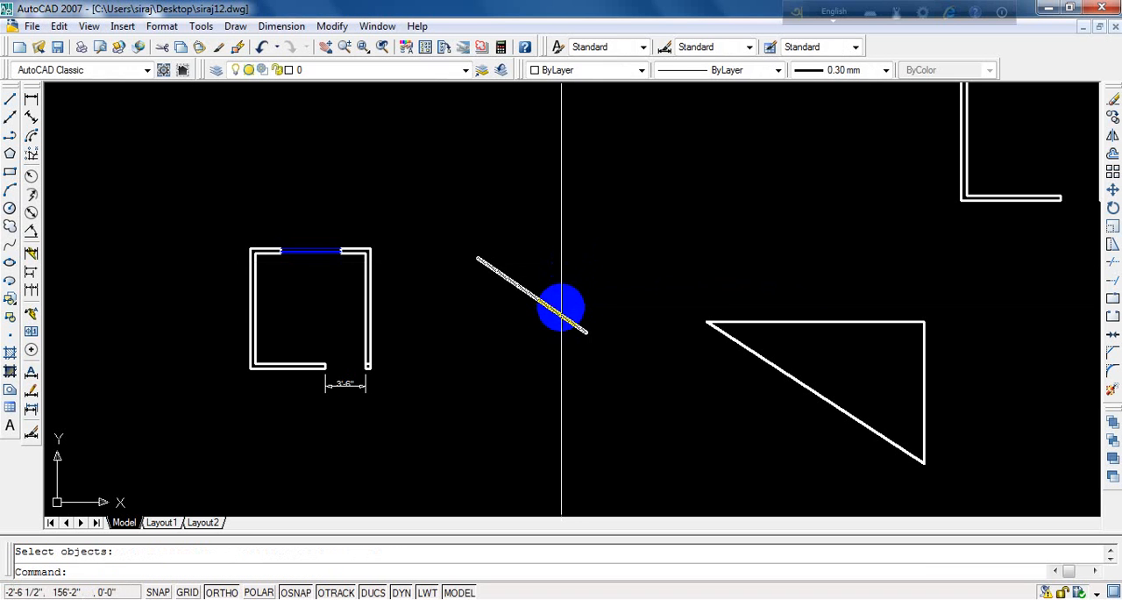
{"action": "left_click", "coordinate": [558, 312]}
{"action": "key", "text": "Delete"}
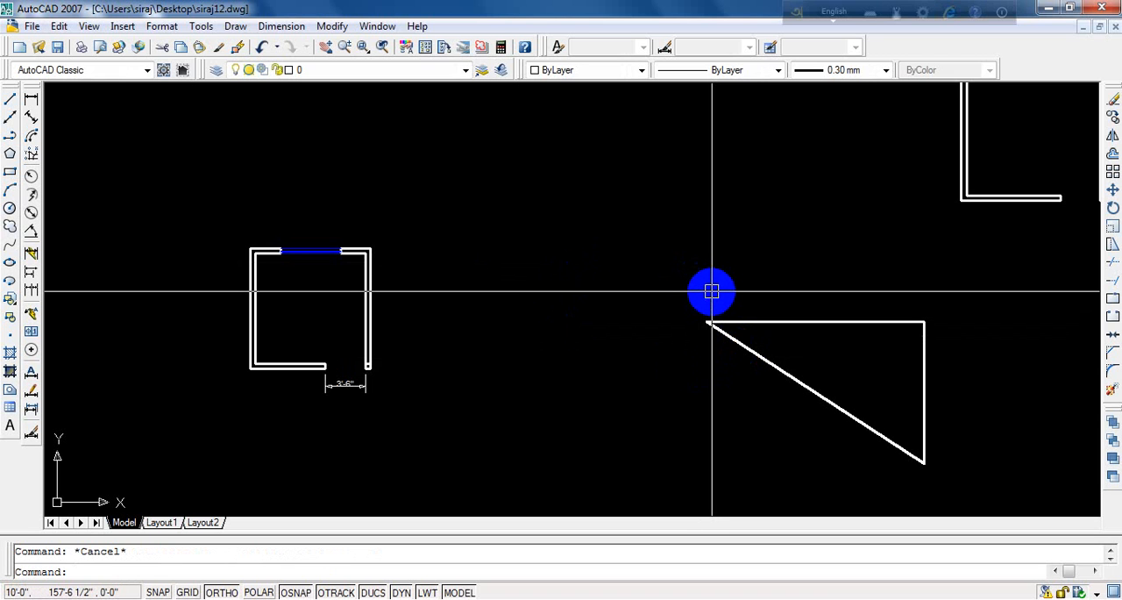
- Mirror the large triangle about a vertical line crossing its upper edge near the left corner, keeping the source objects
{"action": "type", "text": "mi"}
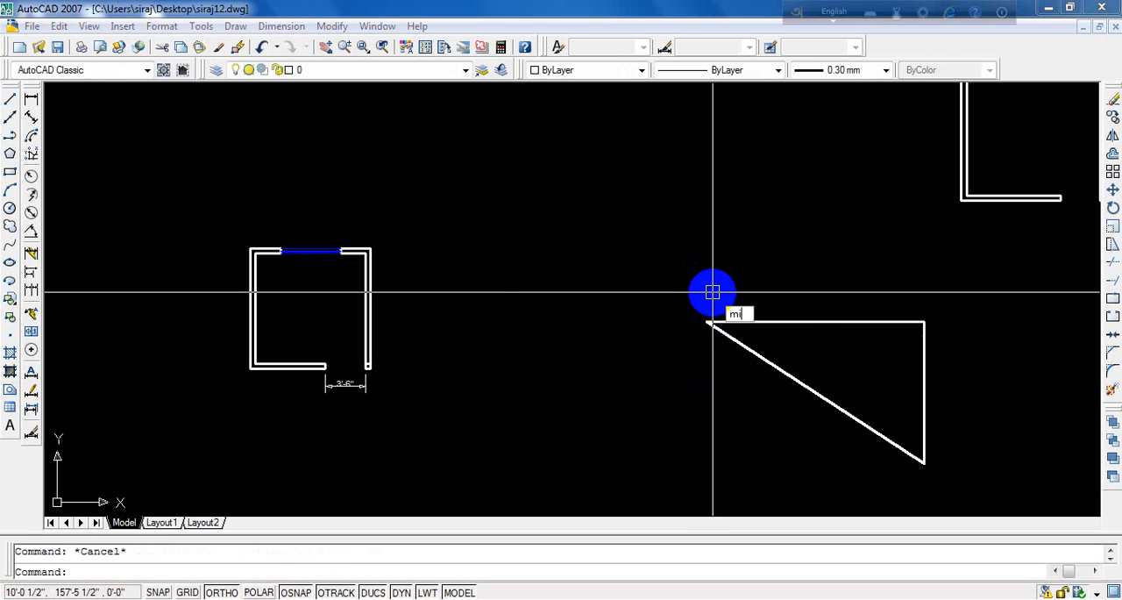
{"action": "key", "text": "Return"}
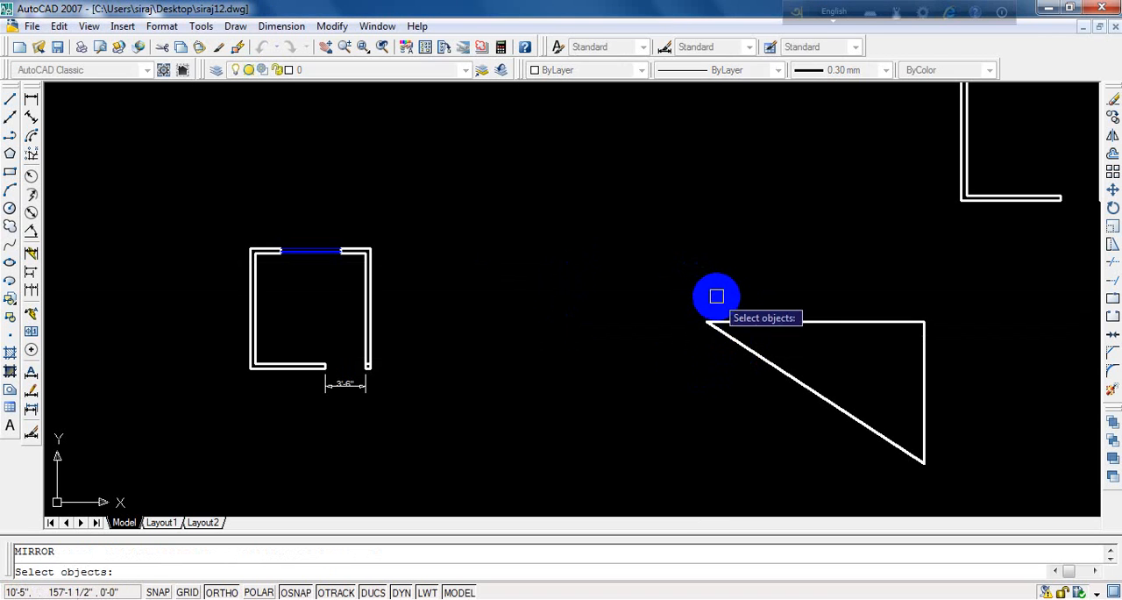
{"action": "left_click", "coordinate": [979, 286]}
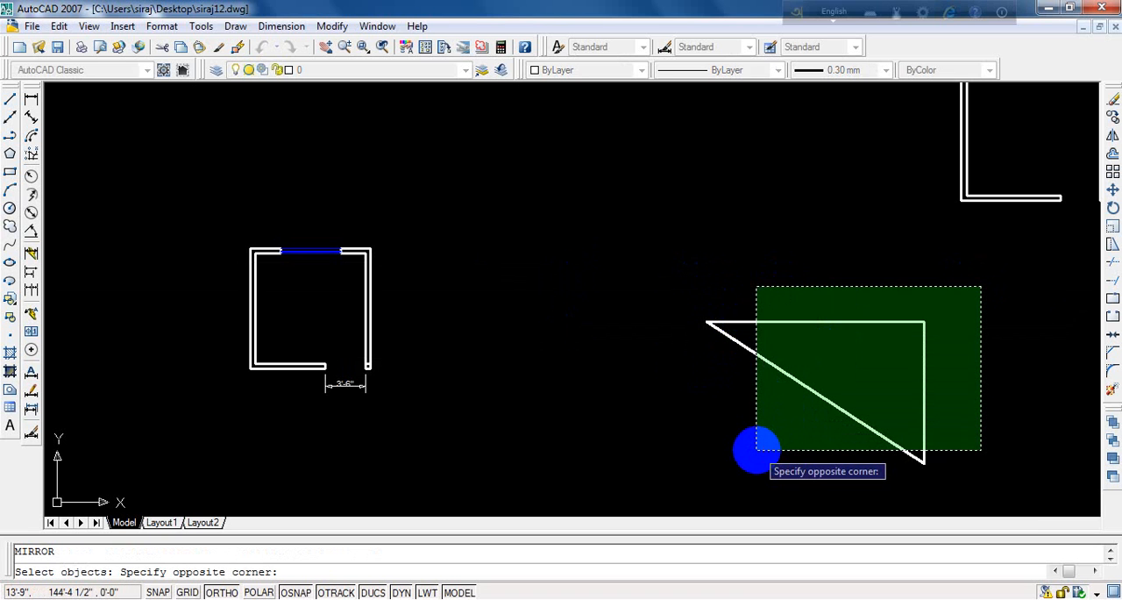
{"action": "left_click", "coordinate": [757, 450]}
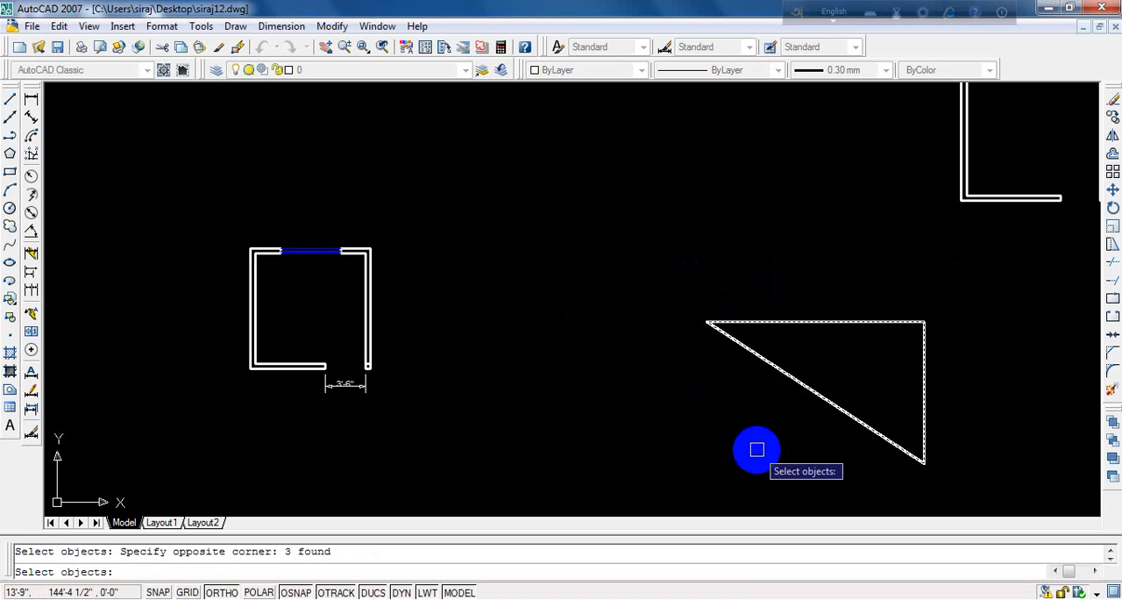
{"action": "left_click", "coordinate": [713, 326]}
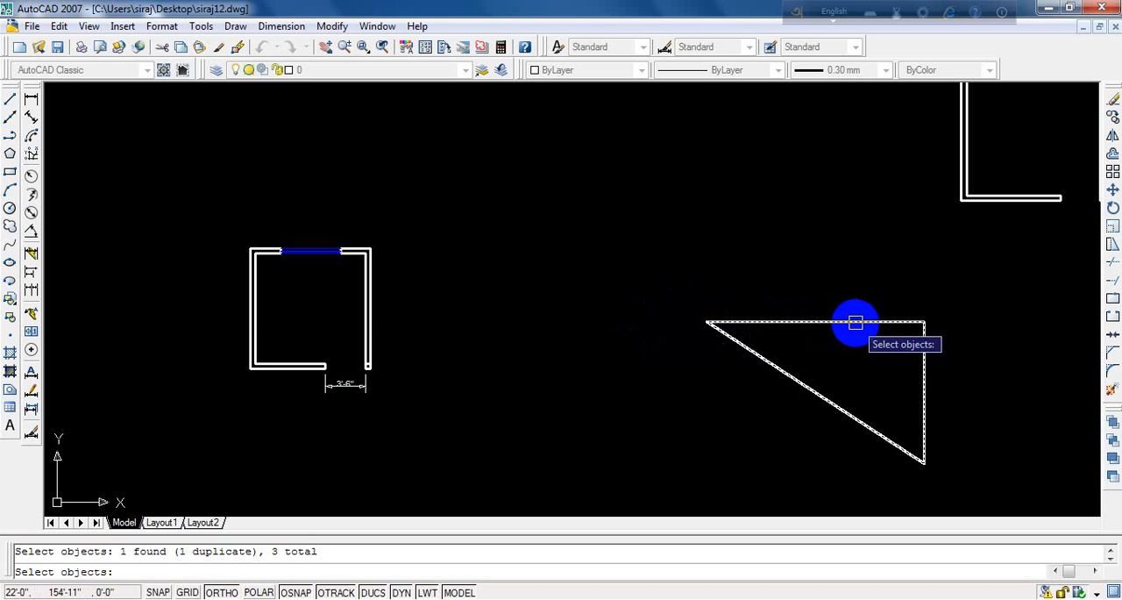
{"action": "key", "text": "Return"}
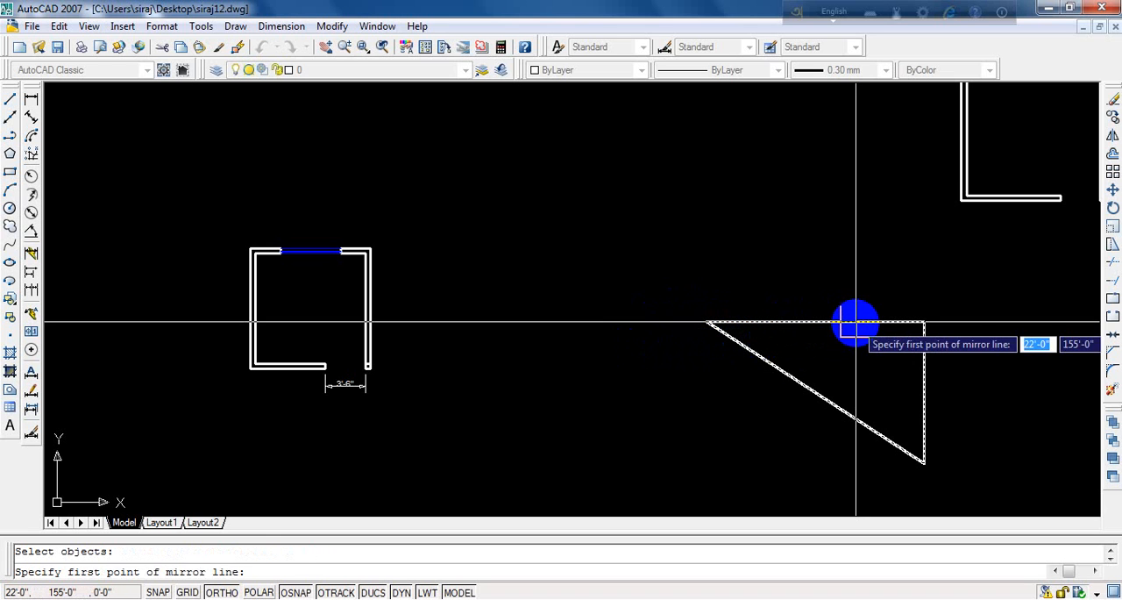
{"action": "left_click", "coordinate": [753, 323]}
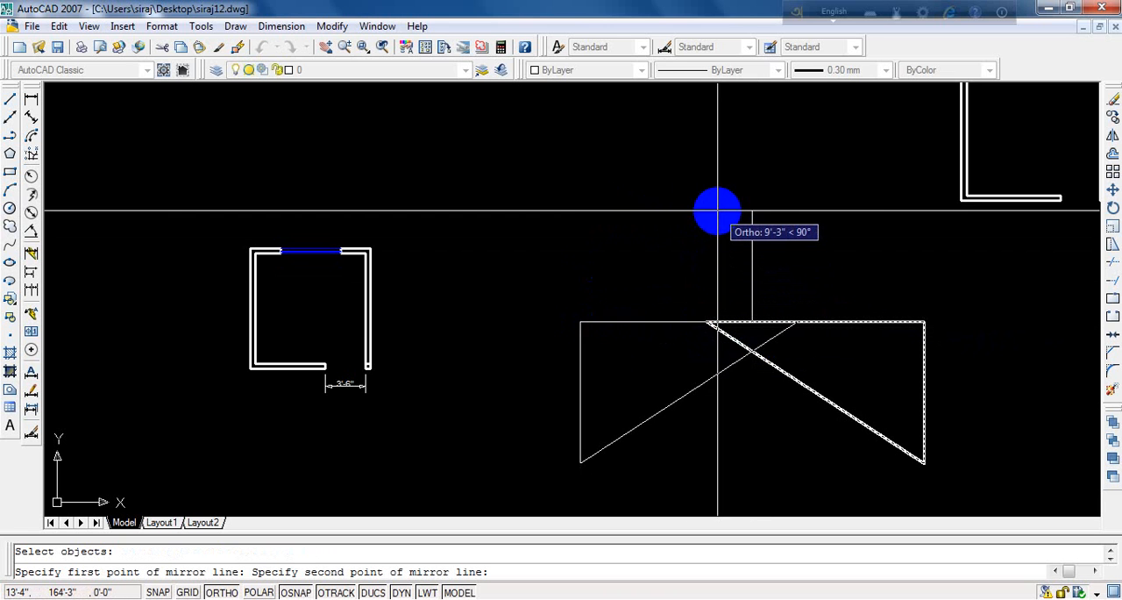
{"action": "left_click", "coordinate": [718, 211]}
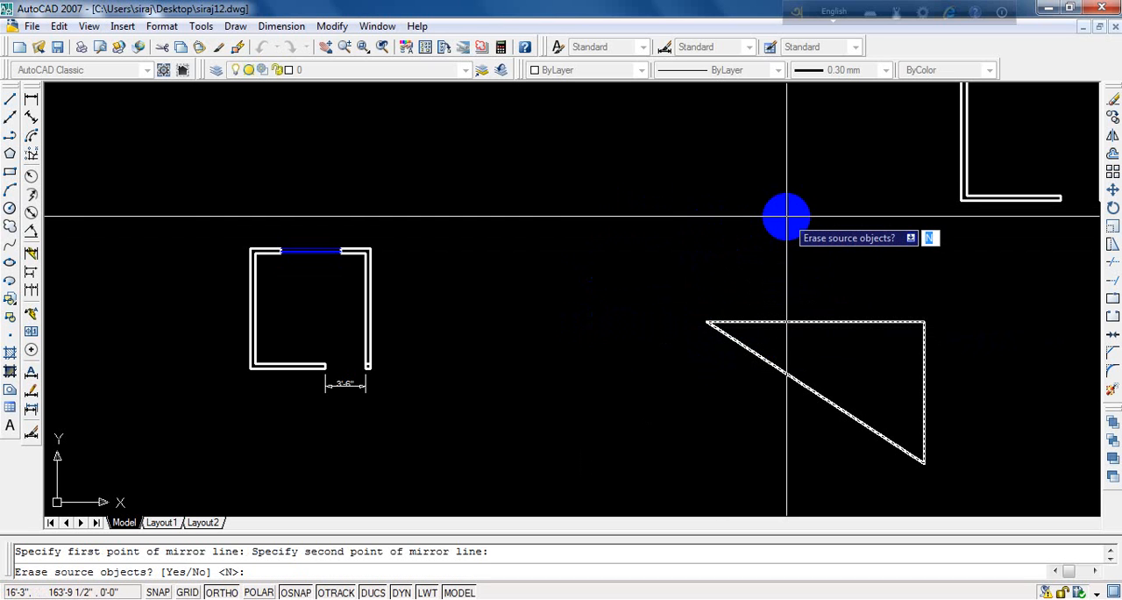
{"action": "scroll", "coordinate": [787, 215], "scroll_direction": "down", "scroll_amount": 4}
{"action": "scroll", "coordinate": [787, 220], "scroll_direction": "down", "scroll_amount": 2}
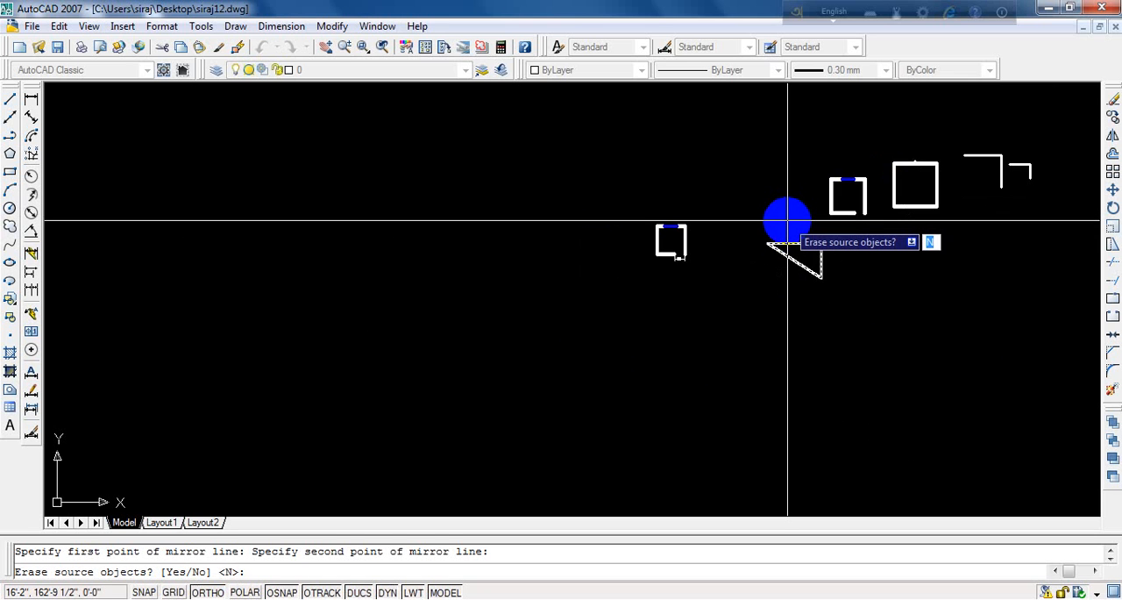
{"action": "scroll", "coordinate": [788, 221], "scroll_direction": "up", "scroll_amount": 5}
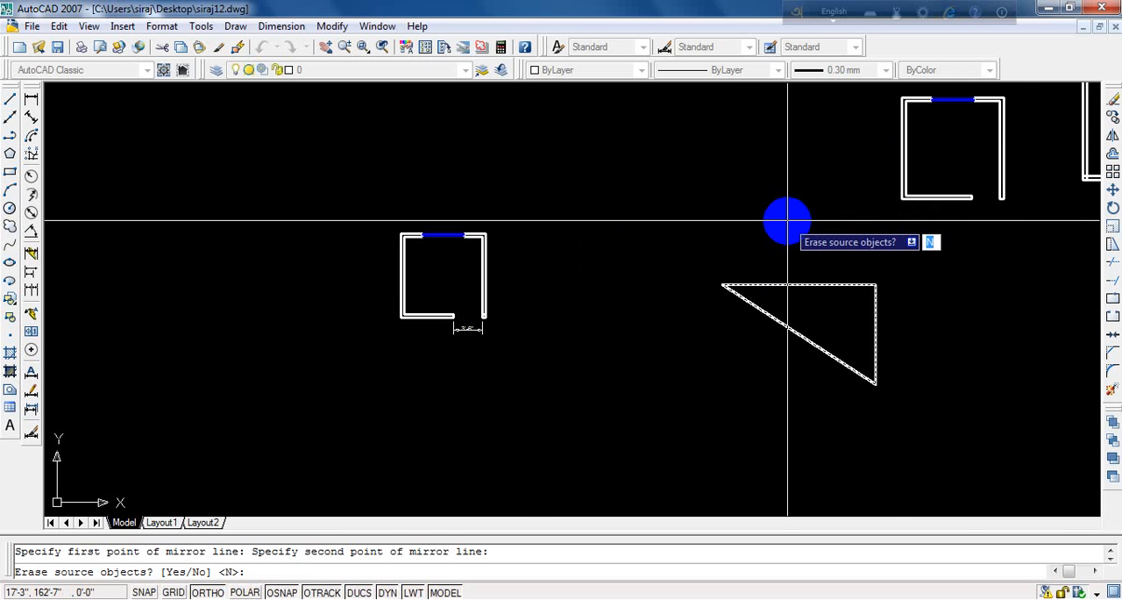
{"action": "scroll", "coordinate": [787, 221], "scroll_direction": "up", "scroll_amount": 3}
{"action": "key", "text": "Return"}
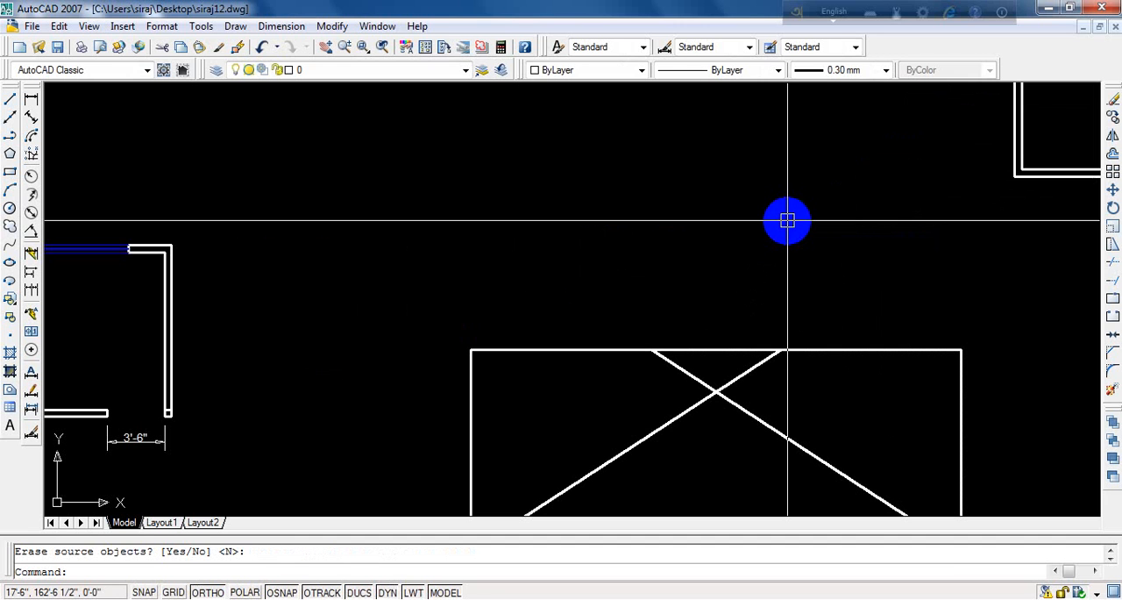
- Draw a horizontal line about 19'-6" long in the empty area above and between the windowed room plan and the mirrored triangles
{"action": "key", "text": "Escape"}
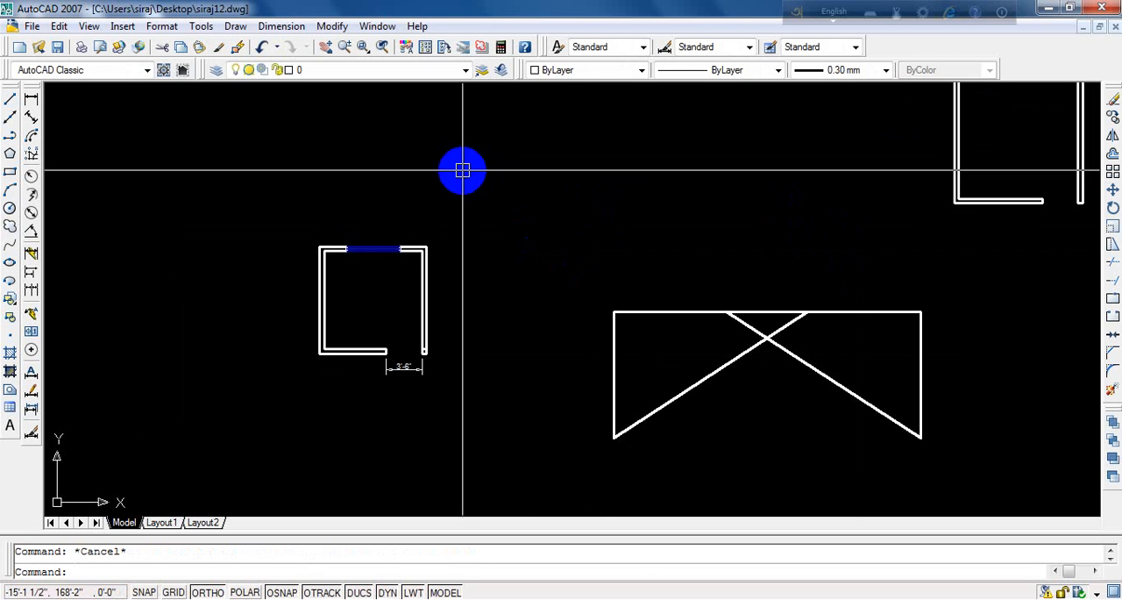
{"action": "type", "text": "l"}
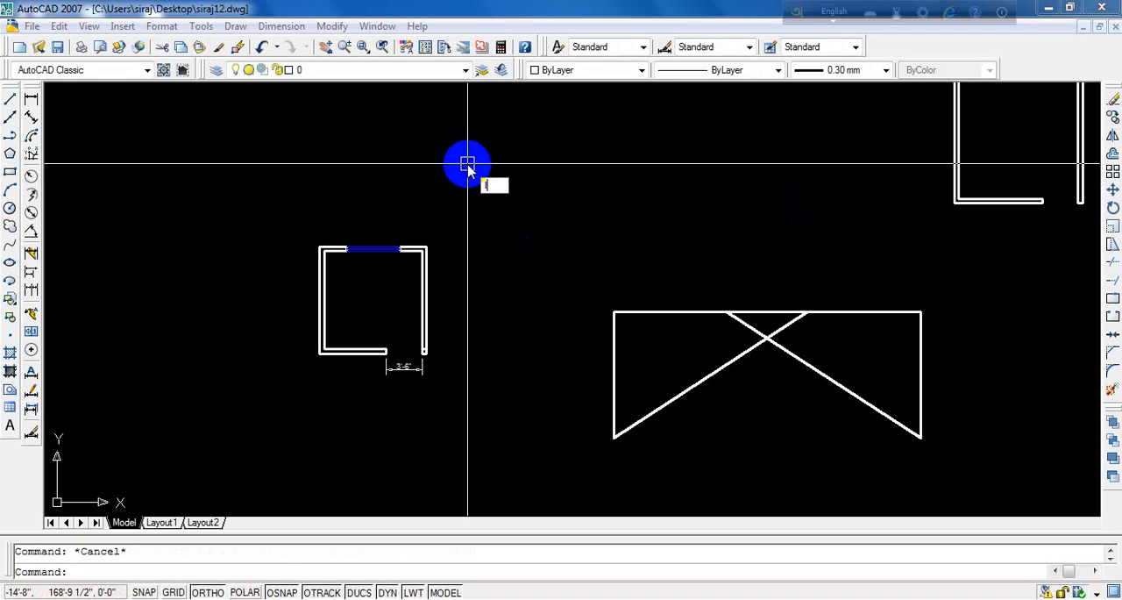
{"action": "key", "text": "Return"}
{"action": "left_click", "coordinate": [460, 169]}
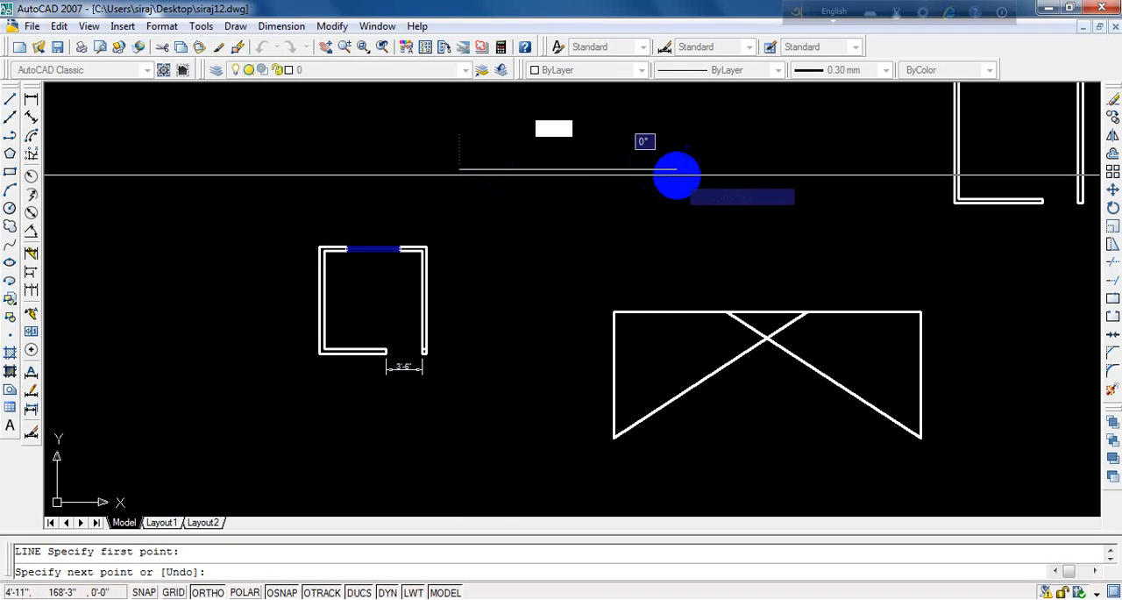
{"action": "left_click", "coordinate": [669, 173]}
{"action": "key", "text": "Escape"}
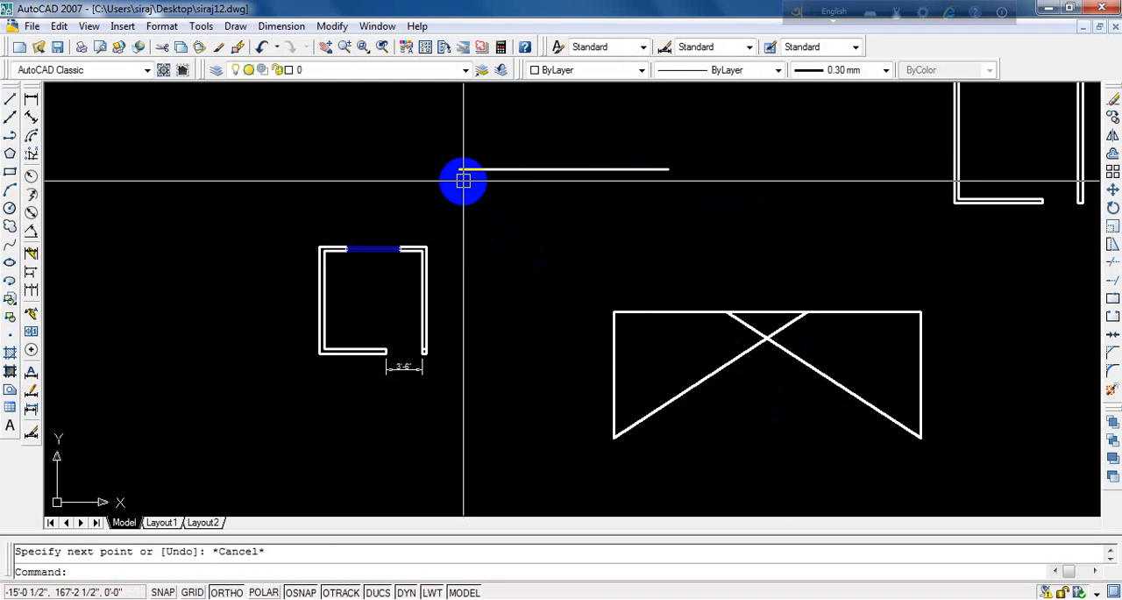
- Draw a vertical line about 11'-0" long down from the left end of the new horizontal line
{"action": "type", "text": "l"}
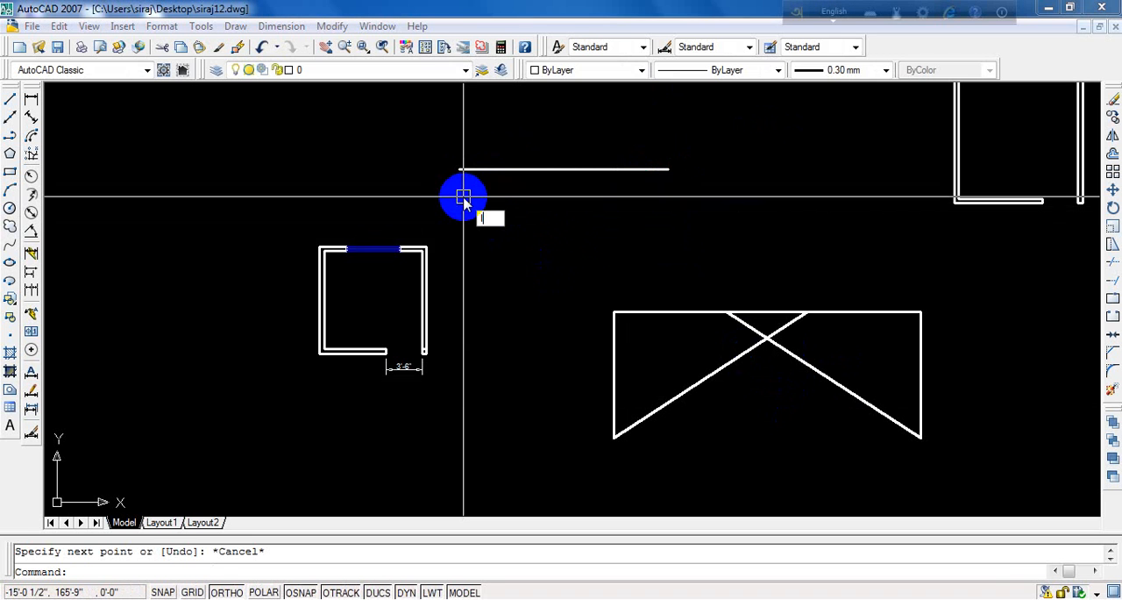
{"action": "key", "text": "Return"}
{"action": "left_click", "coordinate": [460, 170]}
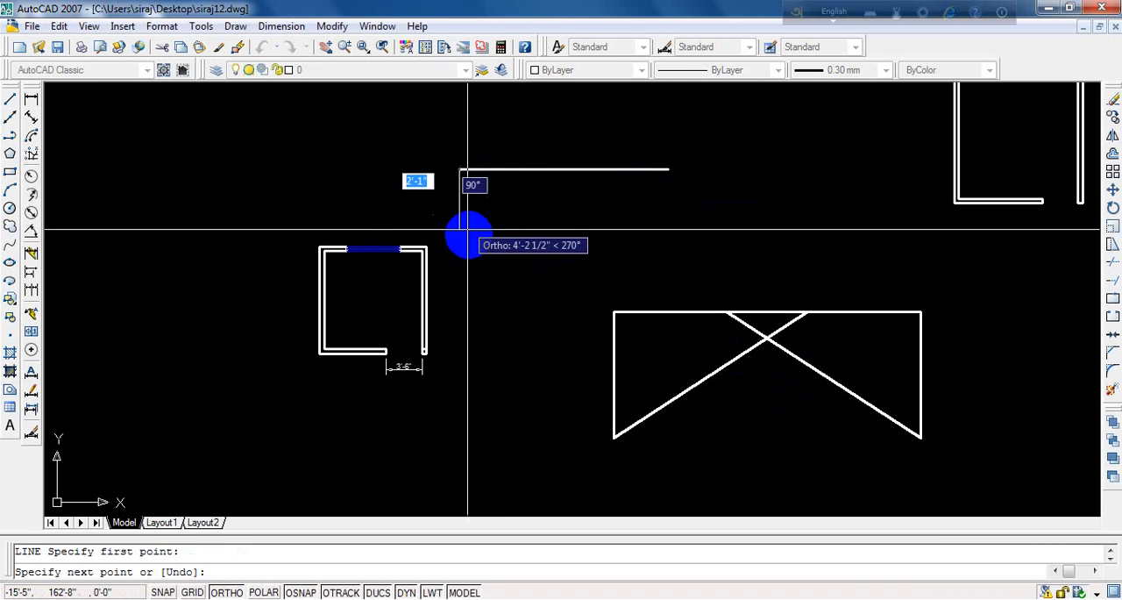
{"action": "left_click", "coordinate": [477, 286]}
{"action": "key", "text": "Escape"}
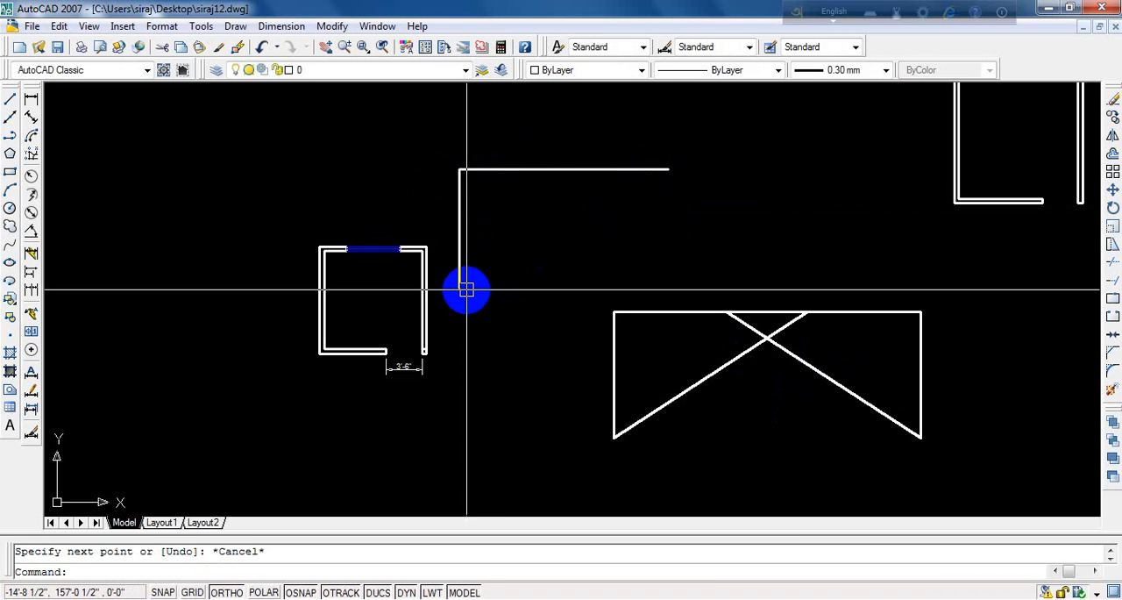
- Join the lower end of the vertical line to the right end of the horizontal line with a diagonal, closing the triangle
{"action": "type", "text": "l"}
{"action": "key", "text": "Return"}
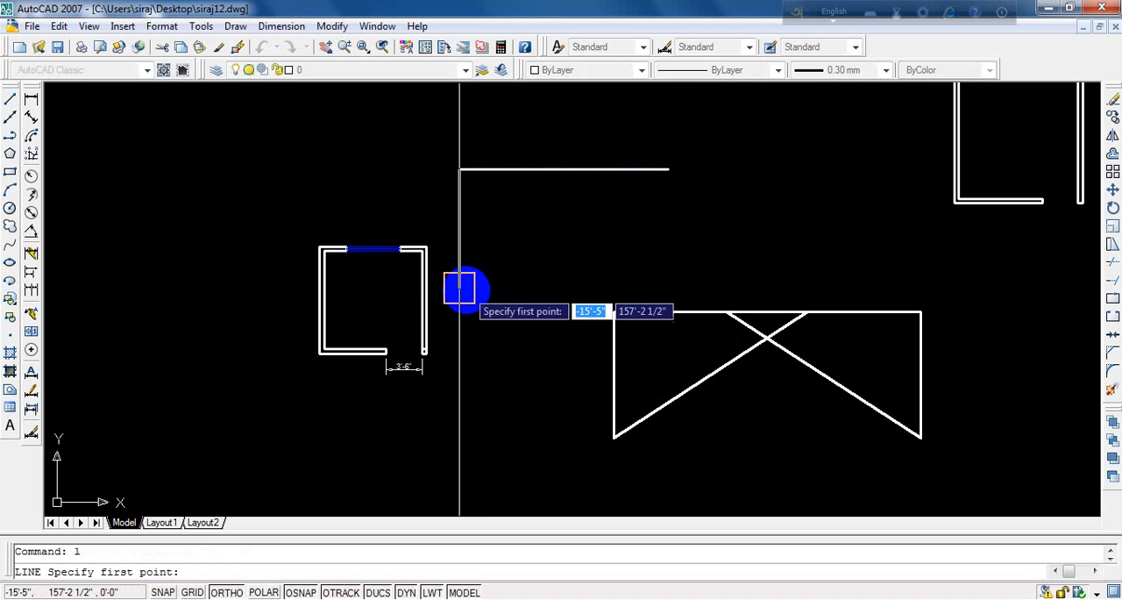
{"action": "left_click", "coordinate": [463, 285]}
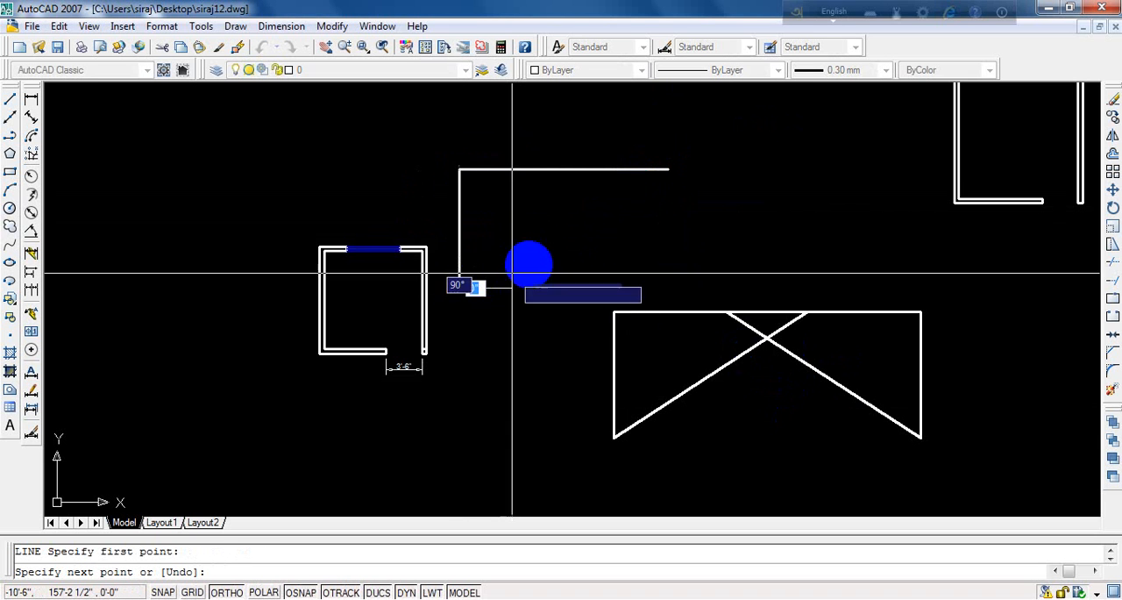
{"action": "left_click", "coordinate": [669, 169]}
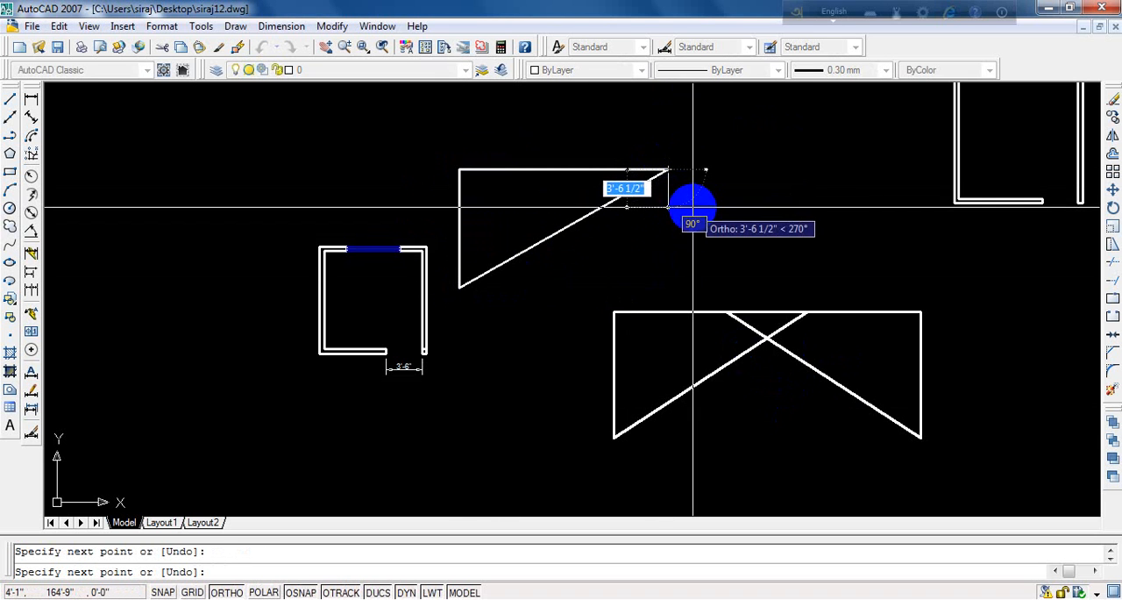
{"action": "key", "text": "Escape"}
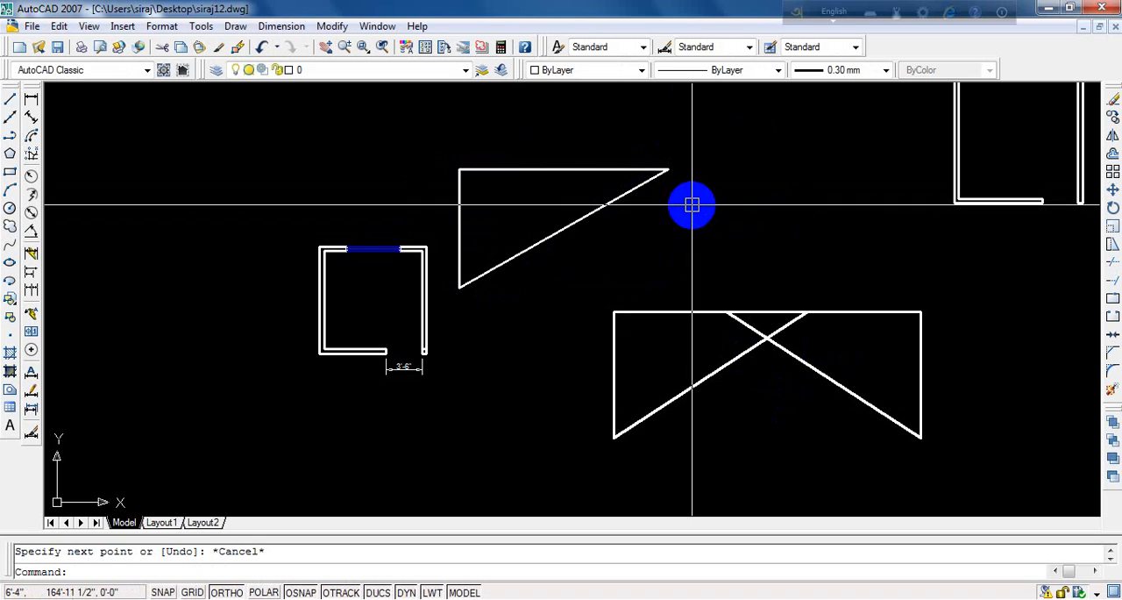
- Mirror only the new triangle's upper edge about a vertical line through its right corner, keeping the source line
{"action": "type", "text": "mo"}
{"action": "key", "text": "BackSpace"}
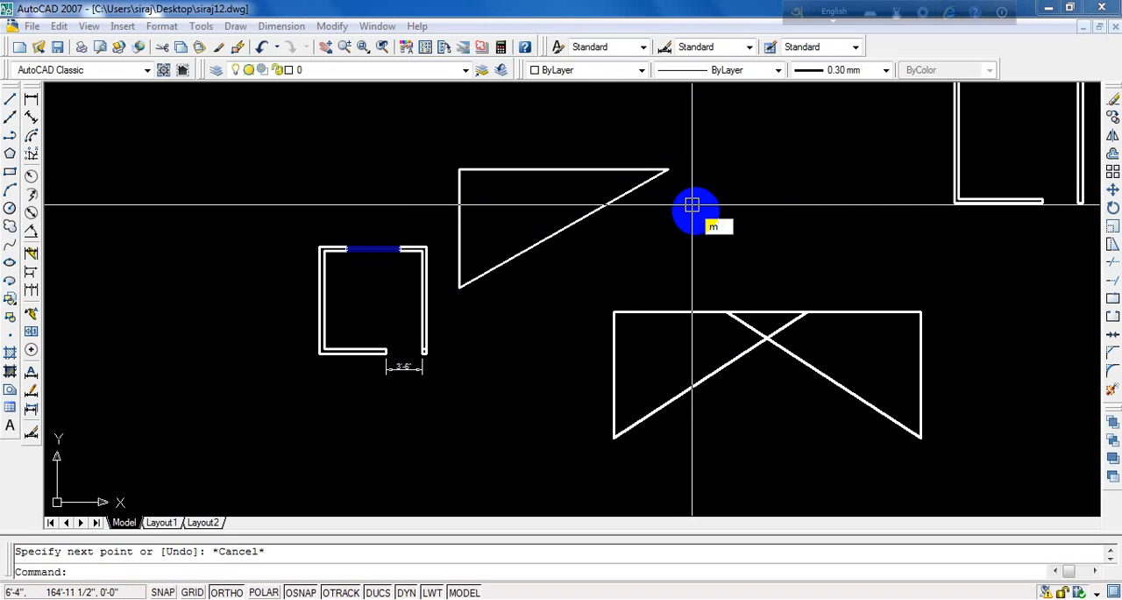
{"action": "type", "text": "i"}
{"action": "key", "text": "Return"}
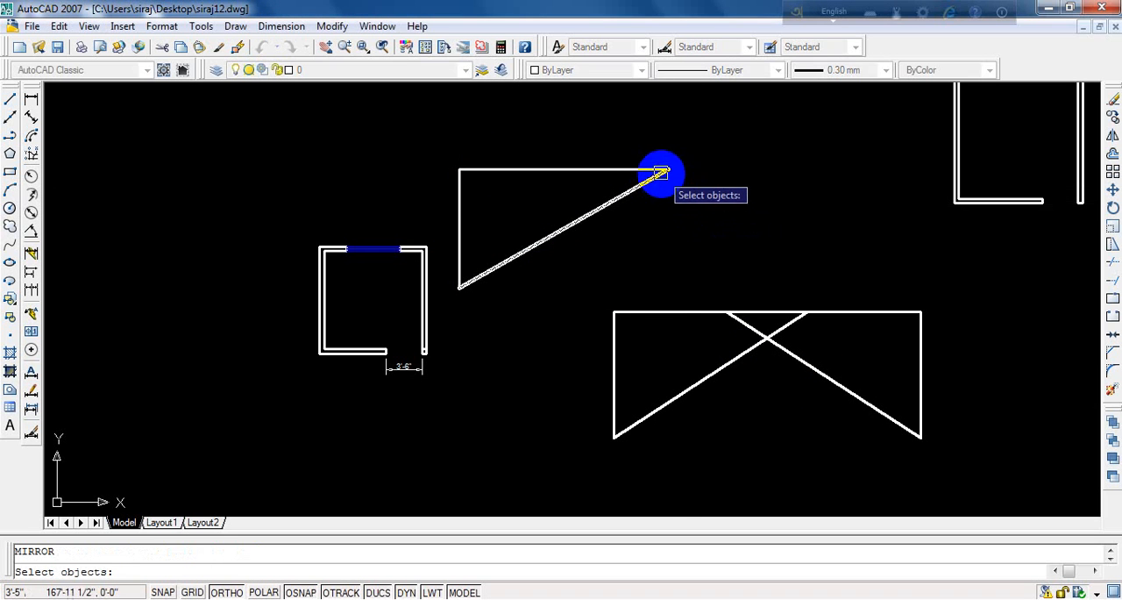
{"action": "left_click", "coordinate": [614, 167]}
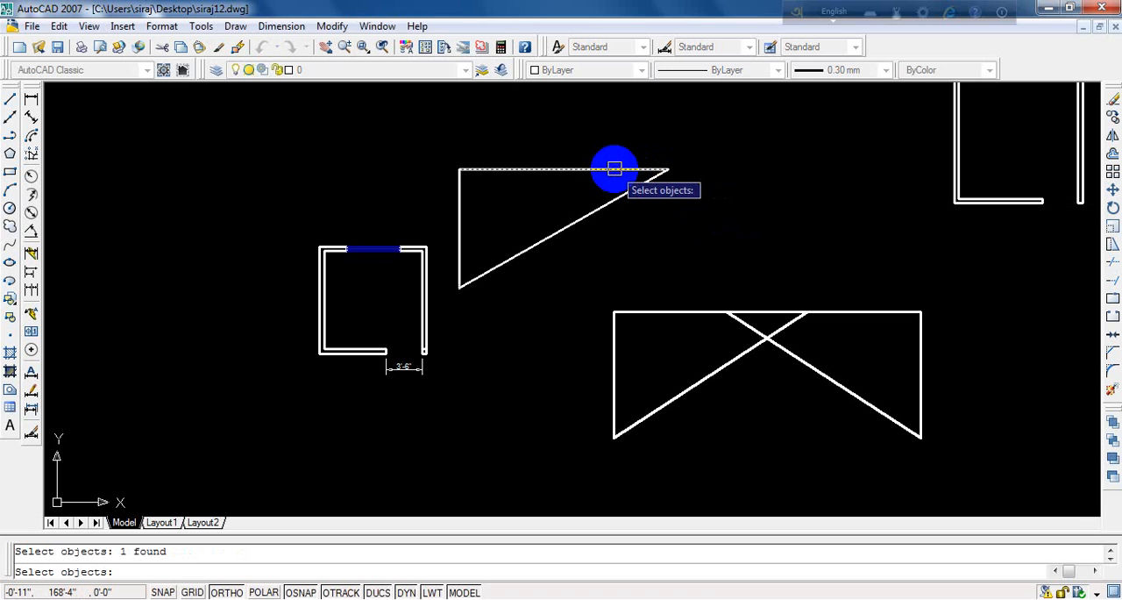
{"action": "key", "text": "Return"}
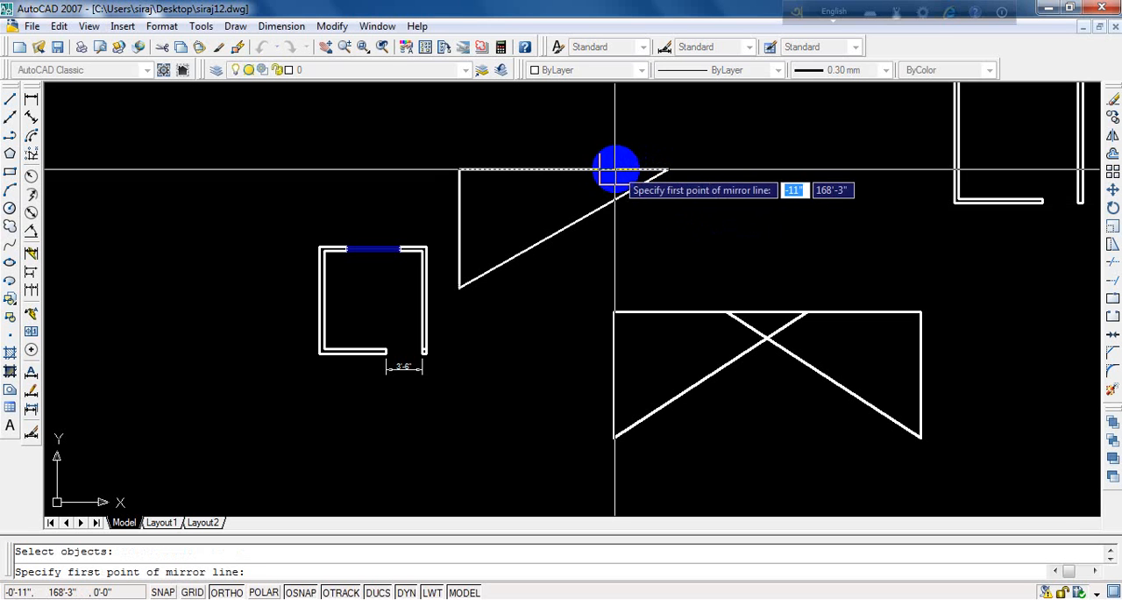
{"action": "left_click", "coordinate": [667, 168]}
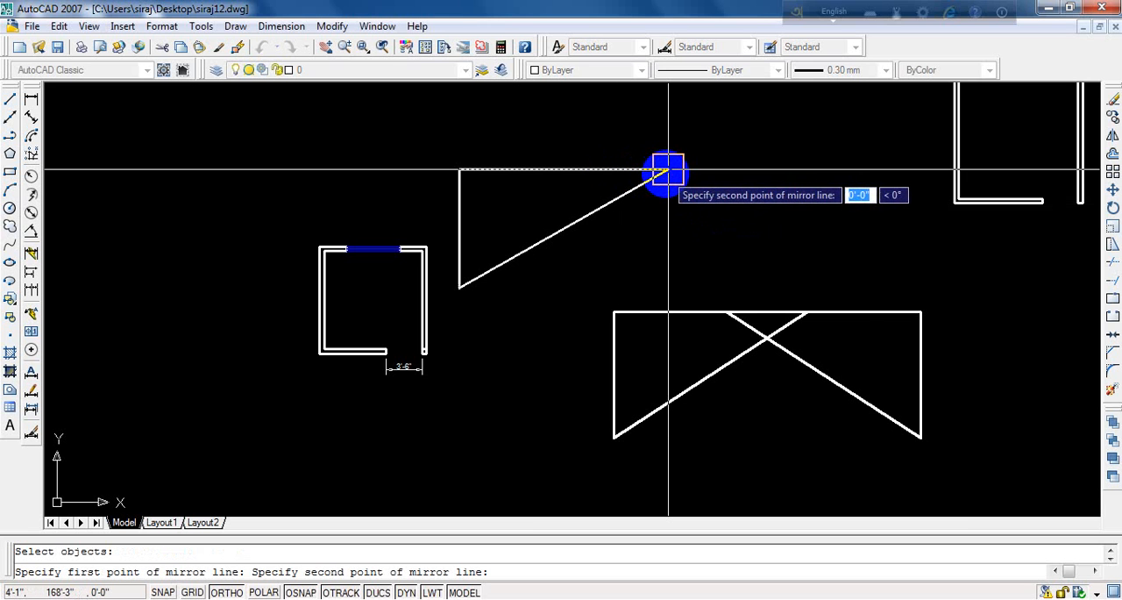
{"action": "left_click", "coordinate": [671, 120]}
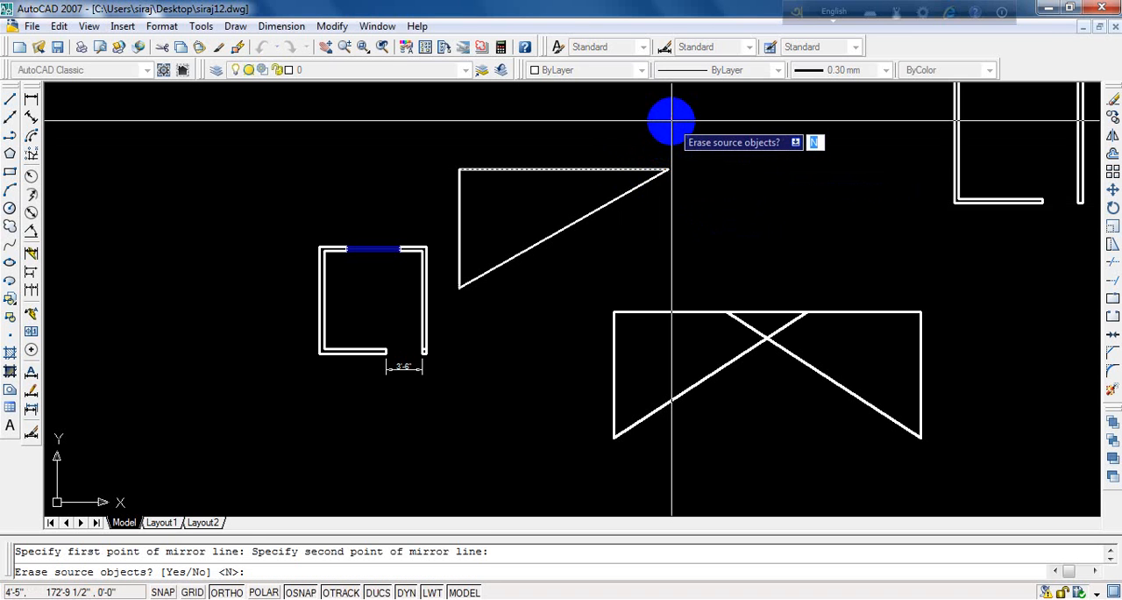
{"action": "key", "text": "Return"}
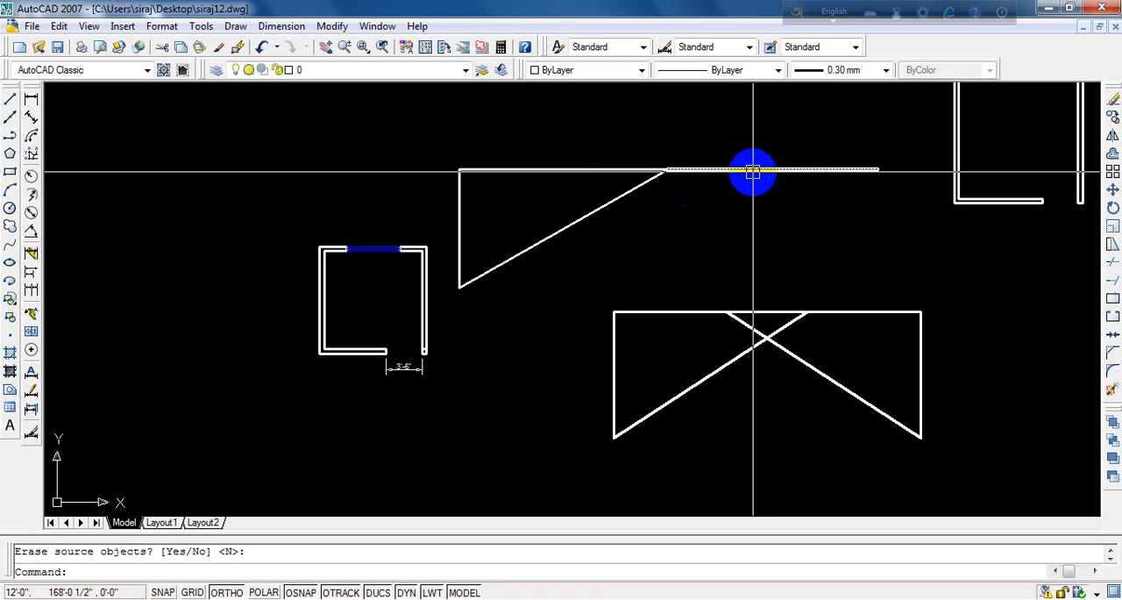
- Erase the mirrored copy of the triangle's upper edge
{"action": "type", "text": "e"}
{"action": "key", "text": "Return"}
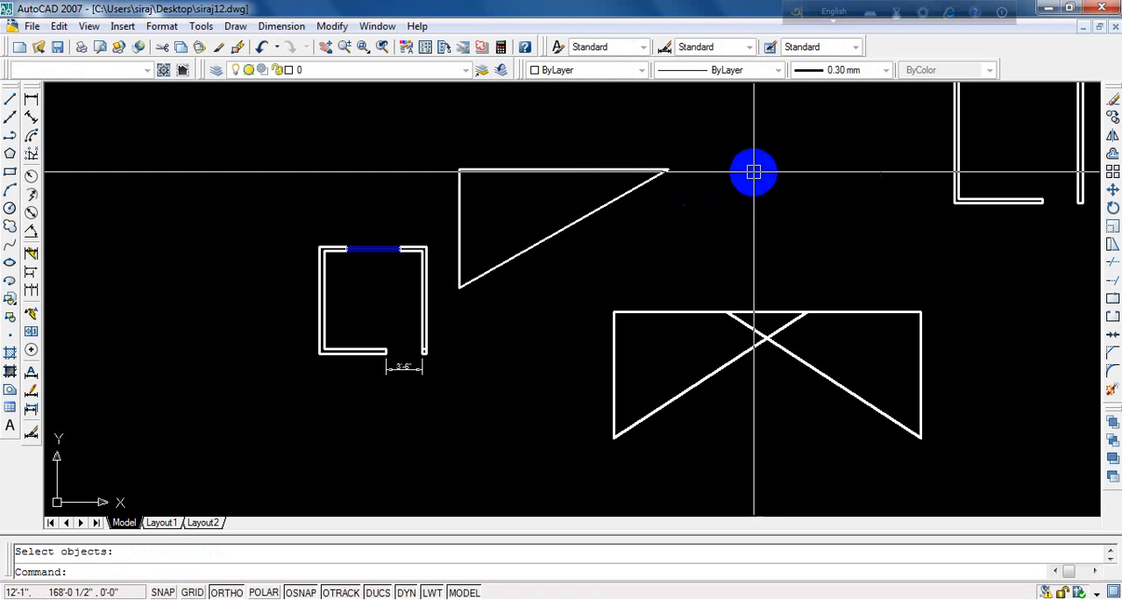
{"action": "key", "text": "Escape"}
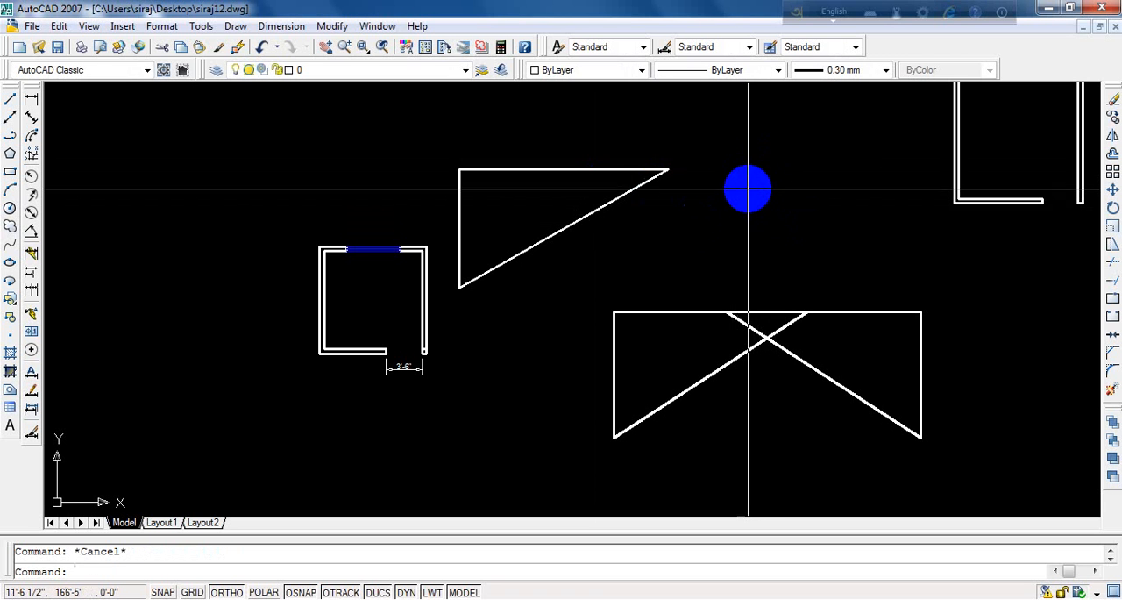
- Mirror all three lines of the new triangle about a vertical line through its right corner, keeping the source objects
{"action": "type", "text": "mi"}
{"action": "key", "text": "Return"}
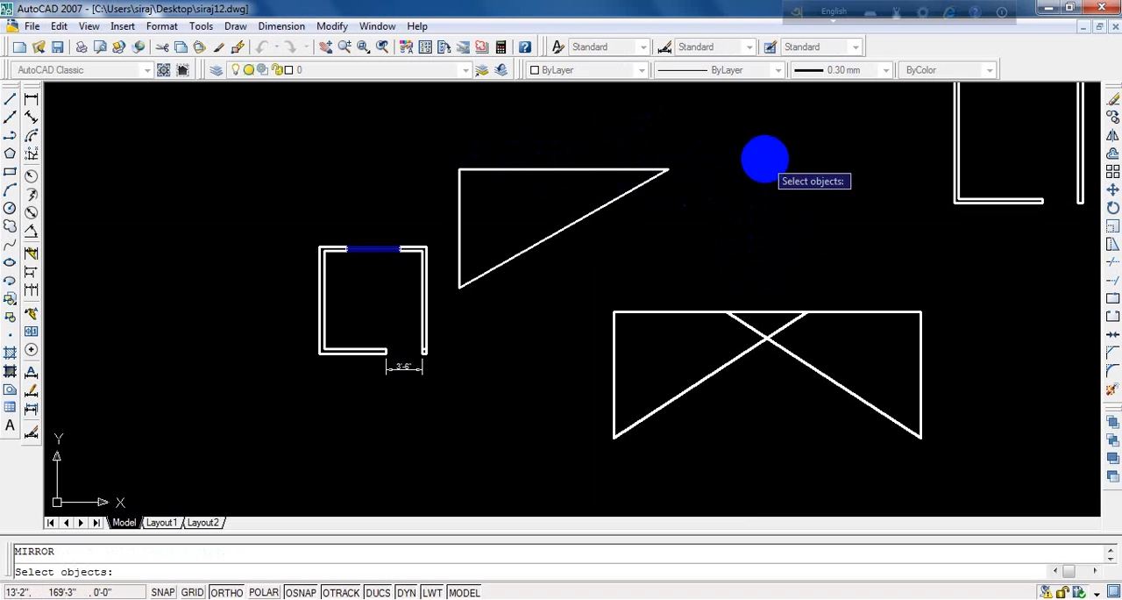
{"action": "left_click", "coordinate": [708, 147]}
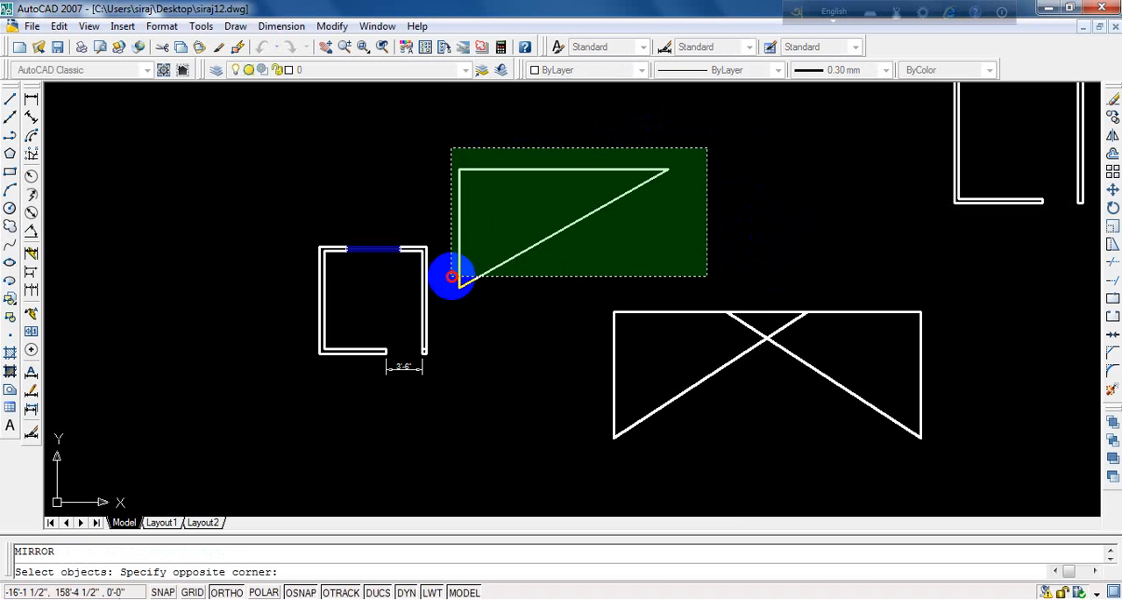
{"action": "left_click", "coordinate": [449, 275]}
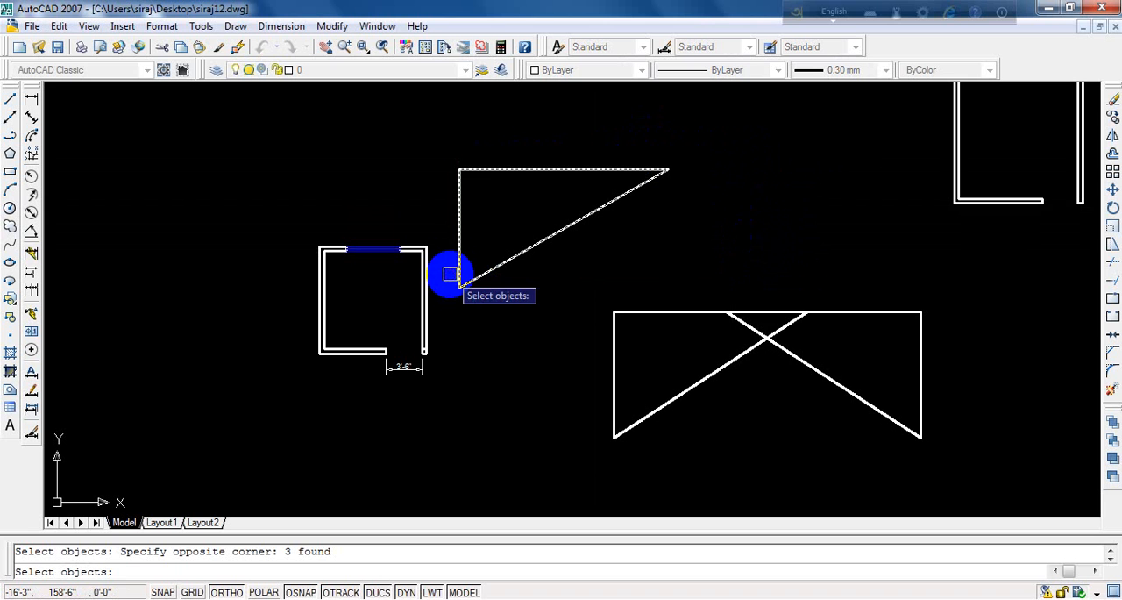
{"action": "key", "text": "Return"}
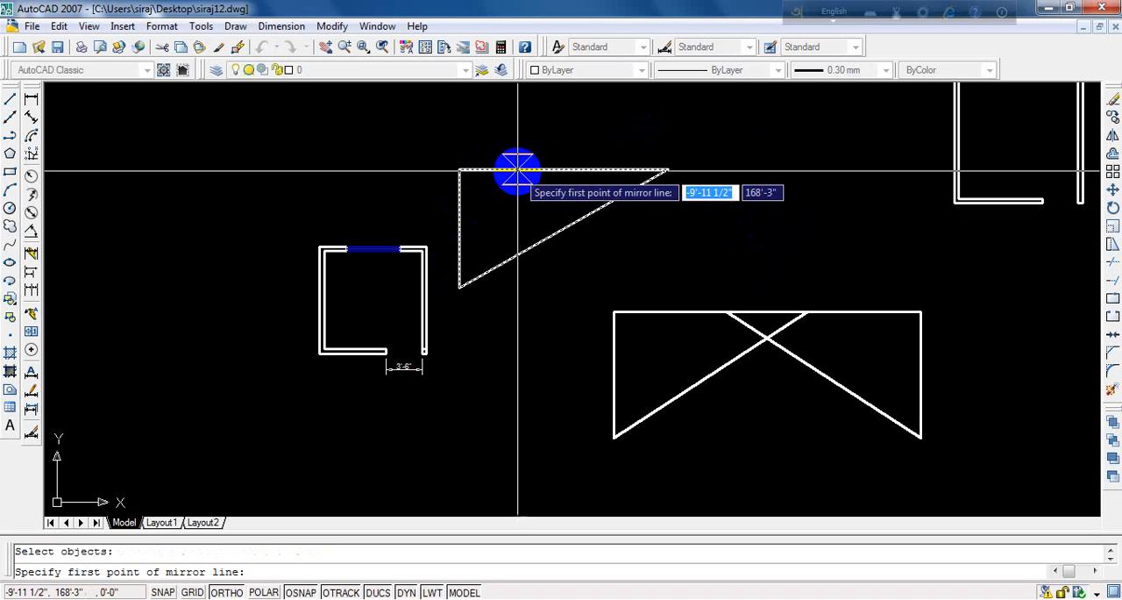
{"action": "left_click", "coordinate": [669, 169]}
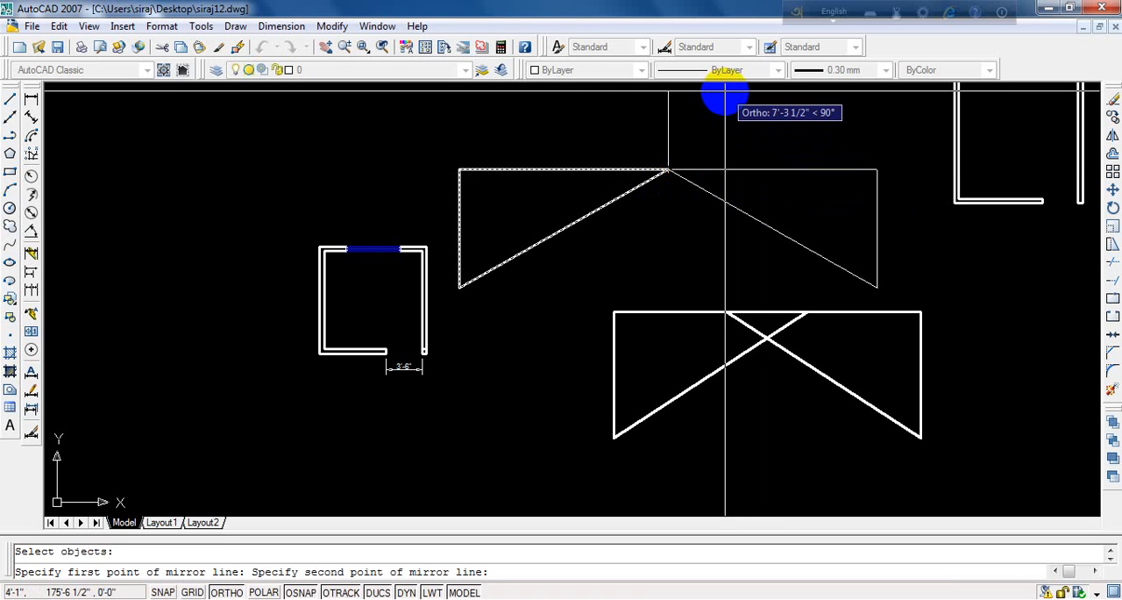
{"action": "key", "text": "Return"}
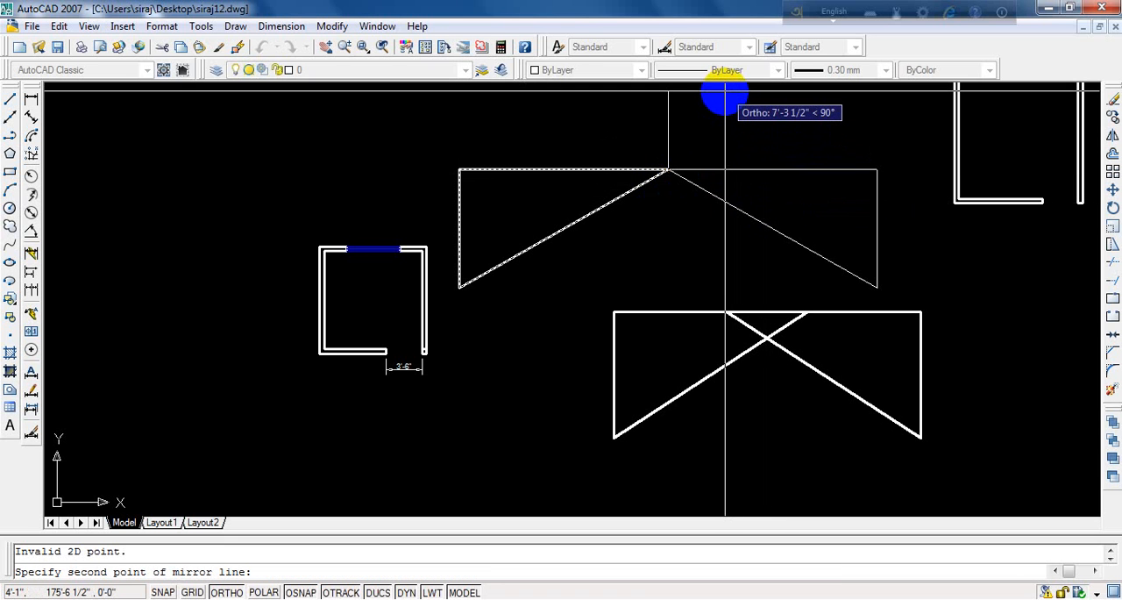
{"action": "left_click", "coordinate": [725, 97]}
{"action": "key", "text": "Return"}
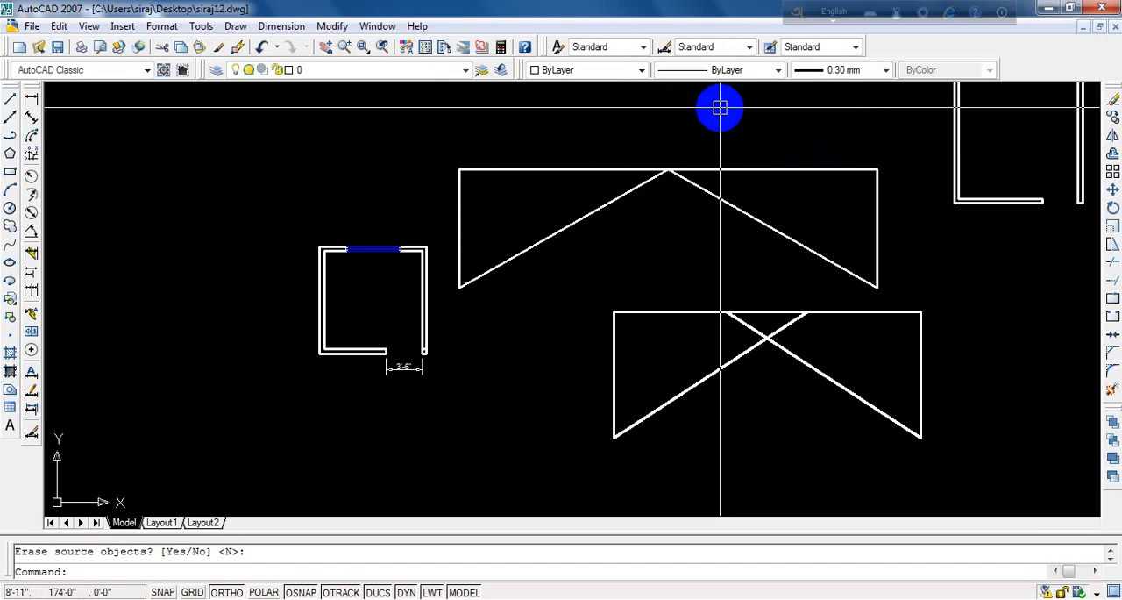
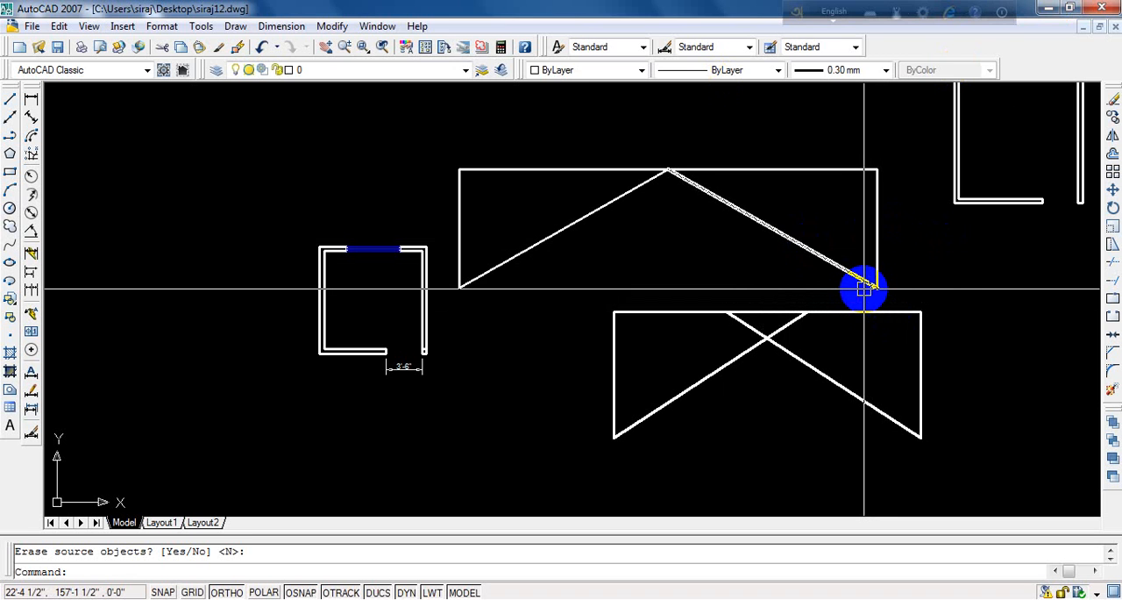
- Erase every line of the lower mirrored figure with the crossing diagonals
{"action": "type", "text": "e"}
{"action": "key", "text": "Return"}
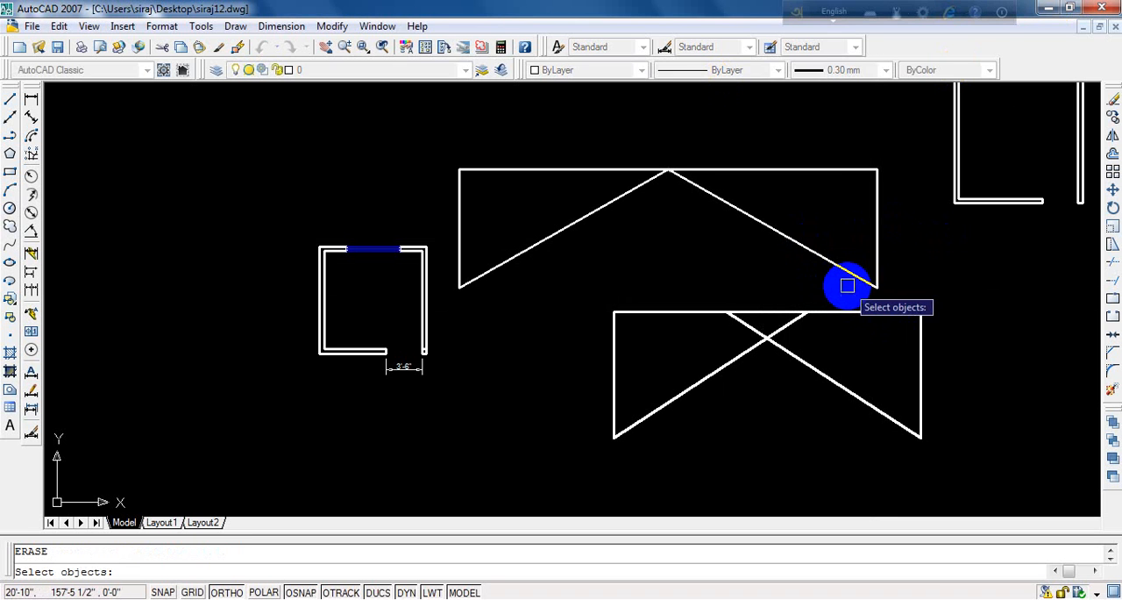
{"action": "left_click", "coordinate": [785, 326]}
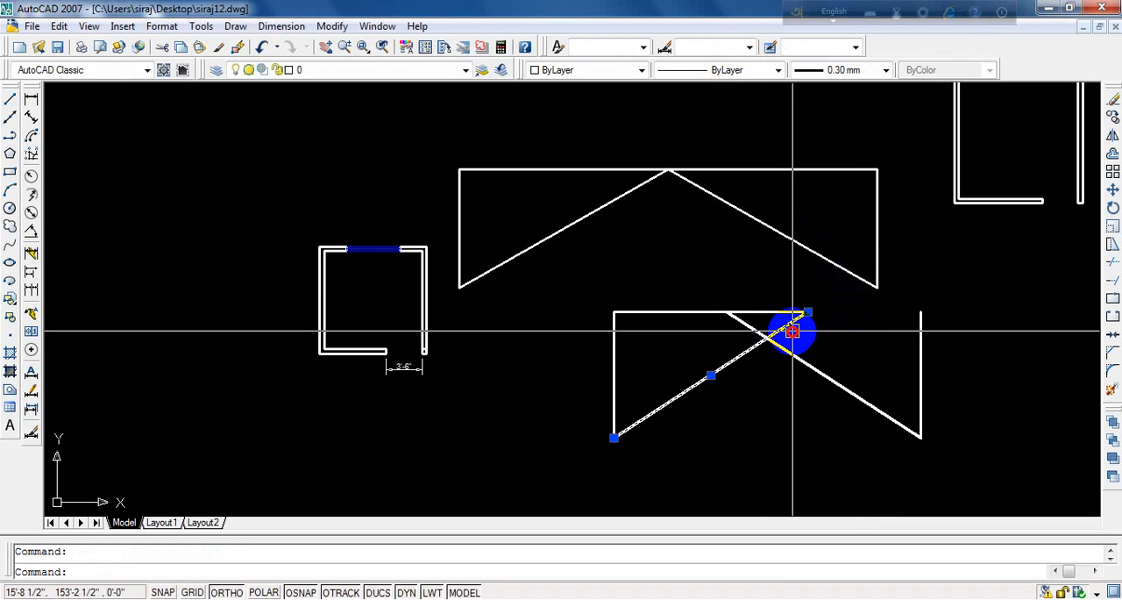
{"action": "key", "text": "Return"}
{"action": "left_click", "coordinate": [790, 356]}
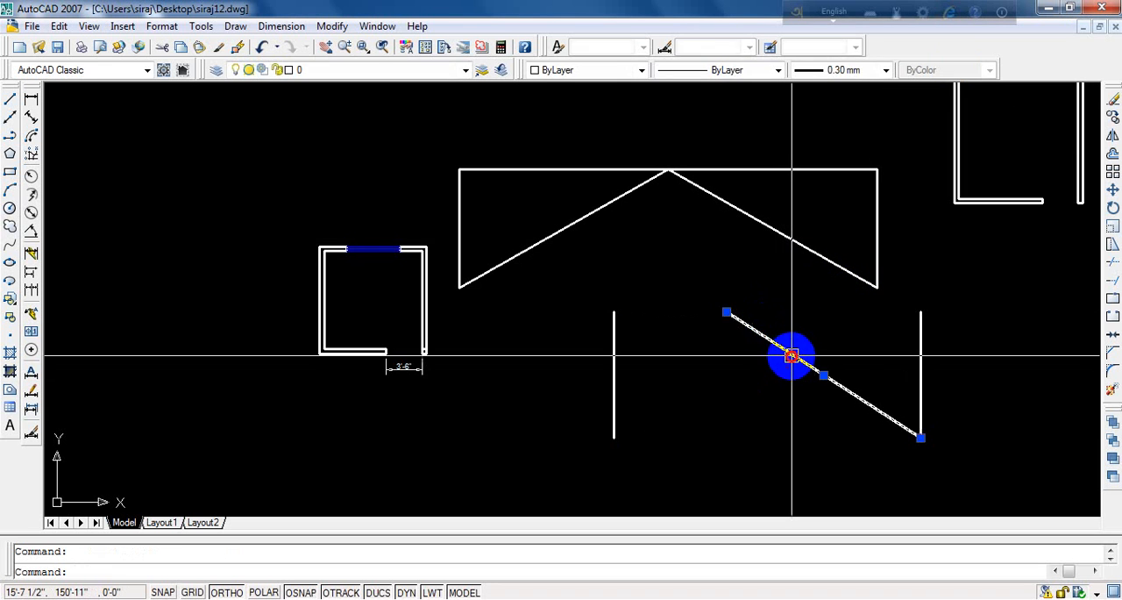
{"action": "key", "text": "Delete"}
{"action": "left_click", "coordinate": [921, 377]}
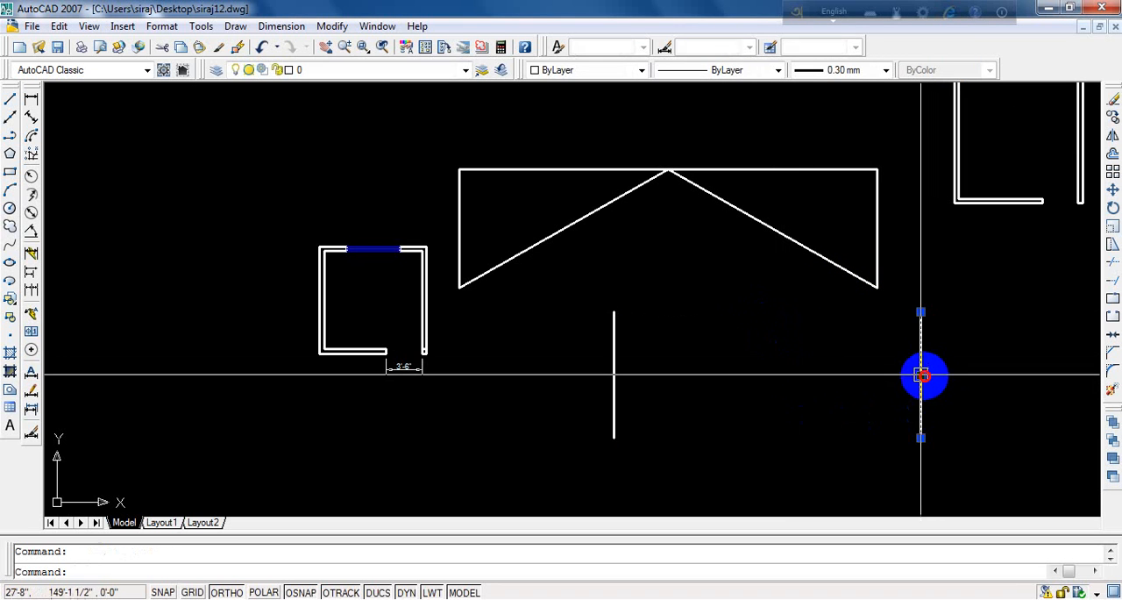
{"action": "key", "text": "Delete"}
{"action": "left_click", "coordinate": [615, 345]}
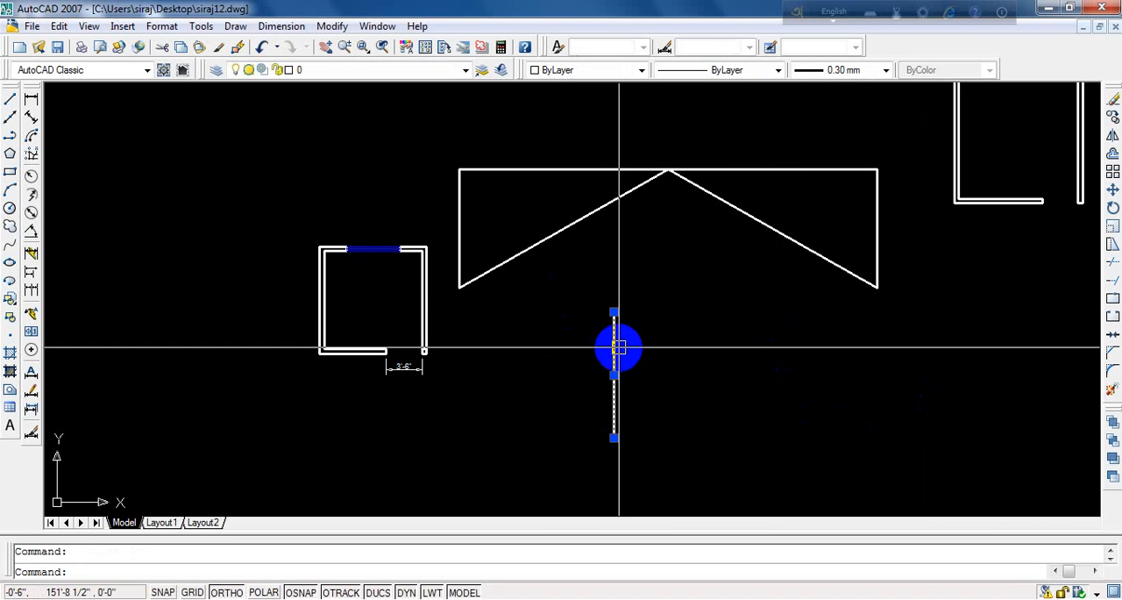
{"action": "key", "text": "Delete"}
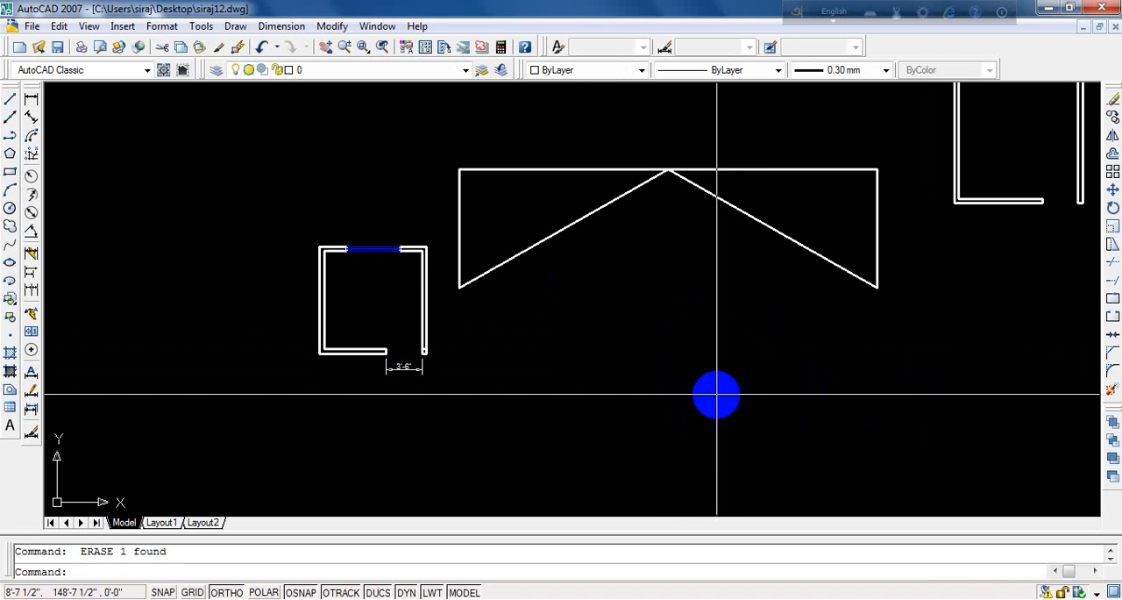
- Draw a horizontal line about 41' long in the empty area left of the small room plan
{"action": "scroll", "coordinate": [696, 382], "scroll_direction": "down", "scroll_amount": 2}
{"action": "scroll", "coordinate": [696, 382], "scroll_direction": "down", "scroll_amount": 2}
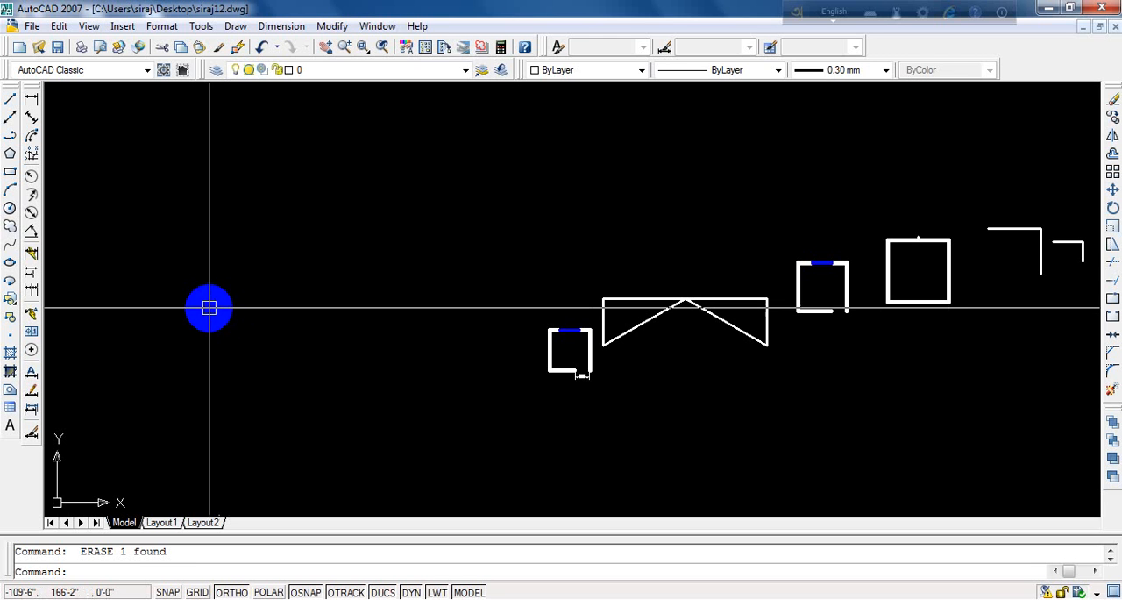
{"action": "type", "text": "l"}
{"action": "key", "text": "Return"}
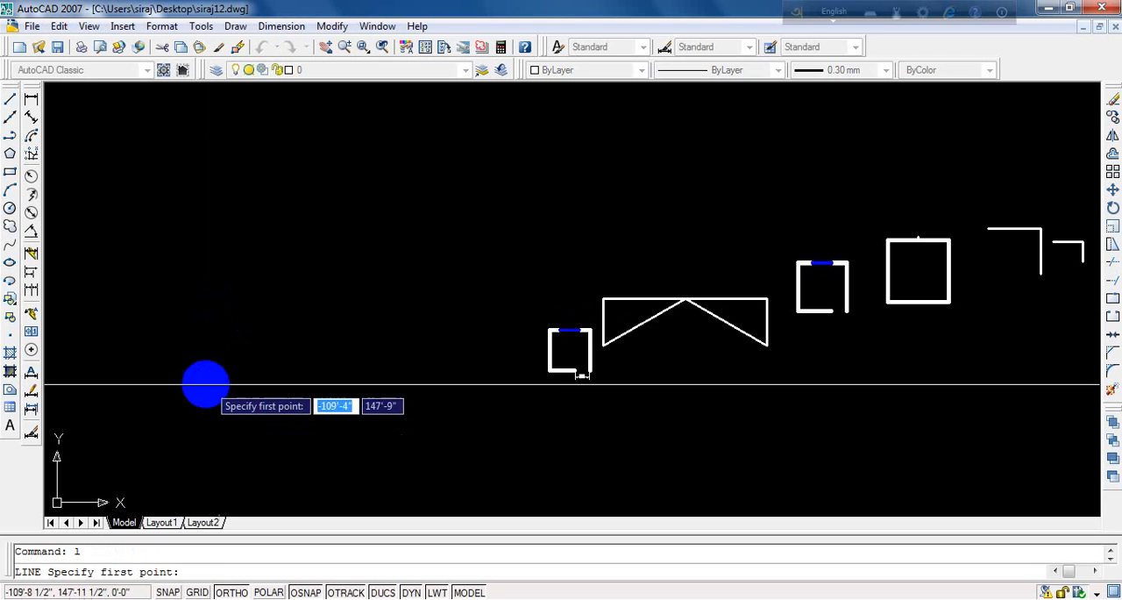
{"action": "left_click", "coordinate": [168, 357]}
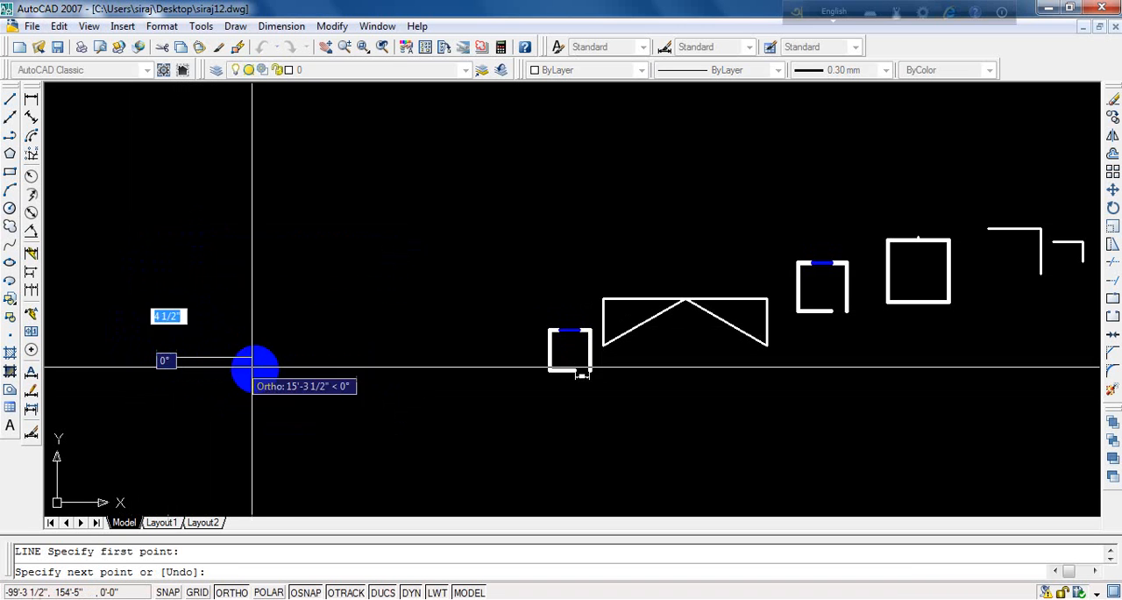
{"action": "left_click", "coordinate": [342, 371]}
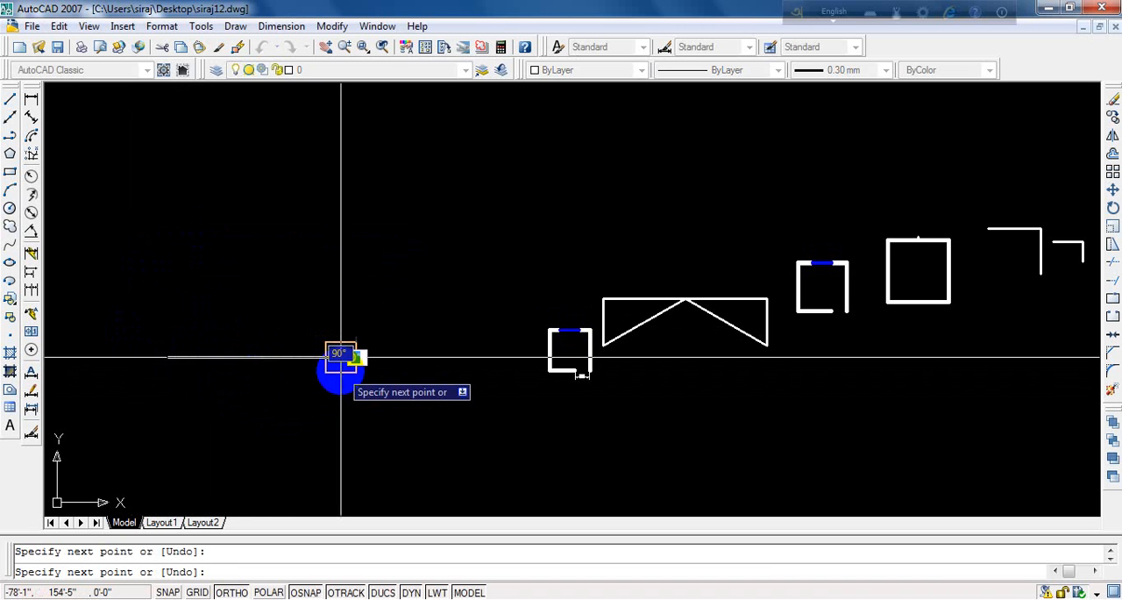
{"action": "key", "text": "Escape"}
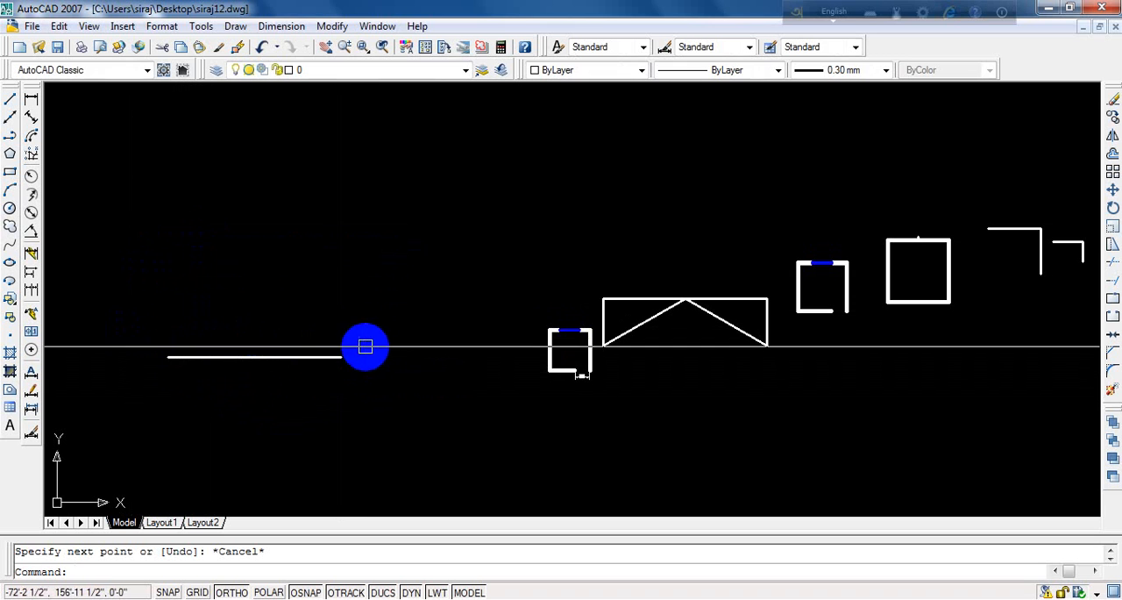
- Draw a vertical line about 31' long upward from the right end of the new horizontal line
{"action": "type", "text": "l"}
{"action": "key", "text": "Return"}
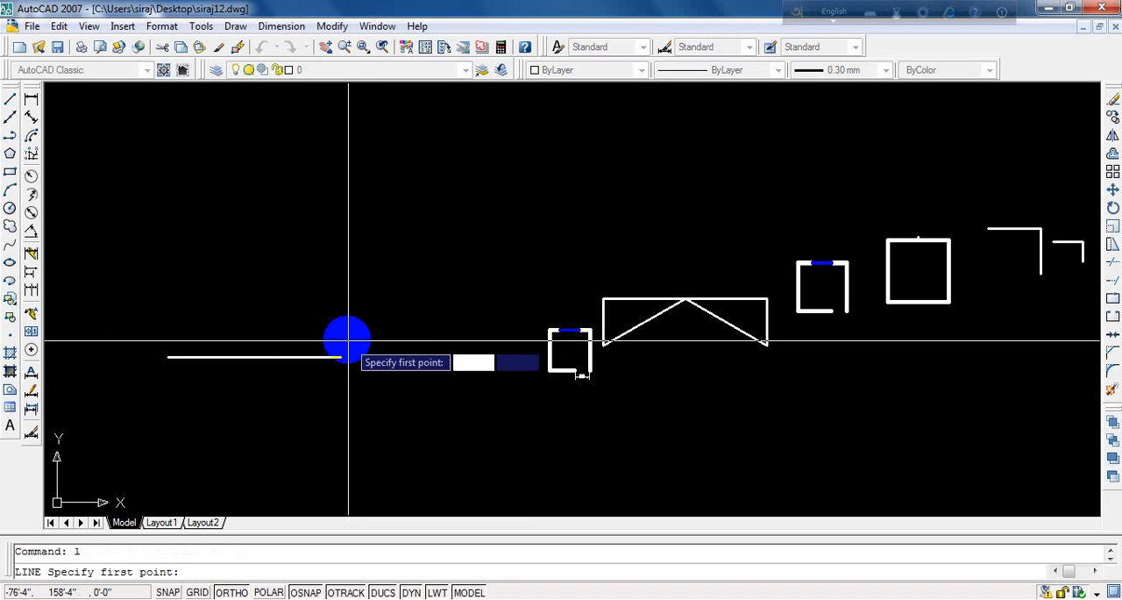
{"action": "left_click", "coordinate": [341, 357]}
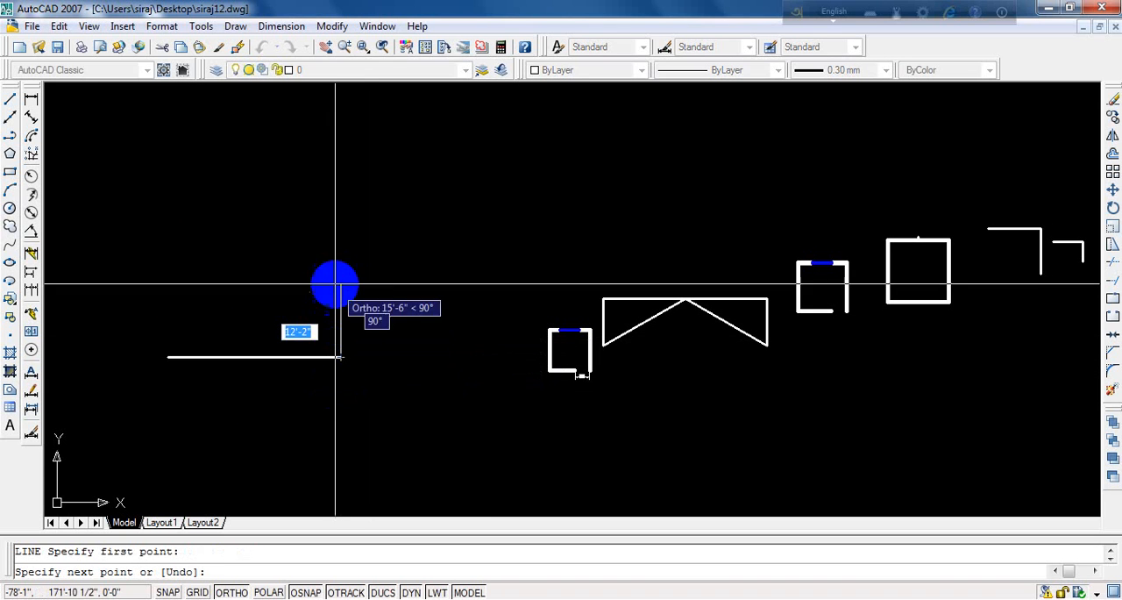
{"action": "left_click", "coordinate": [342, 228]}
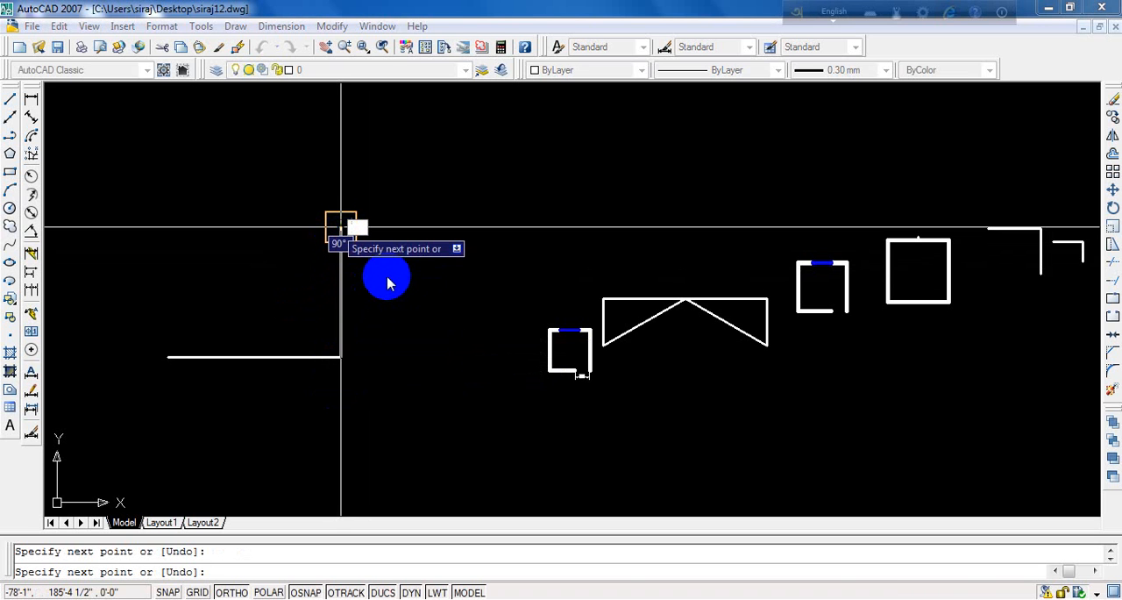
{"action": "key", "text": "Escape"}
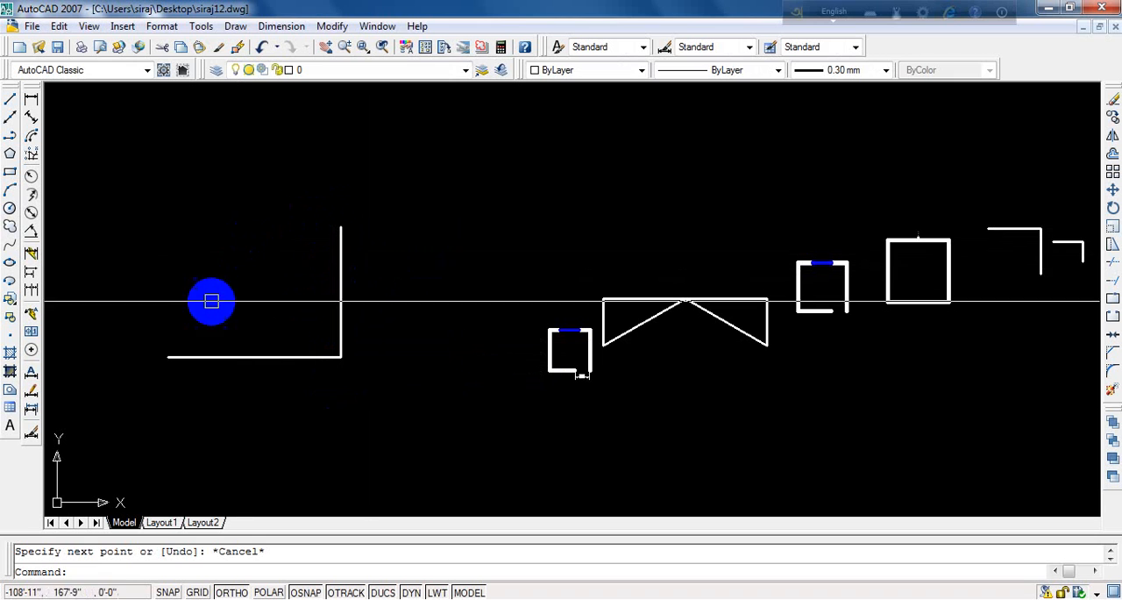
- Close the triangle with a diagonal from the horizontal line's left end to the vertical line's upper end
{"action": "type", "text": "l"}
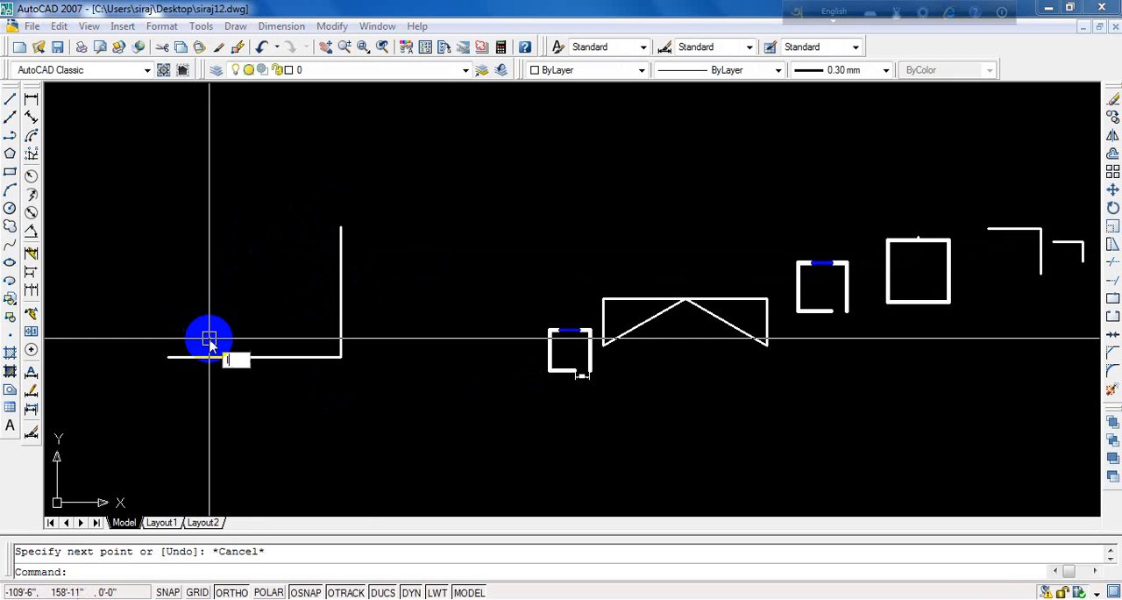
{"action": "key", "text": "Return"}
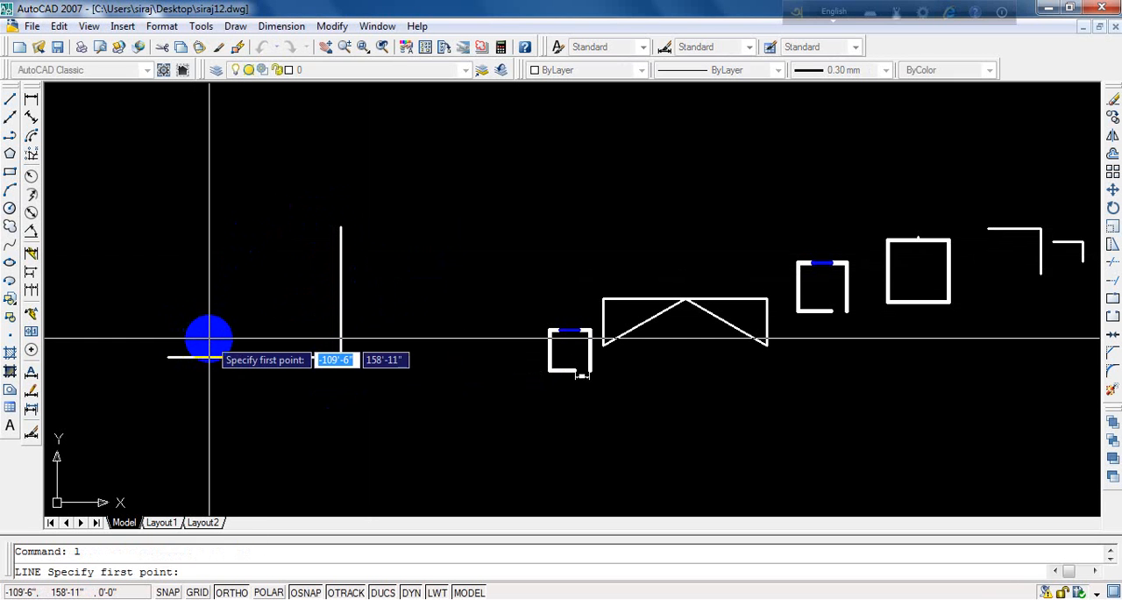
{"action": "left_click", "coordinate": [168, 356]}
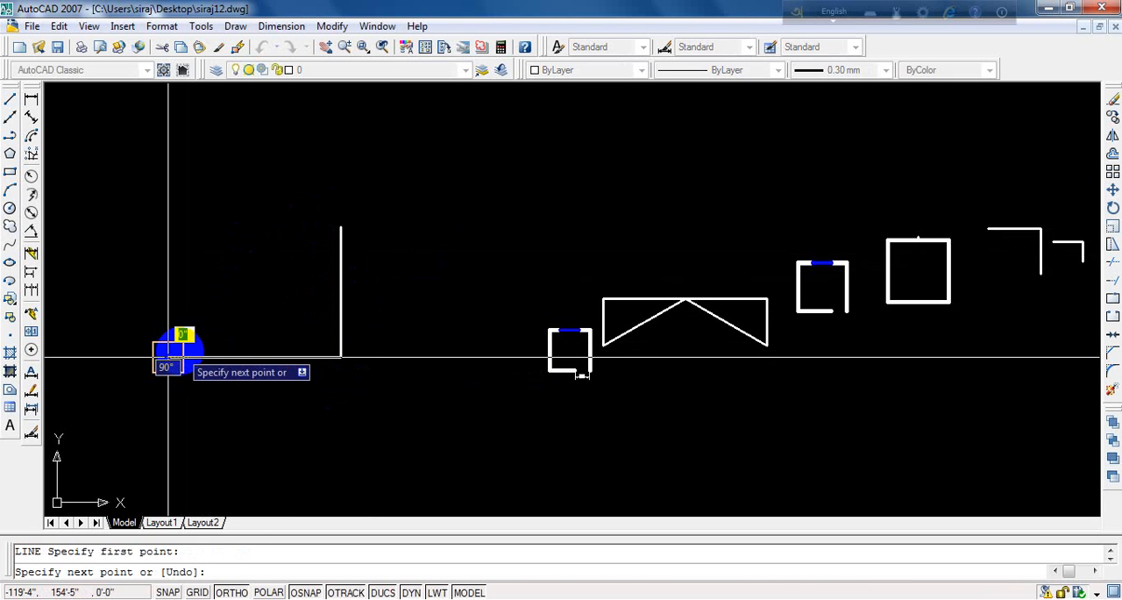
{"action": "left_click", "coordinate": [341, 226]}
{"action": "key", "text": "Escape"}
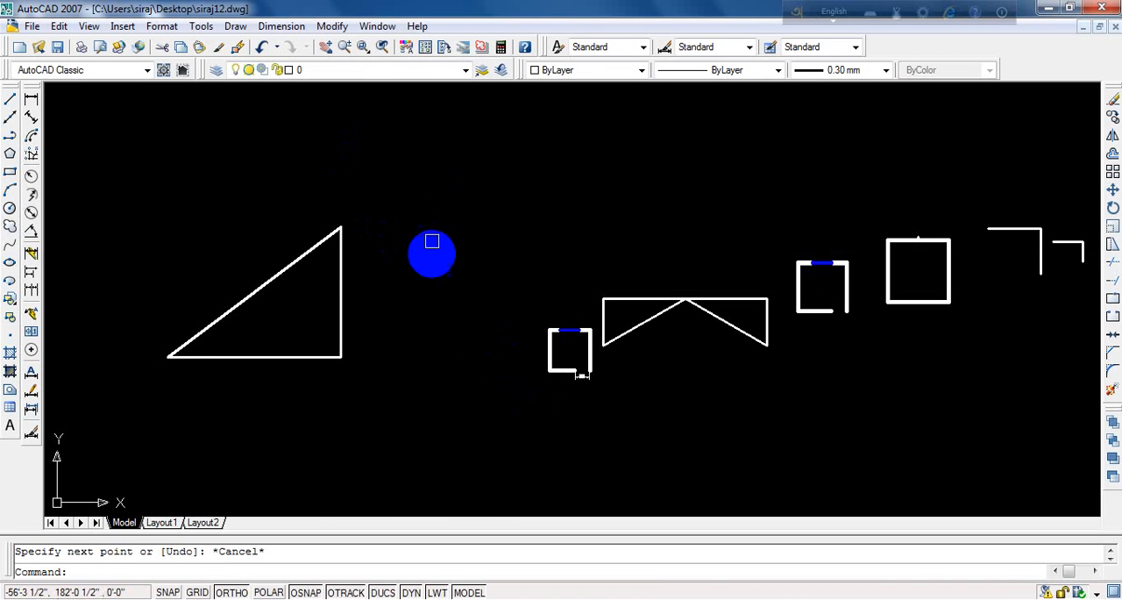
{"action": "key", "text": "Escape"}
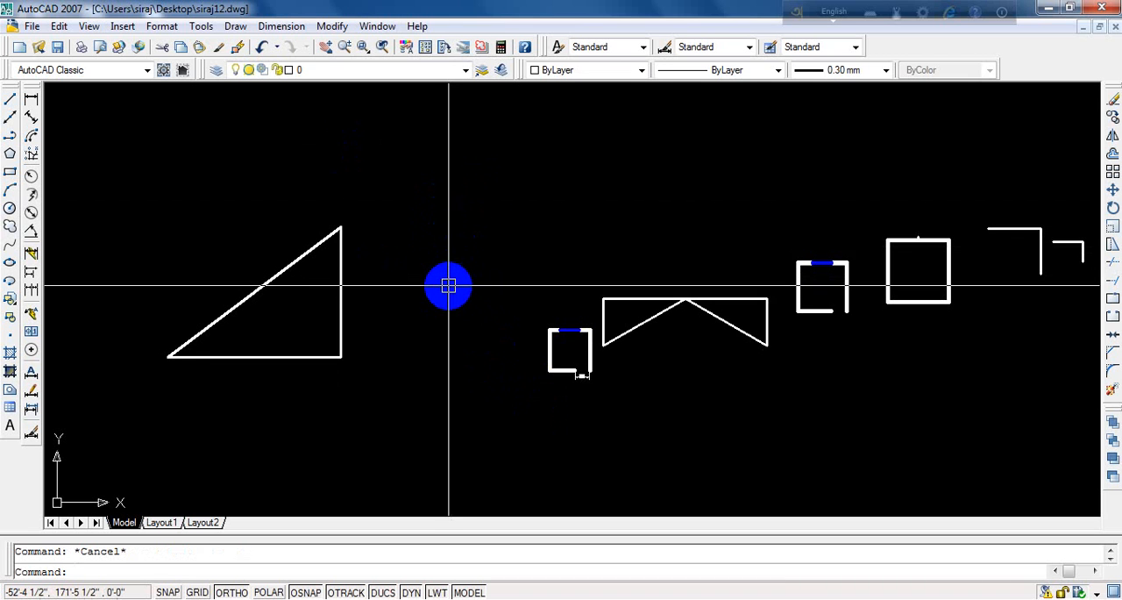
- Mirror the whole right triangle about its vertical side, keeping the source objects
{"action": "type", "text": "mi"}
{"action": "key", "text": "Return"}
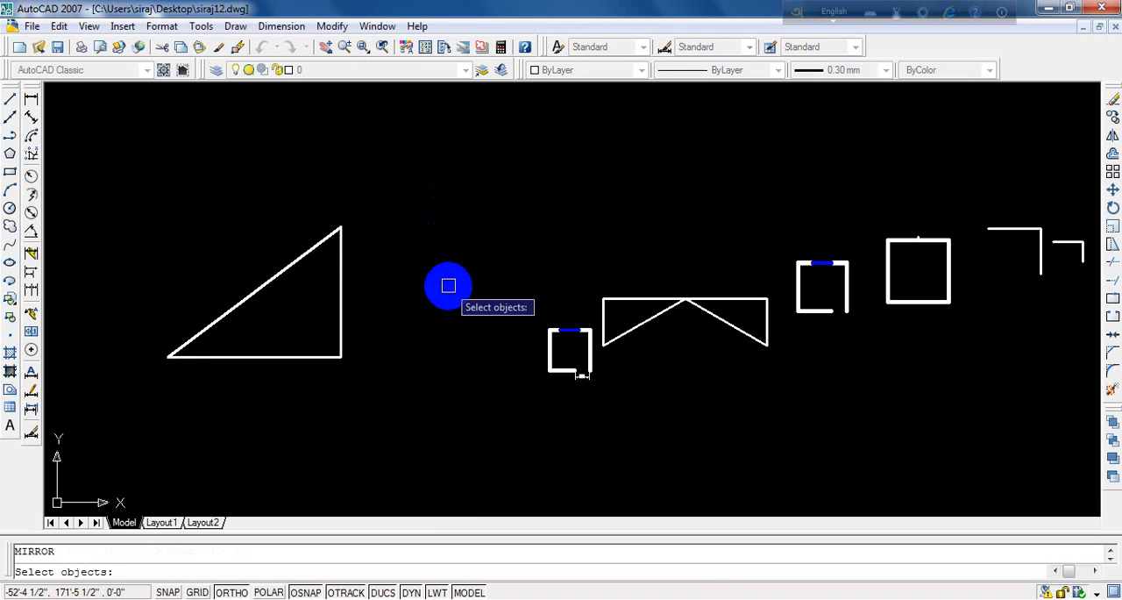
{"action": "left_click", "coordinate": [390, 203]}
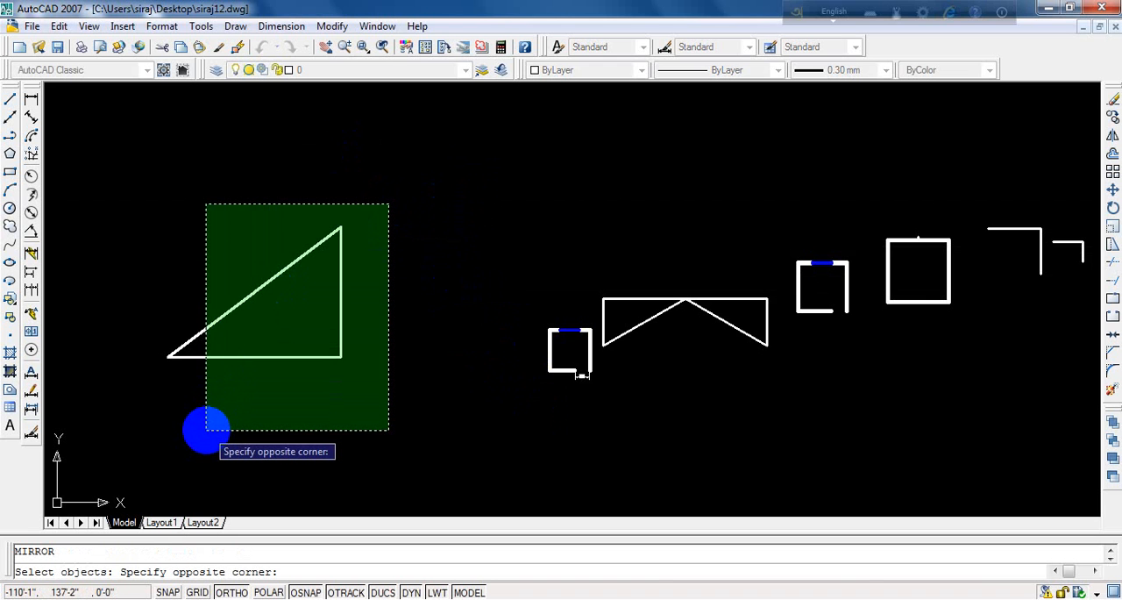
{"action": "left_click", "coordinate": [206, 430]}
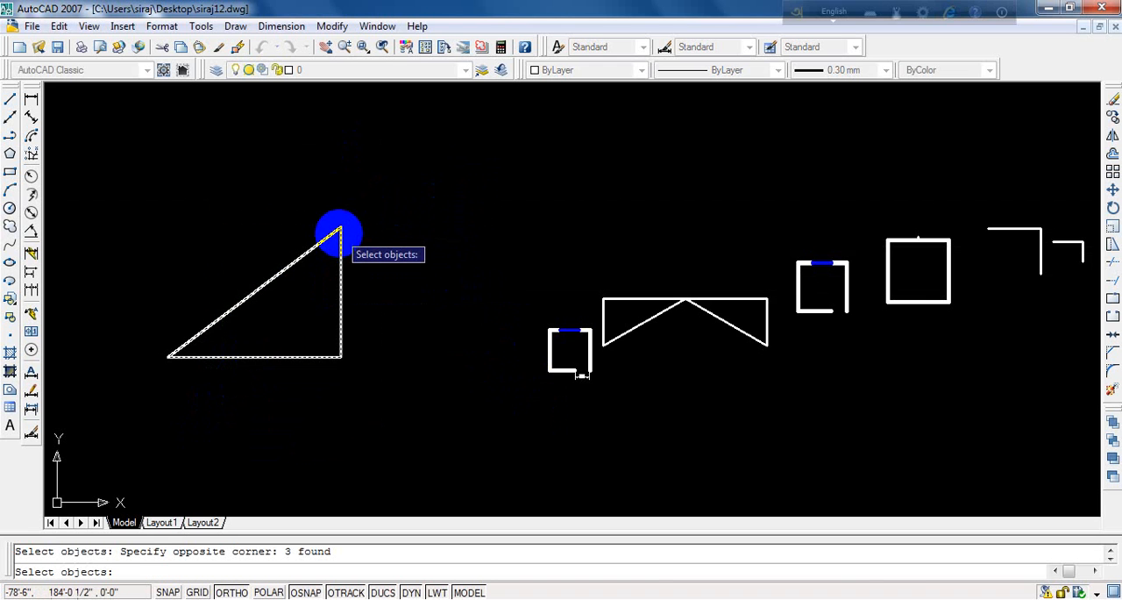
{"action": "key", "text": "Return"}
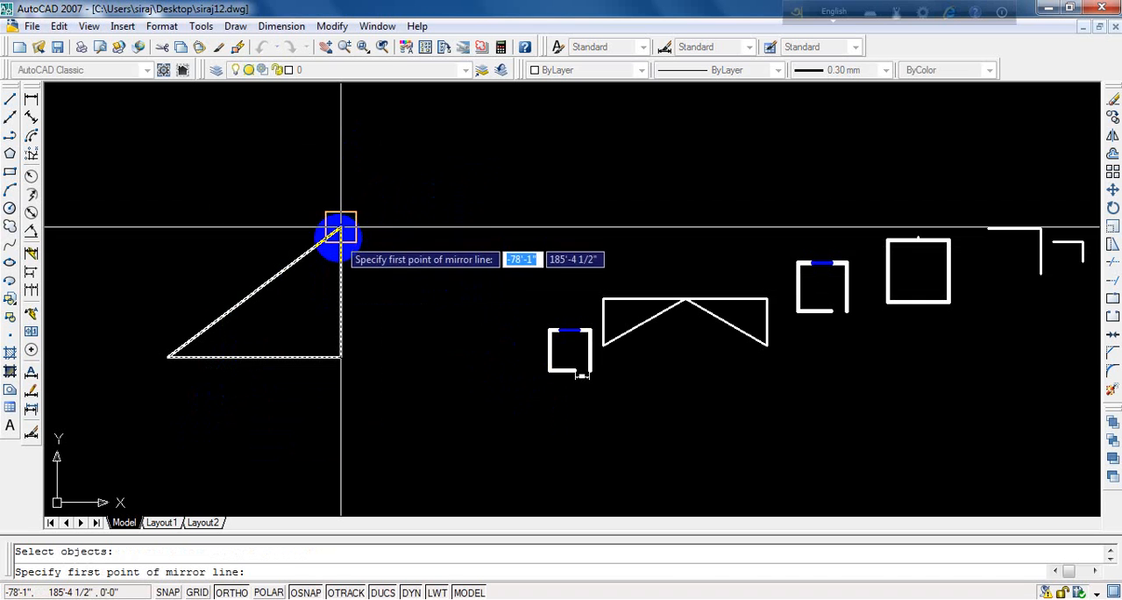
{"action": "left_click", "coordinate": [341, 231]}
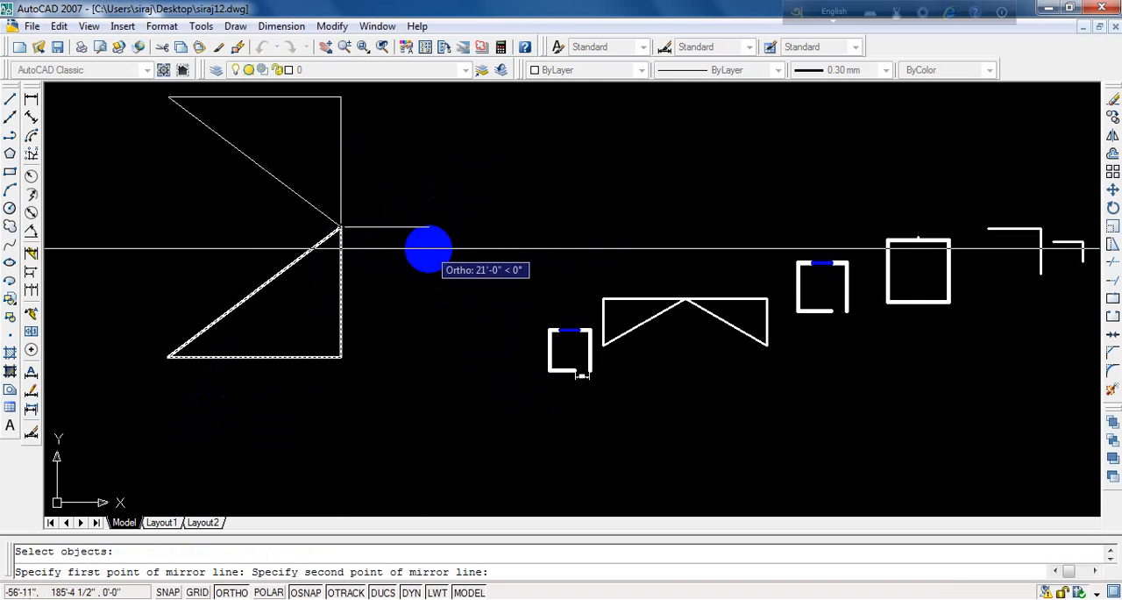
{"action": "left_click", "coordinate": [318, 205]}
{"action": "key", "text": "Return"}
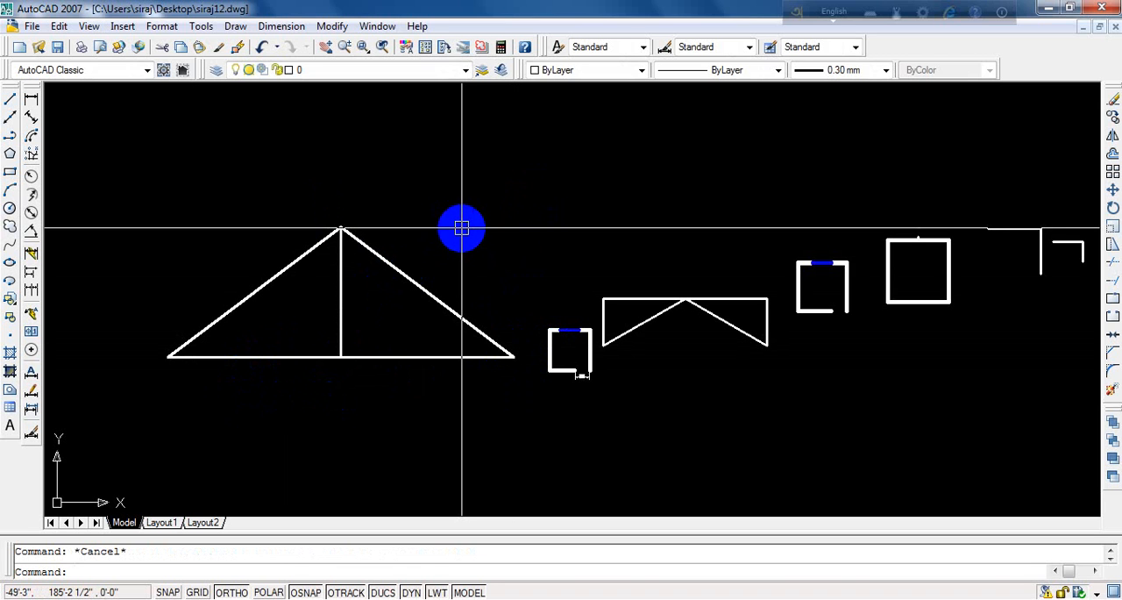
- Mirror the whole double triangle downward about its horizontal base to form a diamond, keeping the source objects
{"action": "type", "text": "mi"}
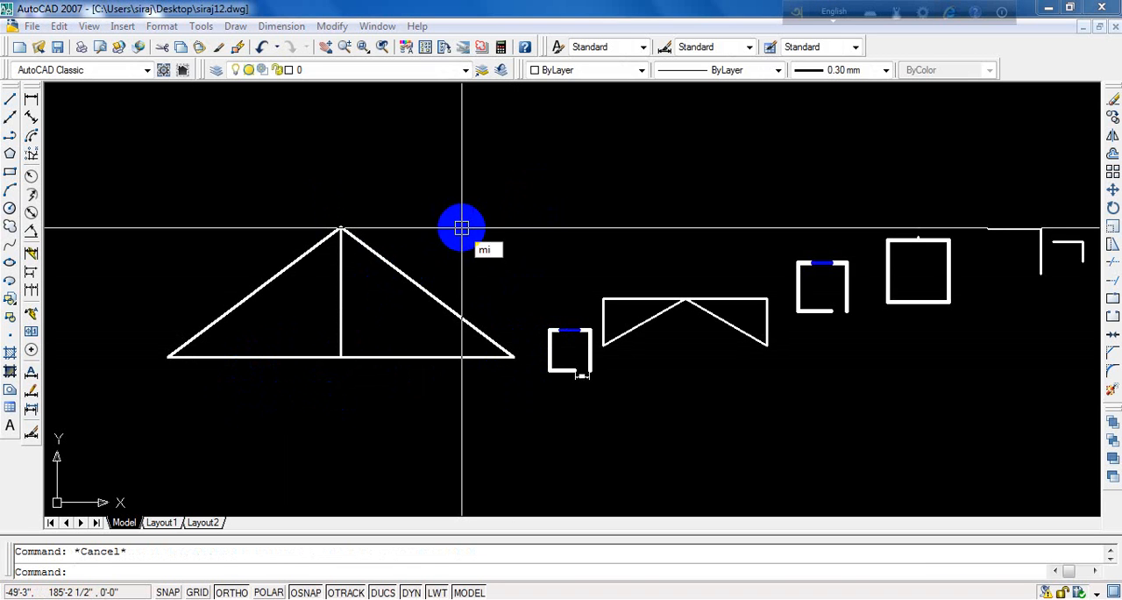
{"action": "key", "text": "Return"}
{"action": "left_click_drag", "start_coordinate": [499, 213], "coordinate": [227, 435]}
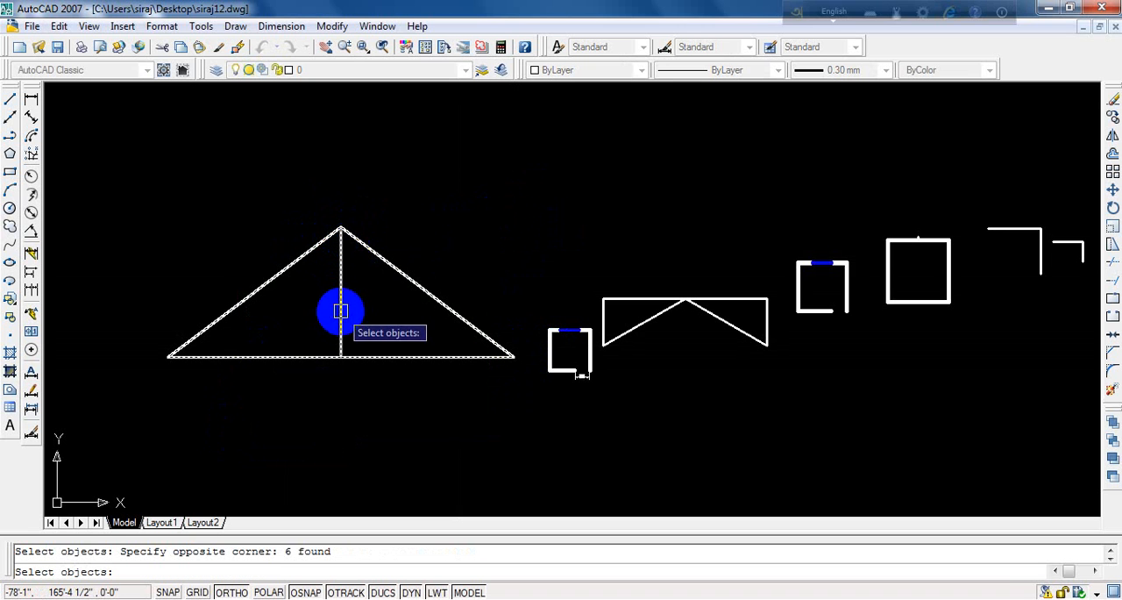
{"action": "key", "text": "Return"}
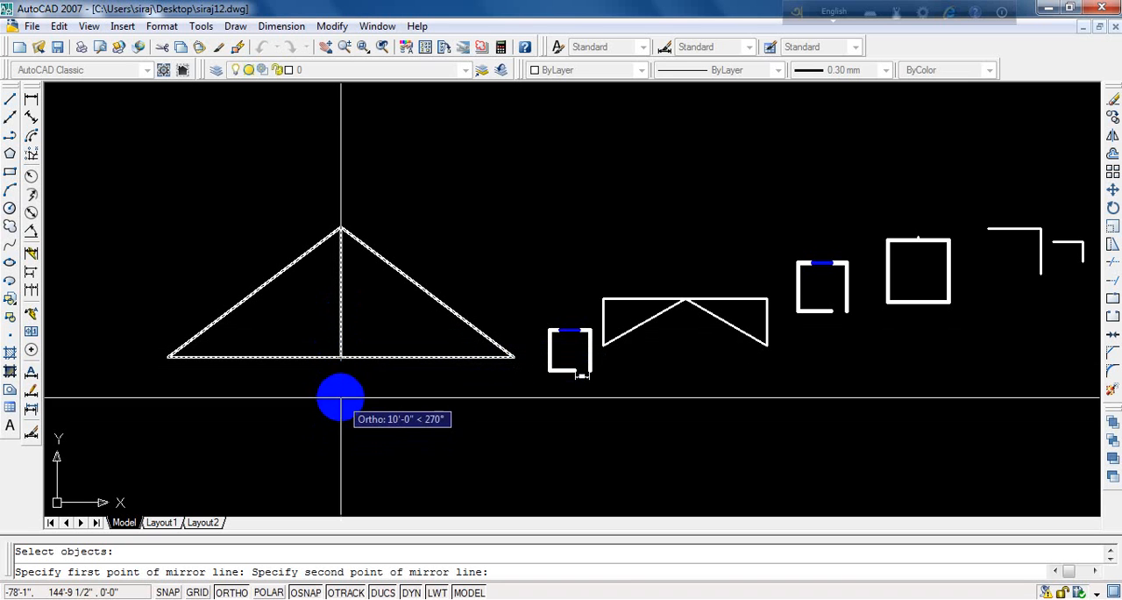
{"action": "left_click", "coordinate": [254, 357]}
{"action": "key", "text": "Return"}
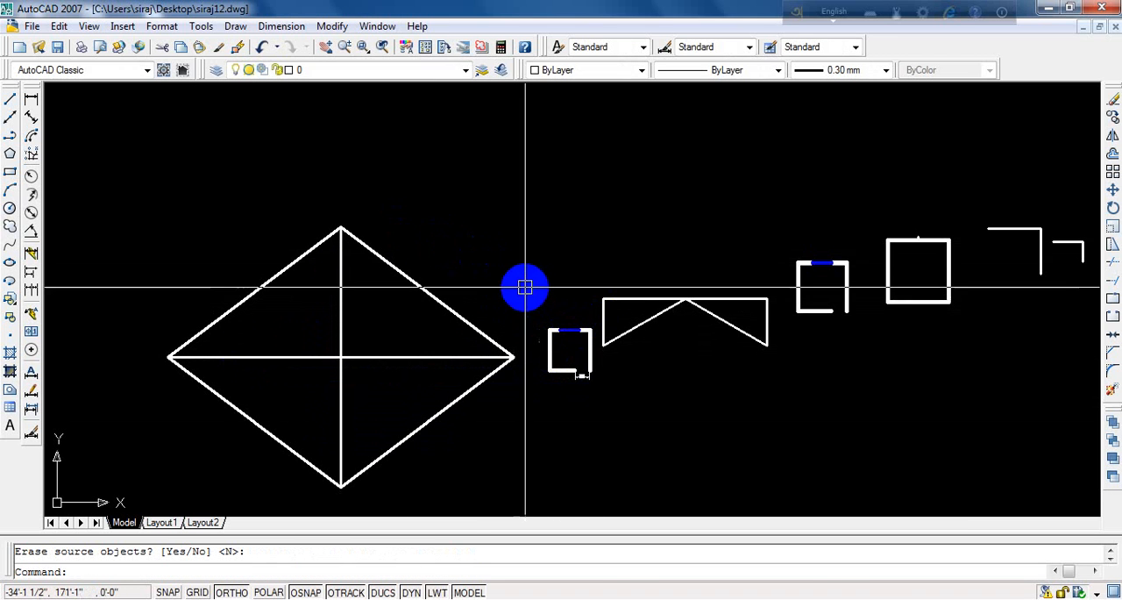
{"action": "key", "text": "Escape"}
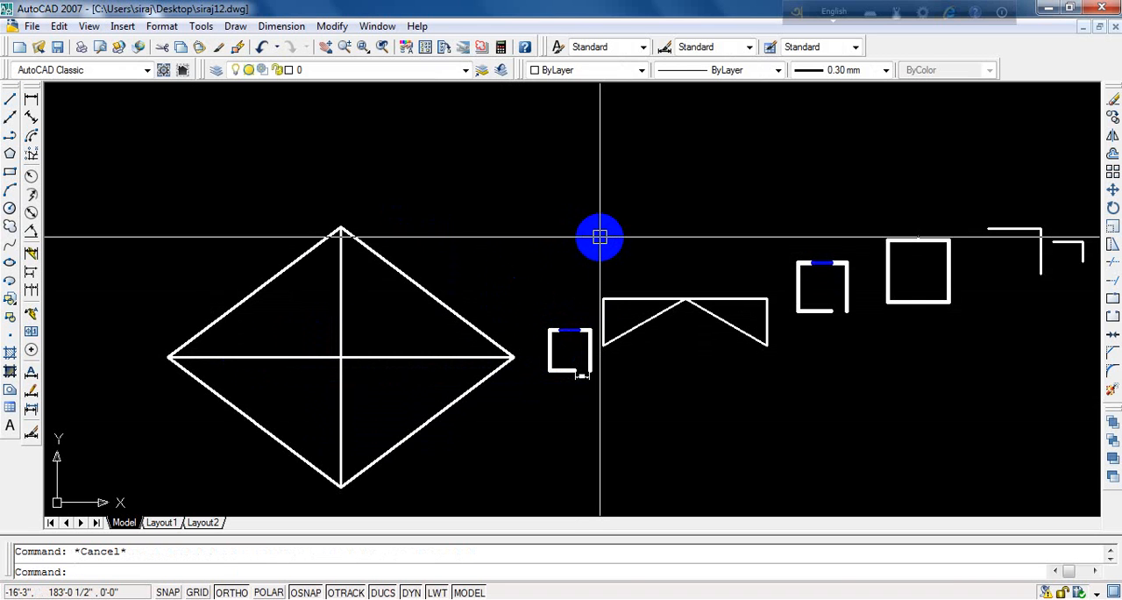
- Erase the old mirrored triangles, the room plan beside them, the neighbouring square's left side and the small dimensioned room's right part
{"action": "left_click_drag", "start_coordinate": [600, 237], "coordinate": [915, 436]}
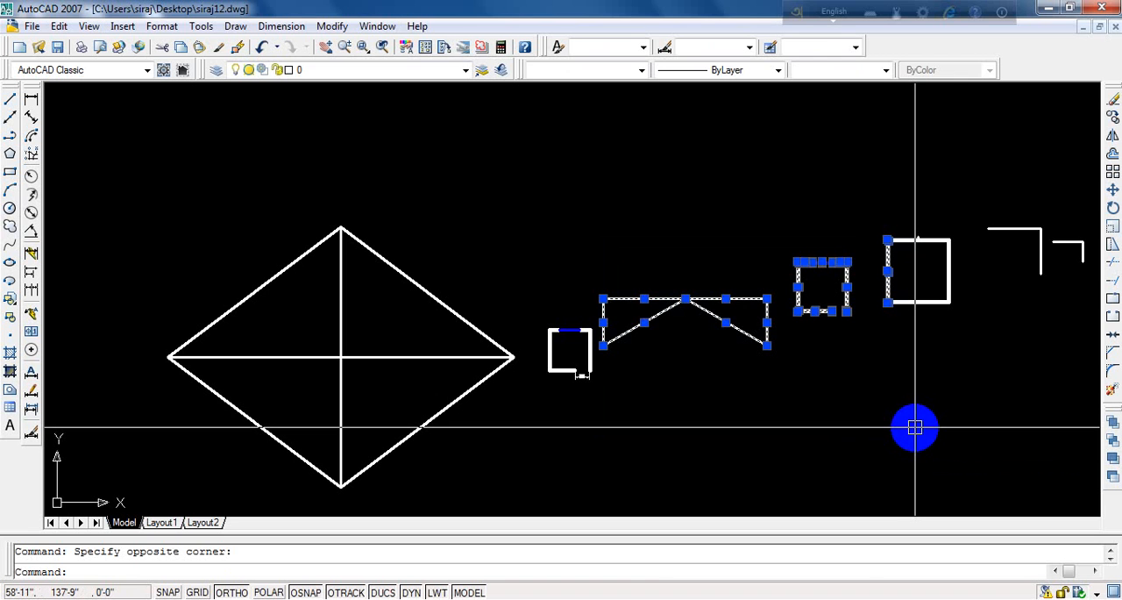
{"action": "key", "text": "Delete"}
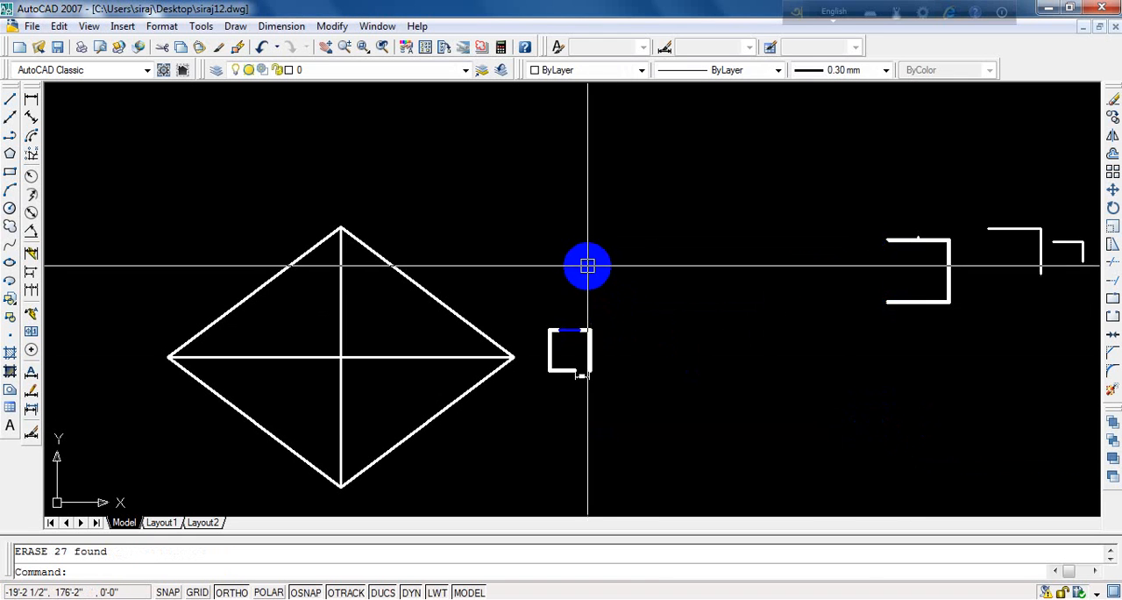
{"action": "left_click_drag", "start_coordinate": [600, 250], "coordinate": [579, 477]}
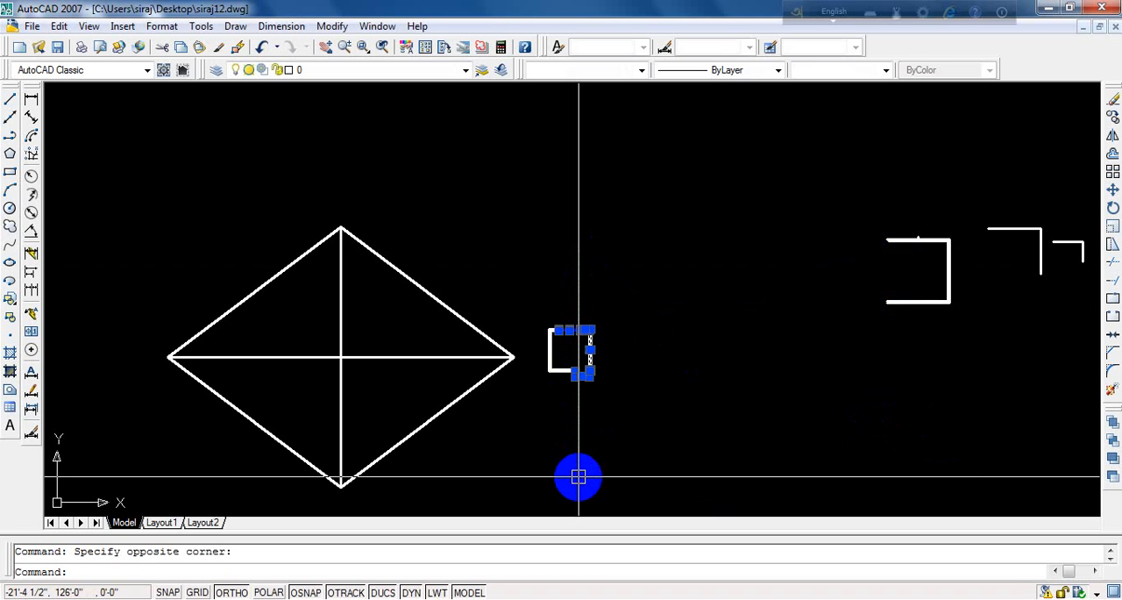
{"action": "key", "text": "Delete"}
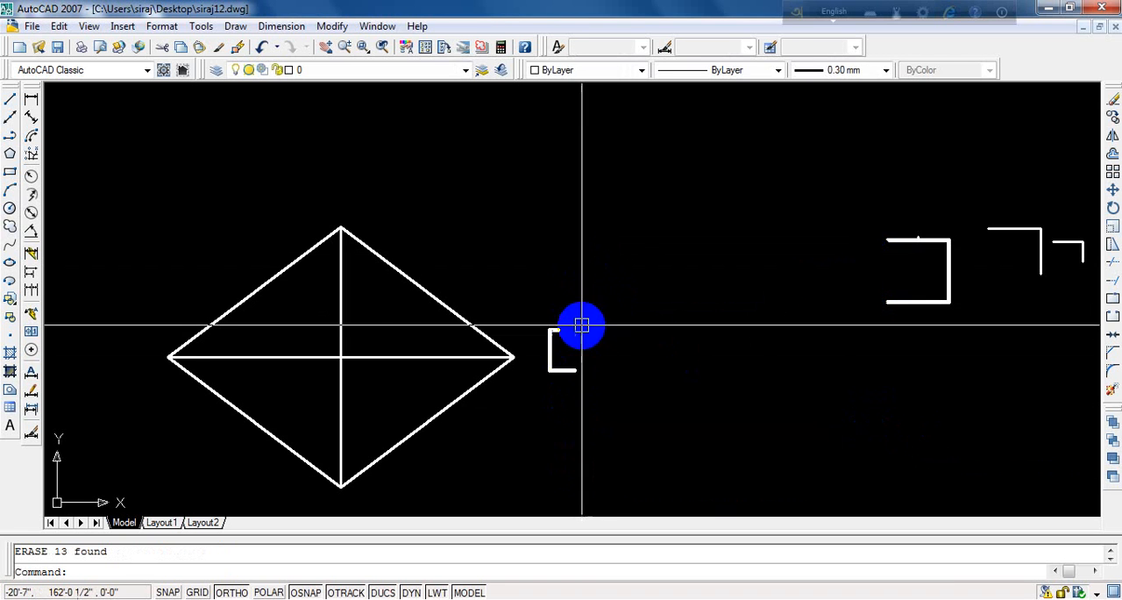
- Erase the leftover piece of the small room beside the diamond's right corner
{"action": "left_click_drag", "start_coordinate": [590, 270], "coordinate": [533, 453]}
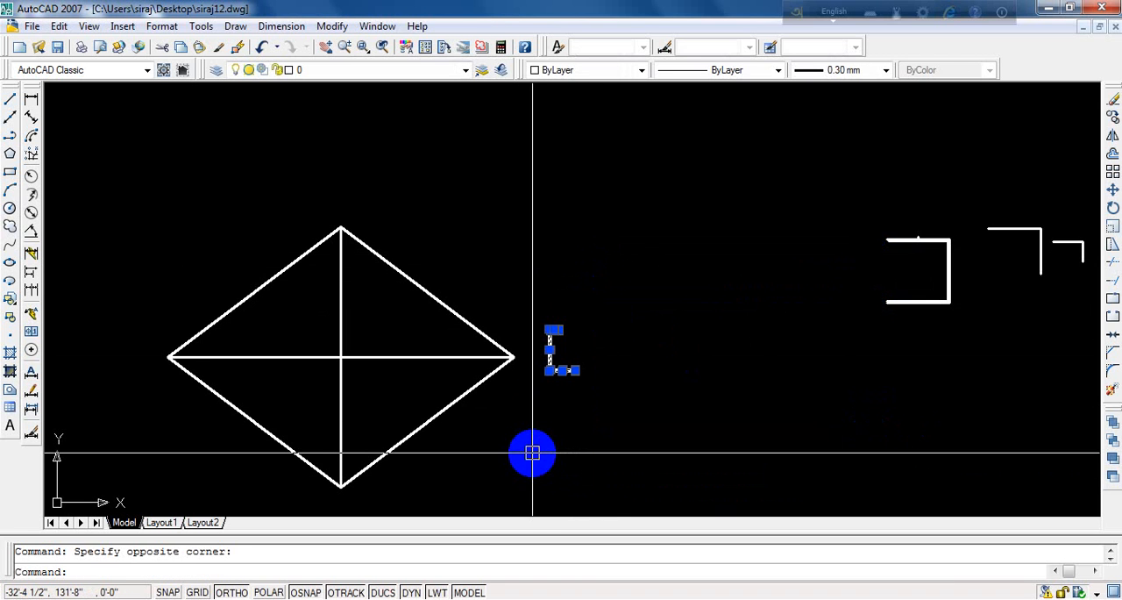
{"action": "key", "text": "Delete"}
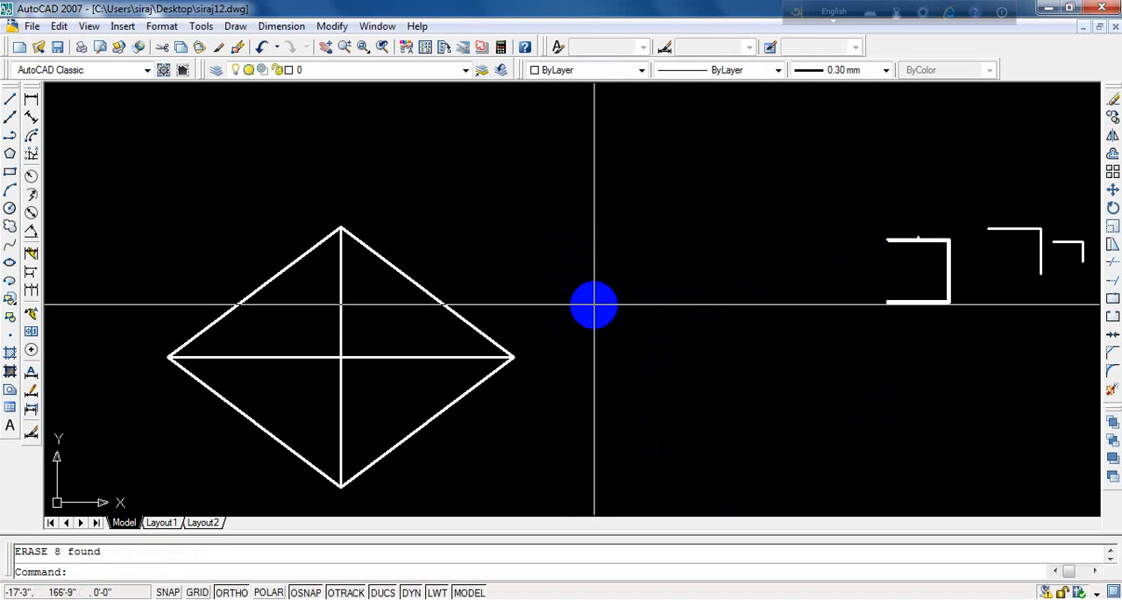
- Mirror the whole diamond about a vertical line through its right corner, keeping the source objects
{"action": "type", "text": "m"}
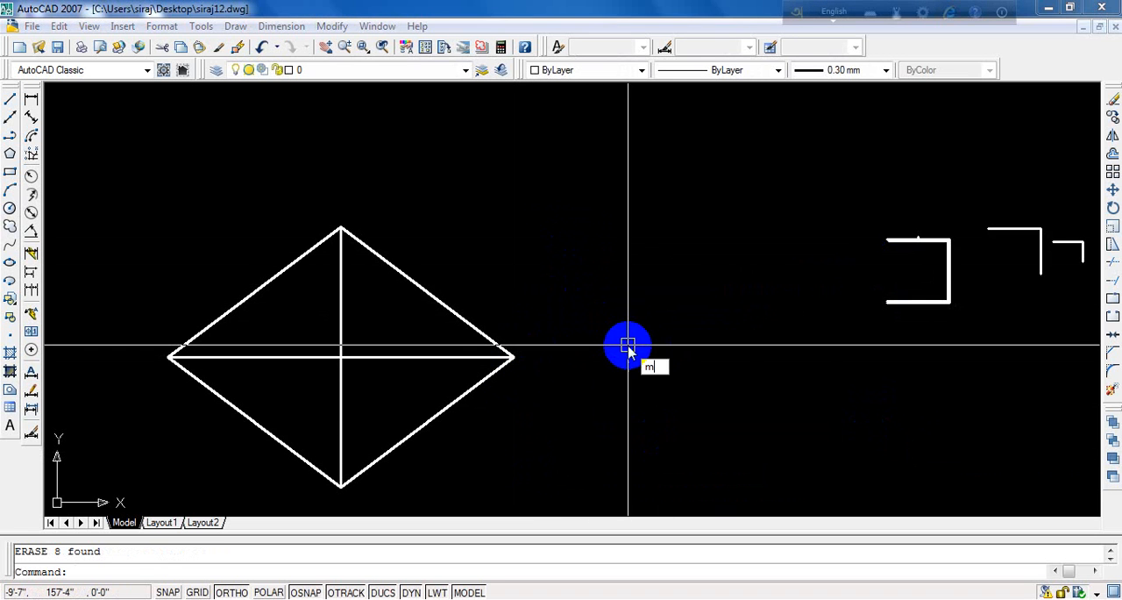
{"action": "type", "text": "i"}
{"action": "key", "text": "Return"}
{"action": "left_click", "coordinate": [546, 203]}
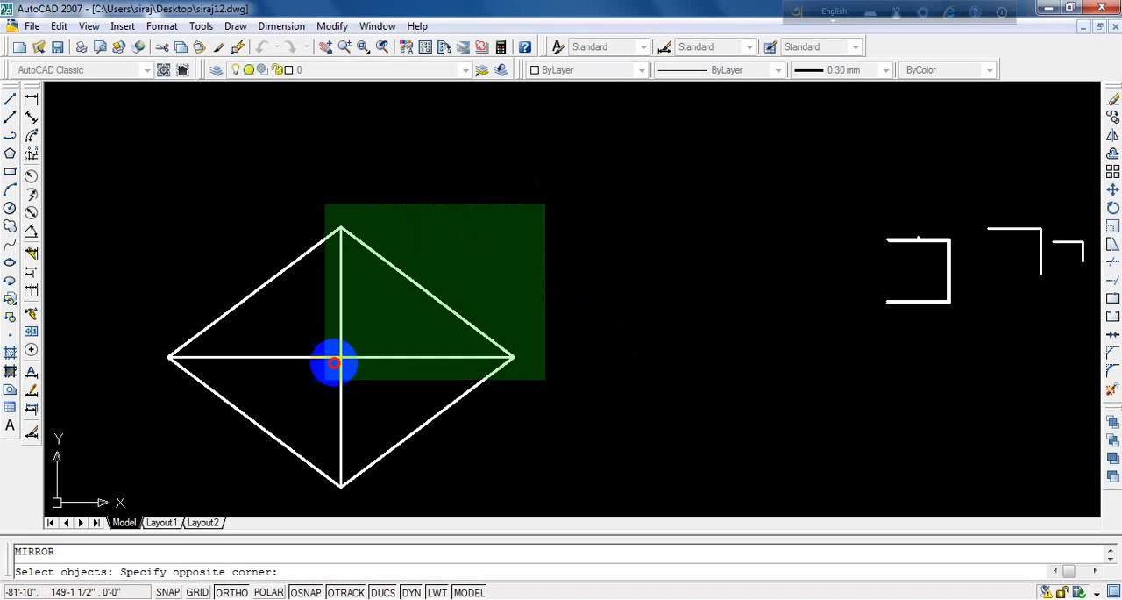
{"action": "left_click", "coordinate": [211, 482]}
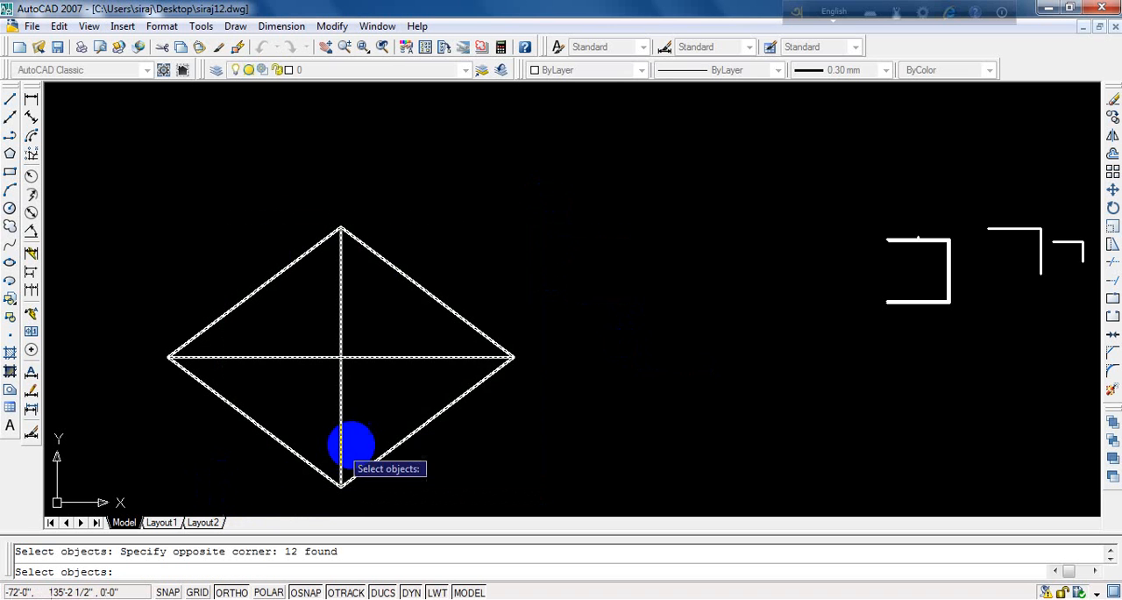
{"action": "key", "text": "Return"}
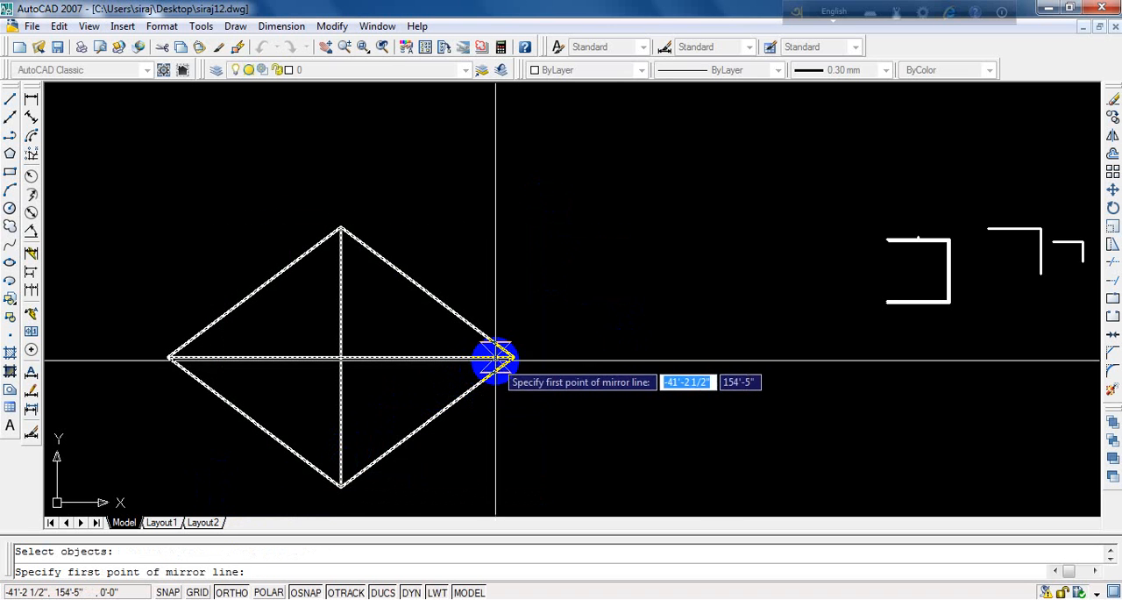
{"action": "left_click", "coordinate": [514, 358]}
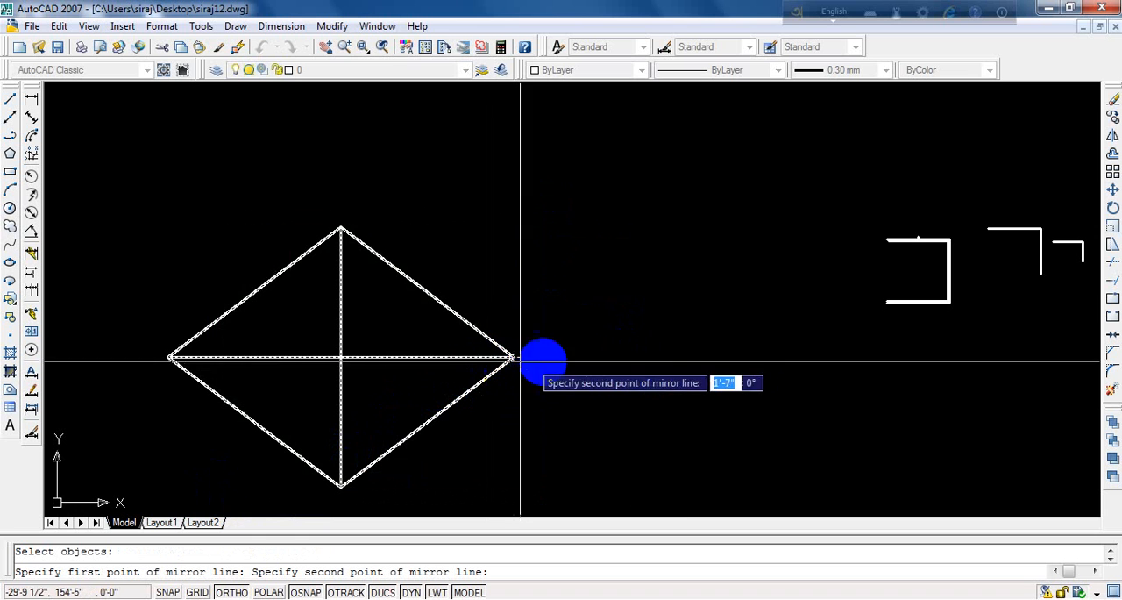
{"action": "left_click", "coordinate": [597, 216]}
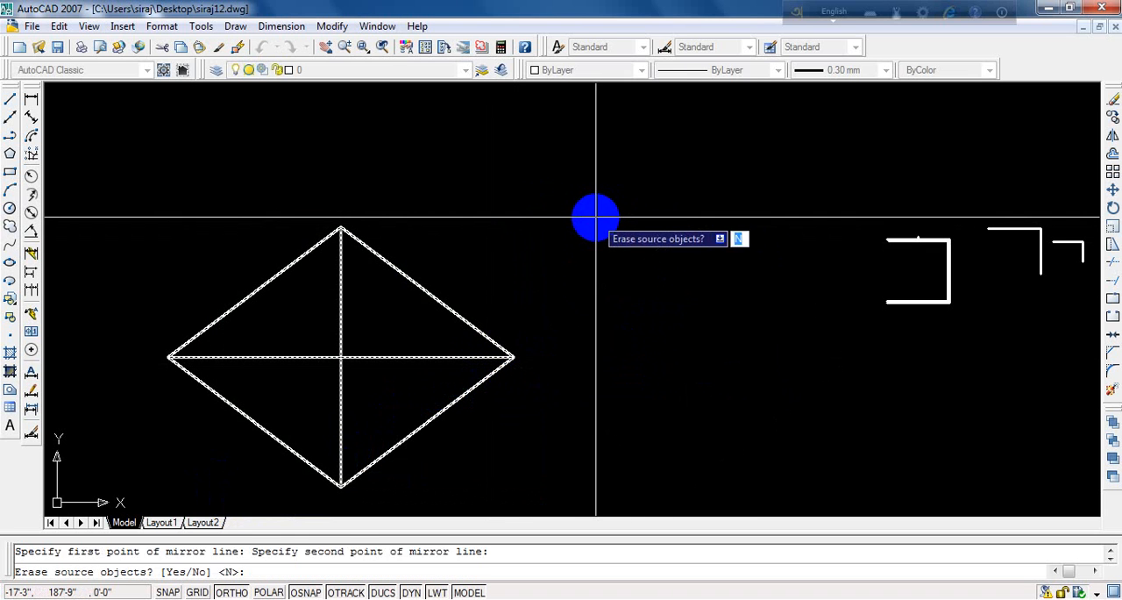
{"action": "key", "text": "Return"}
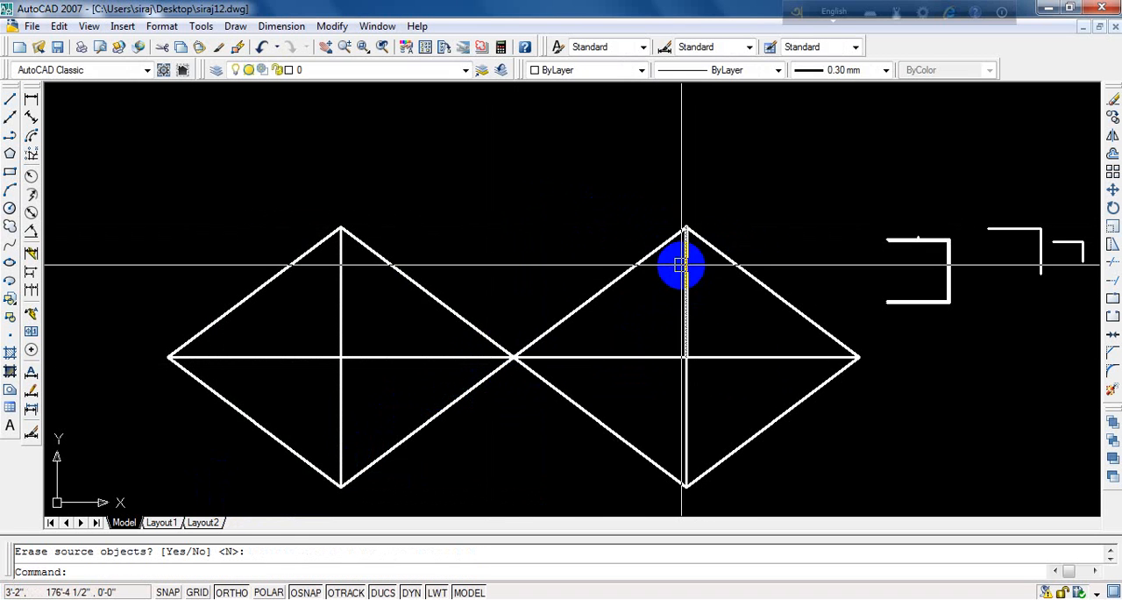
- Erase the open square and the small corner-shaped remnants to the right of the two diamonds
{"action": "scroll", "coordinate": [683, 263], "scroll_direction": "down", "scroll_amount": 2}
{"action": "scroll", "coordinate": [681, 266], "scroll_direction": "down", "scroll_amount": 2}
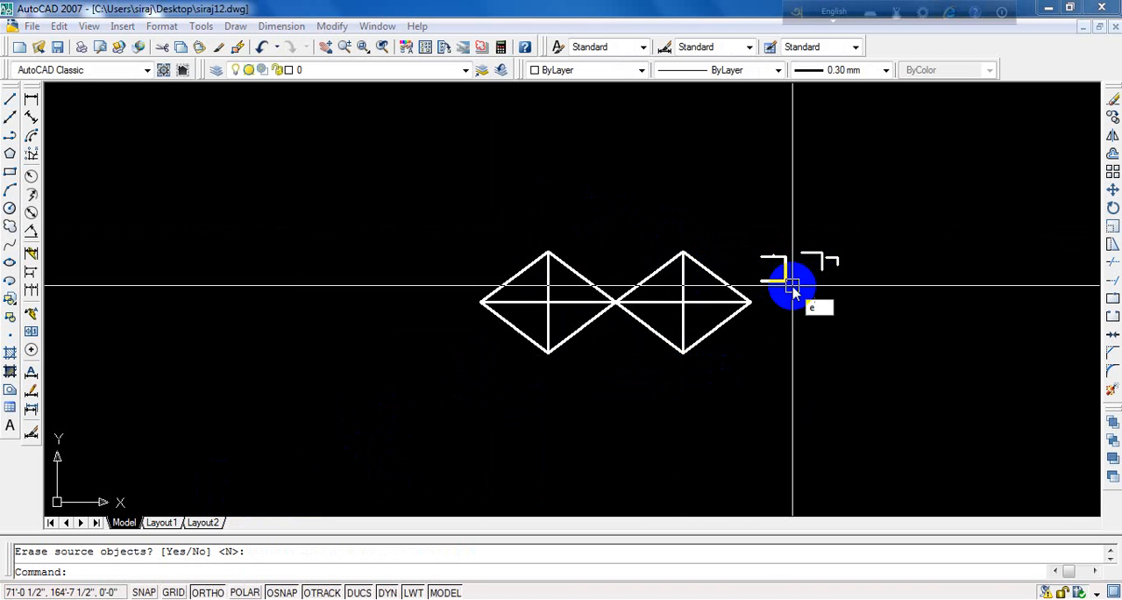
{"action": "key", "text": "Return"}
{"action": "left_click", "coordinate": [767, 263]}
{"action": "left_click", "coordinate": [773, 268]}
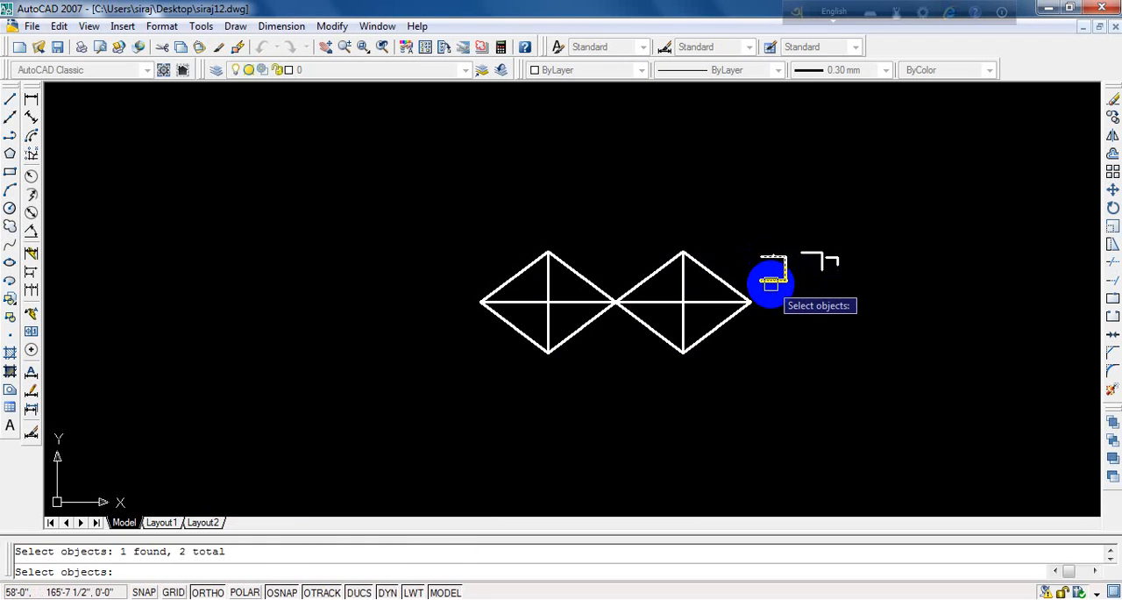
{"action": "key", "text": "Return"}
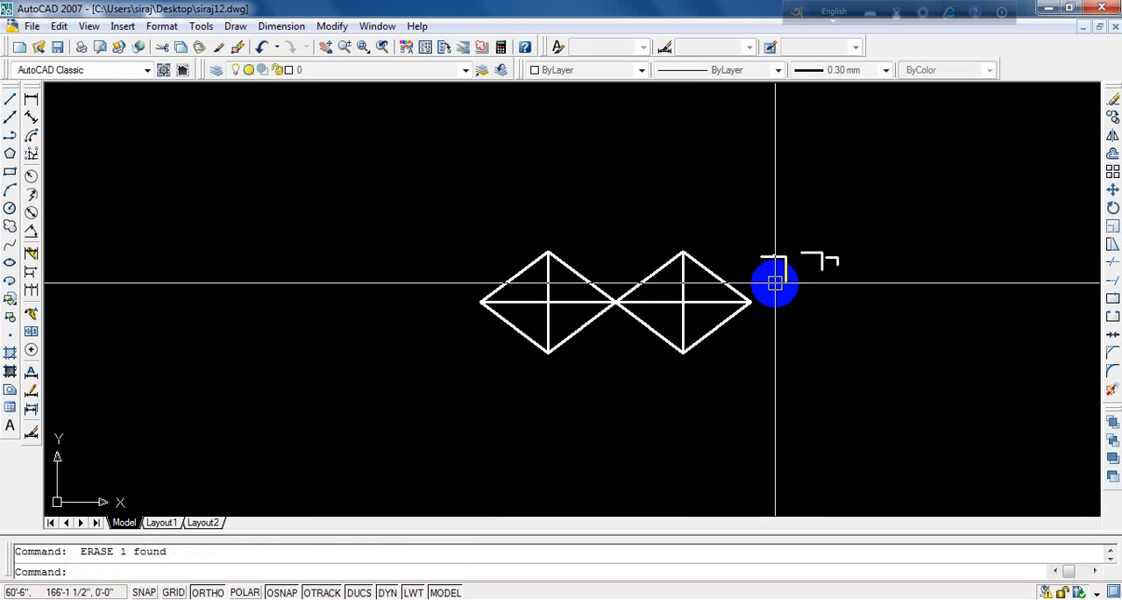
{"action": "key", "text": "Escape"}
{"action": "left_click", "coordinate": [759, 185]}
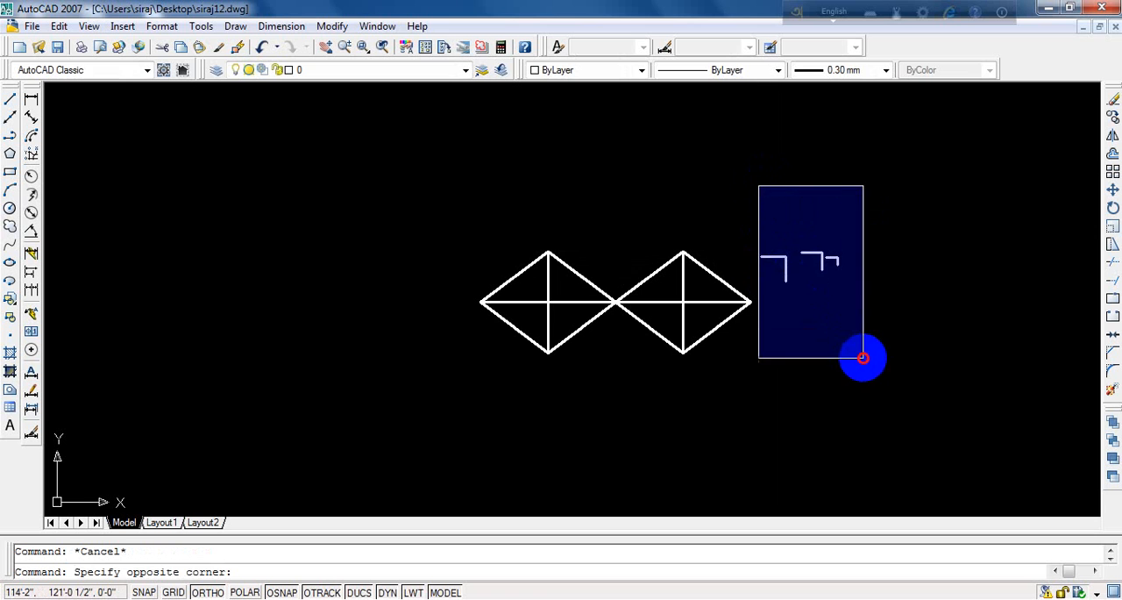
{"action": "left_click", "coordinate": [864, 358]}
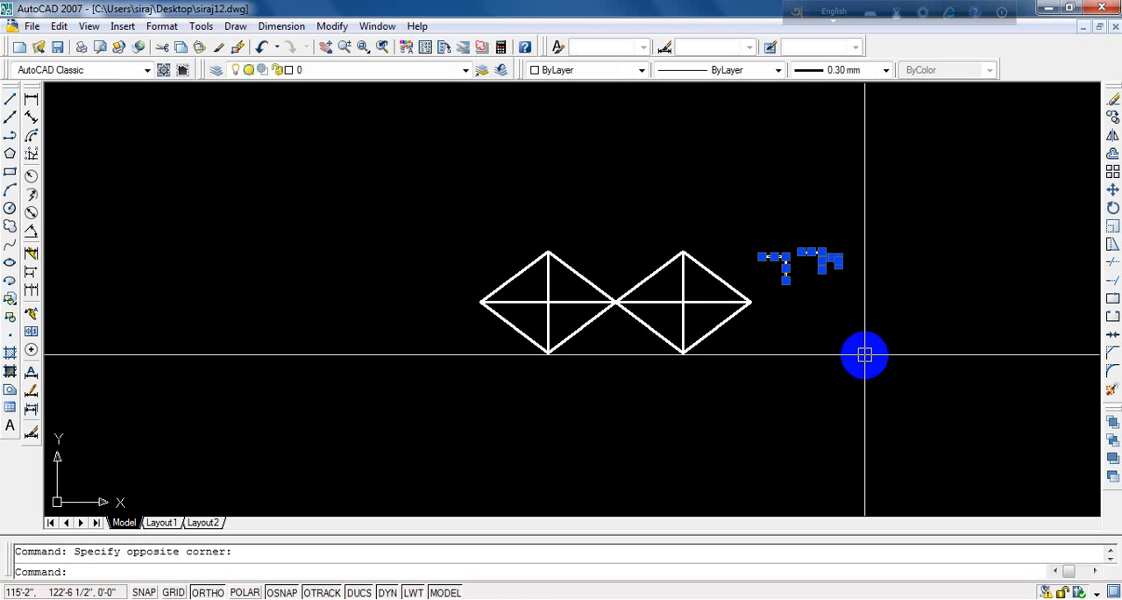
{"action": "key", "text": "Delete"}
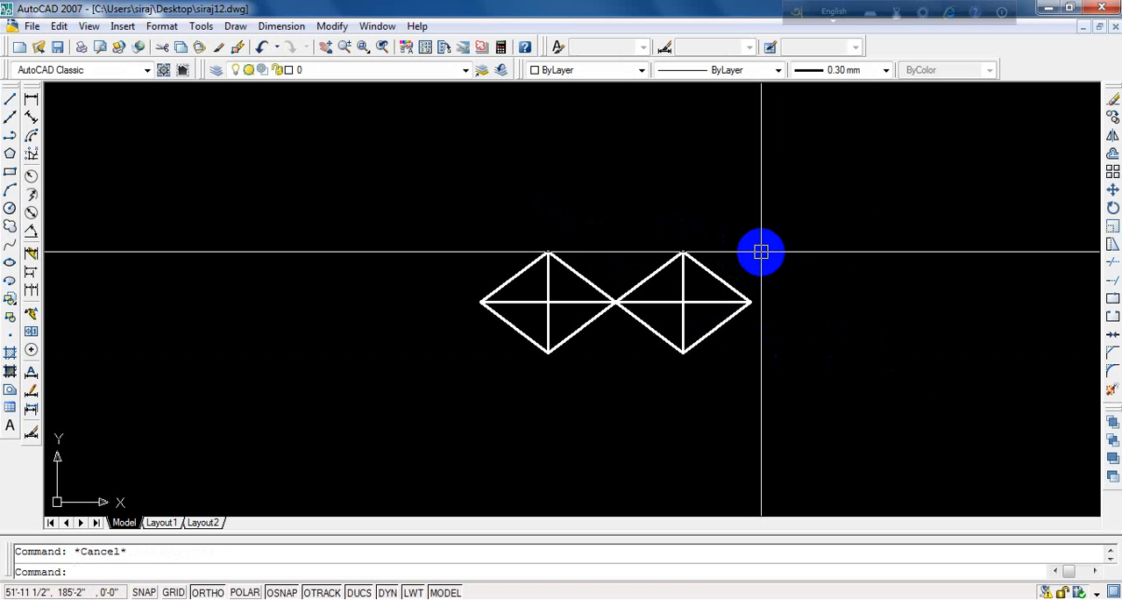
- Mirror both diamonds downward about a horizontal line through the left diamond's lowest corner, keeping the source objects
{"action": "type", "text": "mi"}
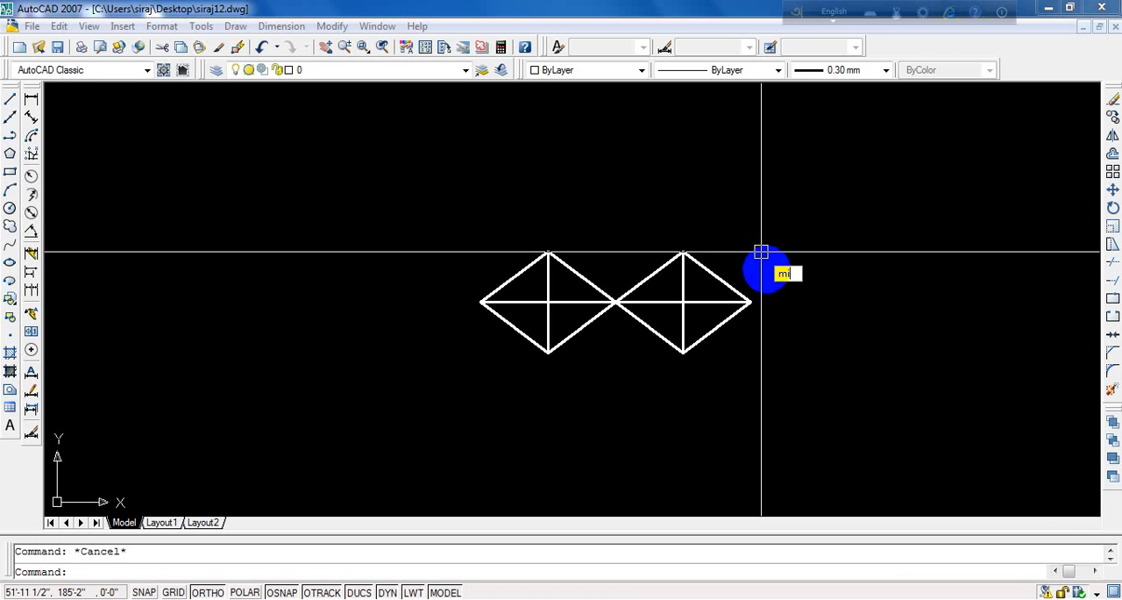
{"action": "key", "text": "Return"}
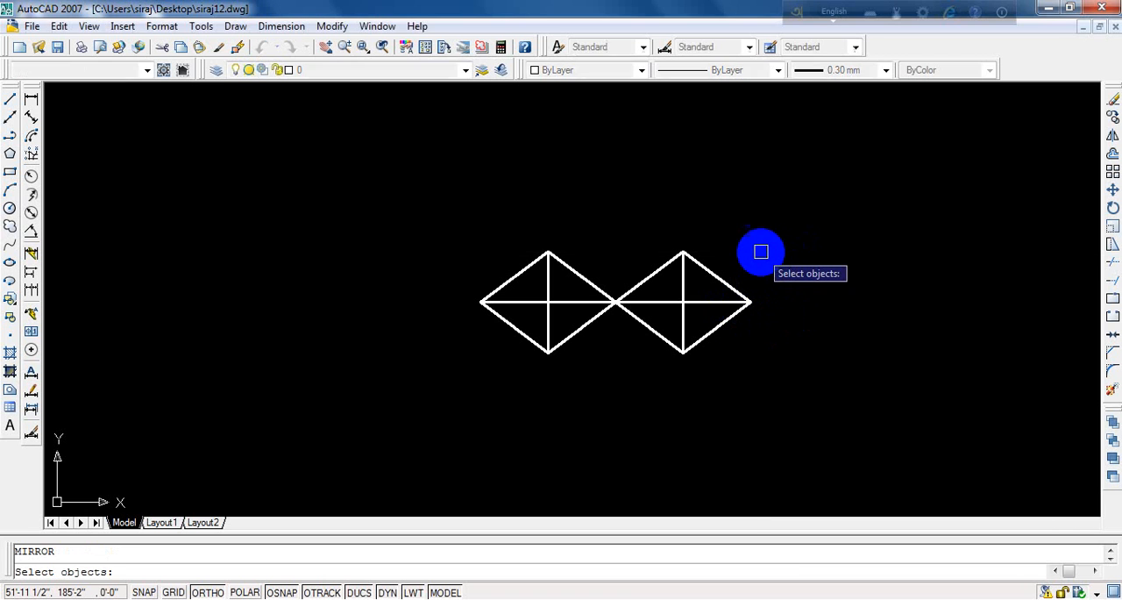
{"action": "left_click", "coordinate": [830, 224]}
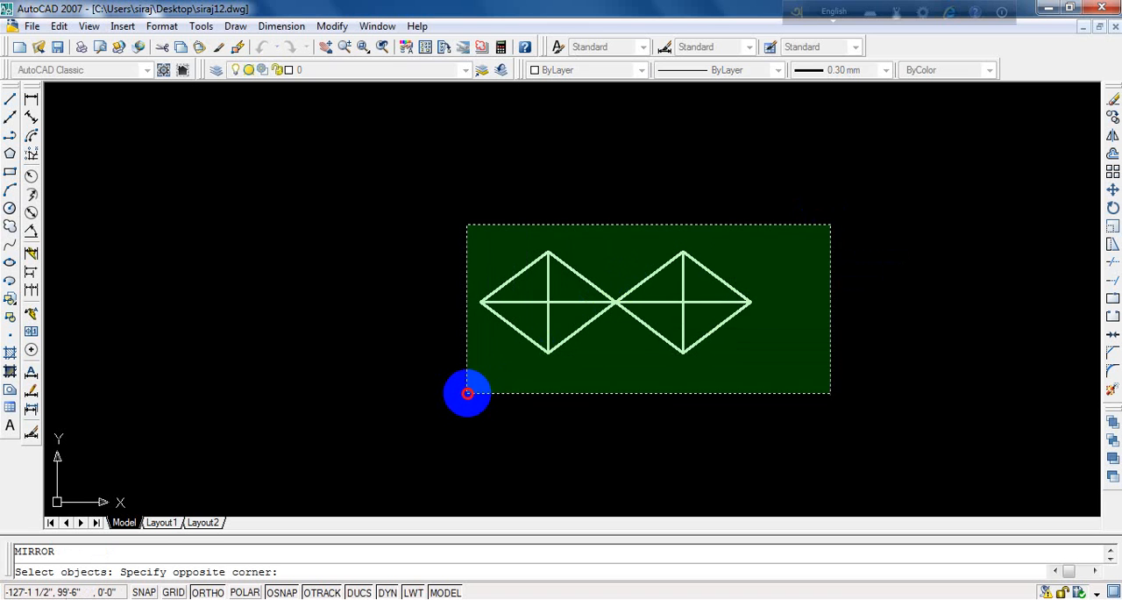
{"action": "left_click", "coordinate": [465, 393]}
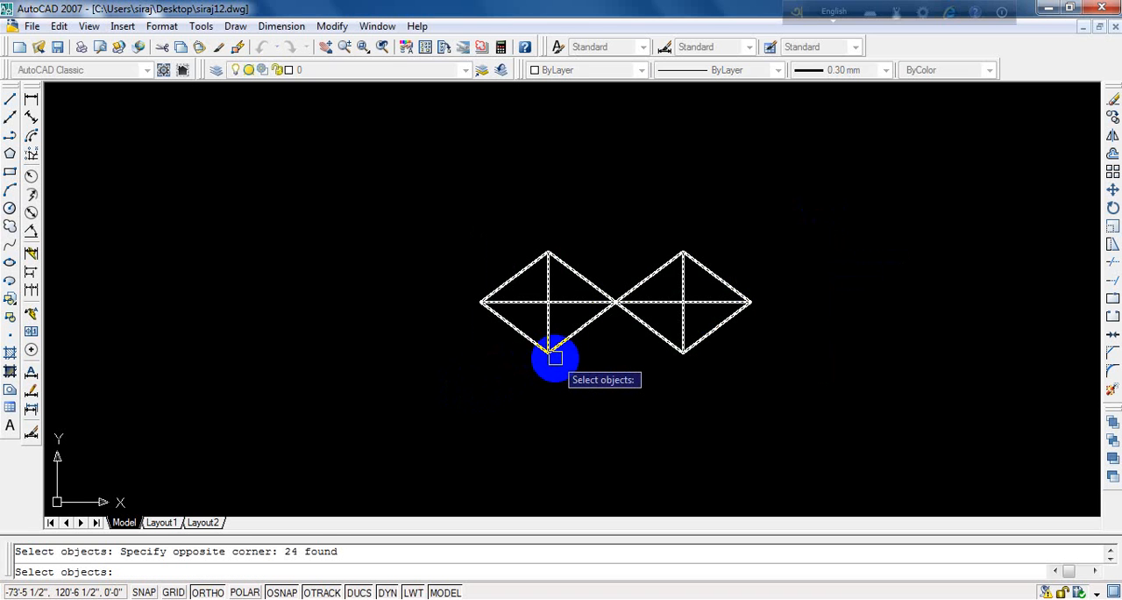
{"action": "key", "text": "Return"}
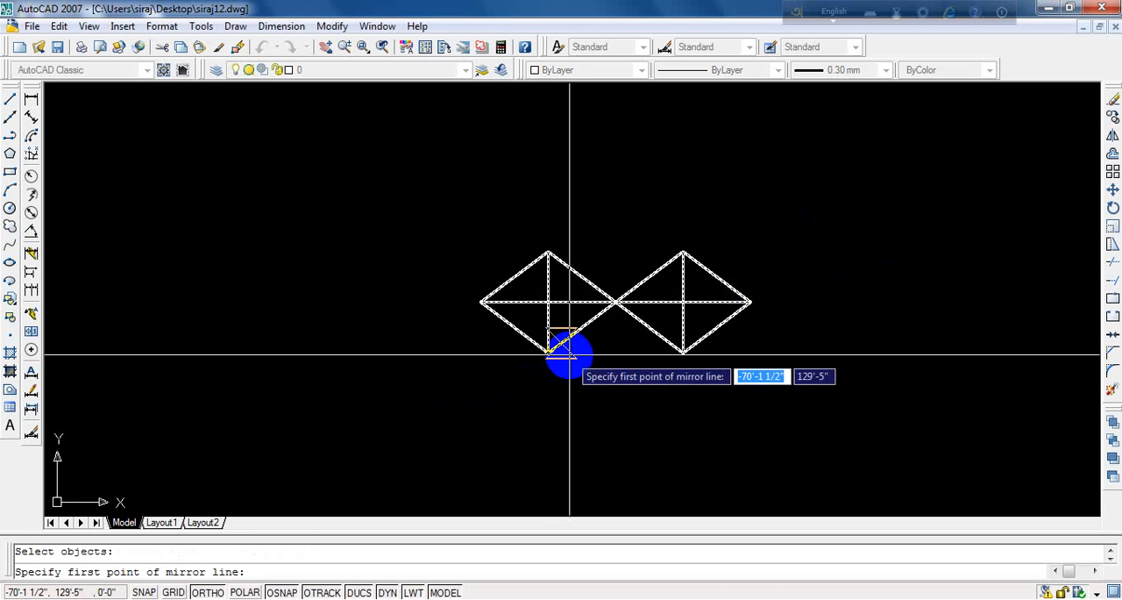
{"action": "left_click", "coordinate": [548, 351]}
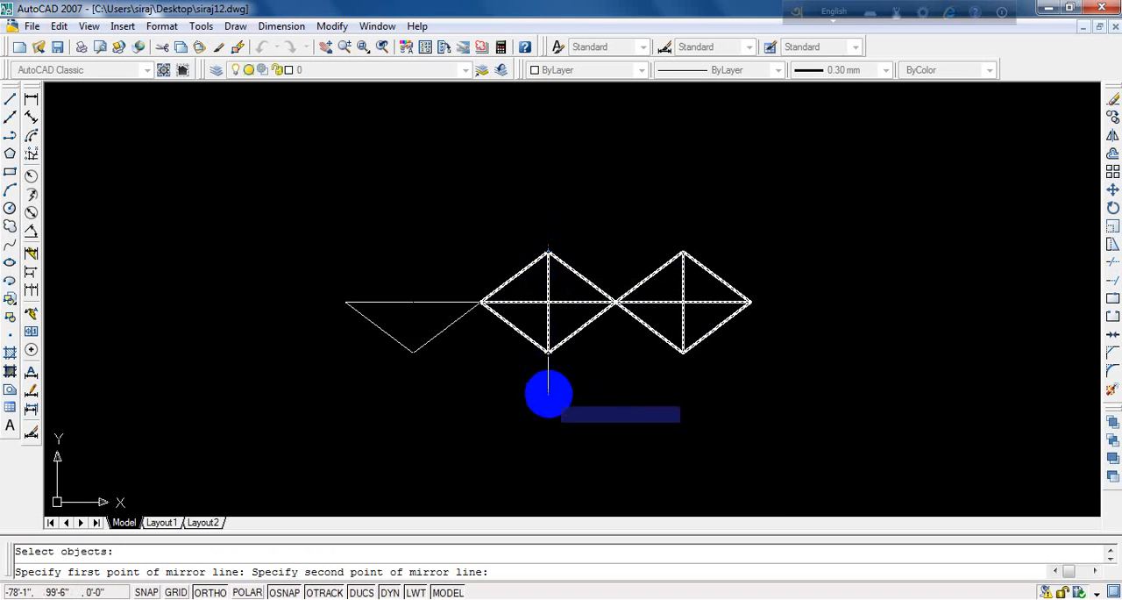
{"action": "left_click", "coordinate": [686, 482]}
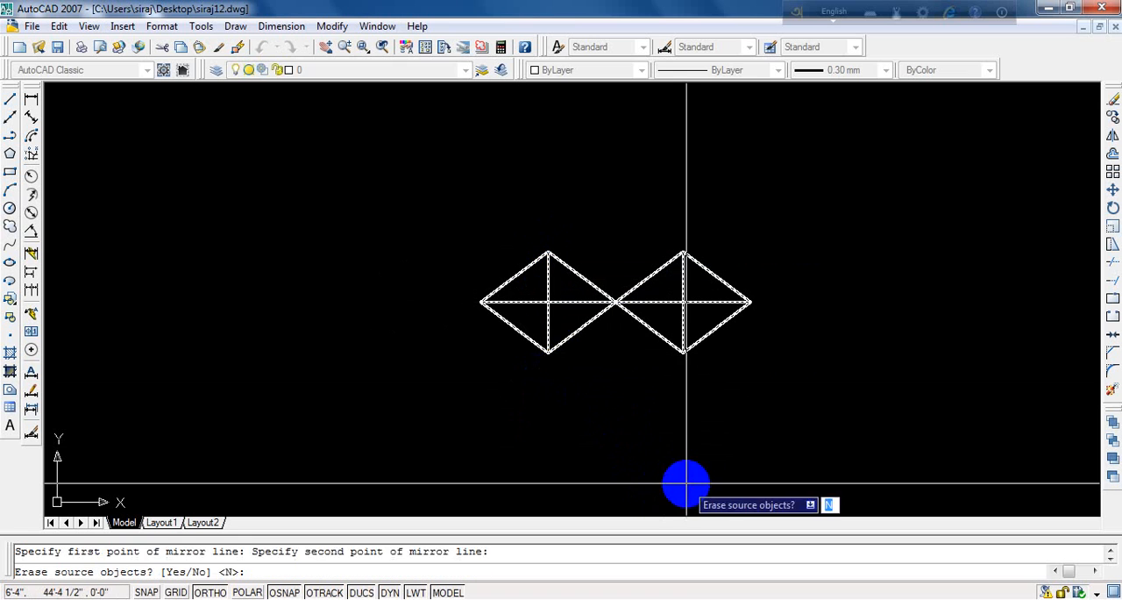
{"action": "key", "text": "Return"}
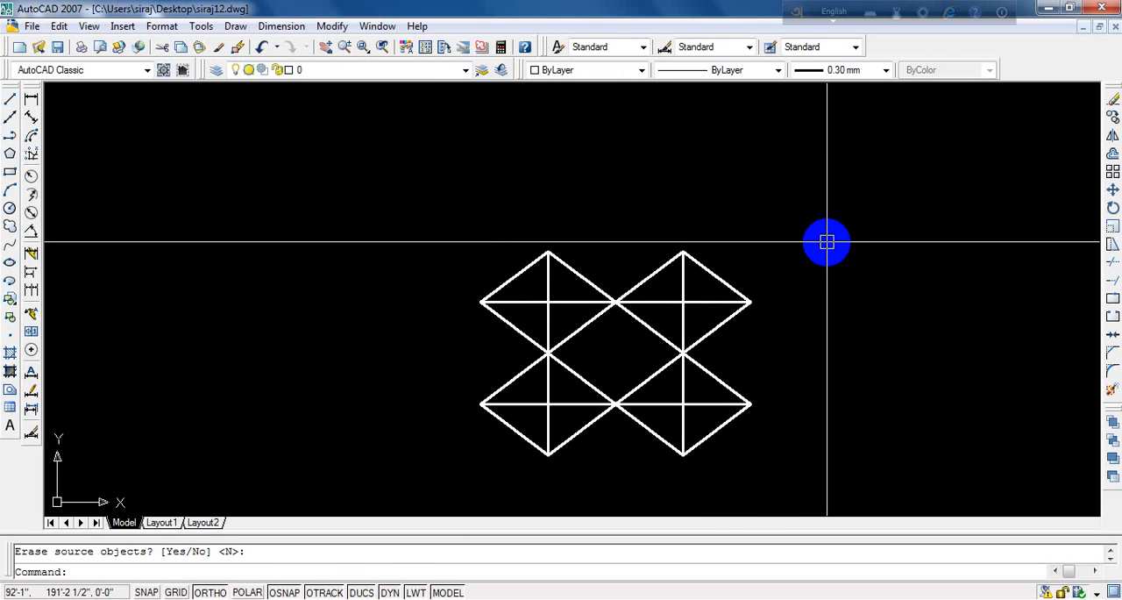
{"action": "key", "text": "Escape"}
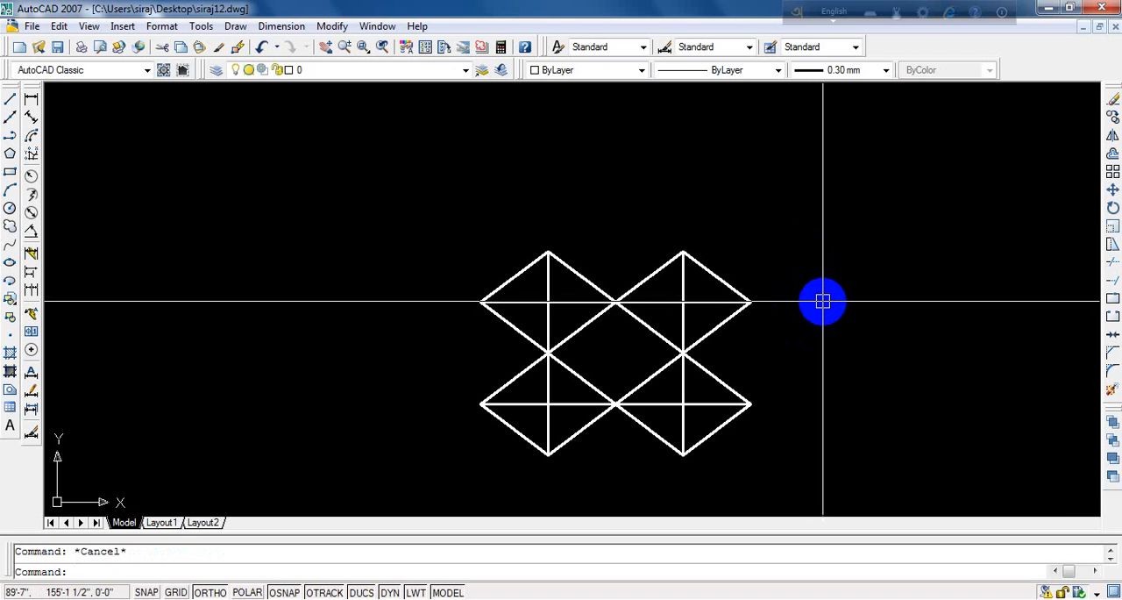
- Mirror all four diamonds about a vertical line through the upper row's rightmost corner, keeping the source objects
{"action": "type", "text": "mi"}
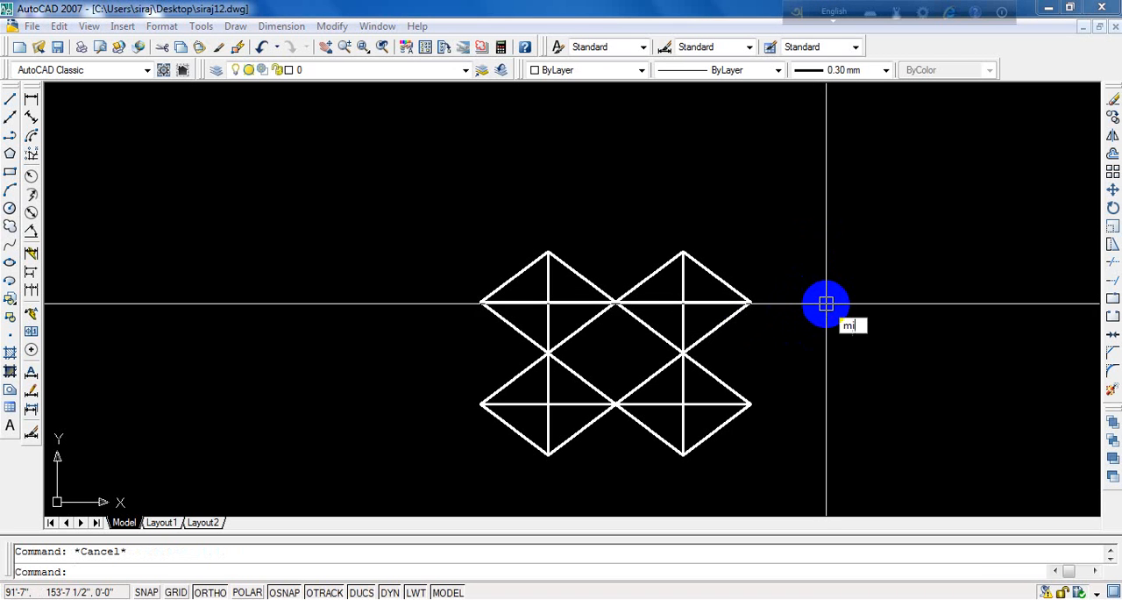
{"action": "key", "text": "Return"}
{"action": "left_click", "coordinate": [827, 252]}
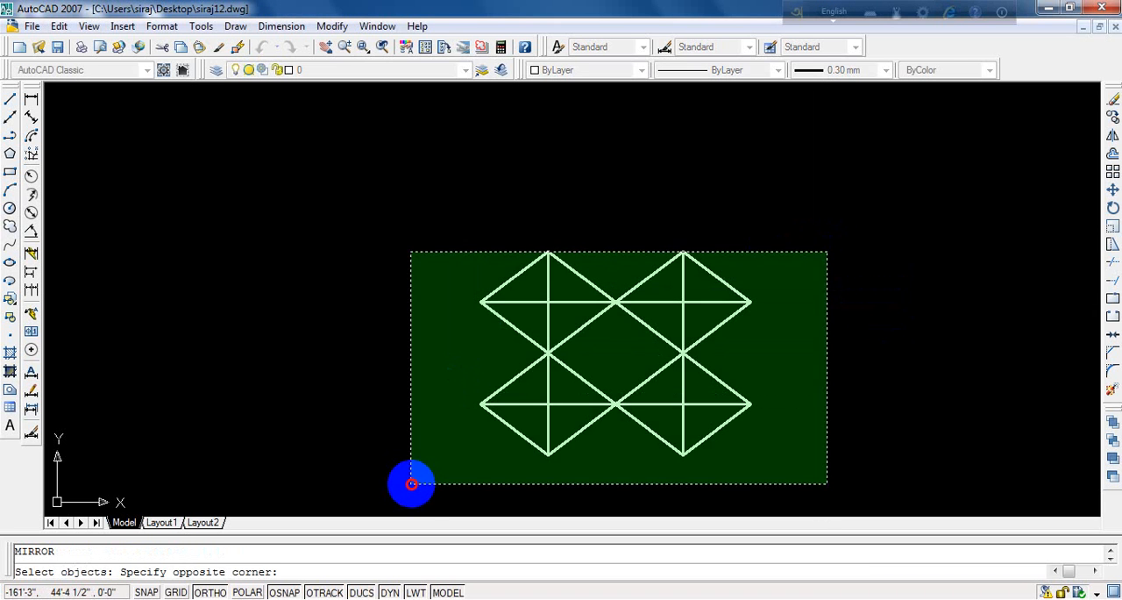
{"action": "left_click", "coordinate": [412, 484]}
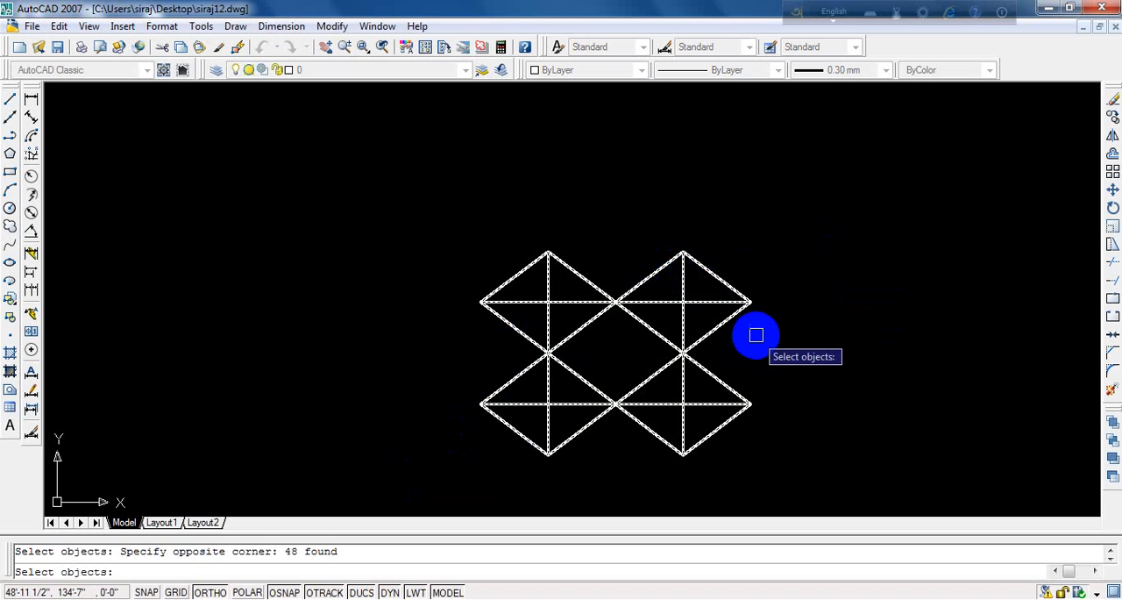
{"action": "key", "text": "Return"}
{"action": "left_click", "coordinate": [750, 303]}
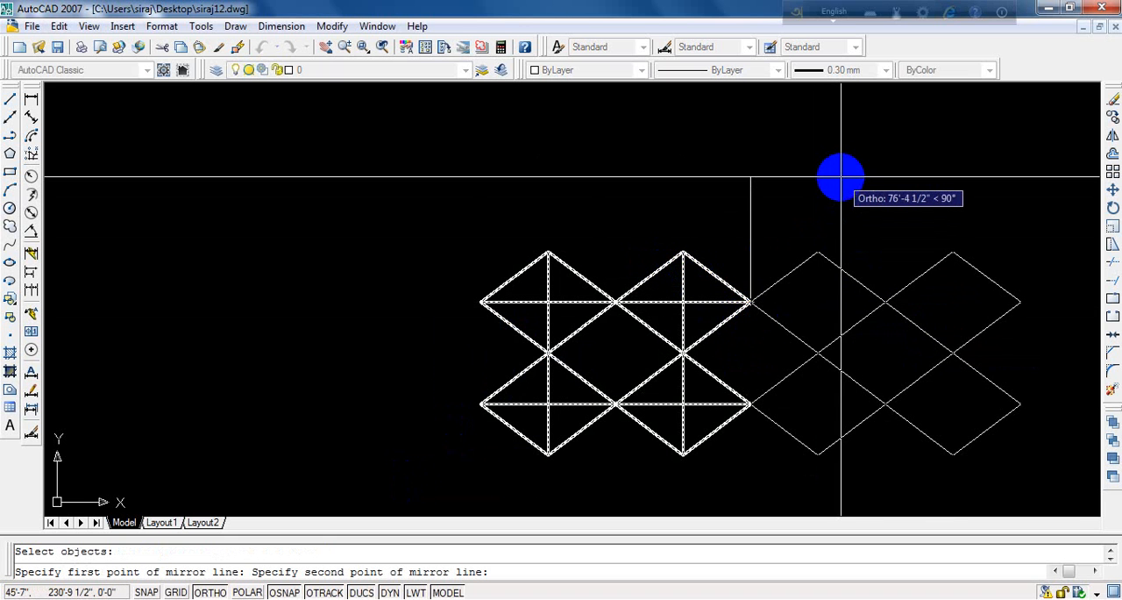
{"action": "left_click", "coordinate": [841, 177]}
{"action": "key", "text": "Return"}
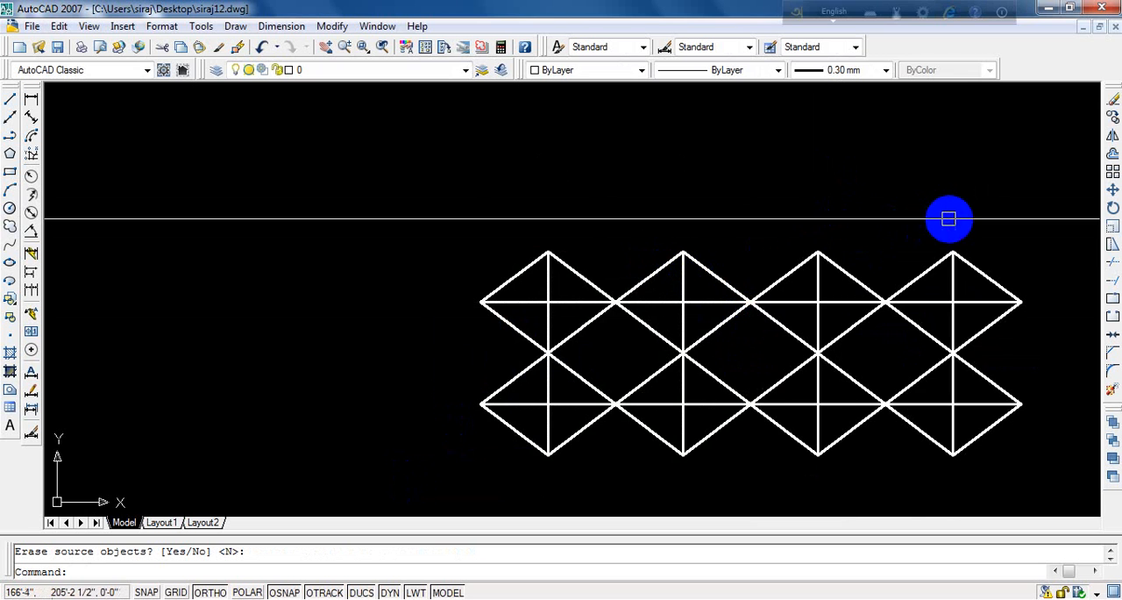
{"action": "scroll", "coordinate": [920, 219], "scroll_direction": "down", "scroll_amount": 2}
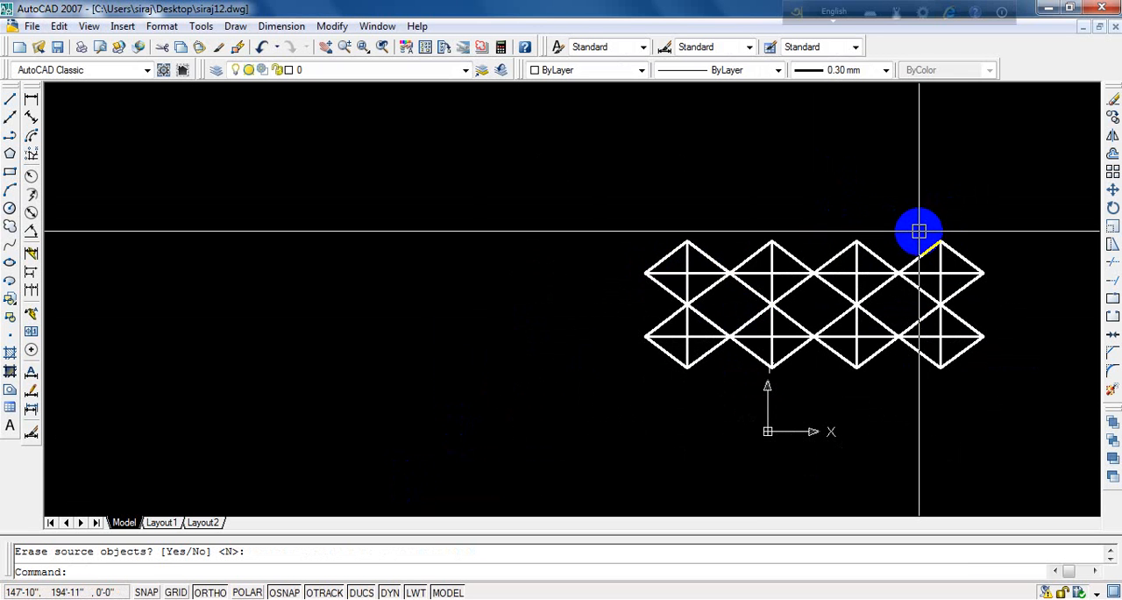
{"action": "scroll", "coordinate": [919, 230], "scroll_direction": "down", "scroll_amount": 2}
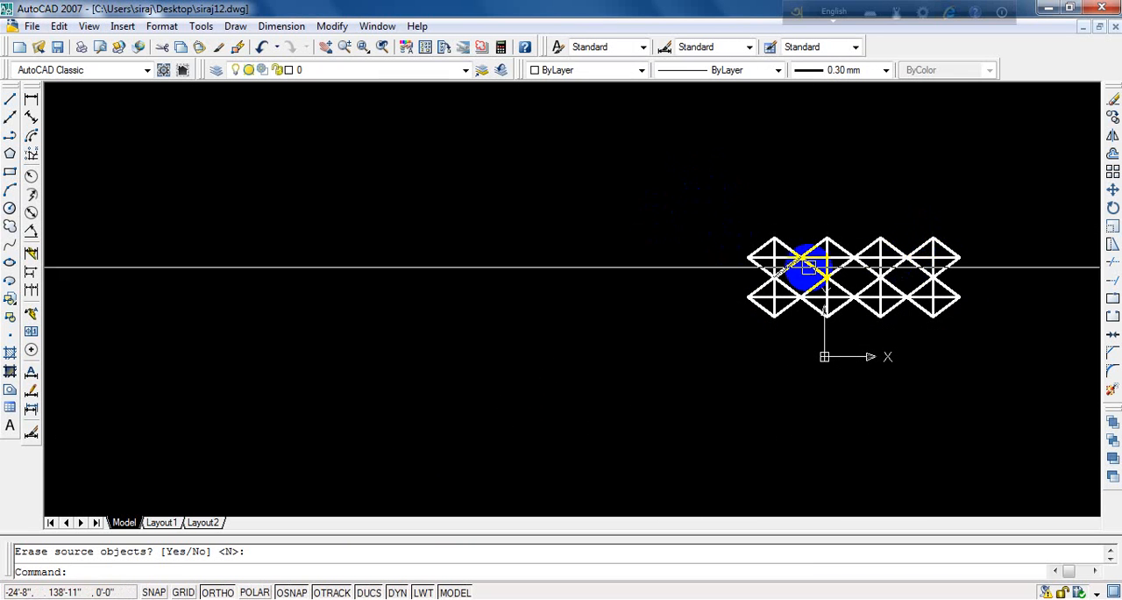
{"action": "mouse_move", "coordinate": [877, 268]}
{"action": "middle_mouse_down"}
{"action": "mouse_move", "coordinate": [514, 193]}
{"action": "mouse_move", "coordinate": [1074, 198]}
{"action": "mouse_move", "coordinate": [1052, 202]}
{"action": "middle_mouse_up"}
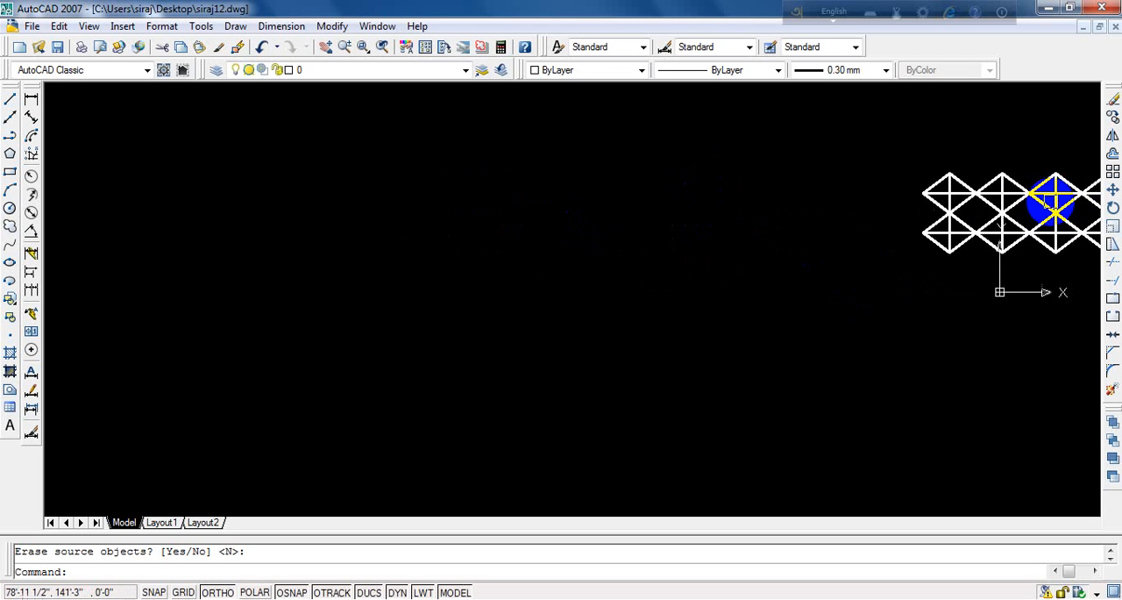
{"action": "scroll", "coordinate": [1039, 201], "scroll_direction": "down", "scroll_amount": 3}
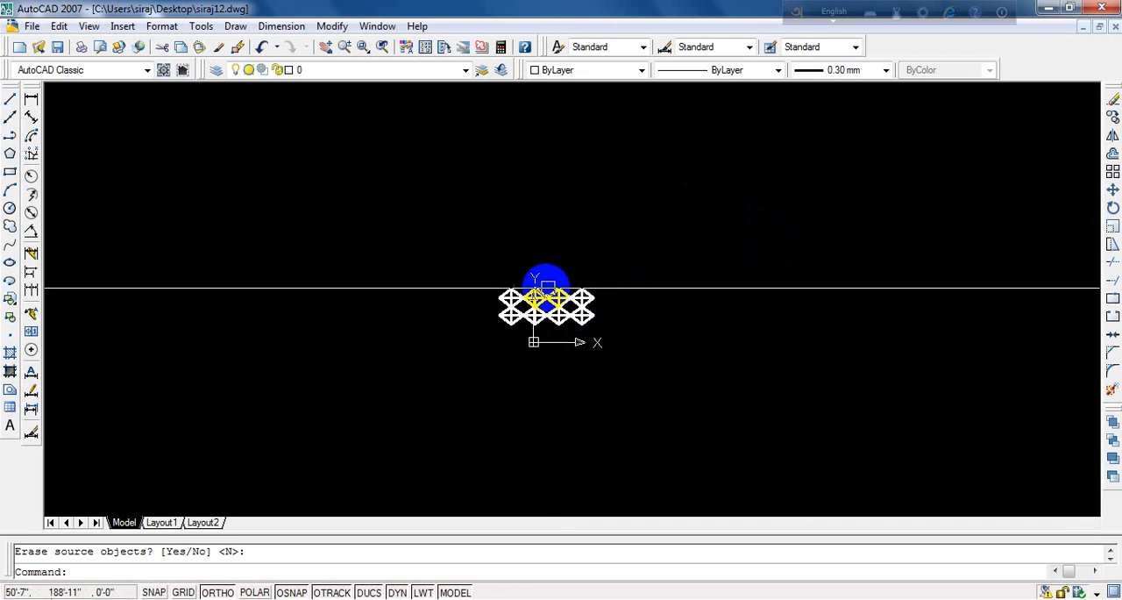
{"action": "scroll", "coordinate": [570, 311], "scroll_direction": "up", "scroll_amount": 3}
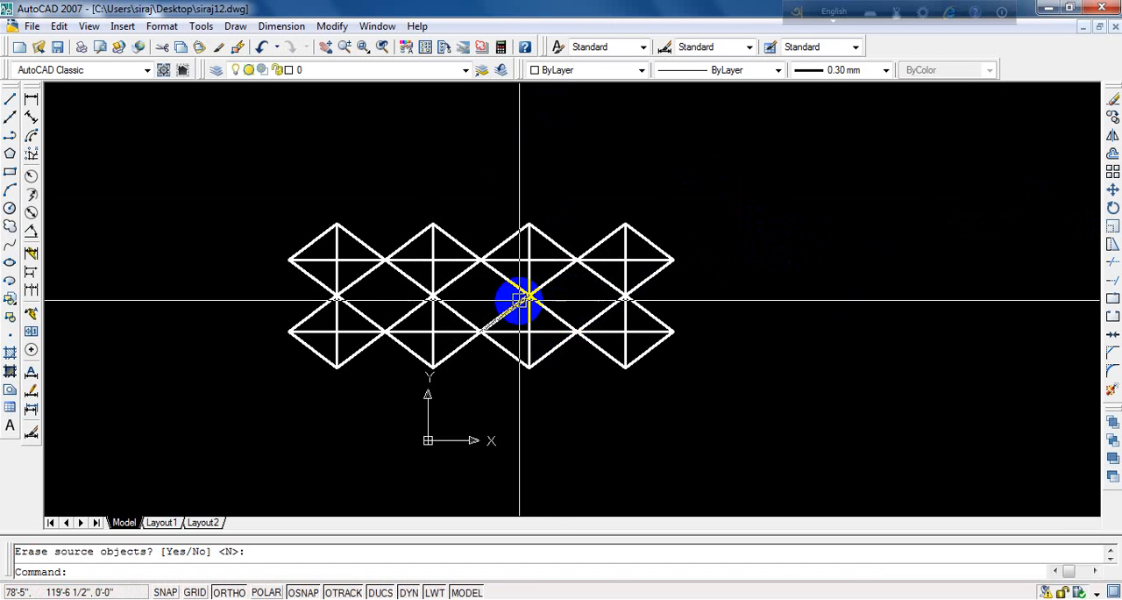
{"action": "mouse_move", "coordinate": [519, 301]}
{"action": "middle_mouse_down"}
{"action": "mouse_move", "coordinate": [796, 258]}
{"action": "mouse_move", "coordinate": [721, 268]}
{"action": "mouse_move", "coordinate": [702, 178]}
{"action": "middle_mouse_up"}
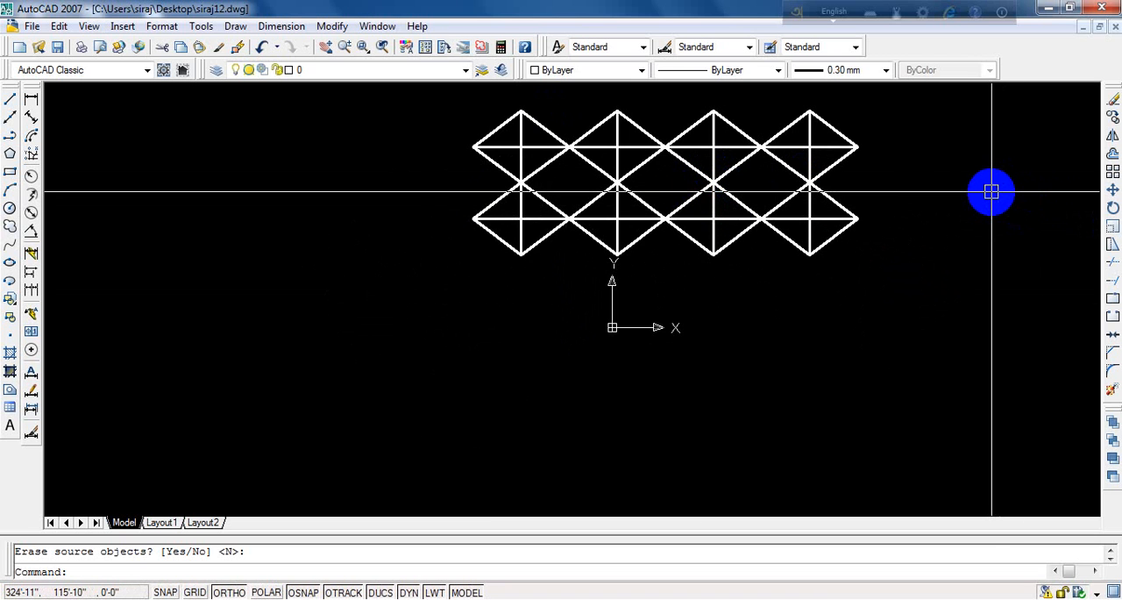
{"action": "key", "text": "Escape"}
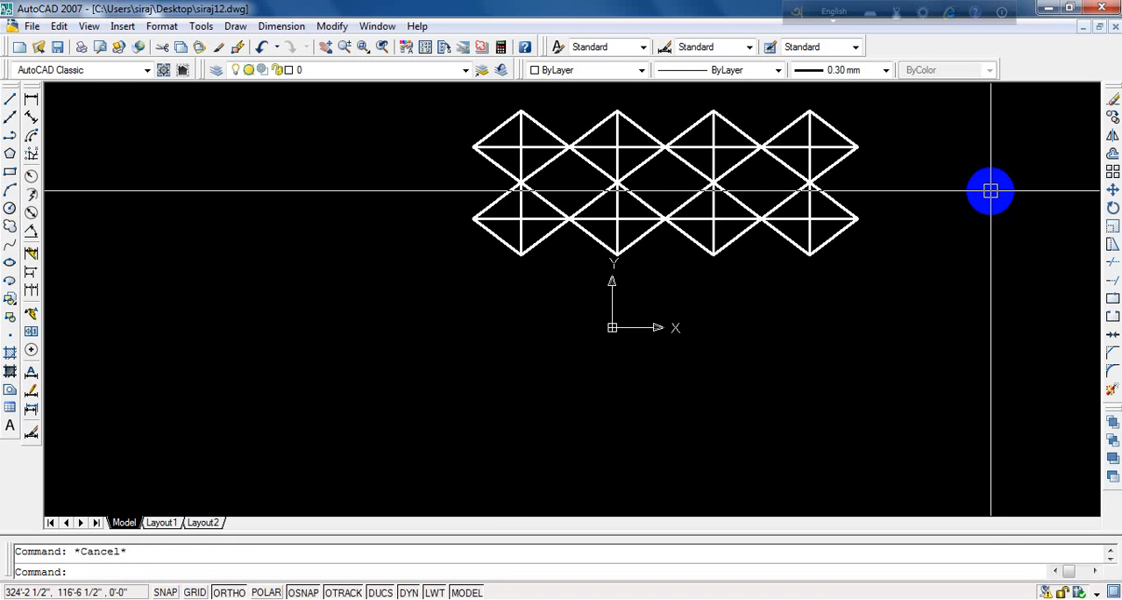
{"action": "type", "text": "p"}
{"action": "key", "text": "Return"}
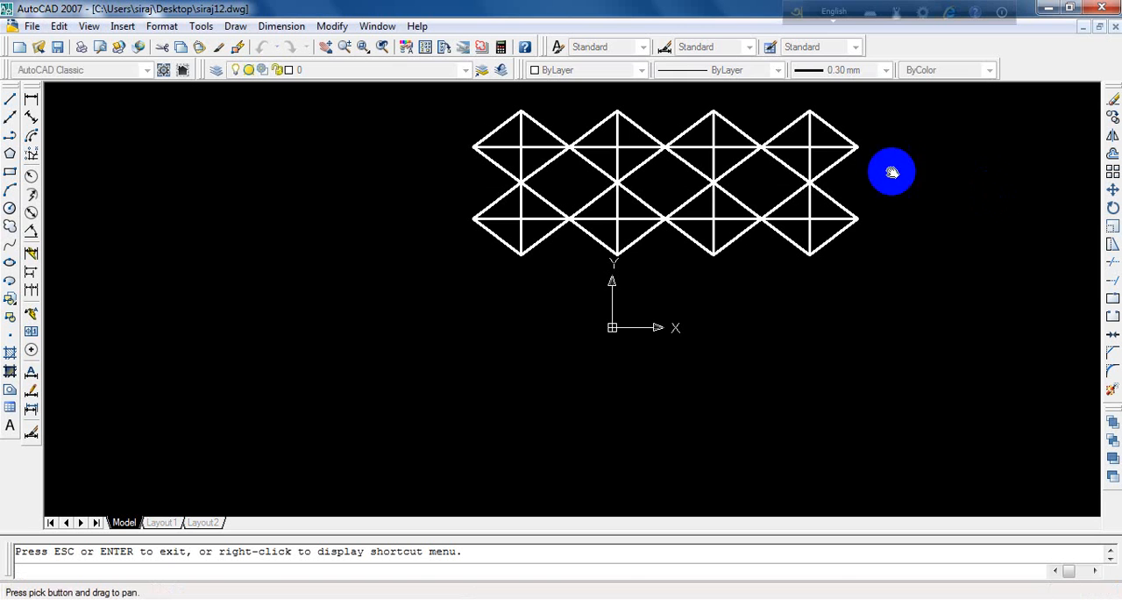
{"action": "key", "text": "Escape"}
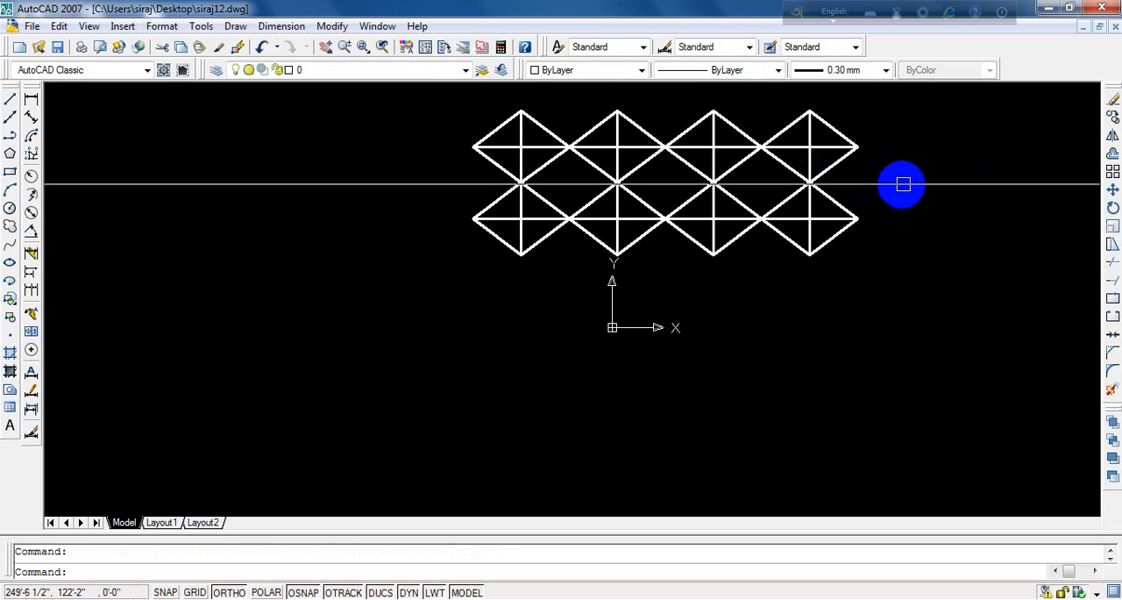
- Mirror all eight diamonds downward about a horizontal line through the lower row's bottom corners, keeping the source objects
{"action": "type", "text": "mi"}
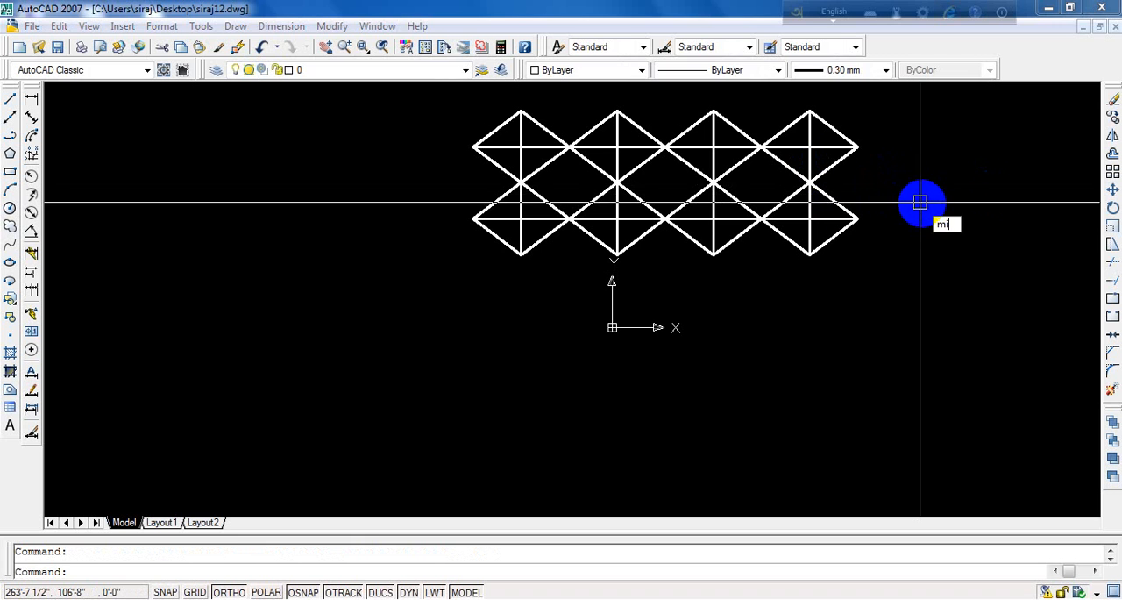
{"action": "key", "text": "Return"}
{"action": "left_click", "coordinate": [909, 116]}
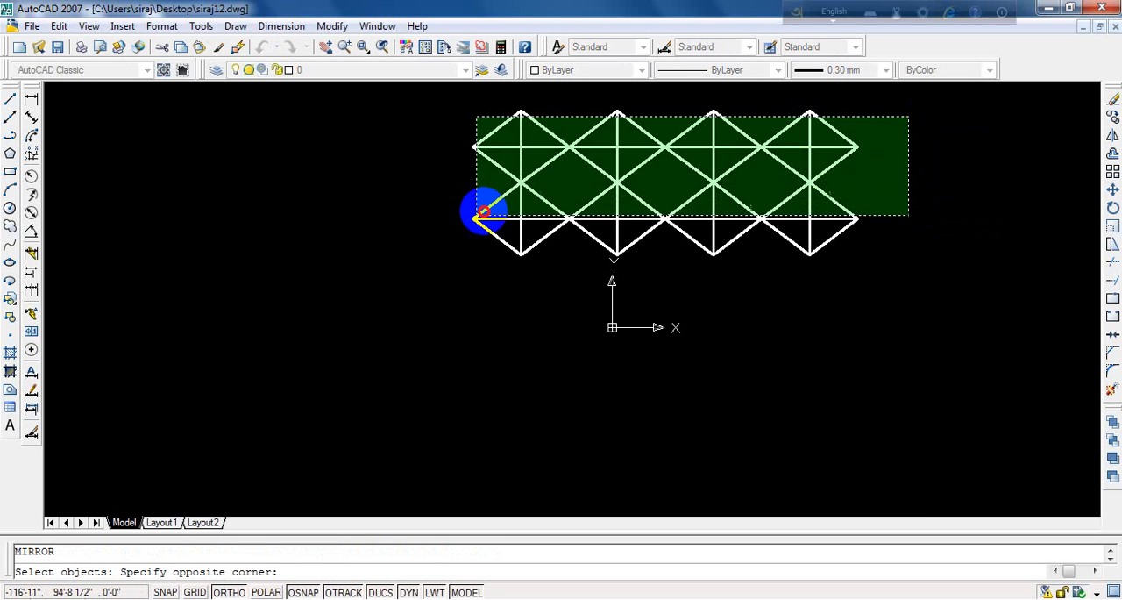
{"action": "left_click", "coordinate": [430, 269]}
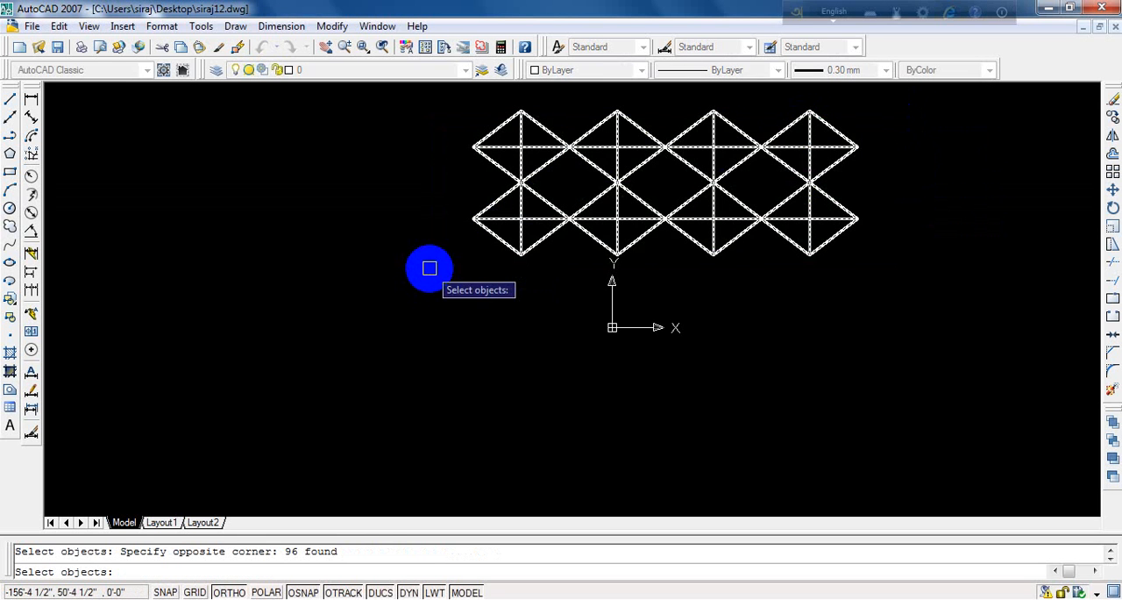
{"action": "key", "text": "Return"}
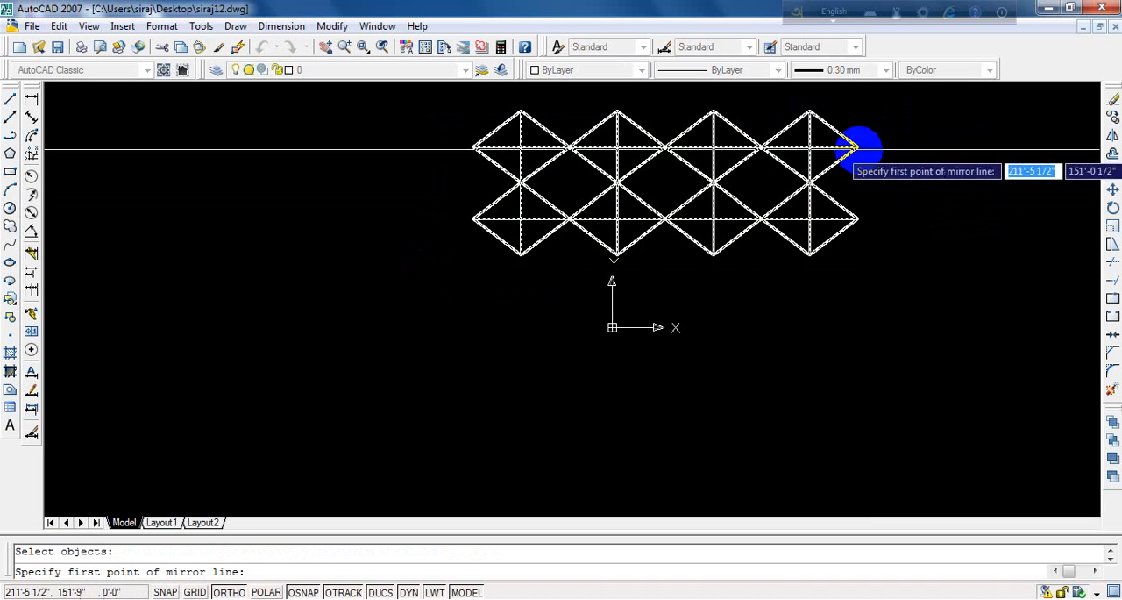
{"action": "left_click", "coordinate": [617, 255]}
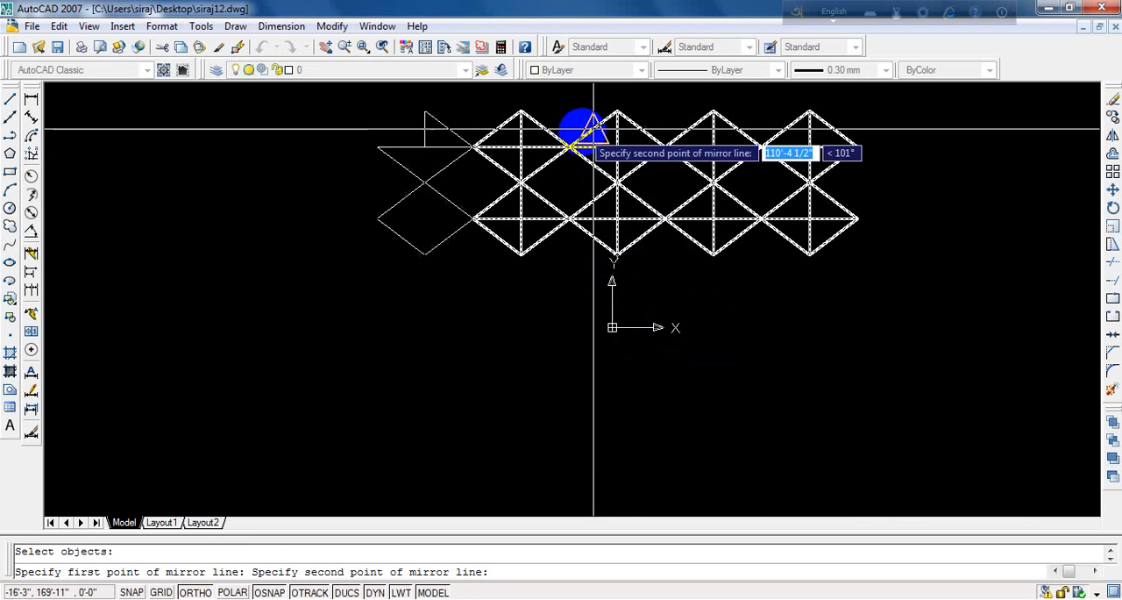
{"action": "key", "text": "F8"}
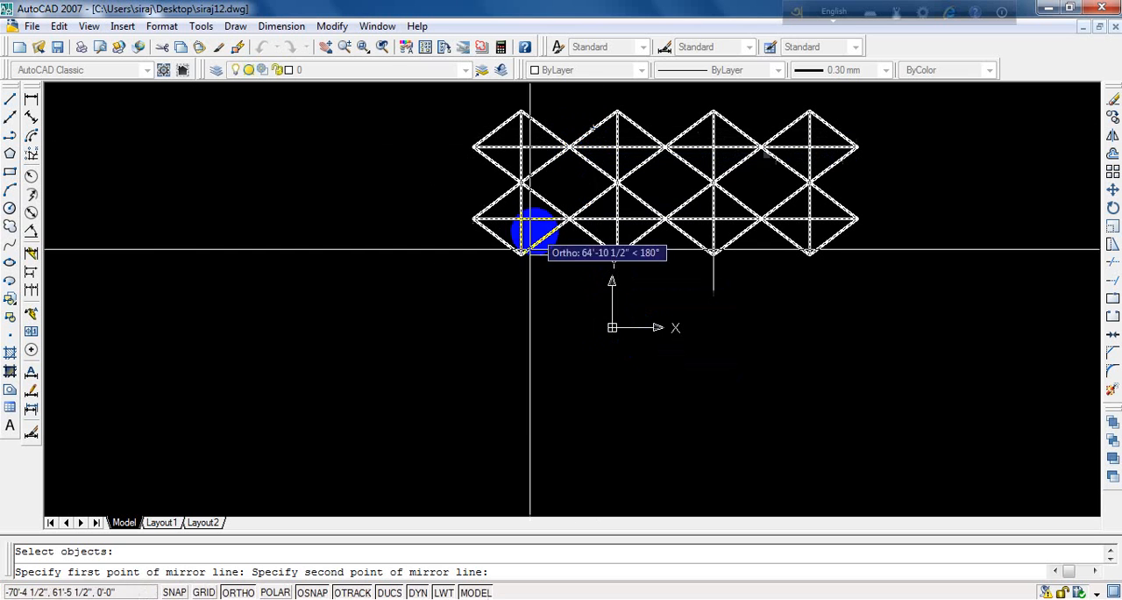
{"action": "left_click", "coordinate": [366, 334]}
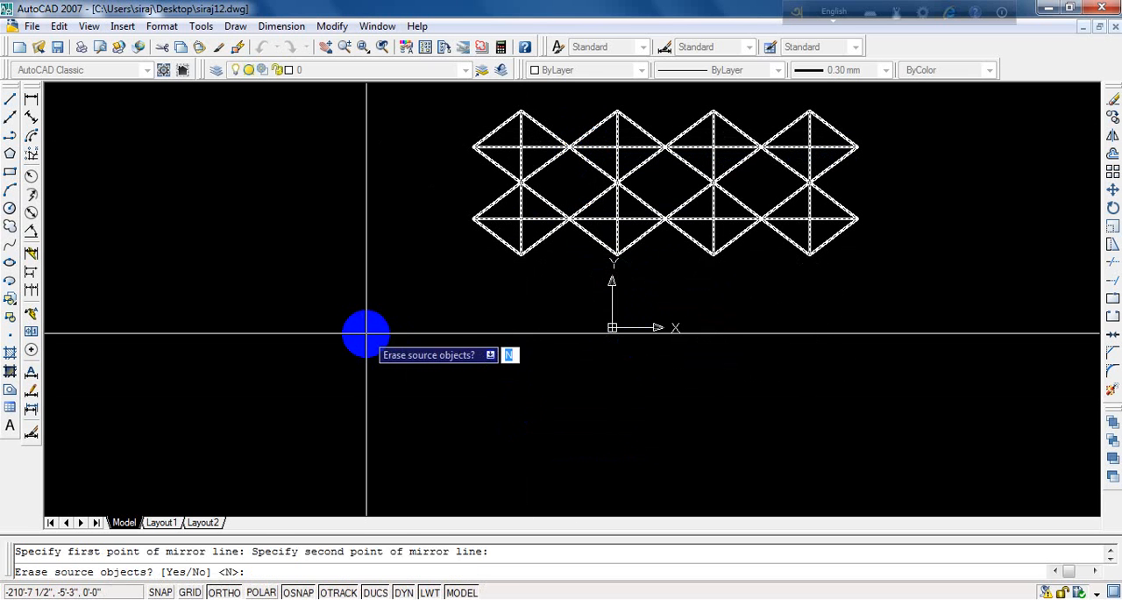
{"action": "key", "text": "Return"}
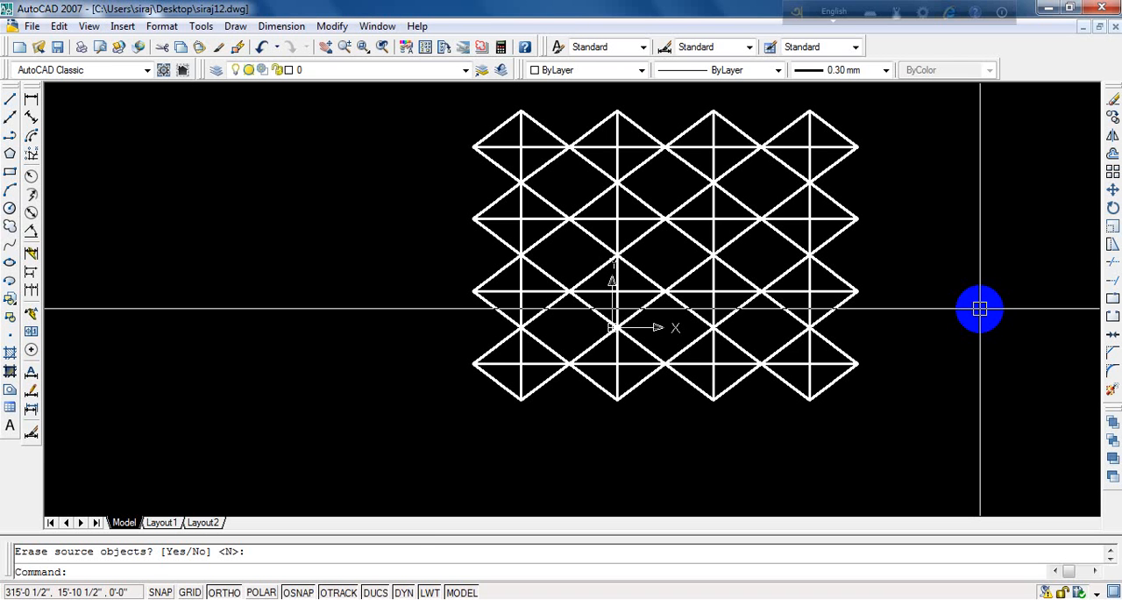
{"action": "key", "text": "Return"}
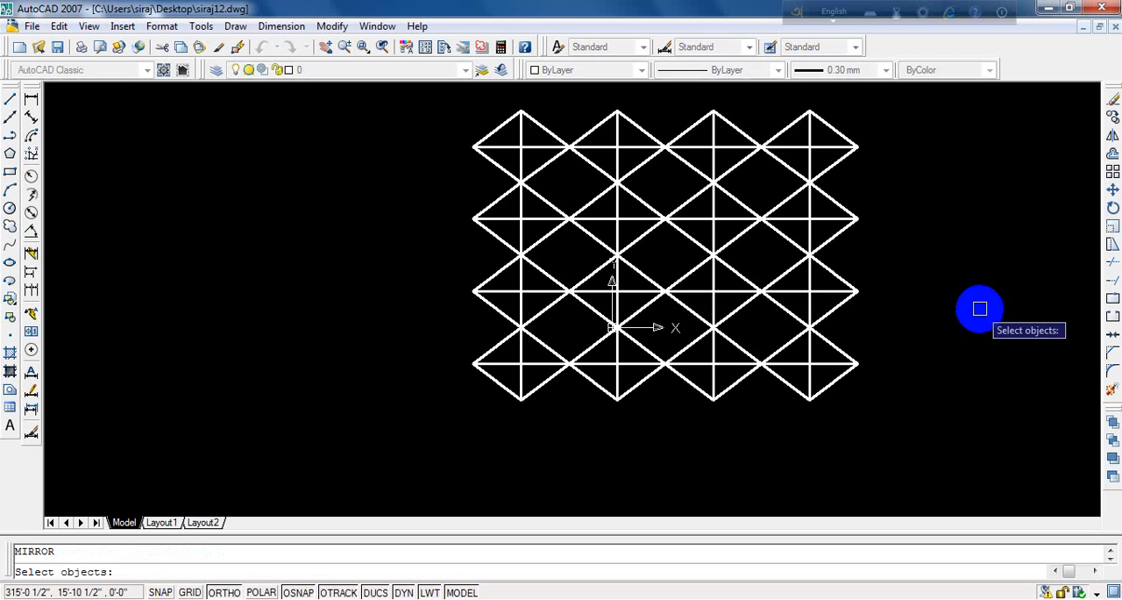
{"action": "key", "text": "Escape"}
{"action": "key", "text": "Escape"}
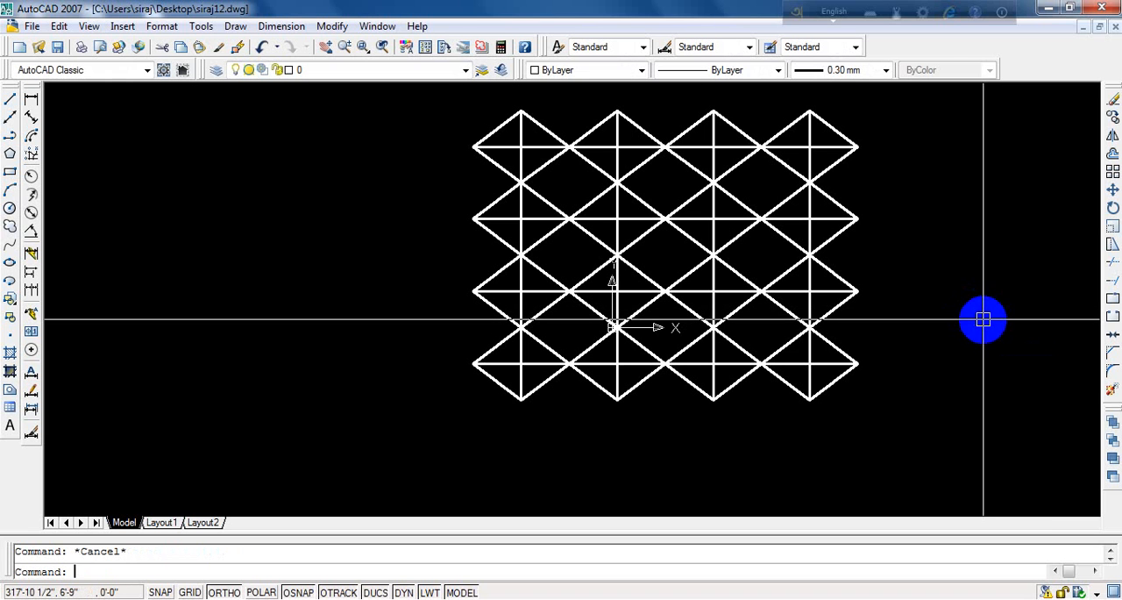
- Set the PICKBOX system variable to 2 to shrink the selection box at the crosshairs
{"action": "type", "text": "pl"}
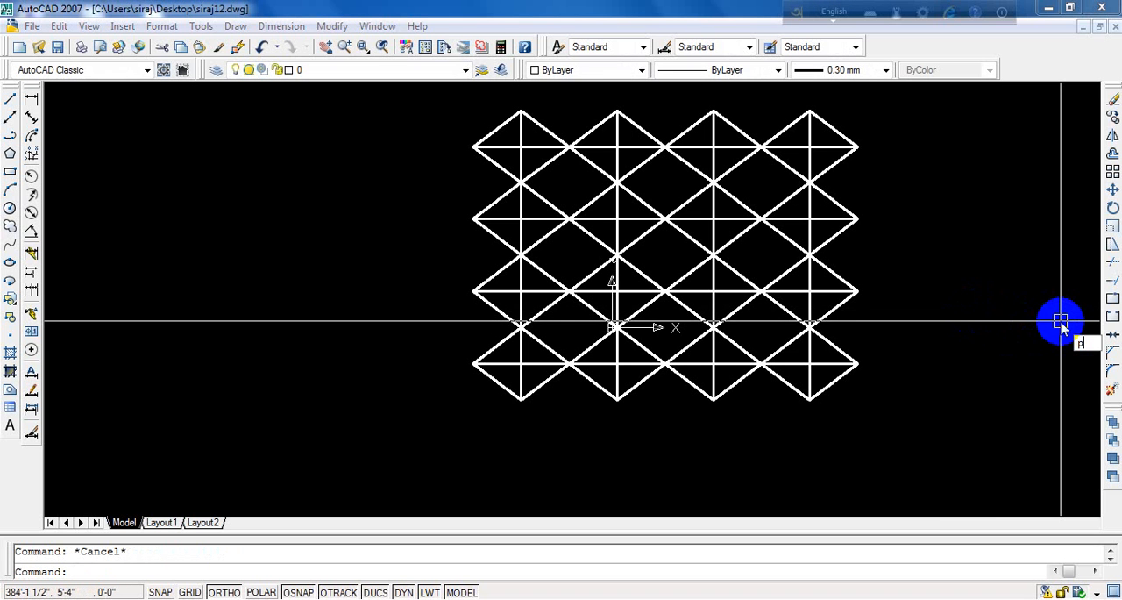
{"action": "type", "text": "ckbox"}
{"action": "key", "text": "Return"}
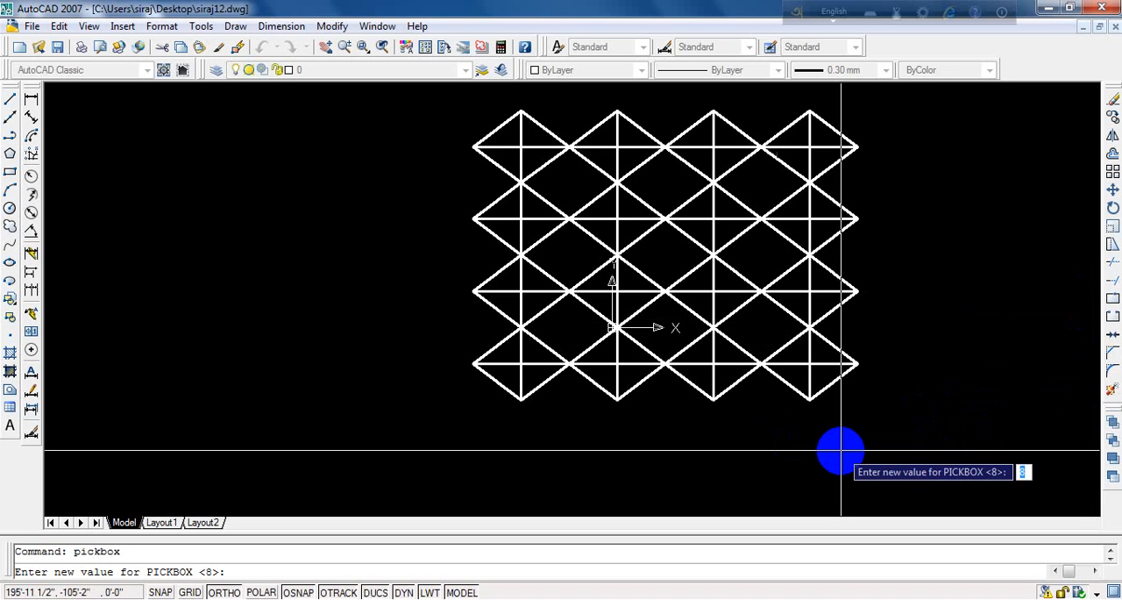
{"action": "type", "text": "2"}
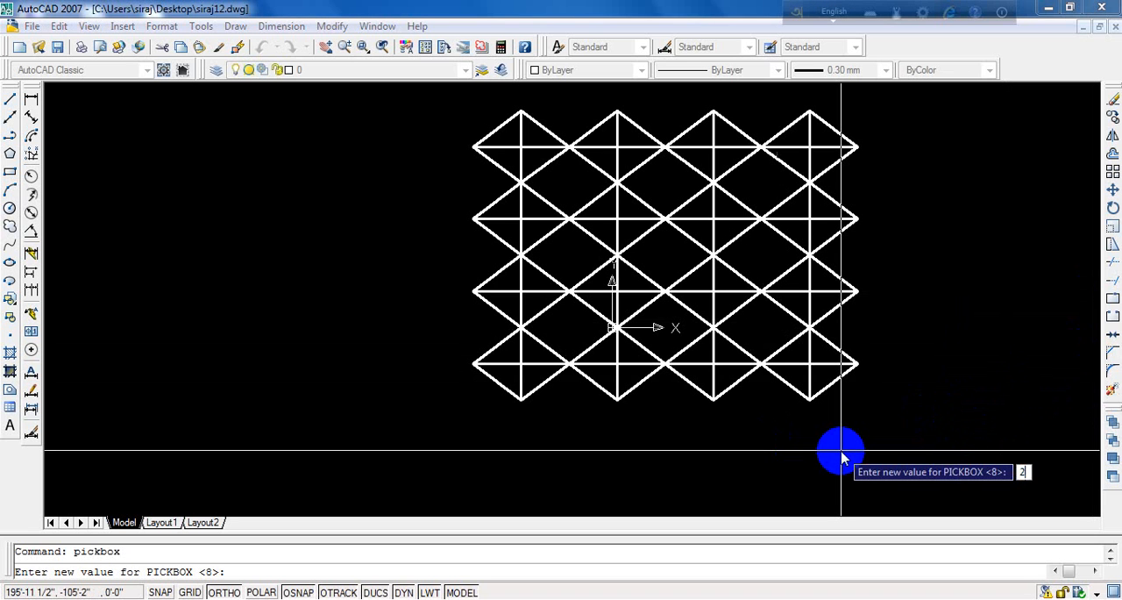
{"action": "key", "text": "Return"}
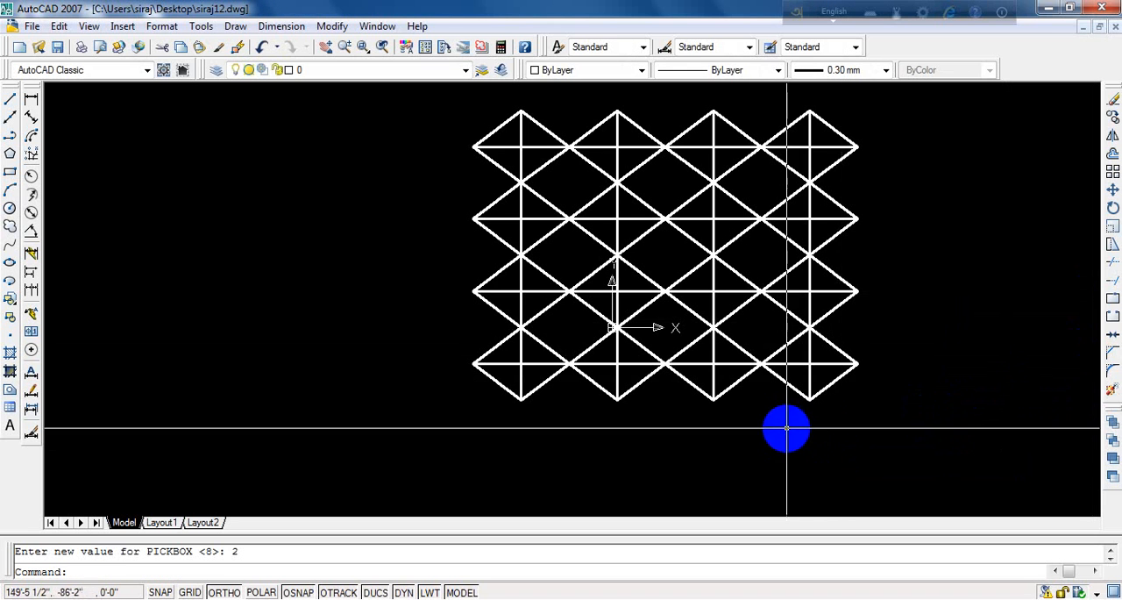
- Set the PICKBOX system variable to 8 to enlarge the selection box at the crosshairs
{"action": "scroll", "coordinate": [758, 454], "scroll_direction": "up", "scroll_amount": 2}
{"action": "scroll", "coordinate": [758, 453], "scroll_direction": "up", "scroll_amount": 2}
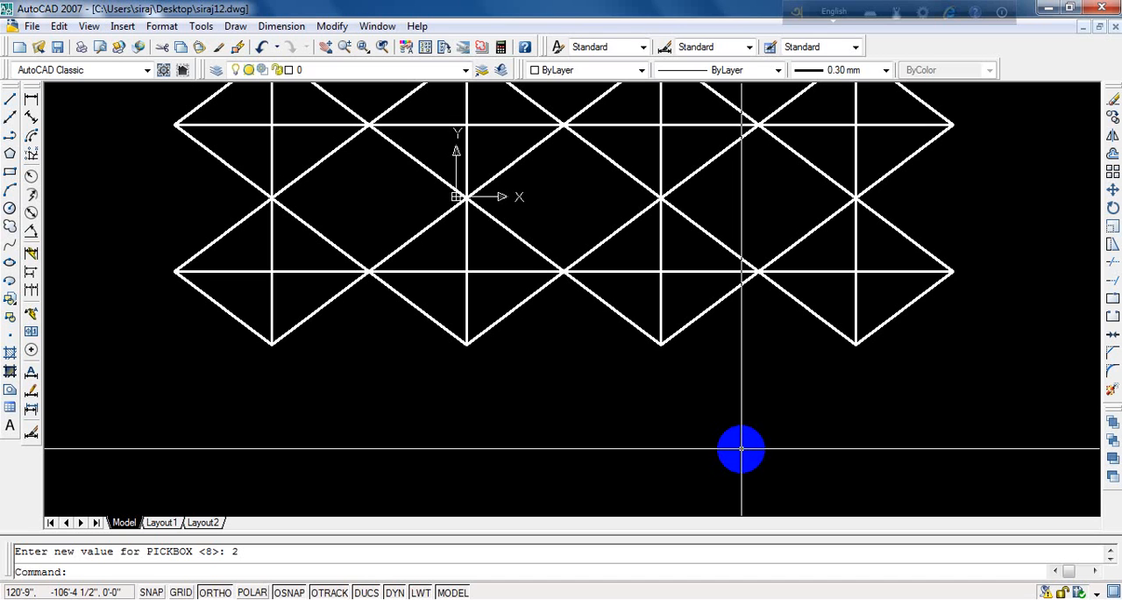
{"action": "key", "text": "Return"}
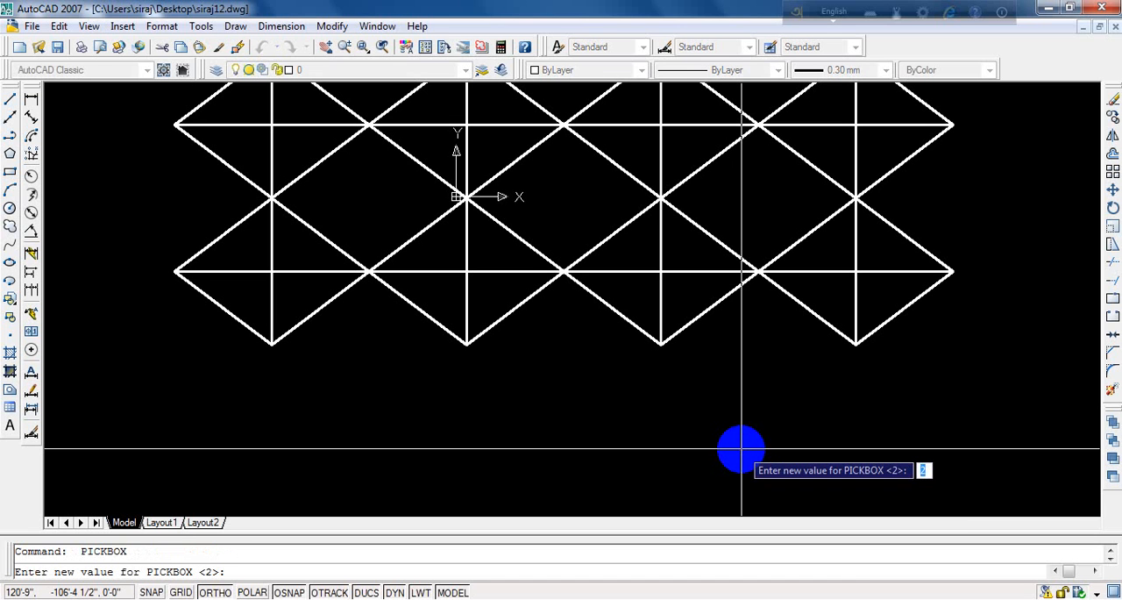
{"action": "type", "text": "8"}
{"action": "key", "text": "Return"}
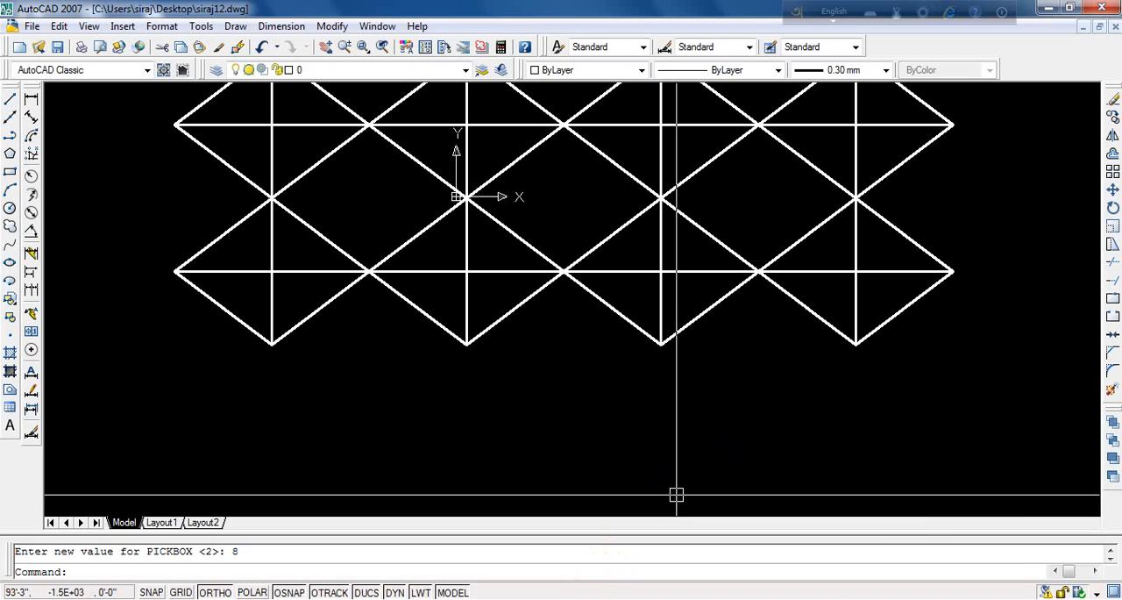
{"action": "left_click", "coordinate": [961, 598]}
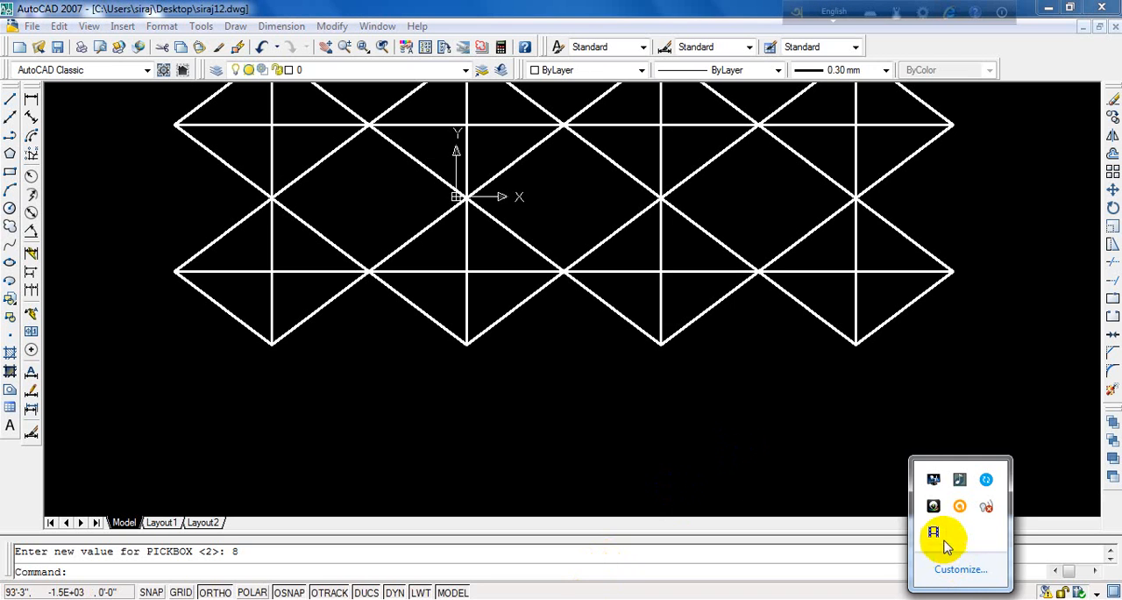